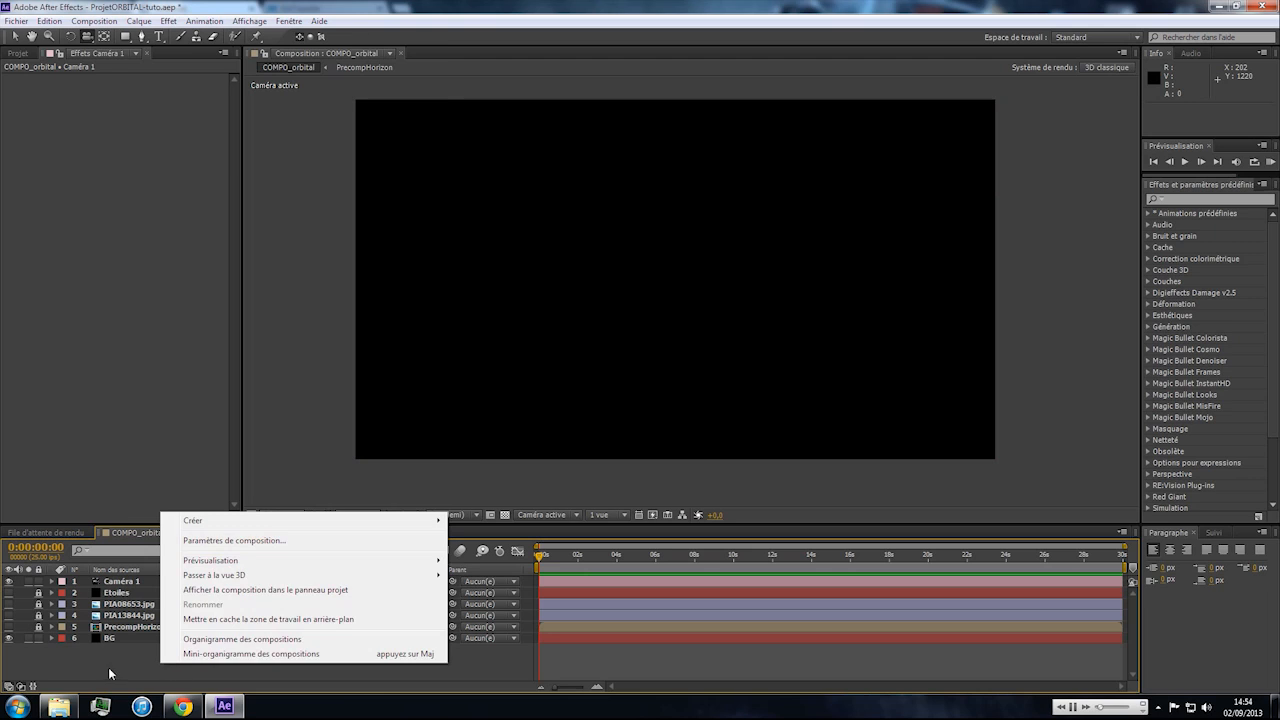
Add mar0kuu2.jpg, nep0fds1.jpg and Terre.jpg to COMPO_orbital just below the camera layer and hide all three layers.
click(17, 53)
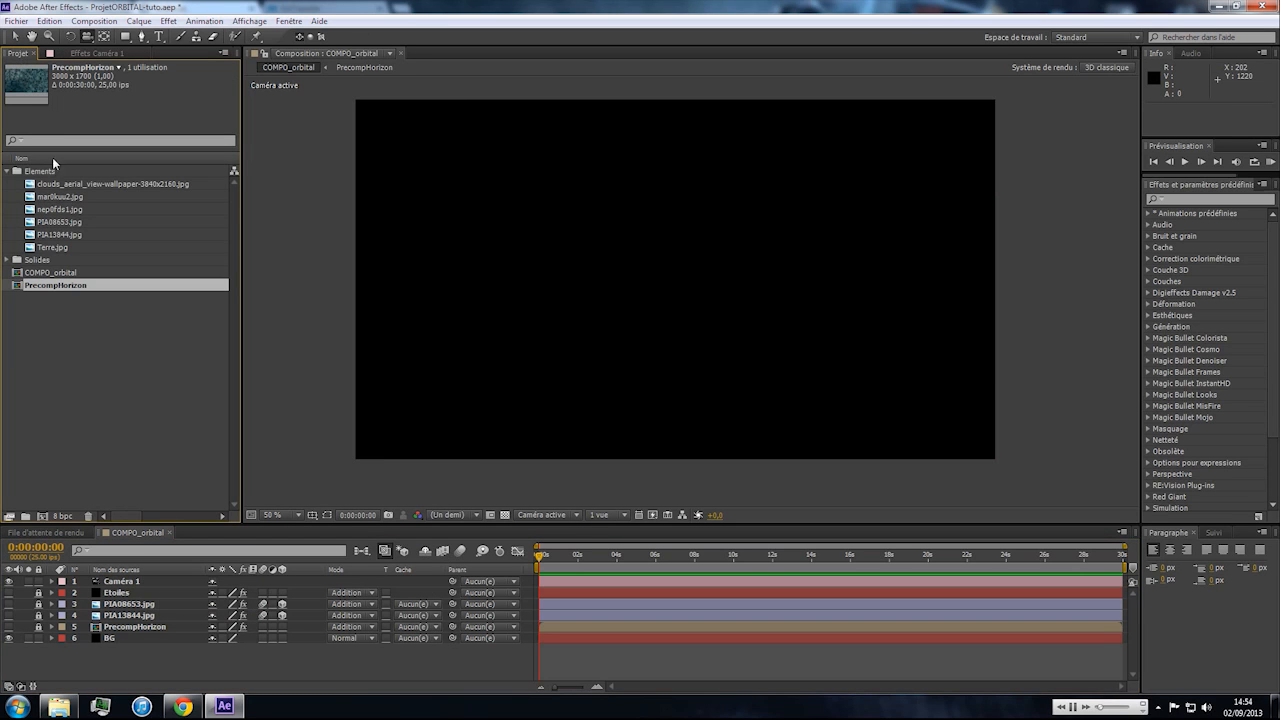
click(58, 198)
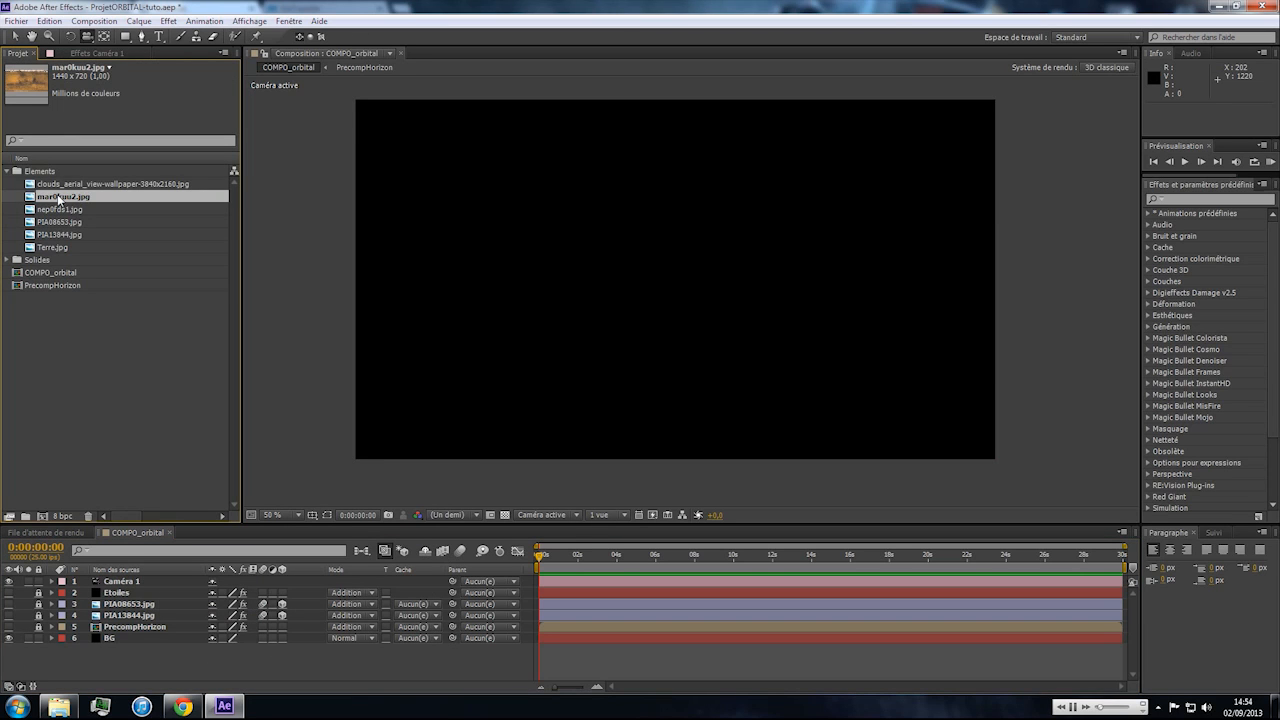
click(58, 209)
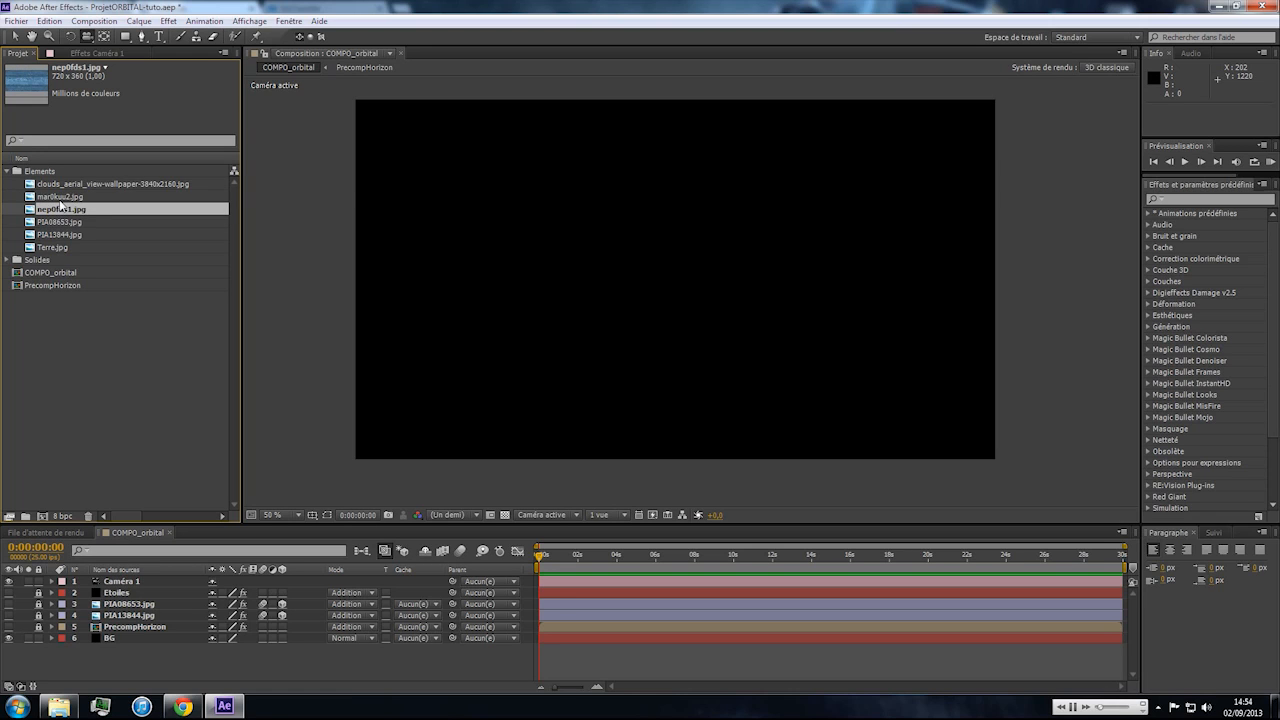
click(58, 198)
click(58, 209)
ctrl+click(56, 247)
ctrl+click(62, 198)
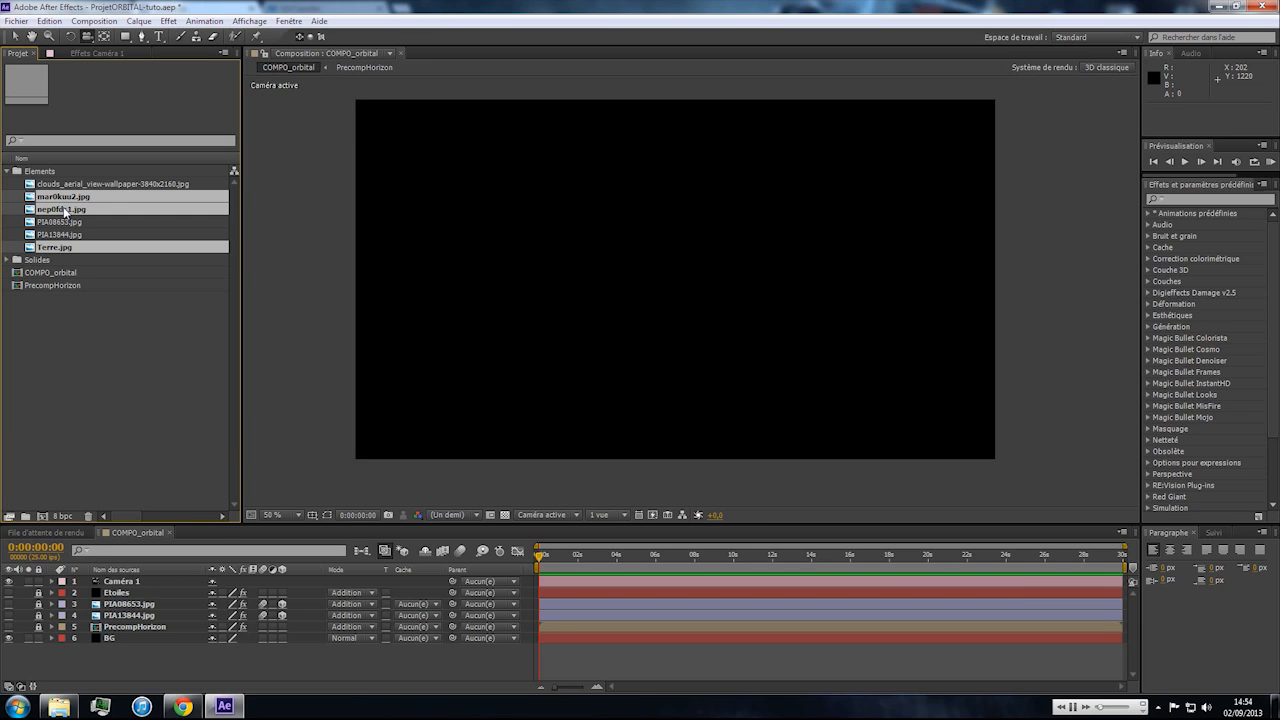
drag(64, 212, 127, 590)
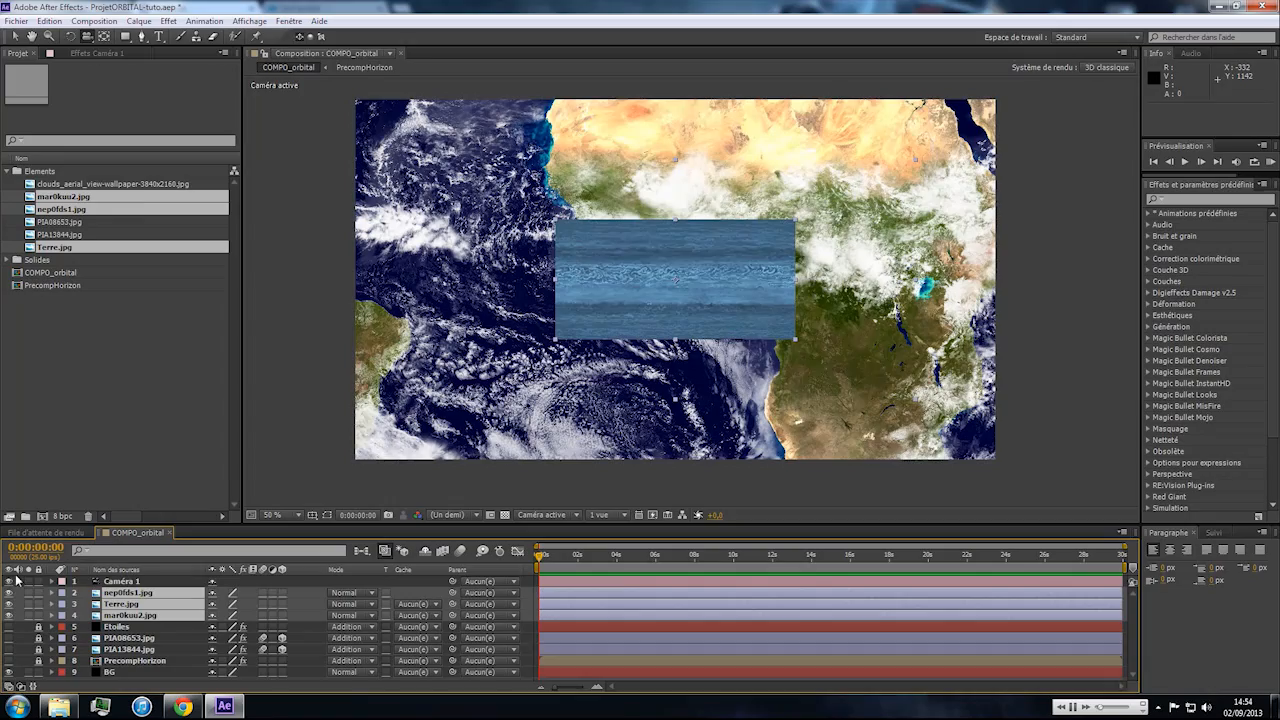
drag(9, 592, 9, 618)
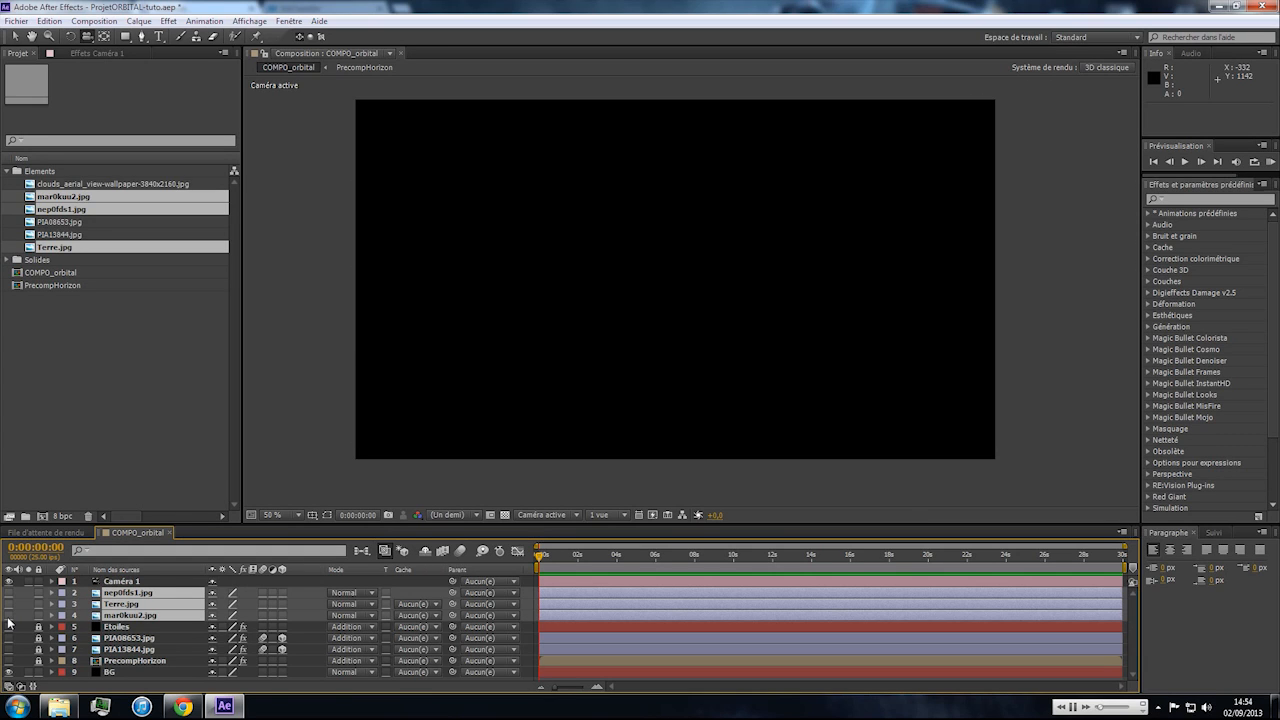
Create a black 1920 x 1080 px solid named TERRE in COMPO_orbital.
click(130, 593)
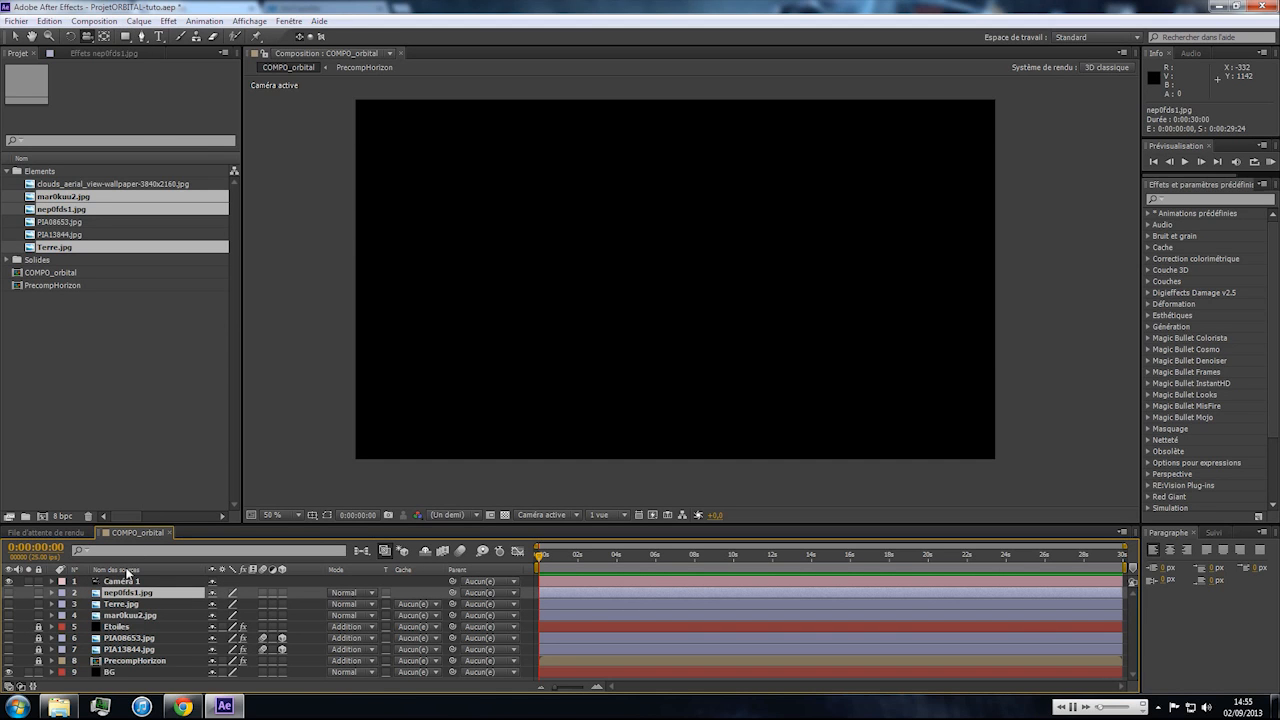
click(138, 20)
mouse_move(145, 38)
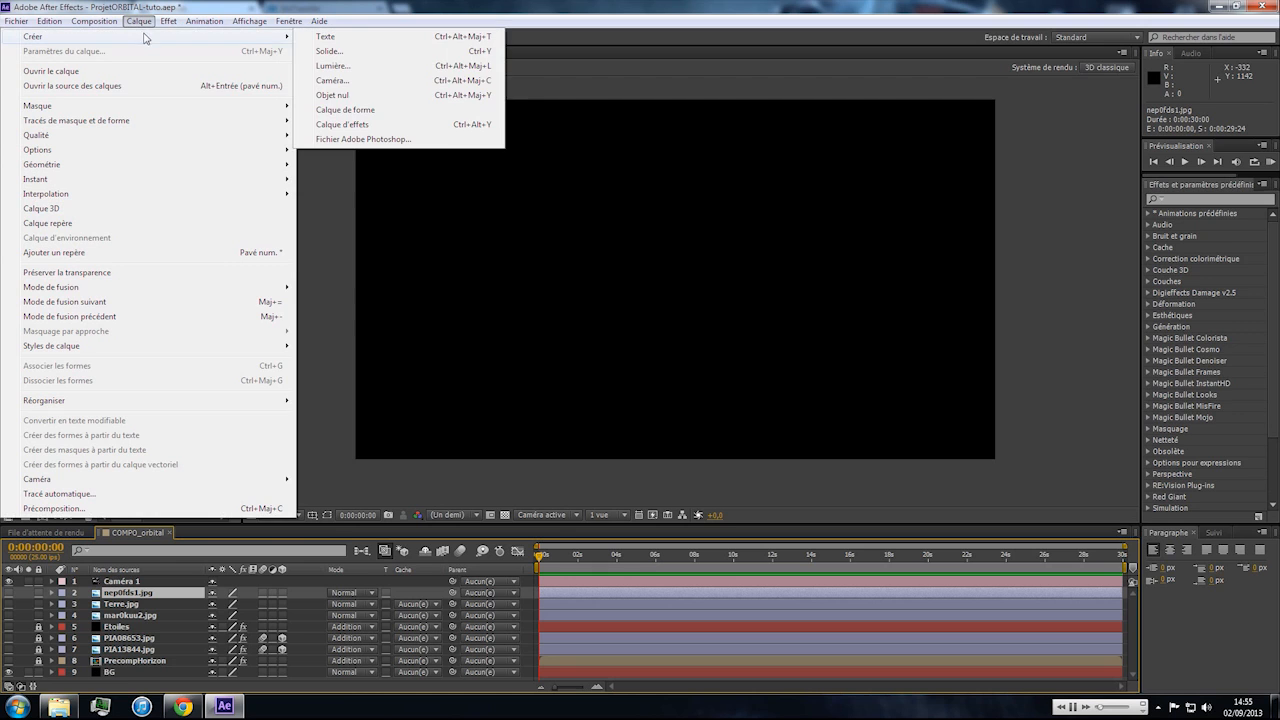
click(330, 51)
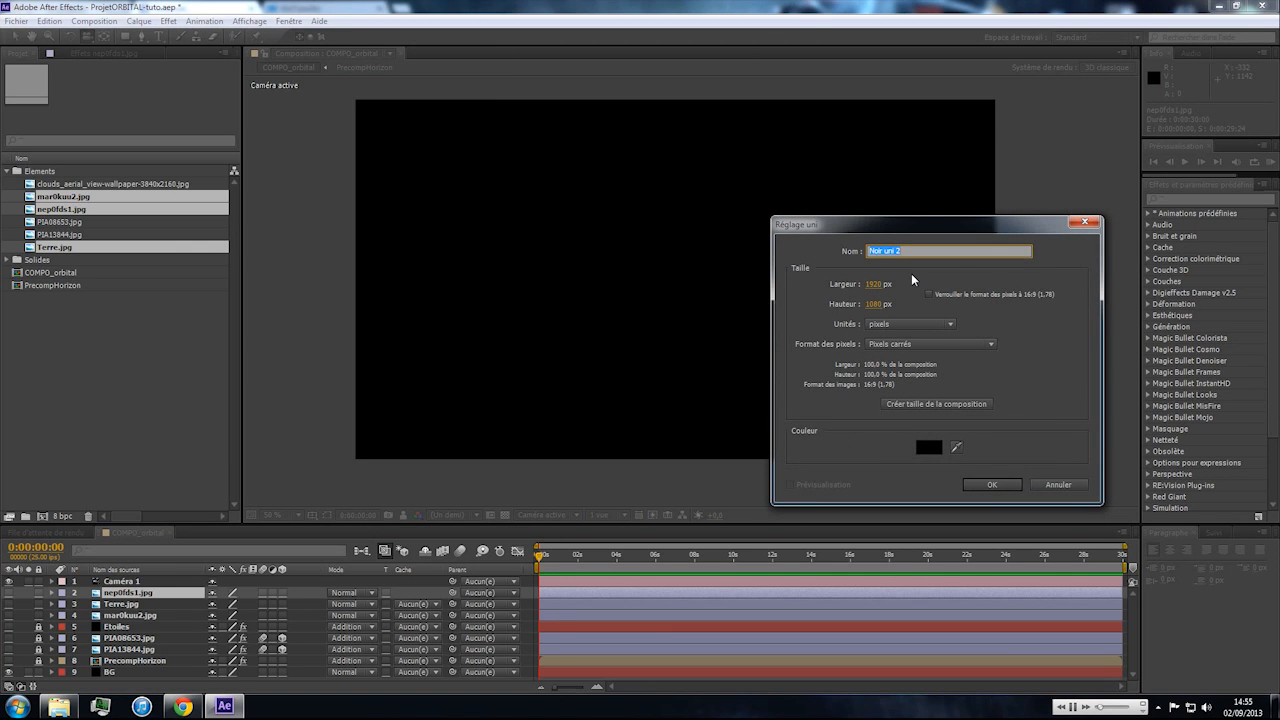
text(TERRE)
click(994, 485)
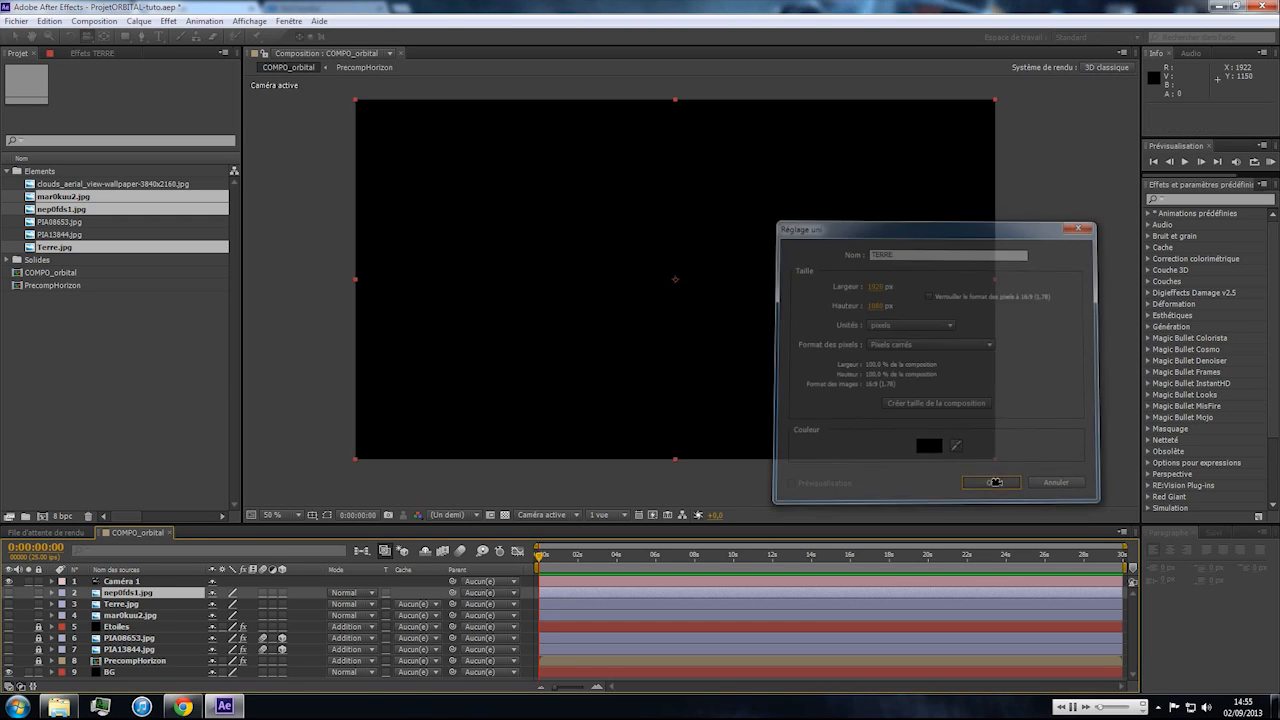
Apply the Video Copilot Element effect to the TERRE solid.
right_click(119, 583)
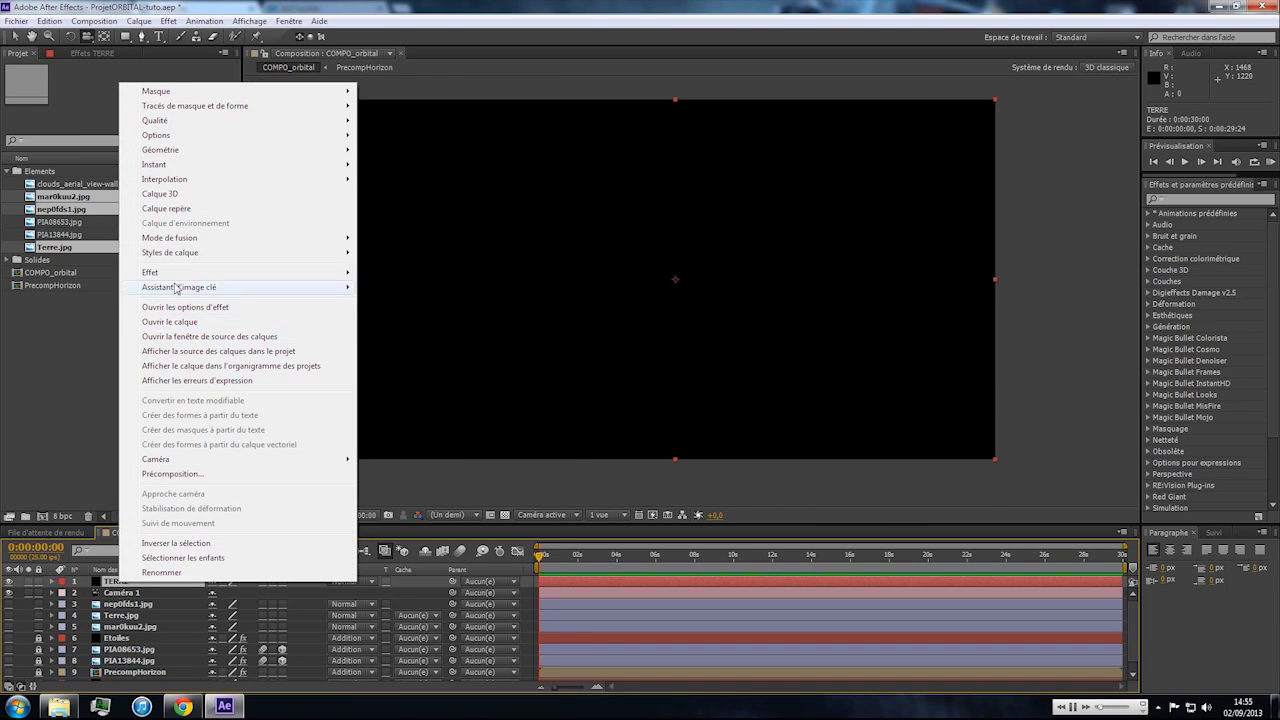
mouse_move(177, 274)
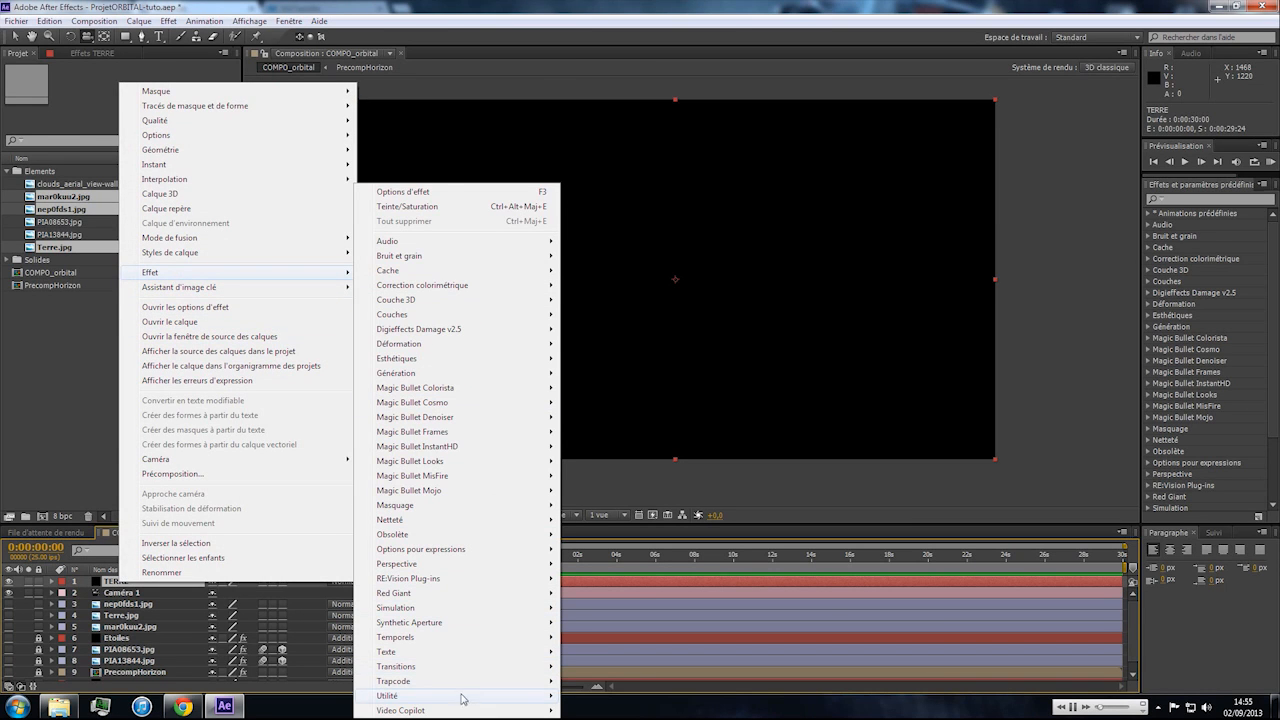
mouse_move(450, 711)
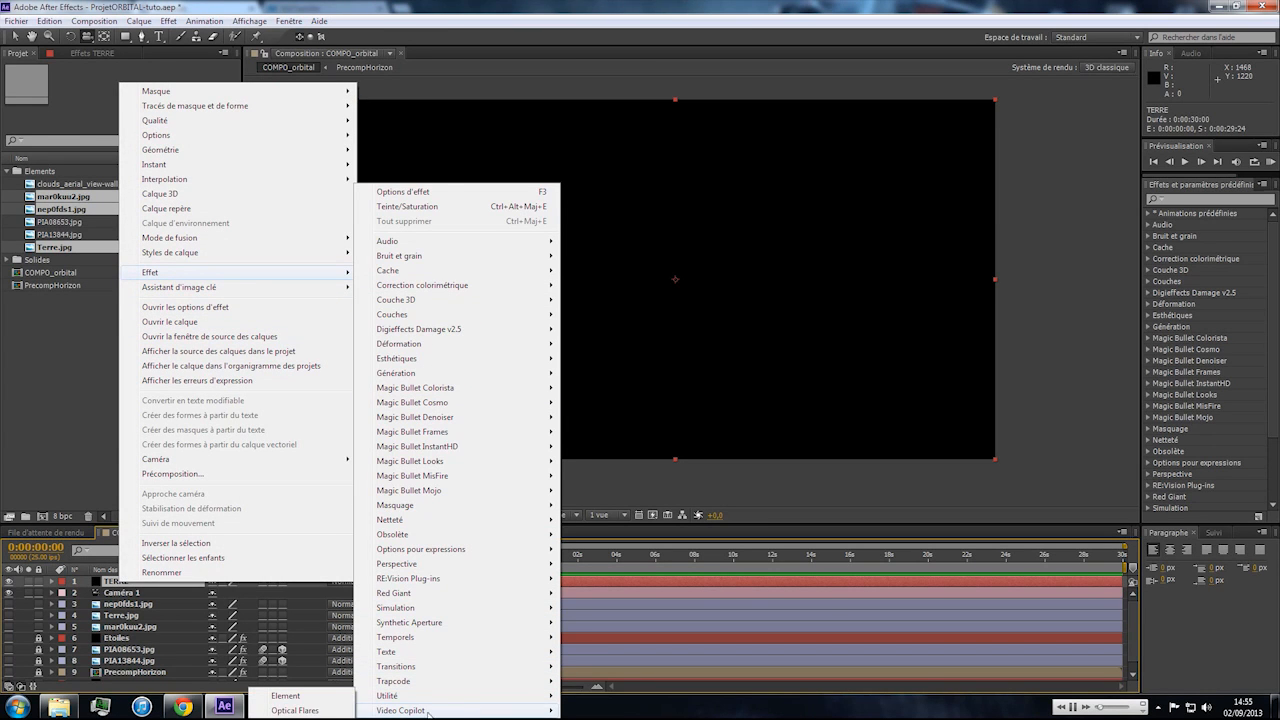
click(298, 697)
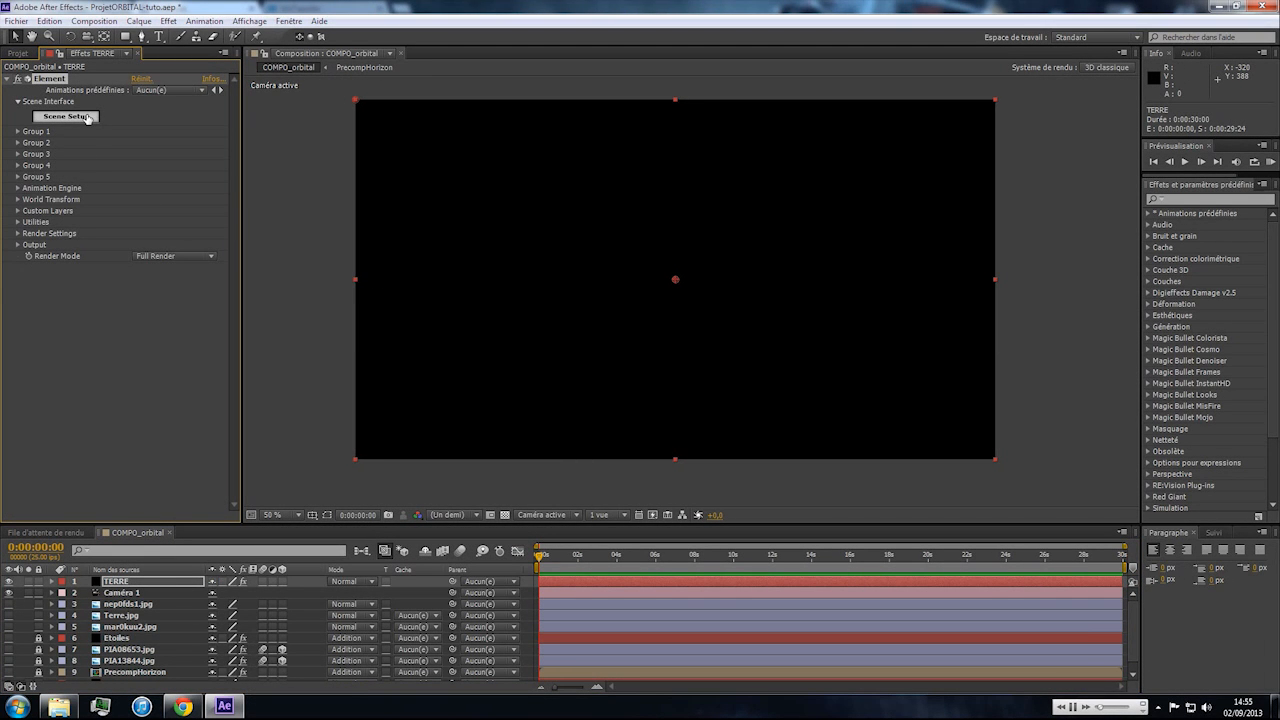
Assign Terre.jpg to Layer 1 of Element's Custom Texture Maps on the TERRE layer.
click(17, 132)
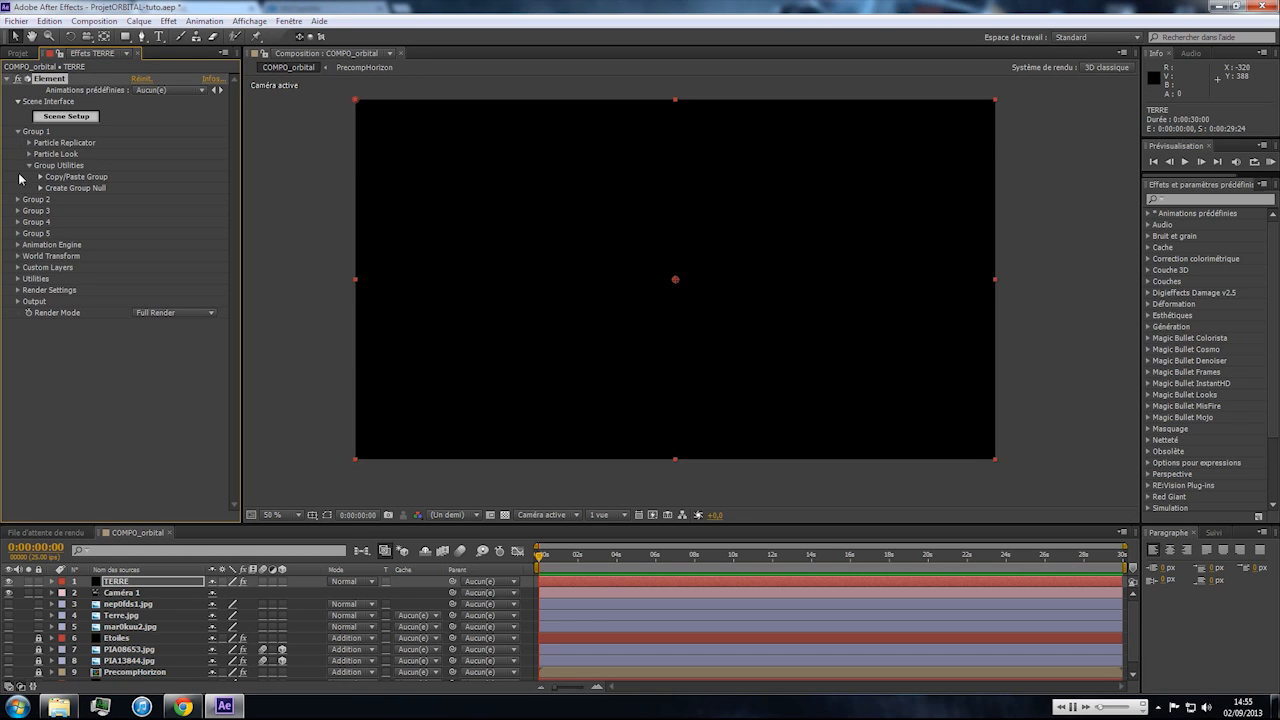
click(17, 268)
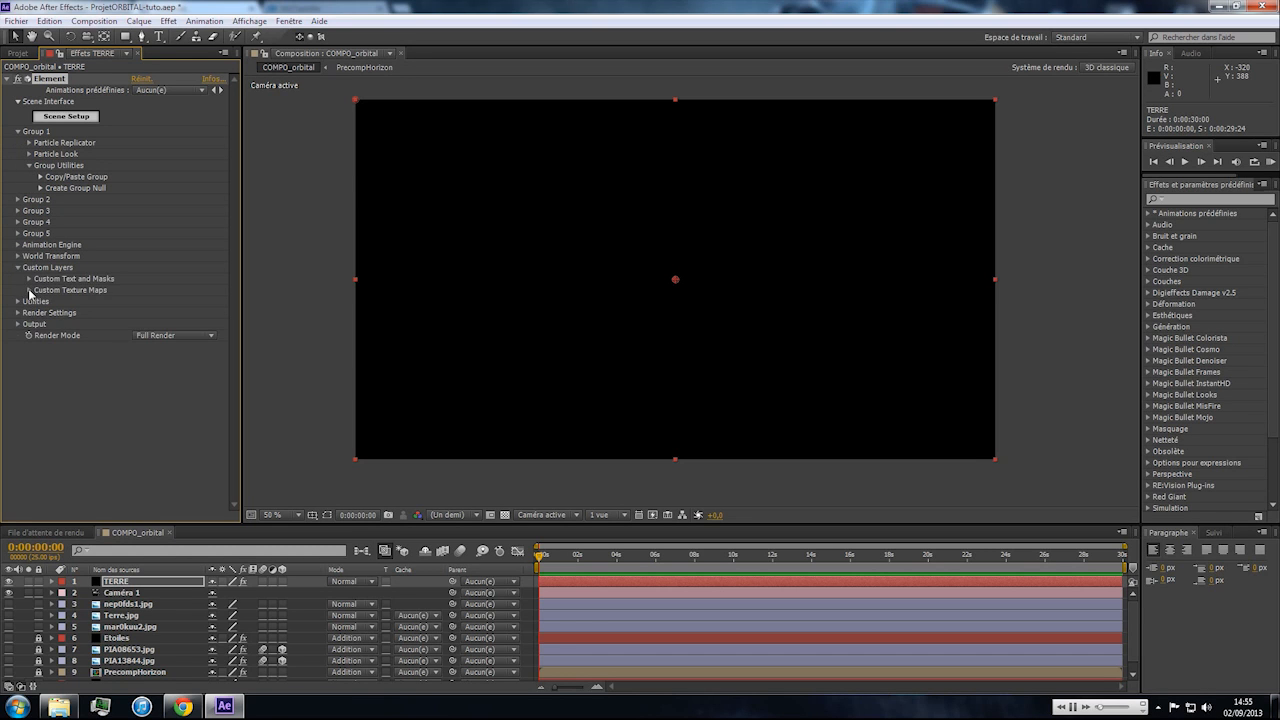
click(29, 290)
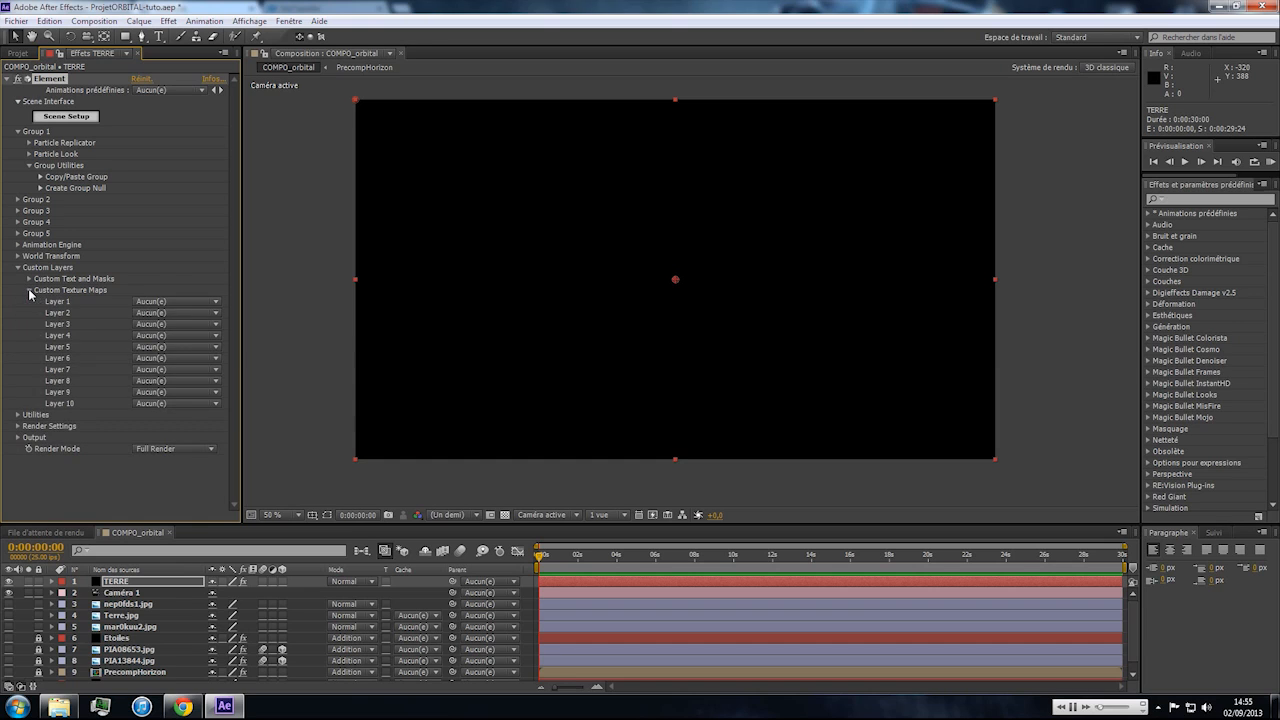
click(156, 303)
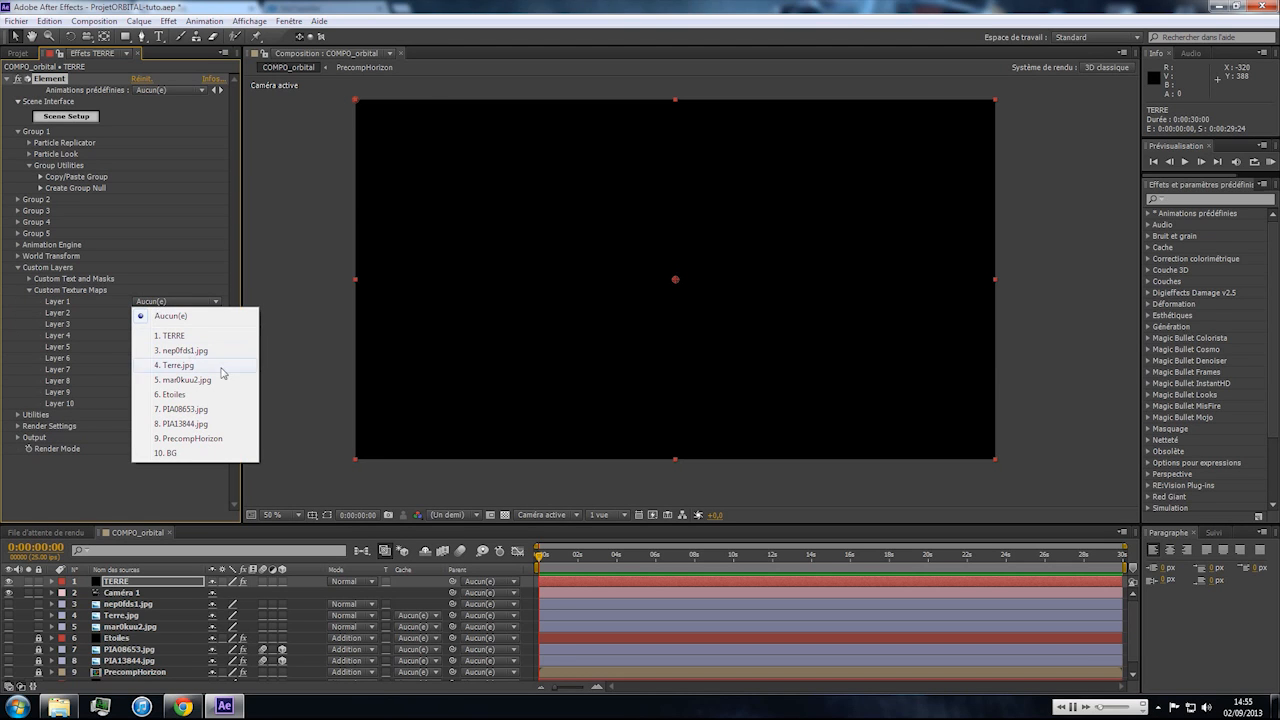
click(189, 366)
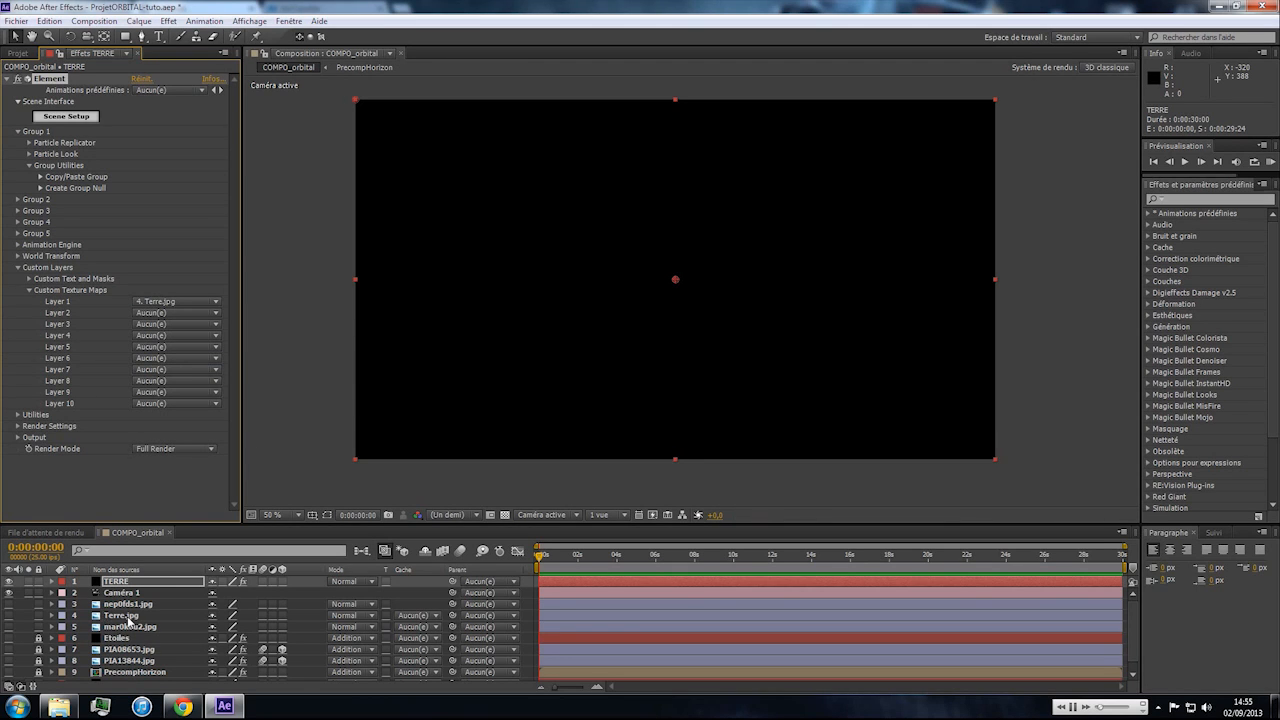
click(115, 585)
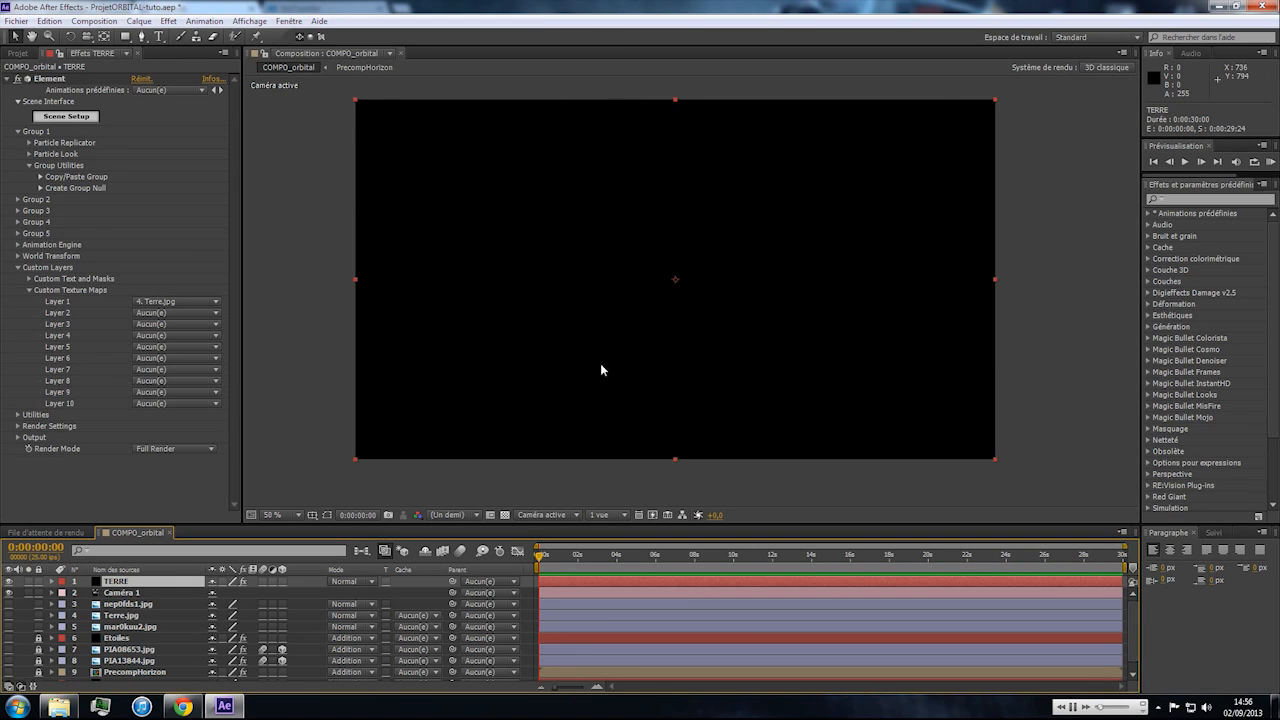
Open Element's Scene Setup and add the sphere_HD model from the Primitives to the scene.
click(66, 116)
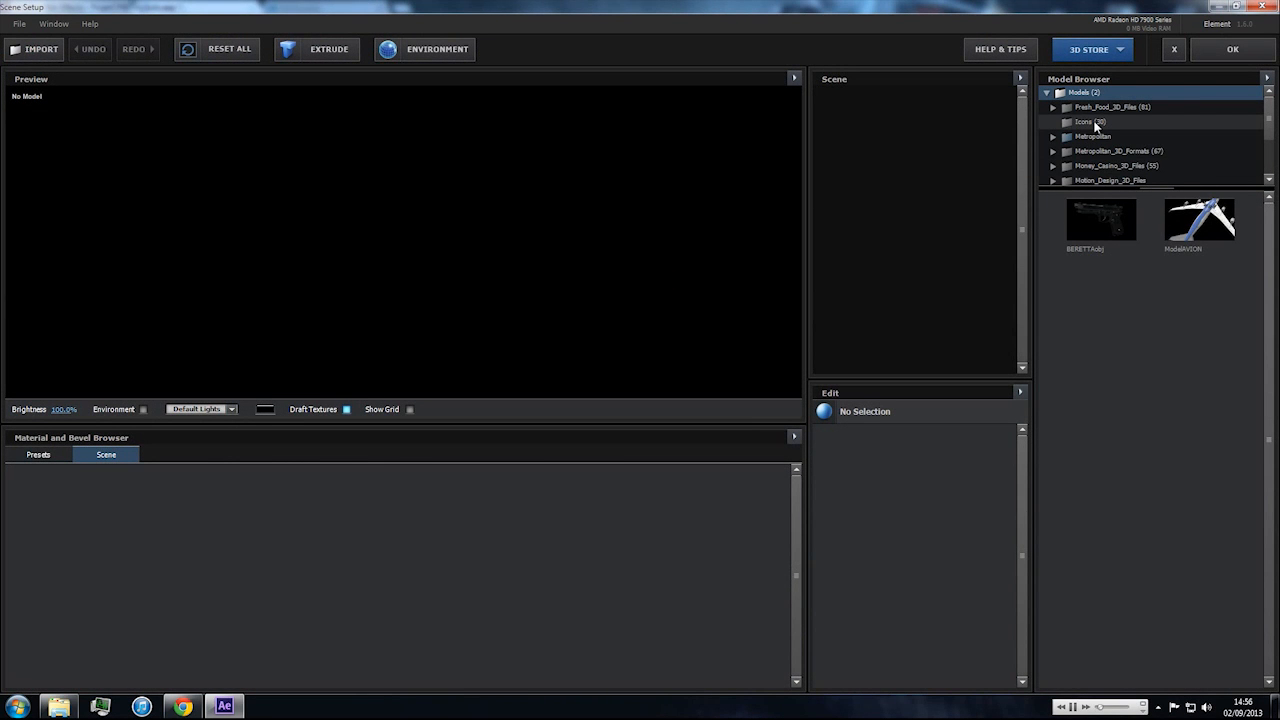
scroll(1096, 124, down, 3)
click(1096, 120)
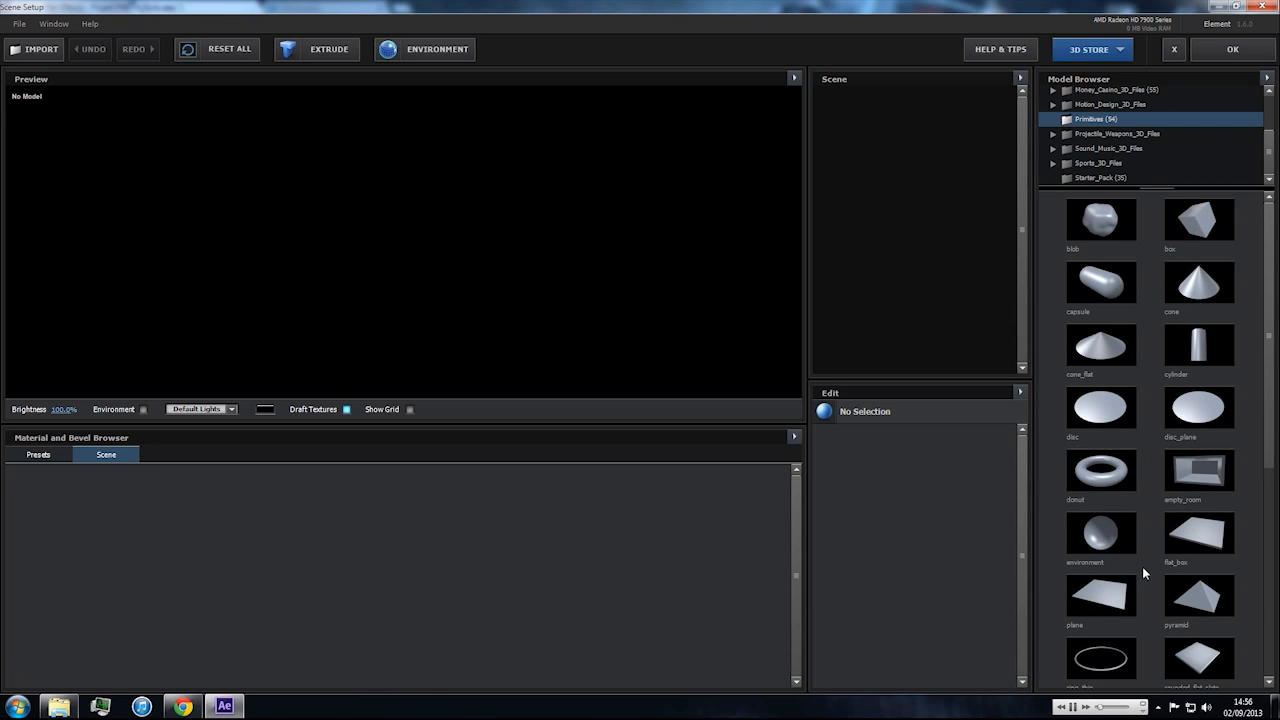
scroll(1142, 566, down, 4)
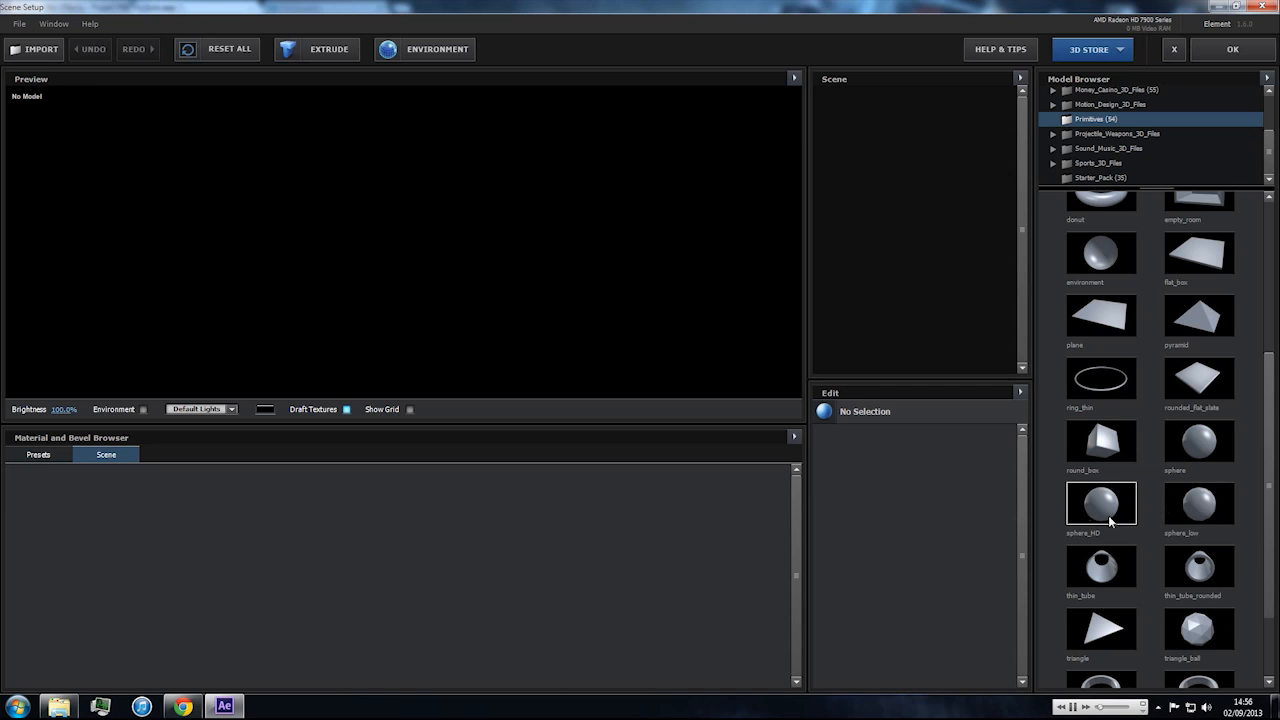
double_click(1088, 512)
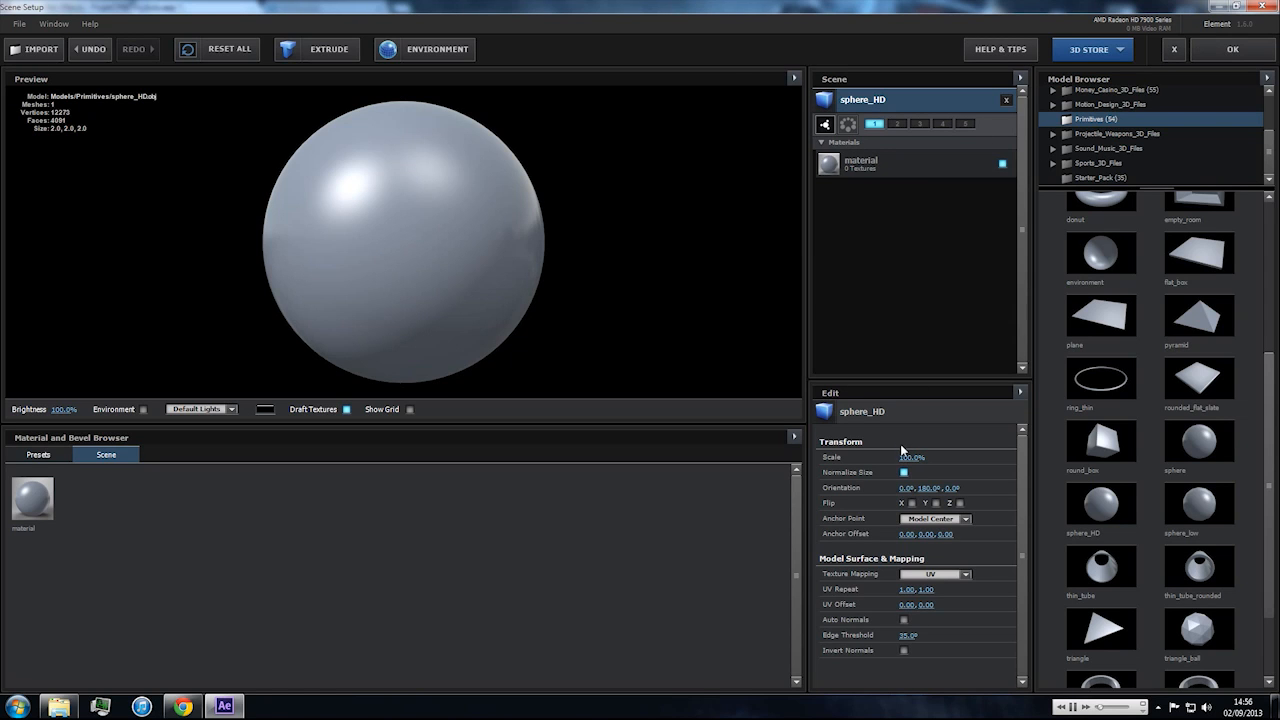
Load Custom Layer 1 as the diffuse texture of the sphere's material, check the globe from another angle and accept the scene.
click(890, 167)
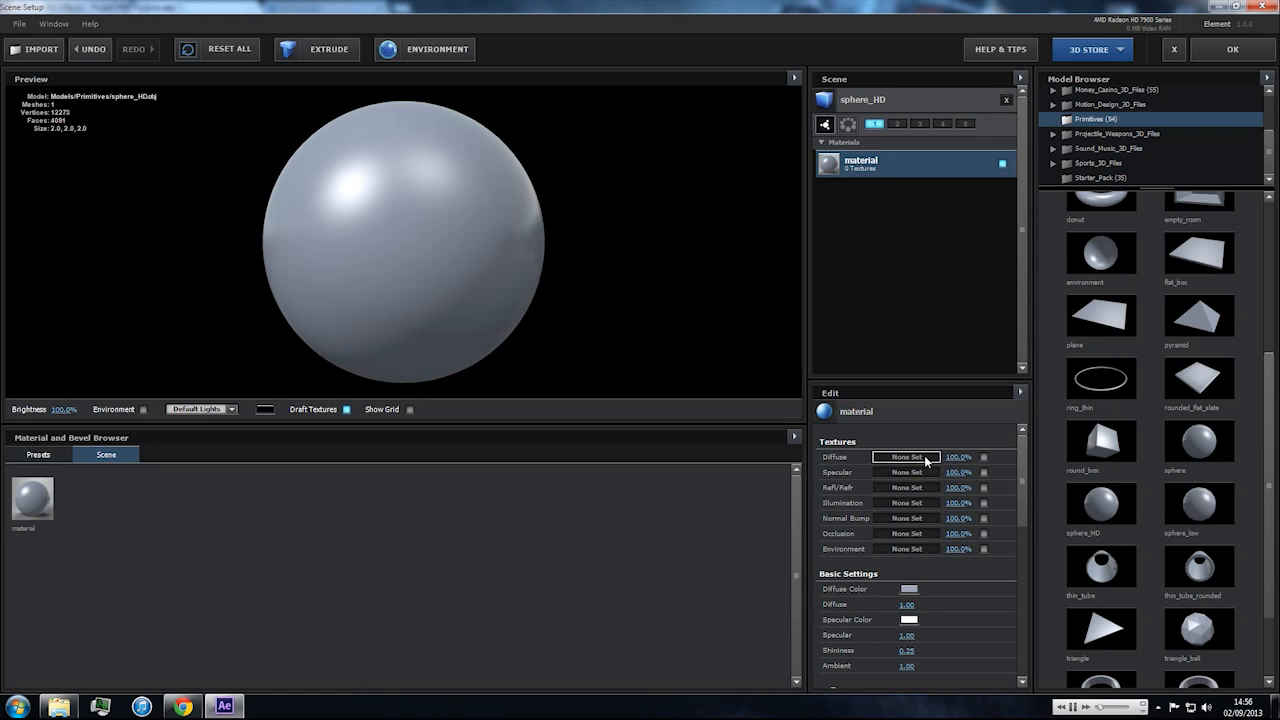
scroll(927, 556, down, 2)
scroll(927, 556, up, 2)
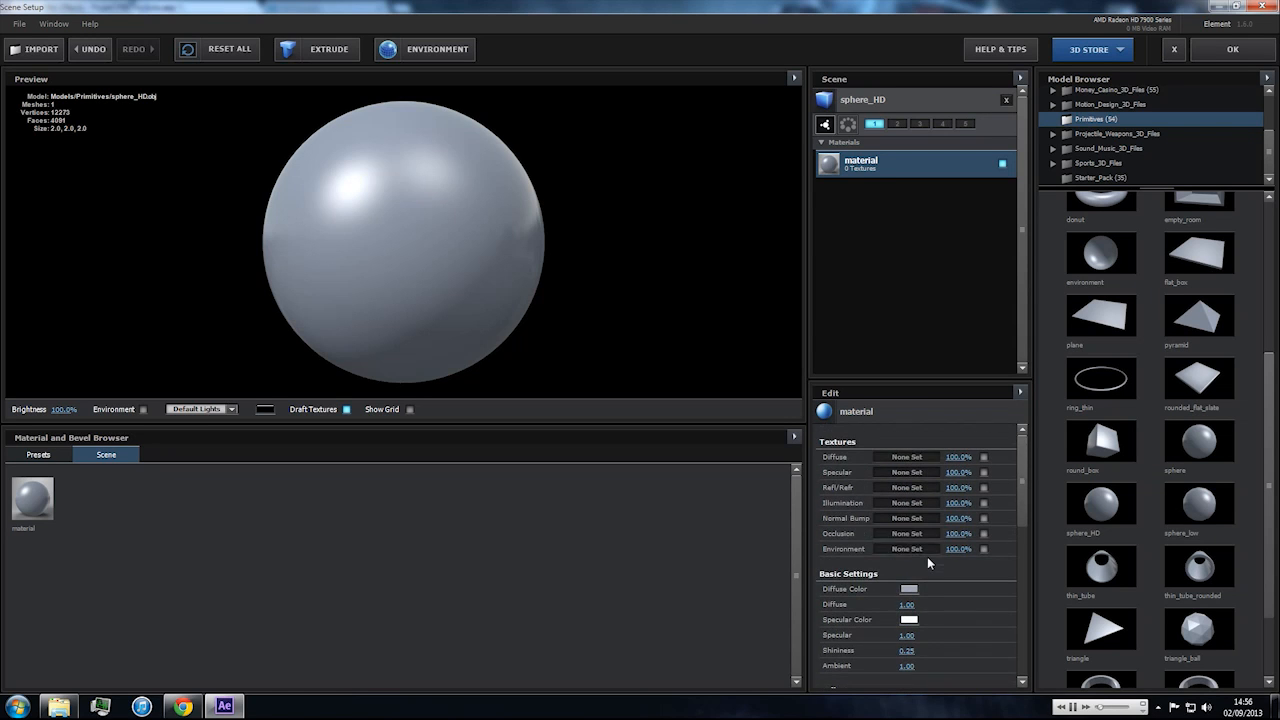
click(917, 456)
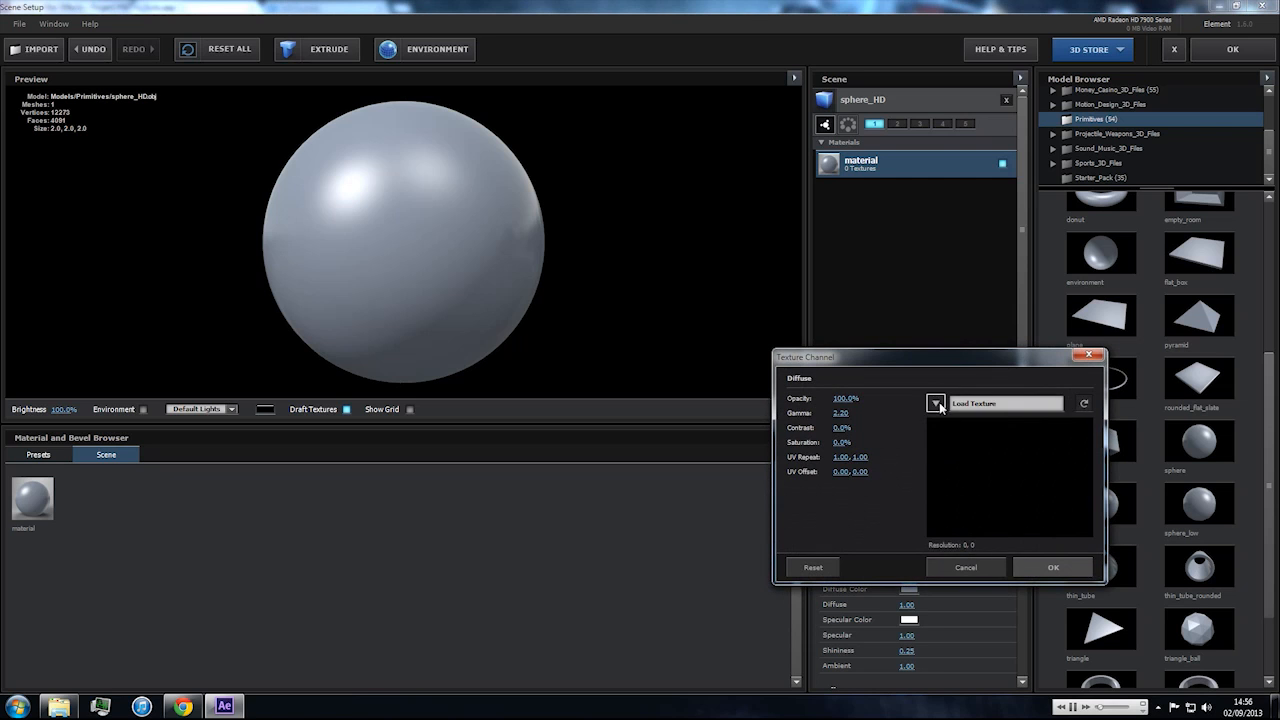
click(936, 404)
click(955, 426)
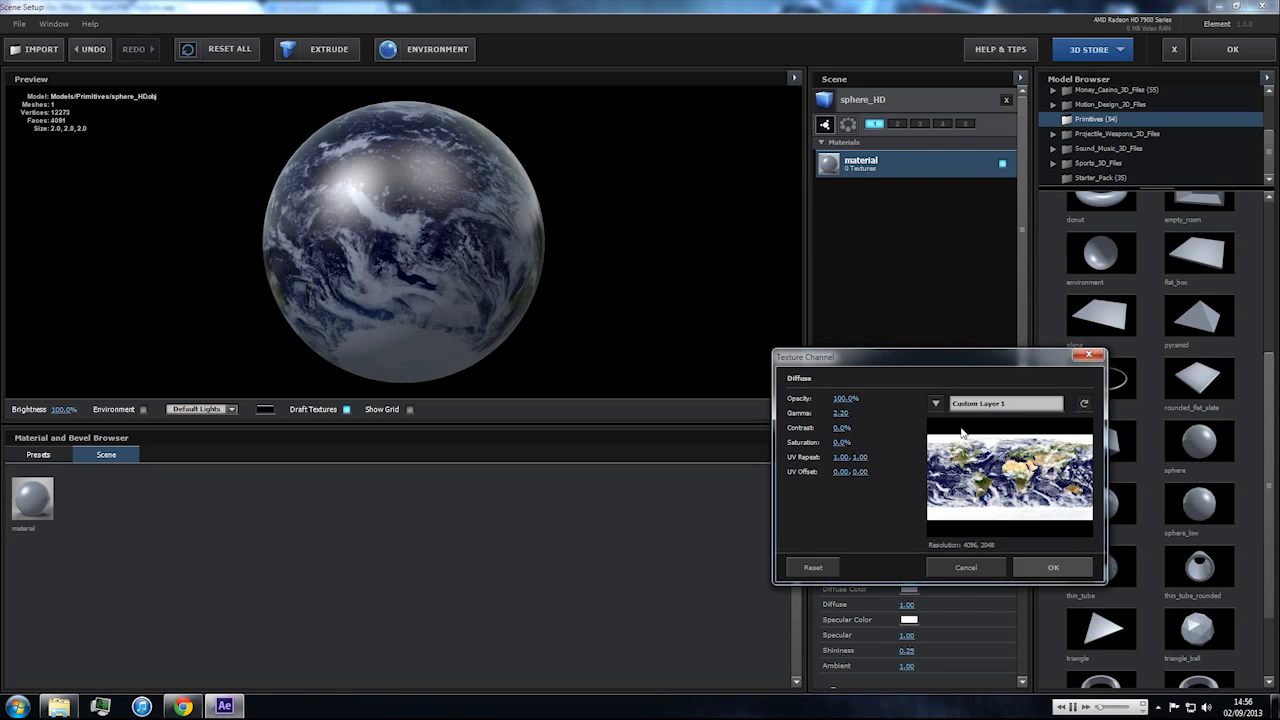
click(1028, 565)
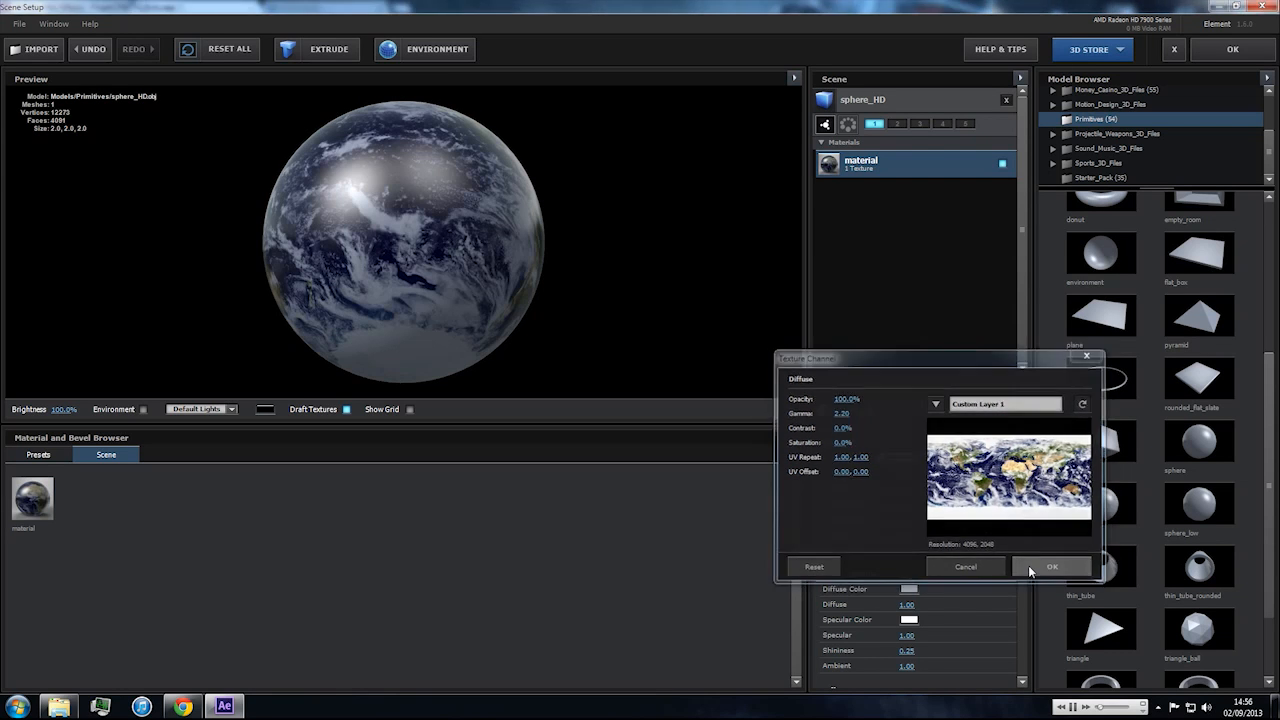
drag(430, 292, 668, 352)
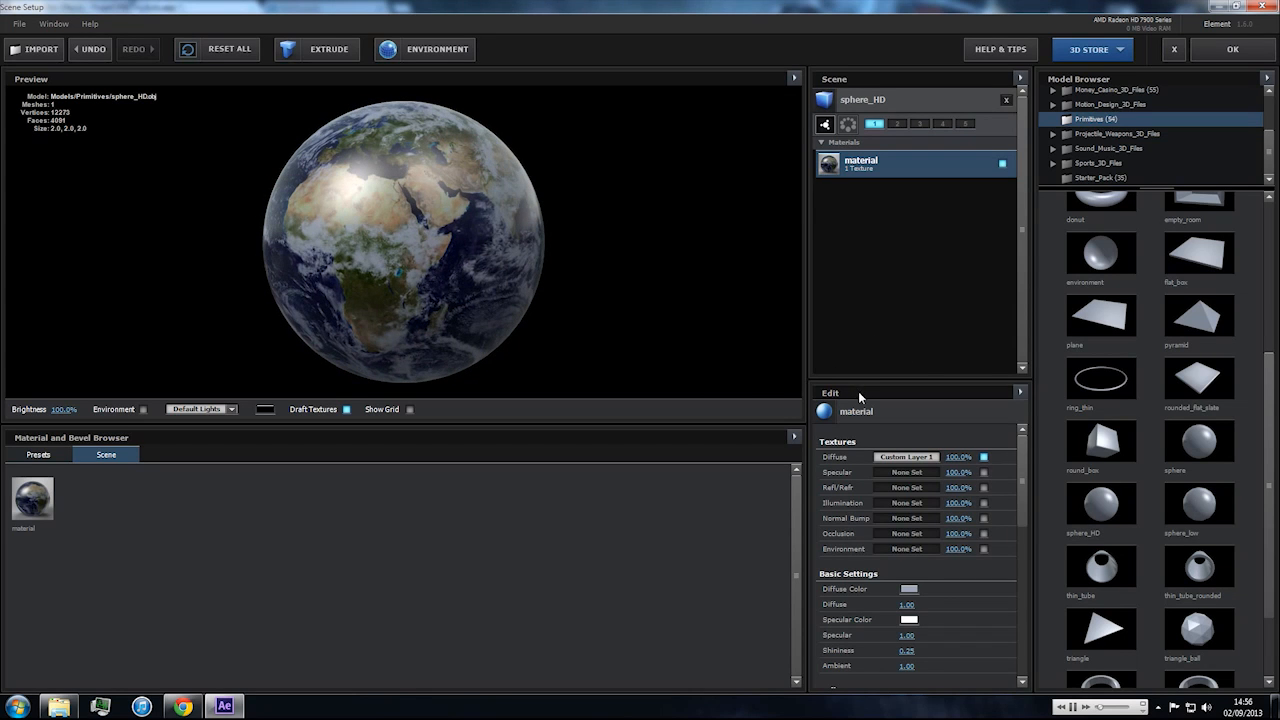
click(1232, 49)
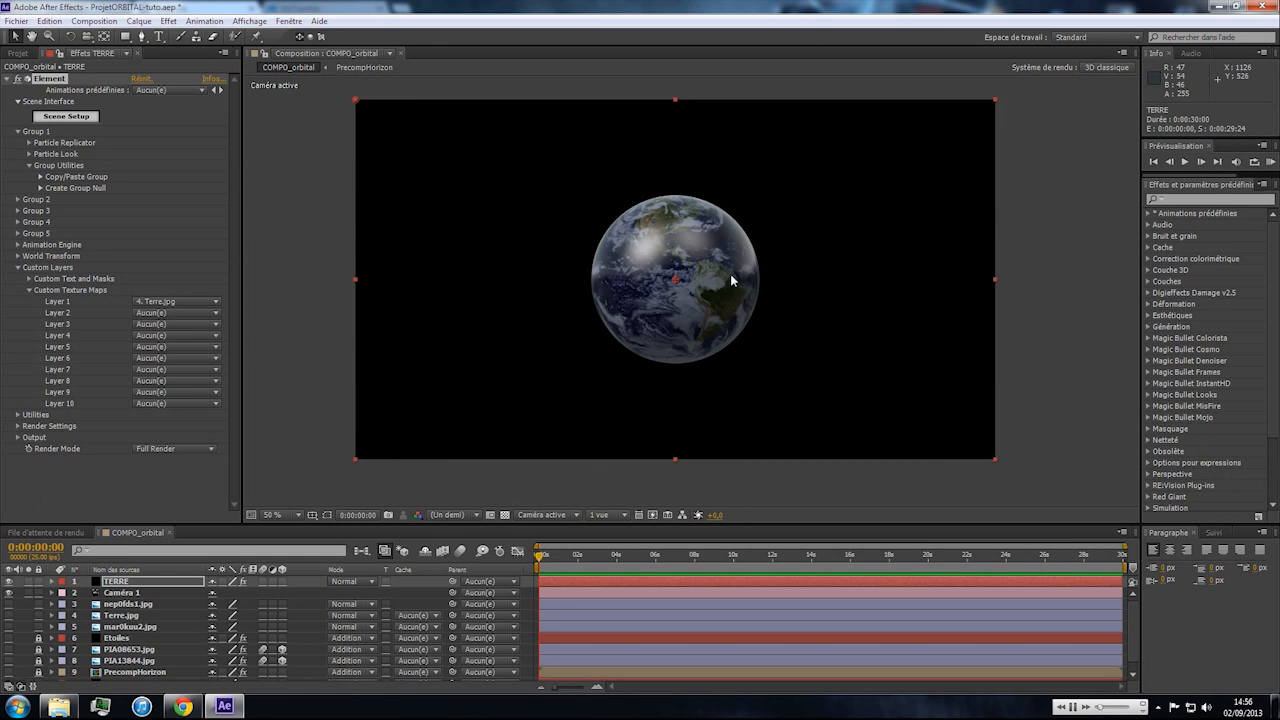
Make the Etoiles, PIA08653.jpg, PIA13844.jpg and PrecompHorizon background layers visible again.
mouse_move(10, 605)
mouse_down()
mouse_move(10, 630)
mouse_move(9, 595)
mouse_up()
scroll(10, 630, down, 1)
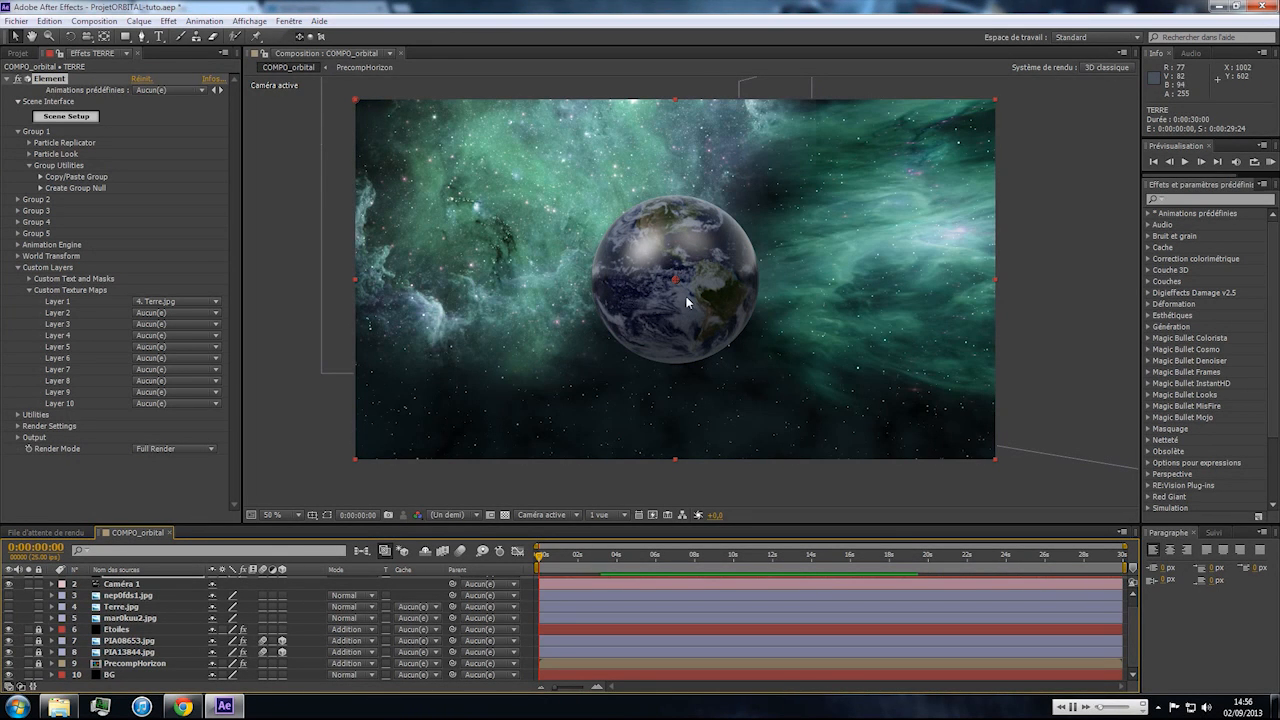
Move the planet by placing Element's Group 1 Position XY point over the nebula at about 378, 400.
click(28, 143)
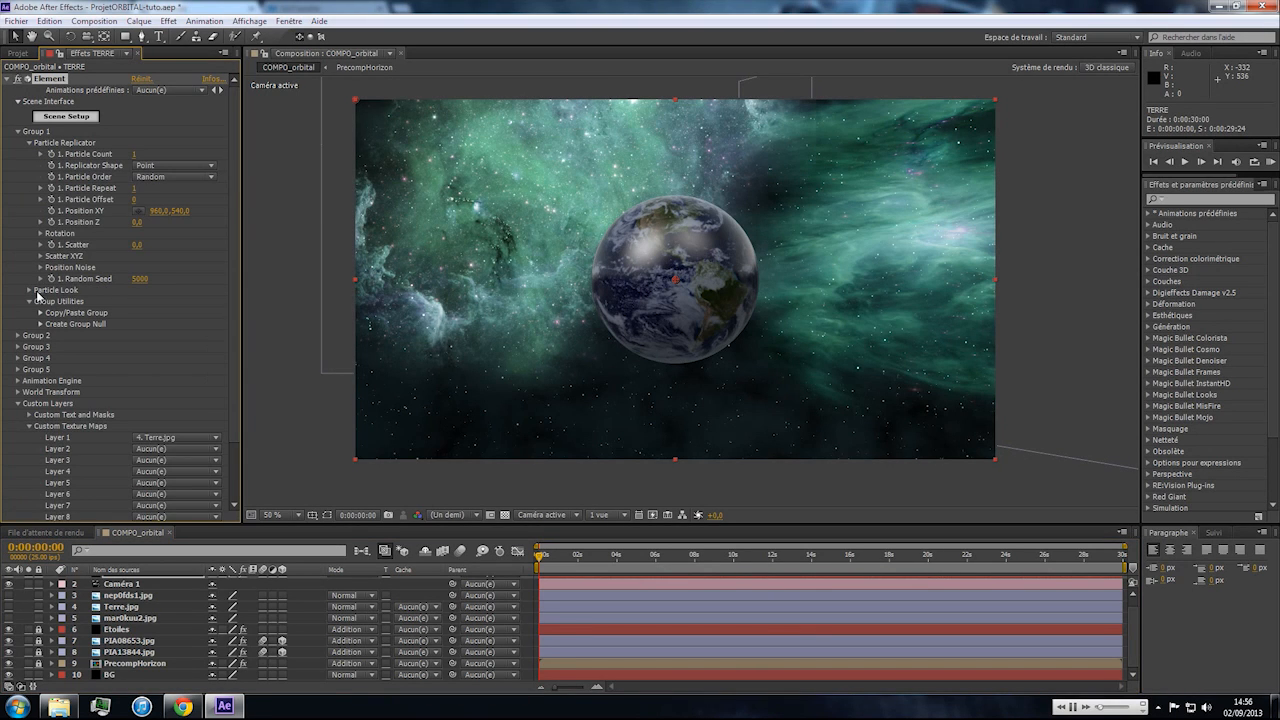
click(29, 290)
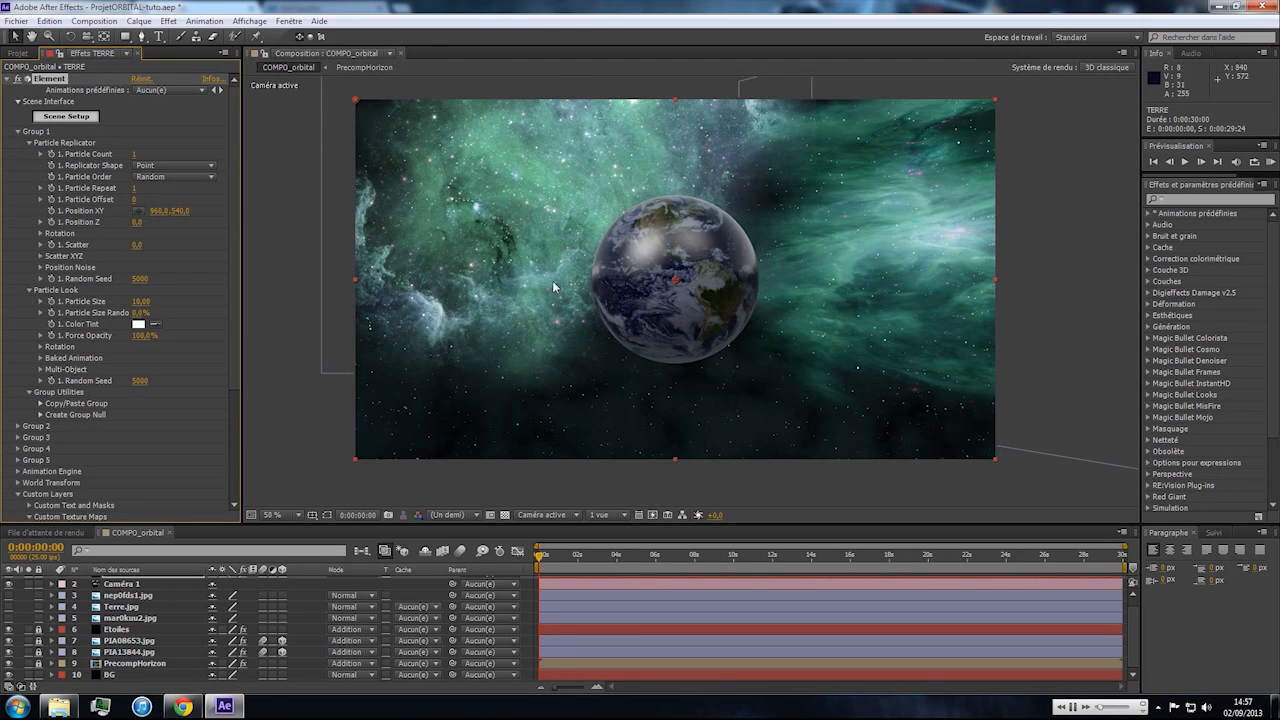
click(138, 211)
click(486, 250)
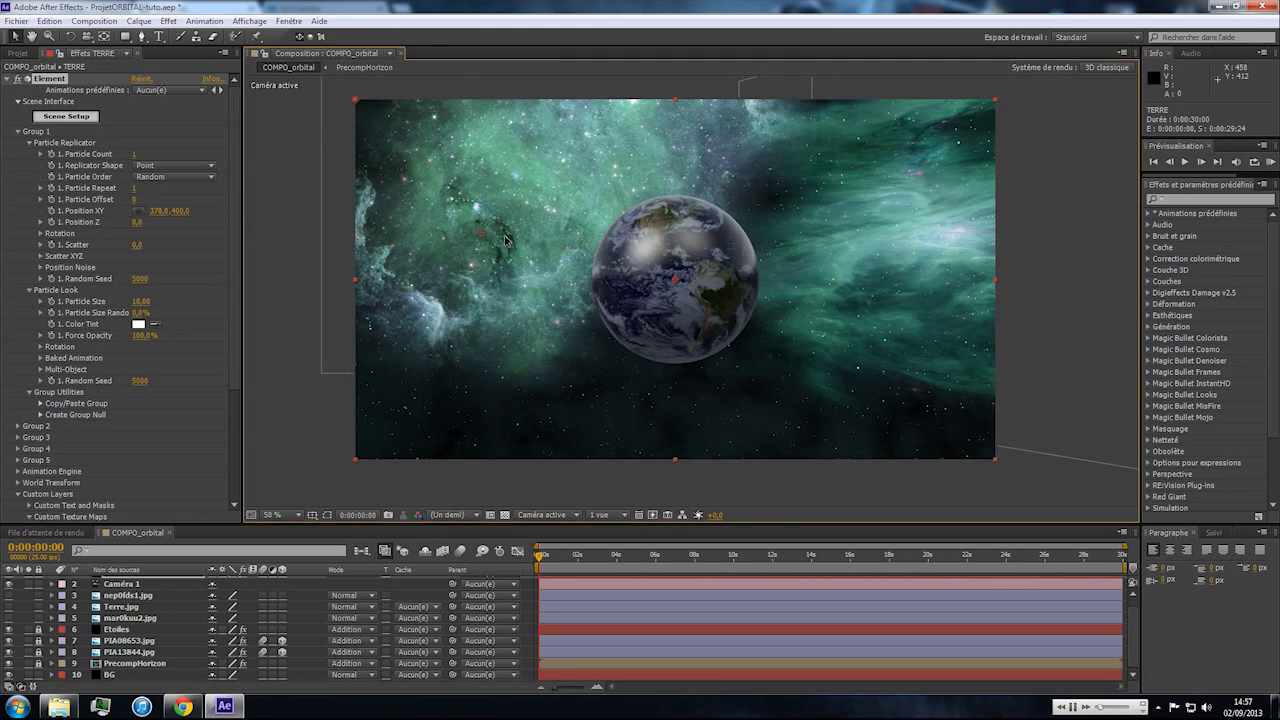
Solo the TERRE layer and reposition the planet at a Group 1 Position XY of about 406, 446.
mouse_move(480, 240)
mouse_down()
mouse_move(461, 238)
mouse_move(484, 230)
mouse_up()
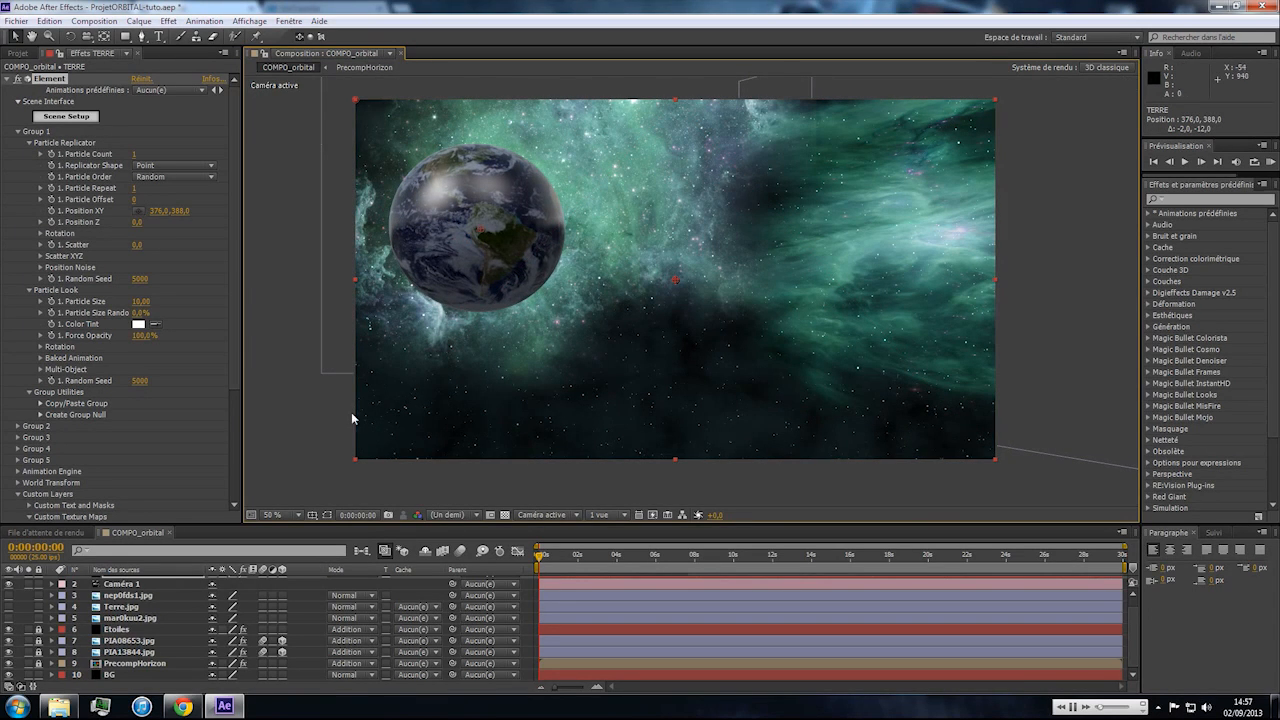
scroll(22, 625, up, 1)
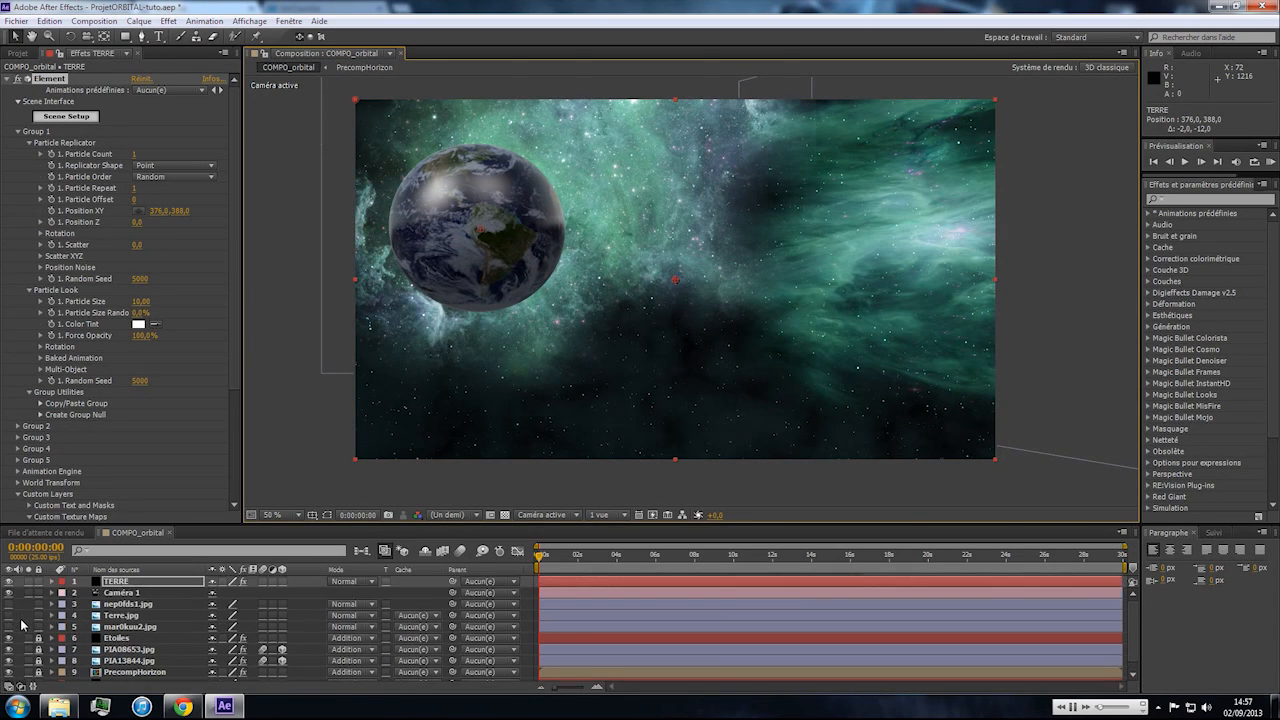
click(28, 581)
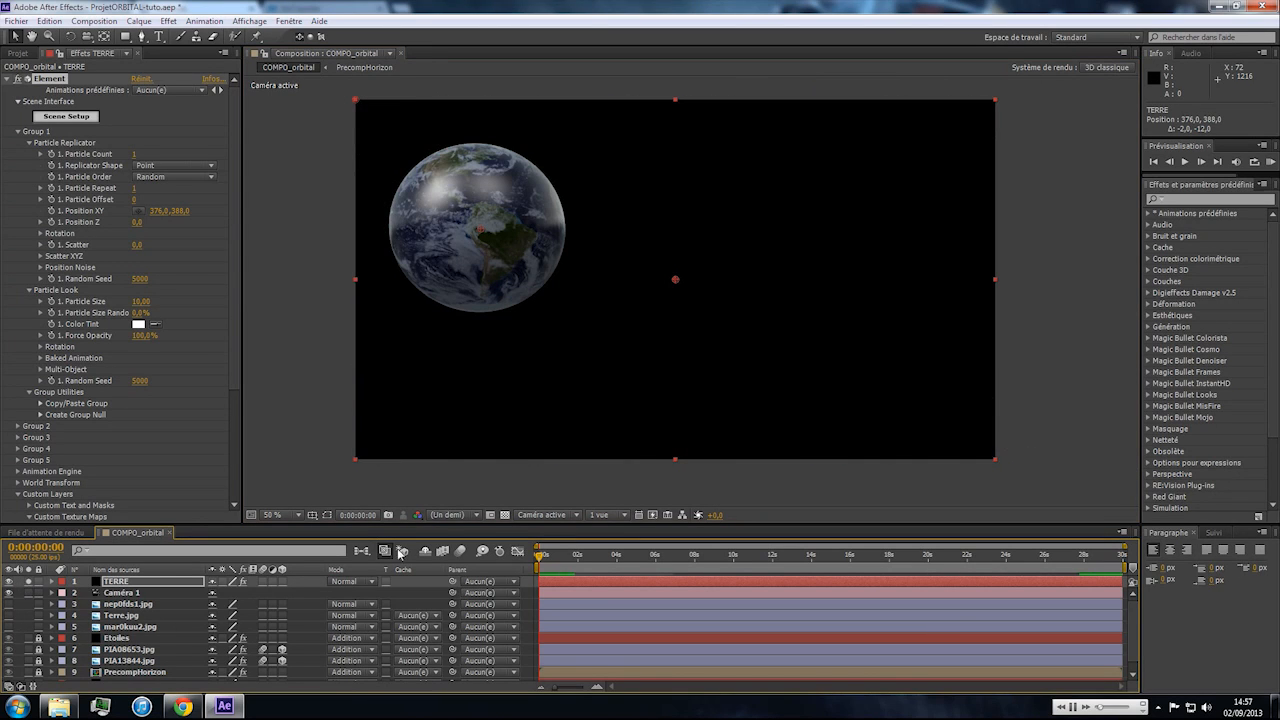
drag(486, 230, 482, 264)
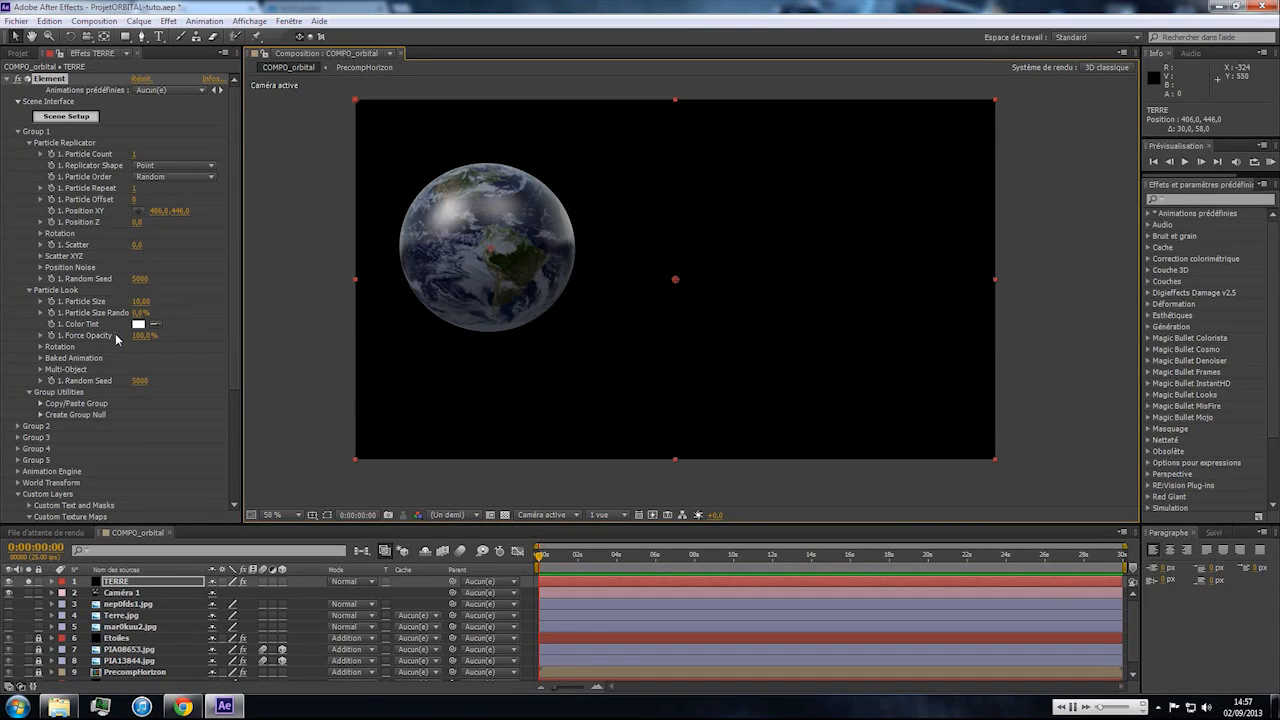
Enlarge the Earth by setting its Group 1 Particle Size to 24.
drag(141, 306, 978, 231)
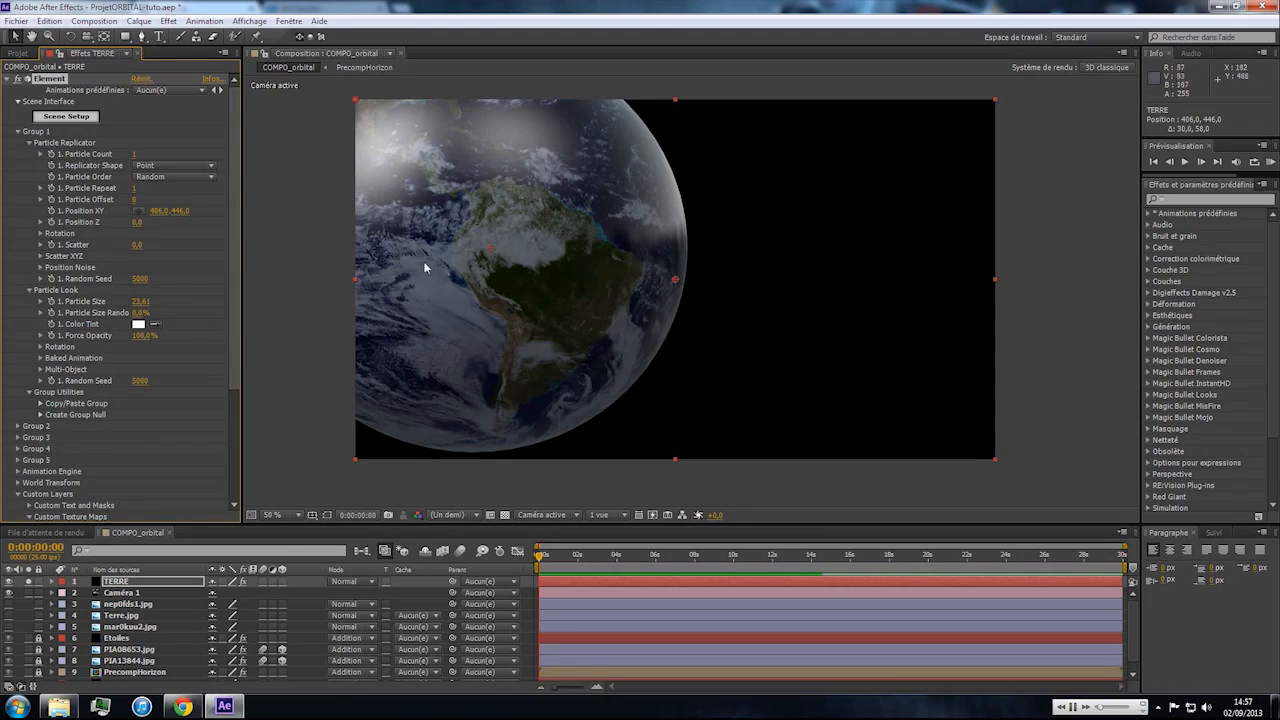
click(144, 301)
text(24)
key(Return)
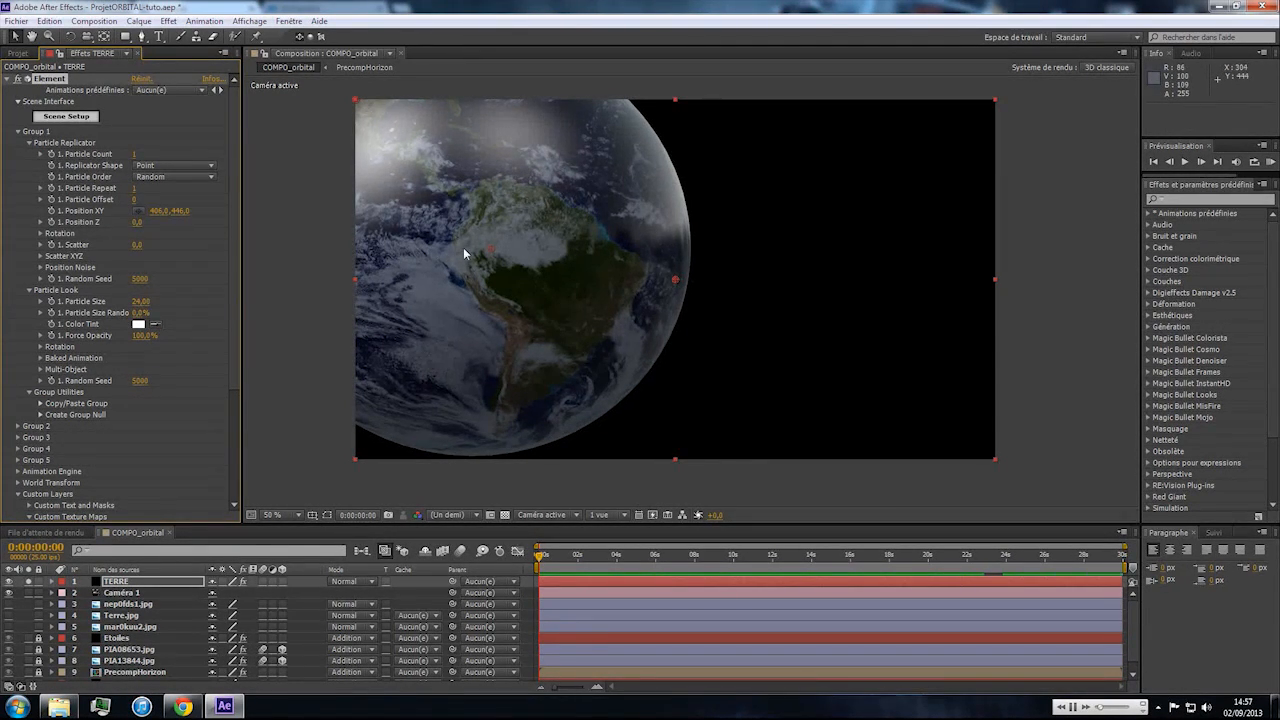
Move the Earth to about 372, 298 and set its Particle Look Y rotation to about 47°.
drag(494, 251, 478, 203)
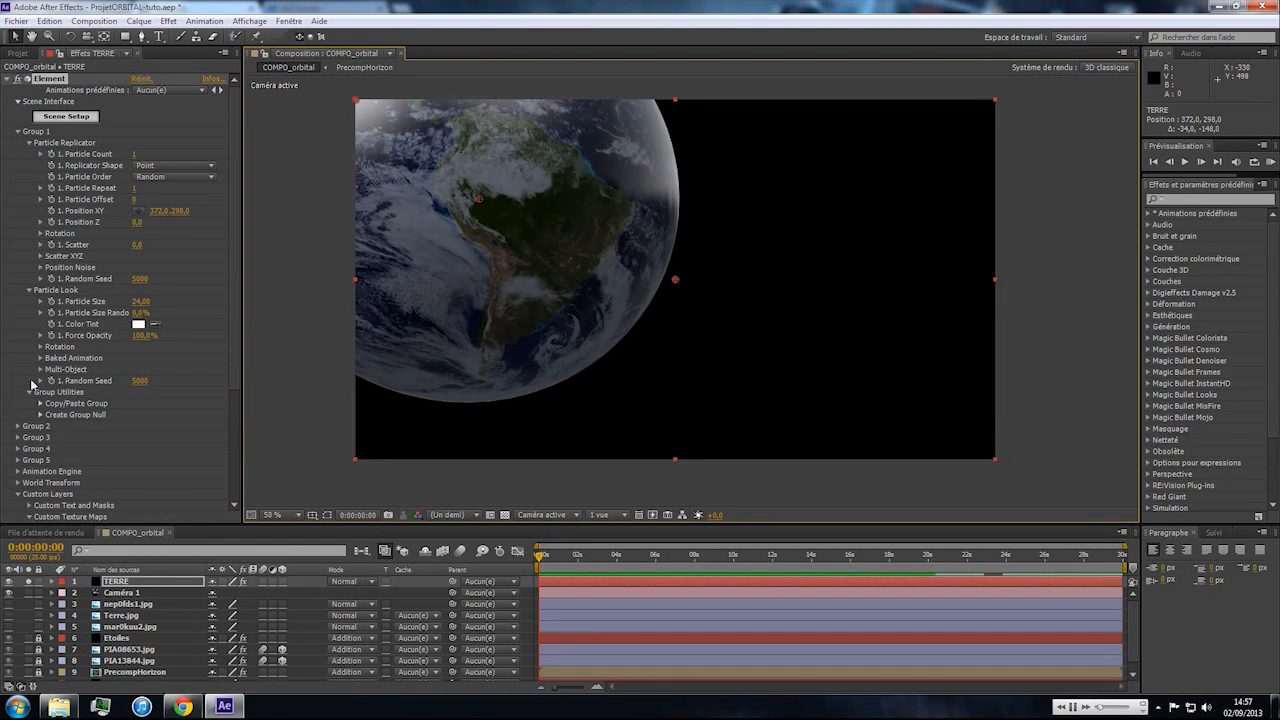
click(41, 347)
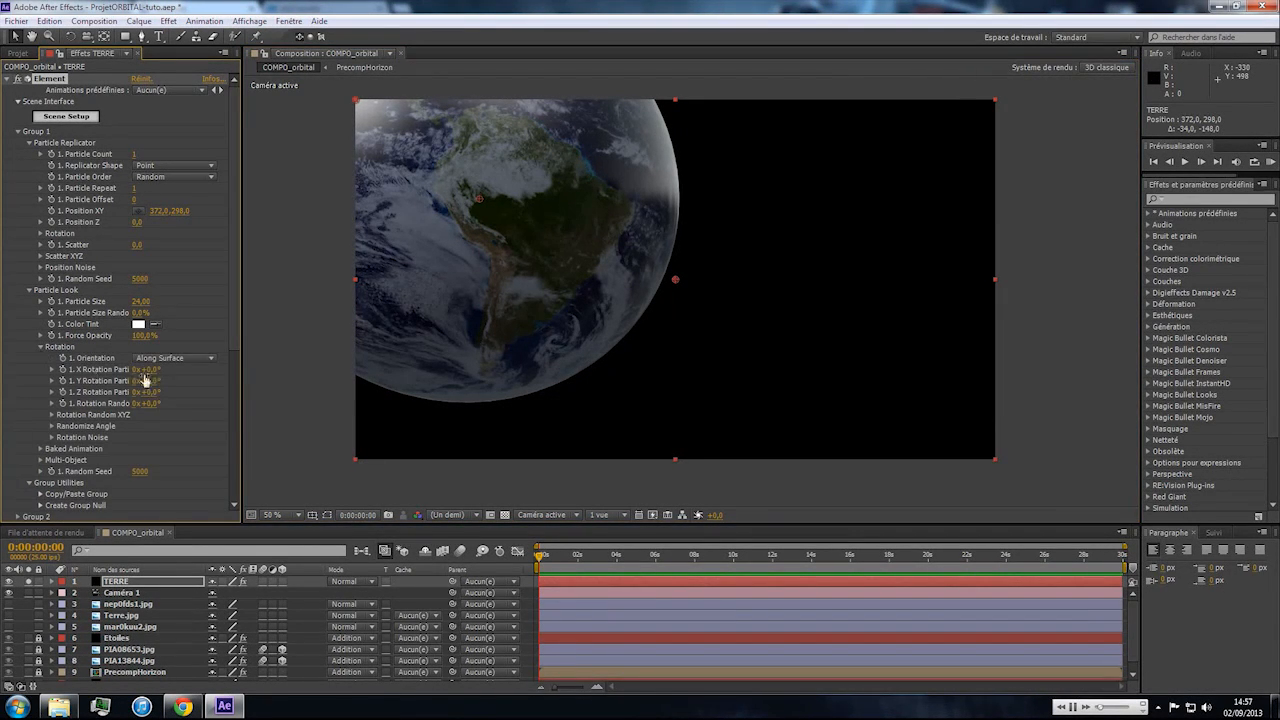
drag(146, 378, 203, 395)
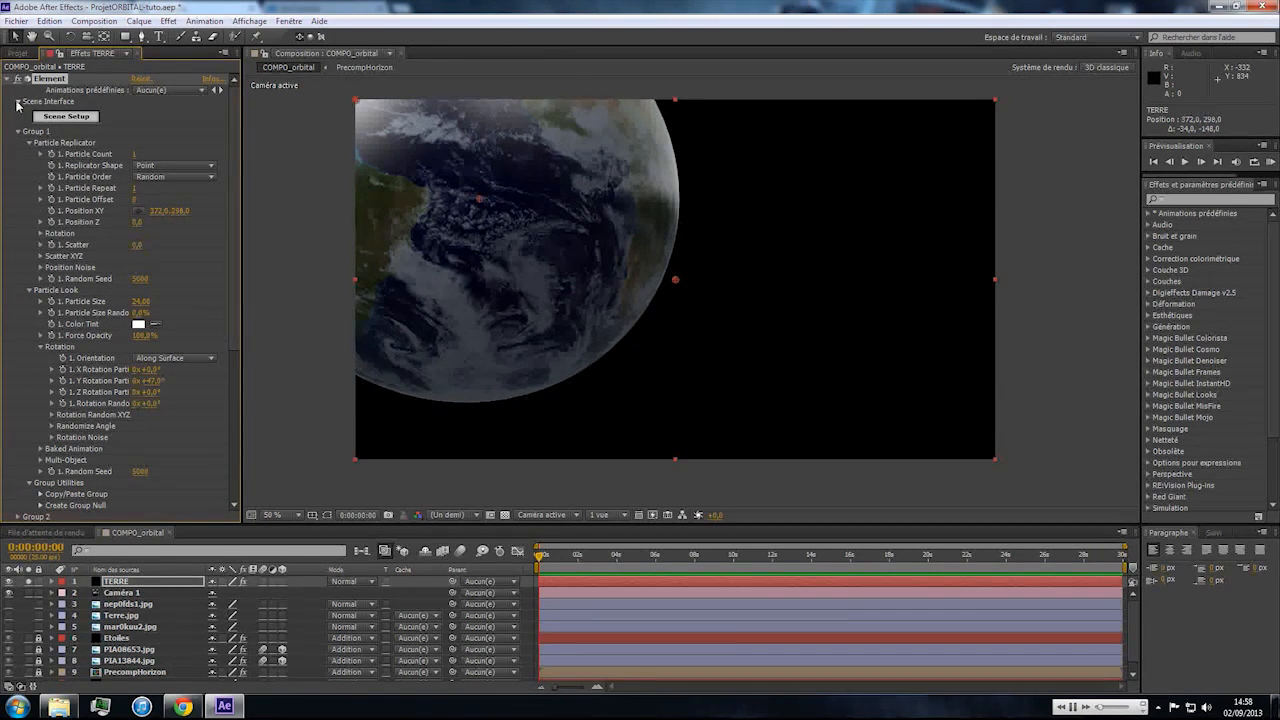
Duplicate the TERRE layer and rename the lower copy VENUS.
click(141, 584)
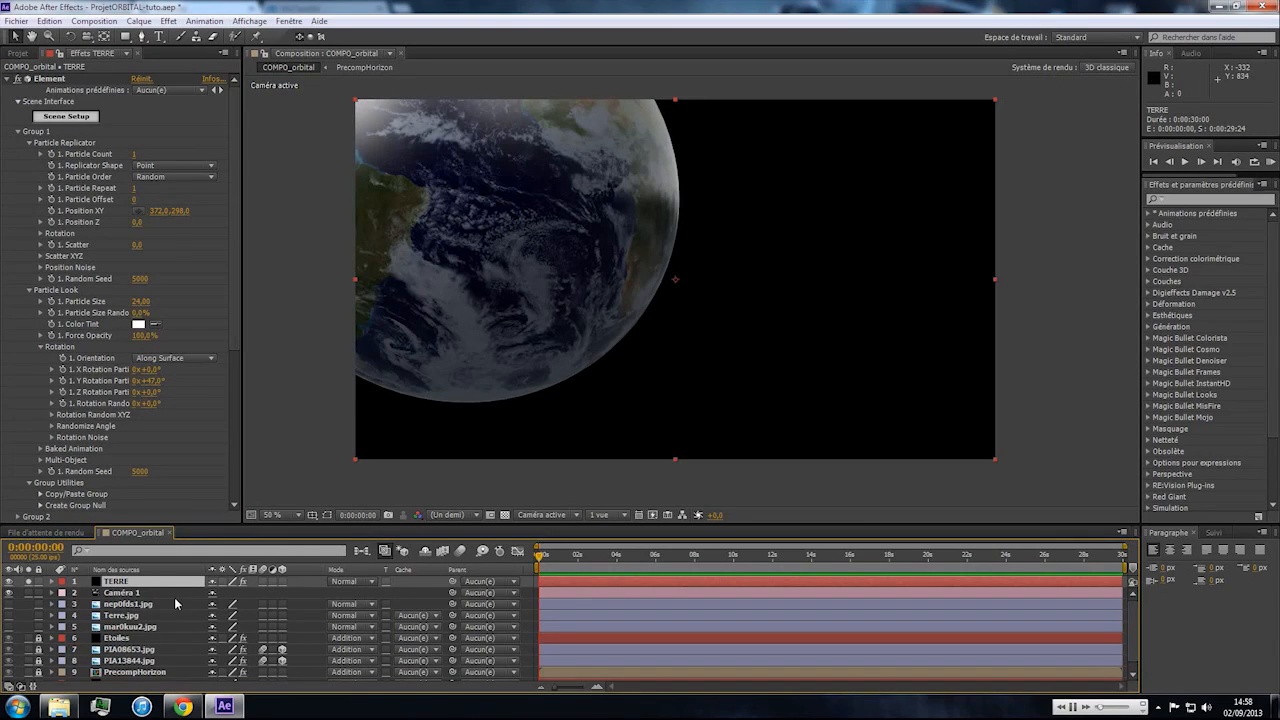
key(ctrl+d)
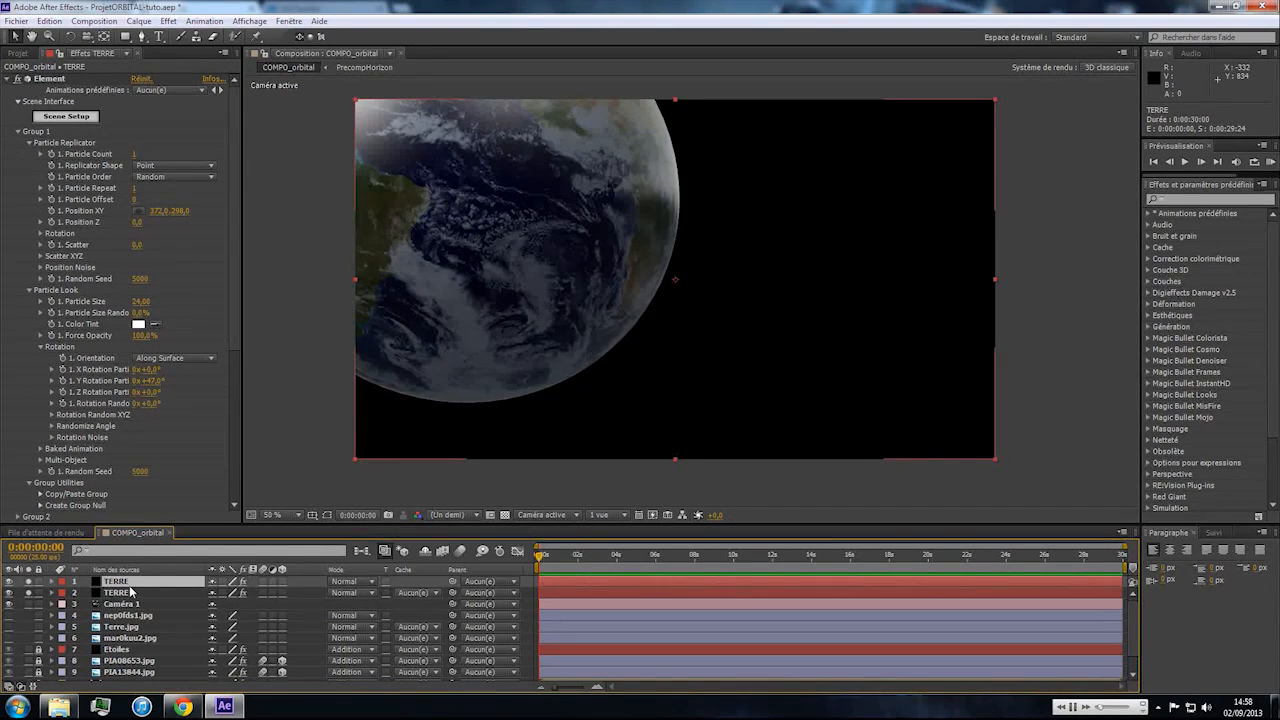
click(123, 593)
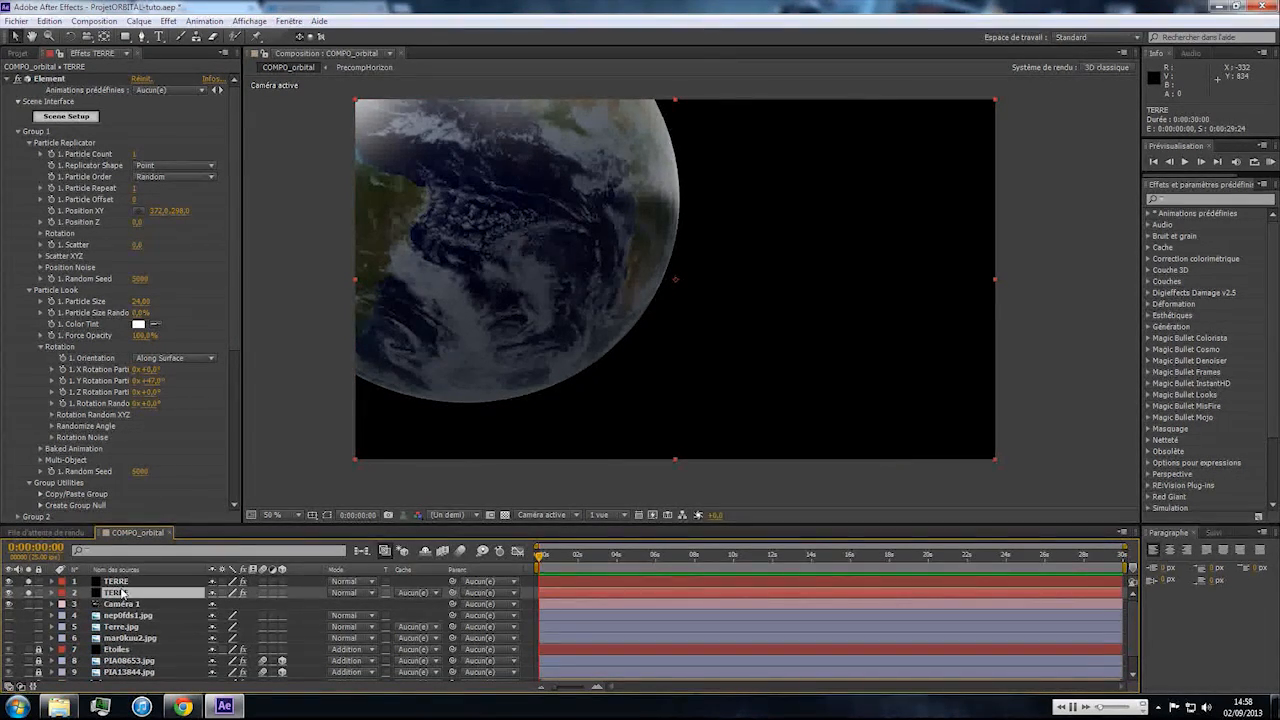
key(Return)
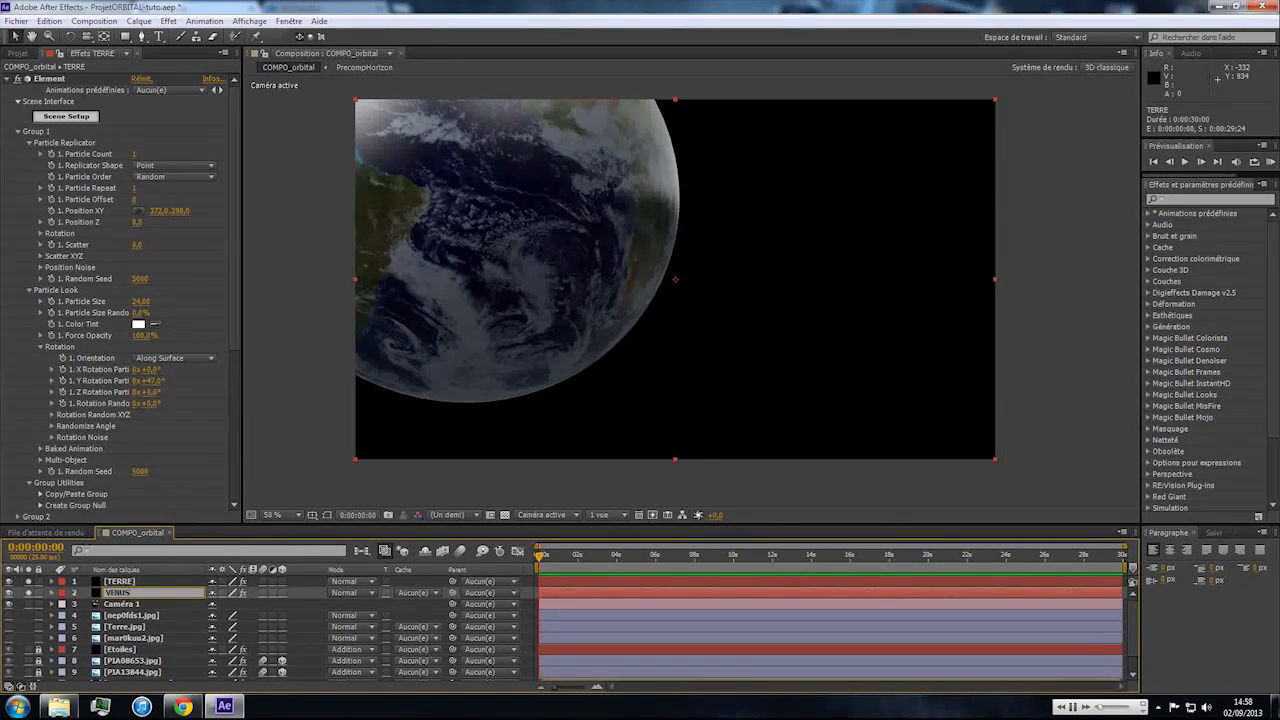
key(Return)
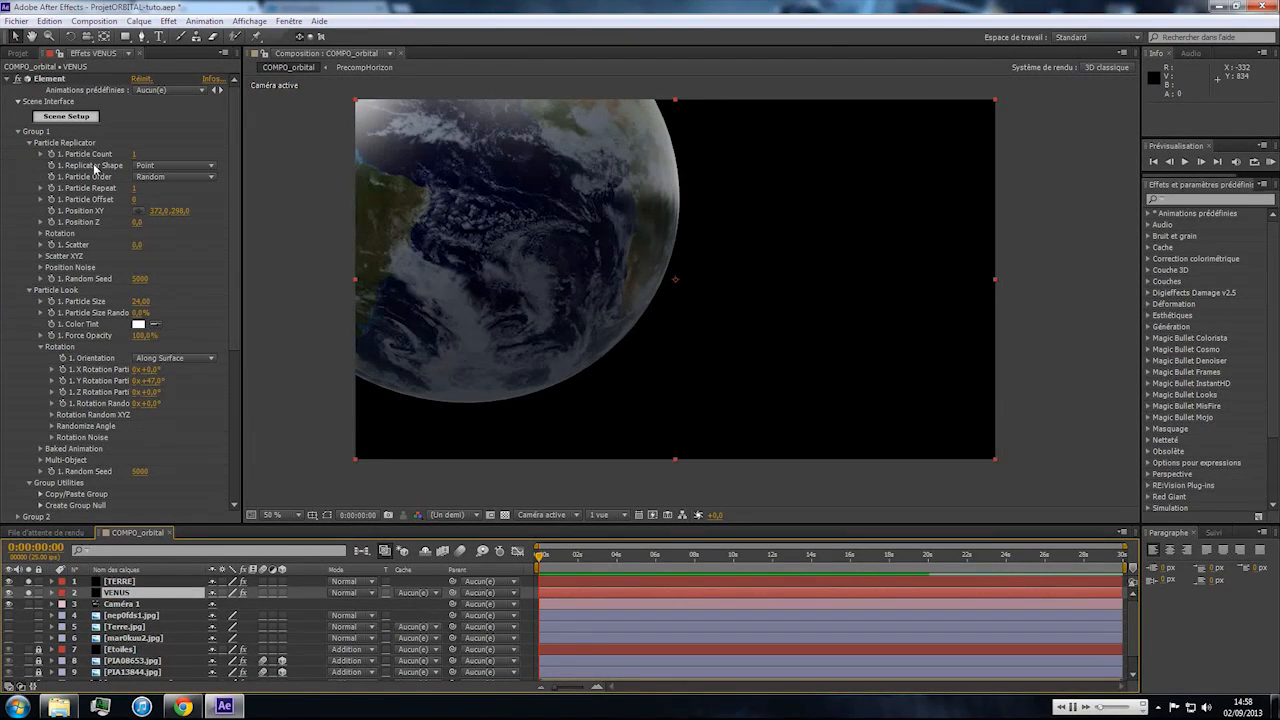
In Element's Scene Setup for VENUS, switch the sphere material's diffuse texture to Custom Layer 2 and accept the scene.
click(84, 119)
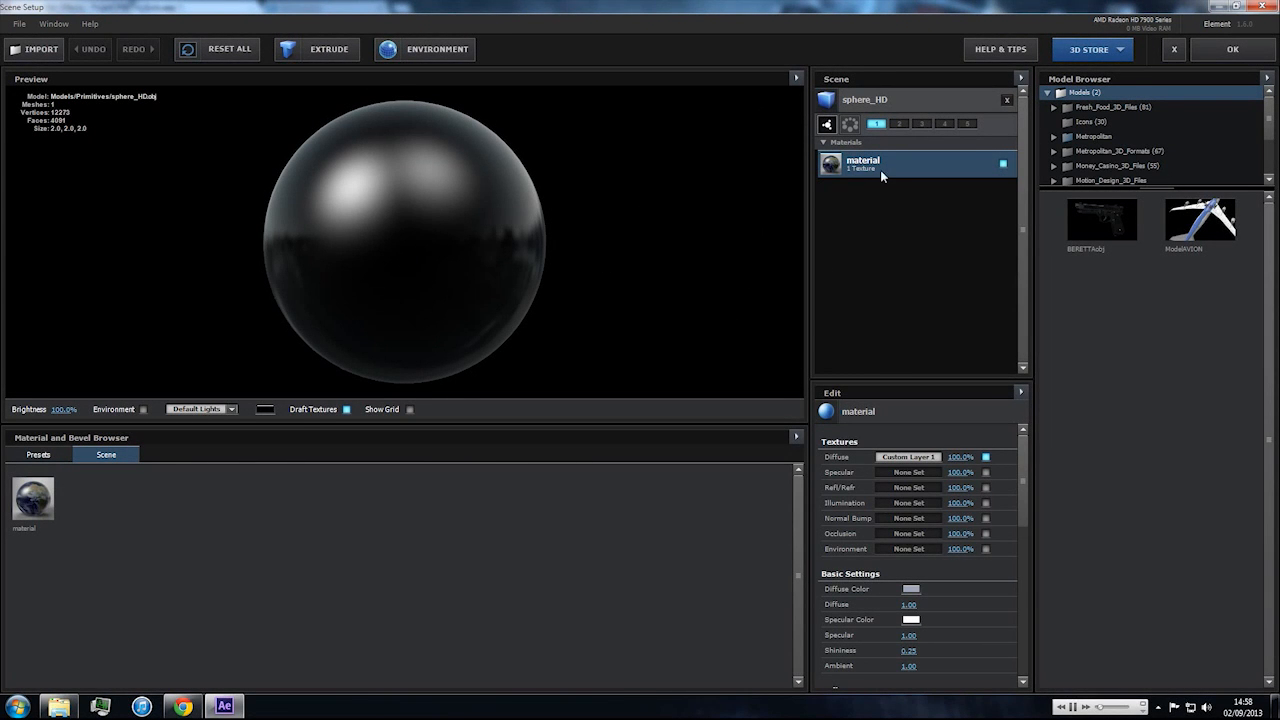
click(910, 457)
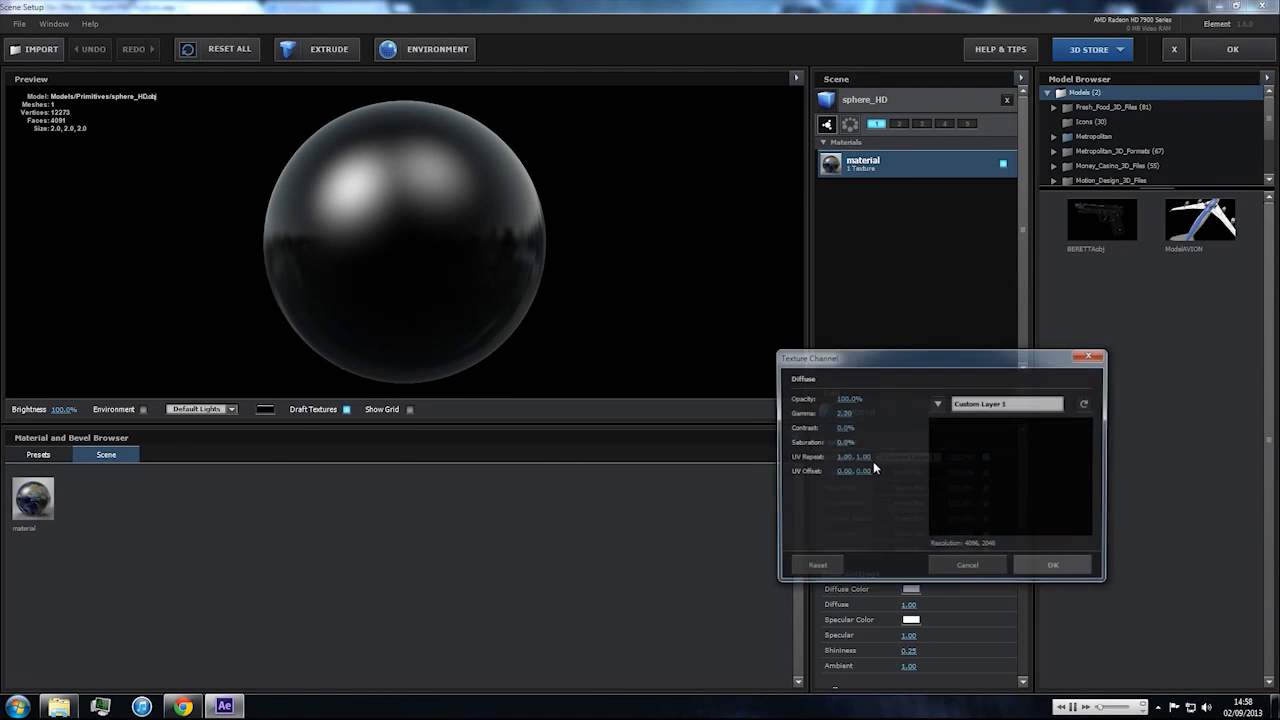
click(948, 404)
click(962, 438)
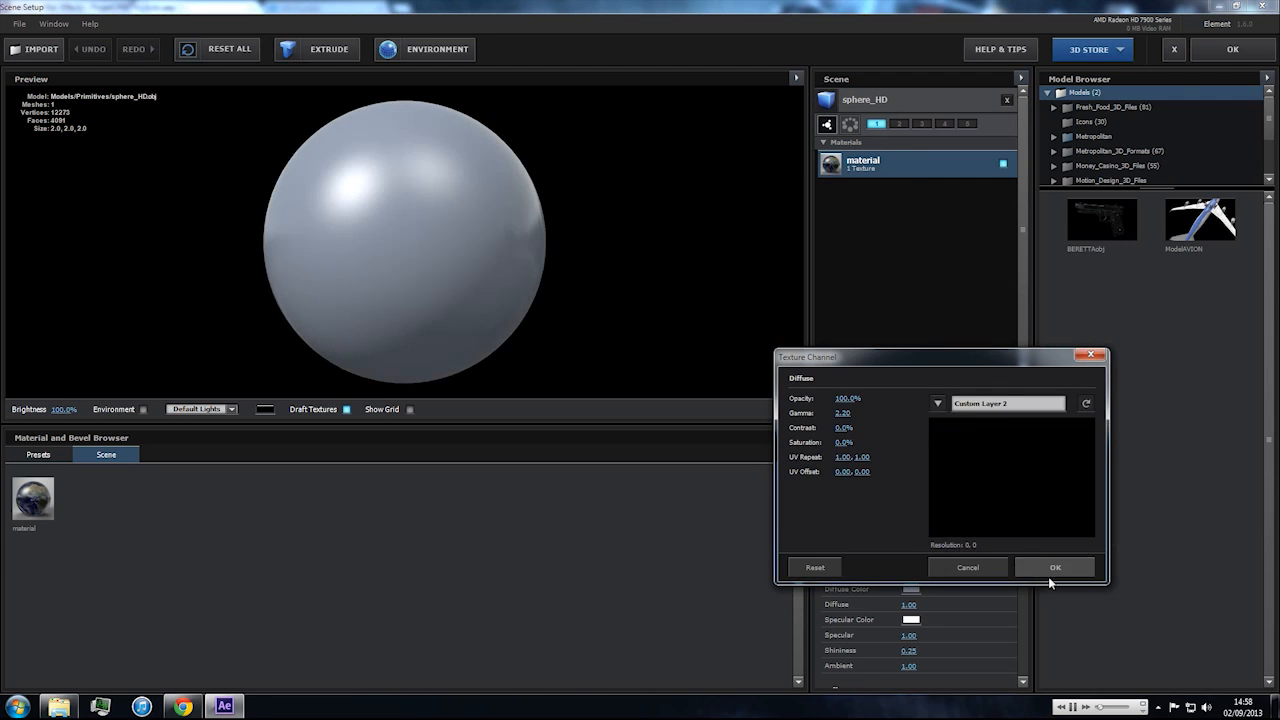
click(1055, 567)
click(1240, 48)
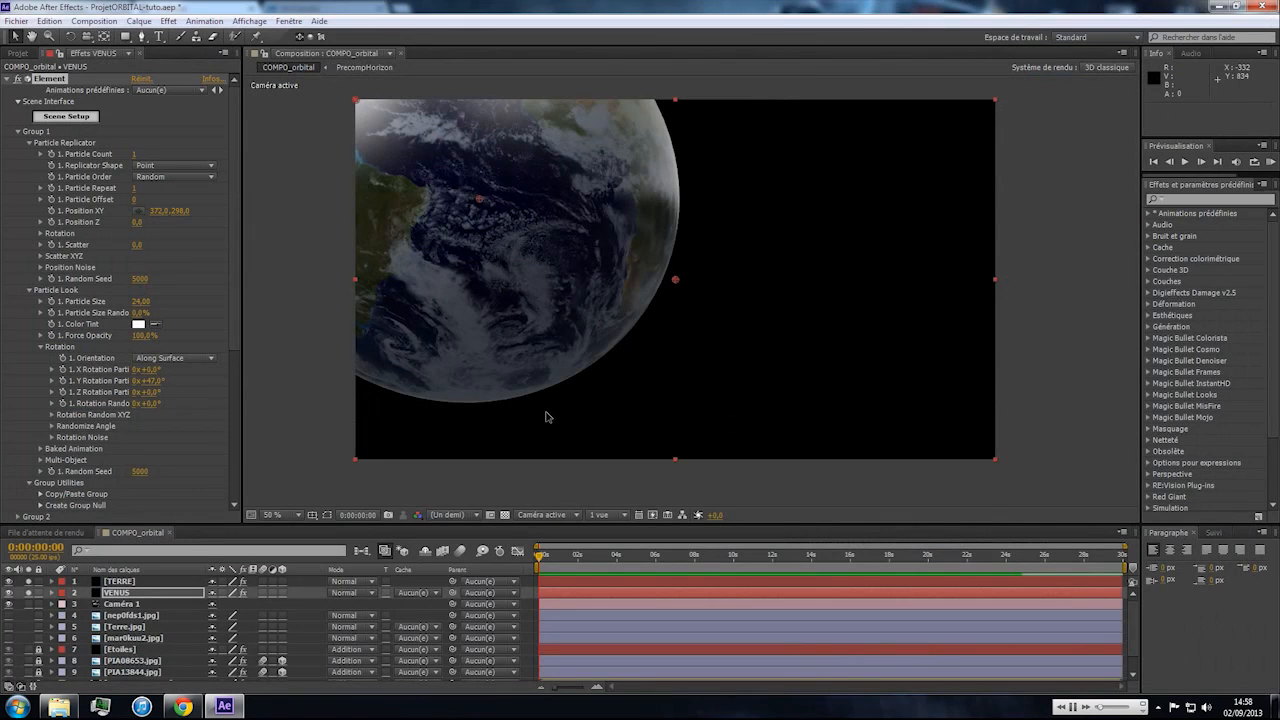
Place the VENUS sphere beside the Earth by setting its Group 1 Position XY point at about 1652, 282.
click(454, 343)
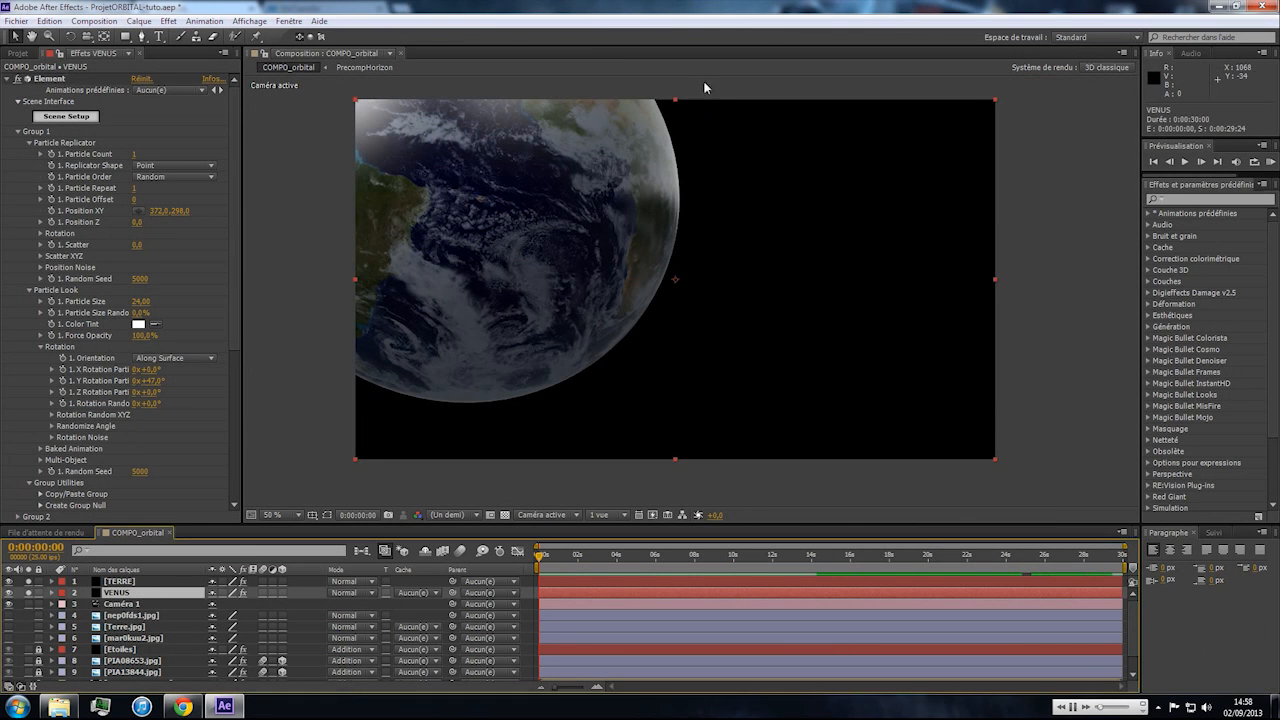
click(138, 211)
click(906, 193)
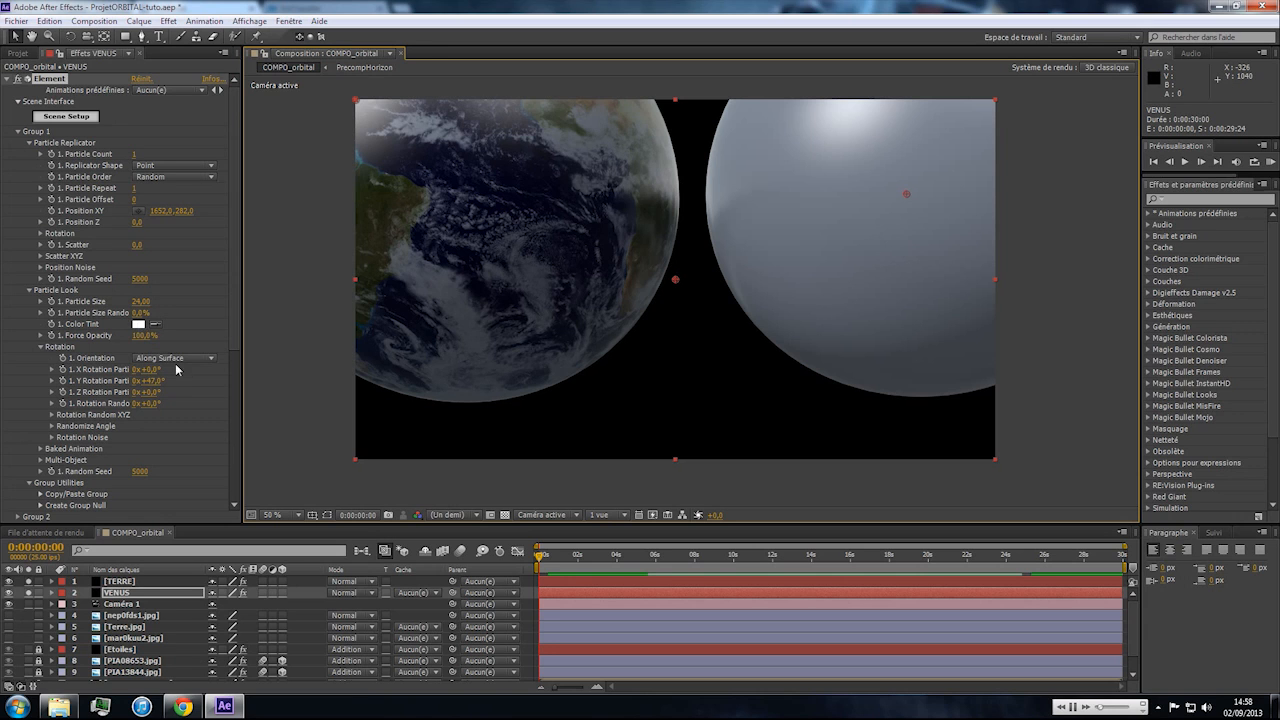
Set the VENUS sphere's Particle Size to 20 and push it back to a Position Z of about 1460.
click(140, 301)
text(20)
key(Return)
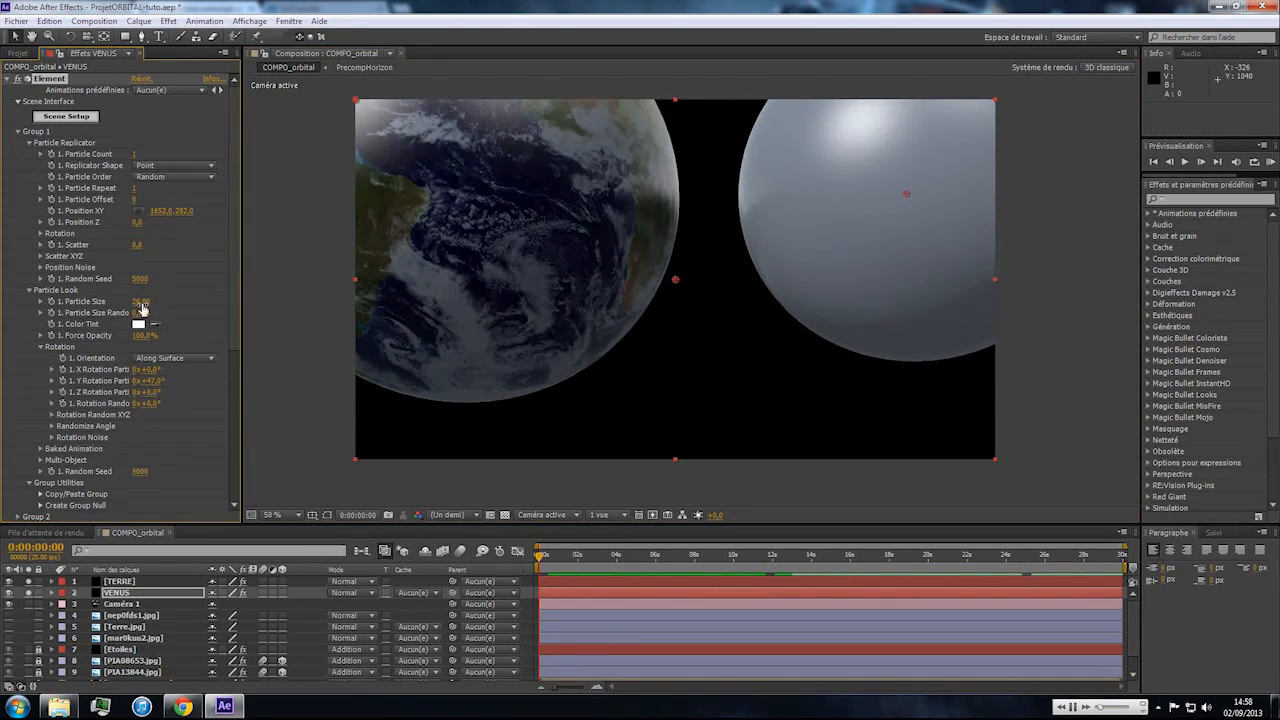
drag(138, 222, 247, 232)
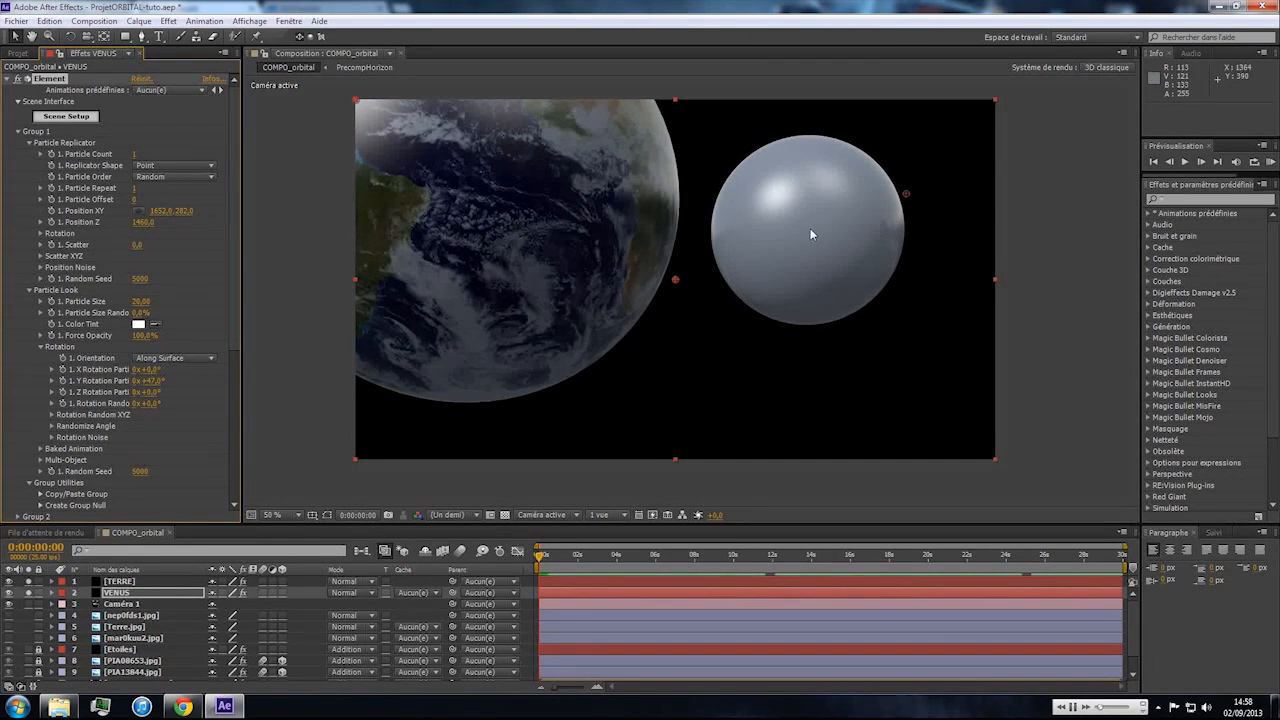
Place VENUS at about 2400, -15 with Position Z about 2470, and set its Particle Size to about 22.46.
drag(903, 189, 1153, 106)
key(ctrl+z)
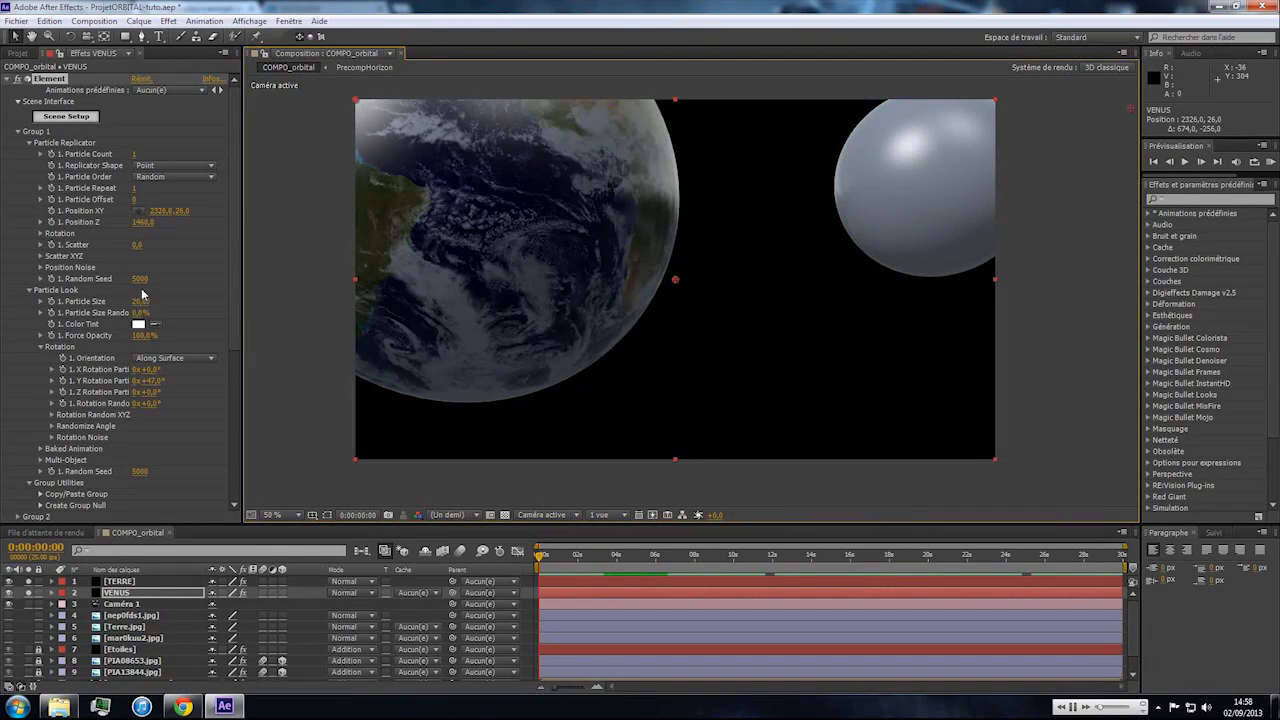
drag(140, 301, 190, 289)
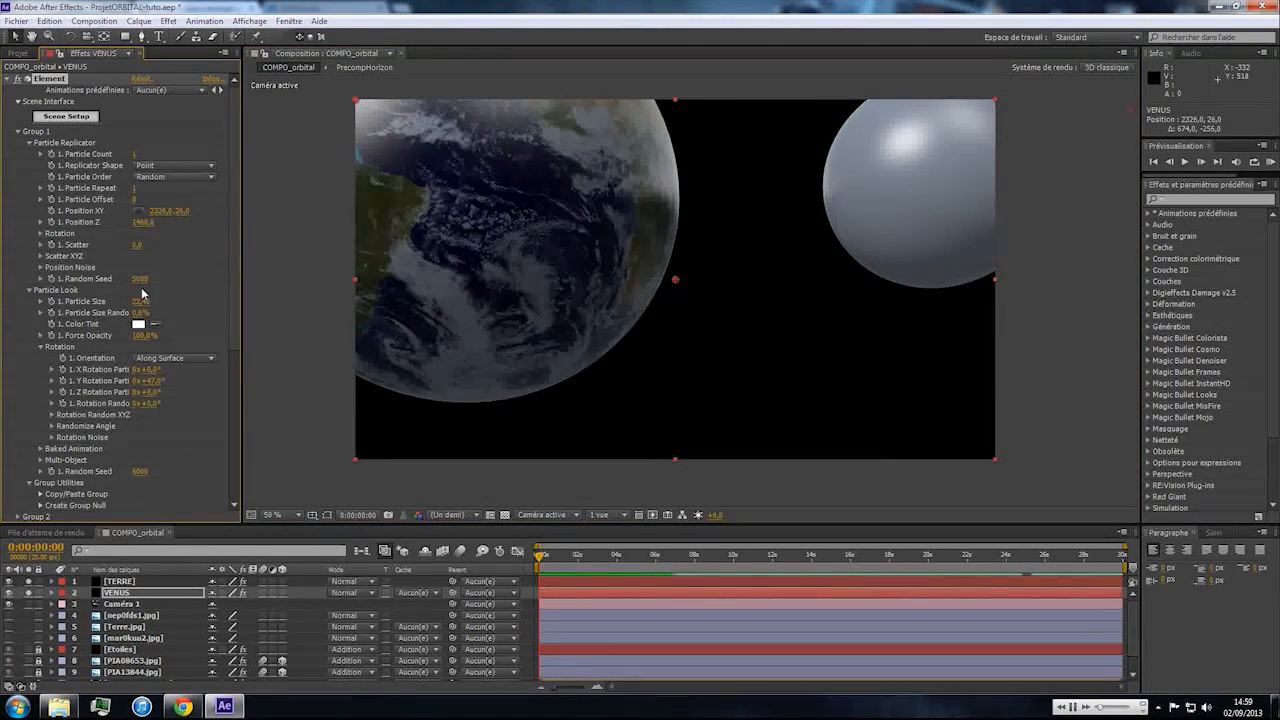
drag(142, 222, 135, 257)
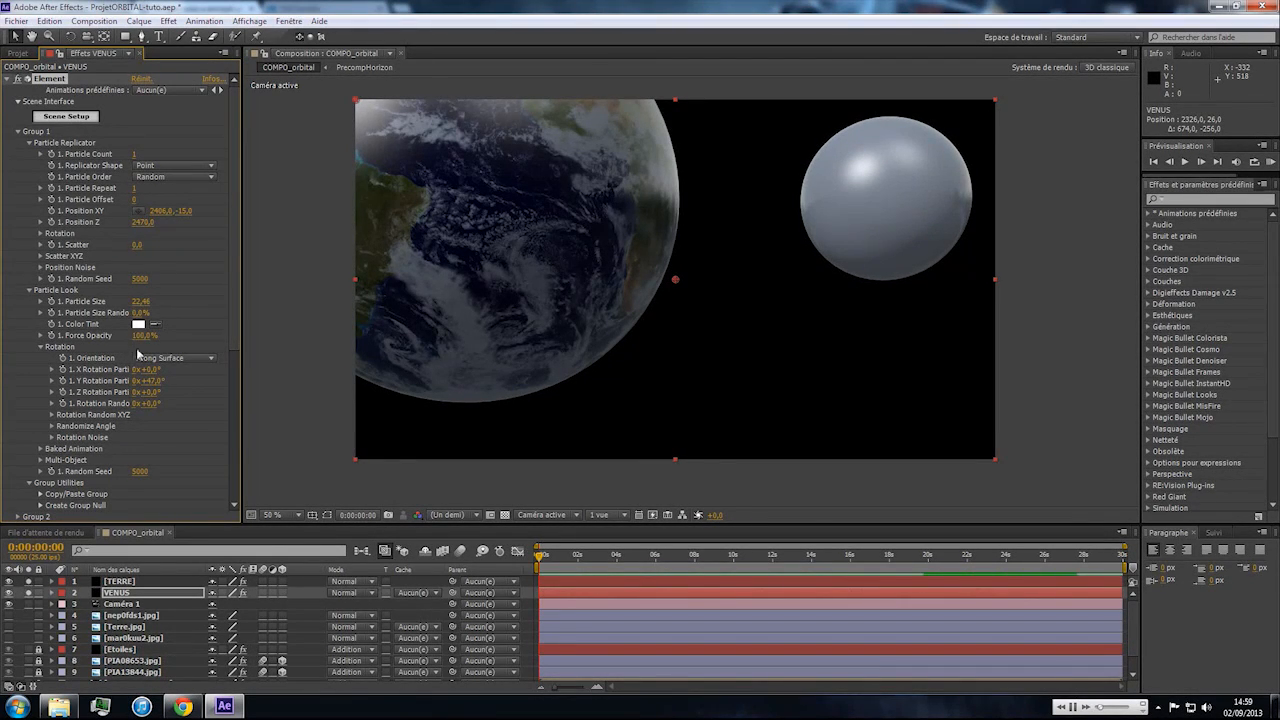
Enlarge VENUS to a Particle Size of about 34.9 and place it partly outside the frame at about 2814, -60.
drag(141, 301, 383, 266)
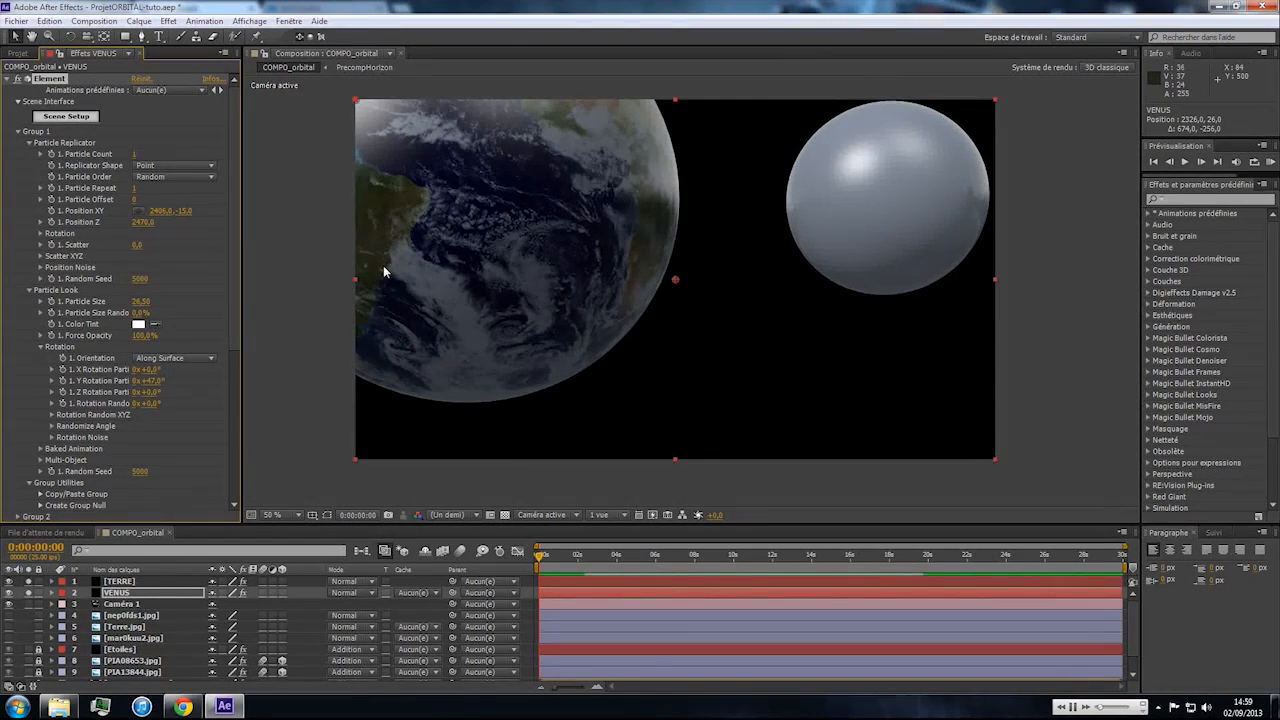
click(139, 211)
click(995, 157)
key(comma)
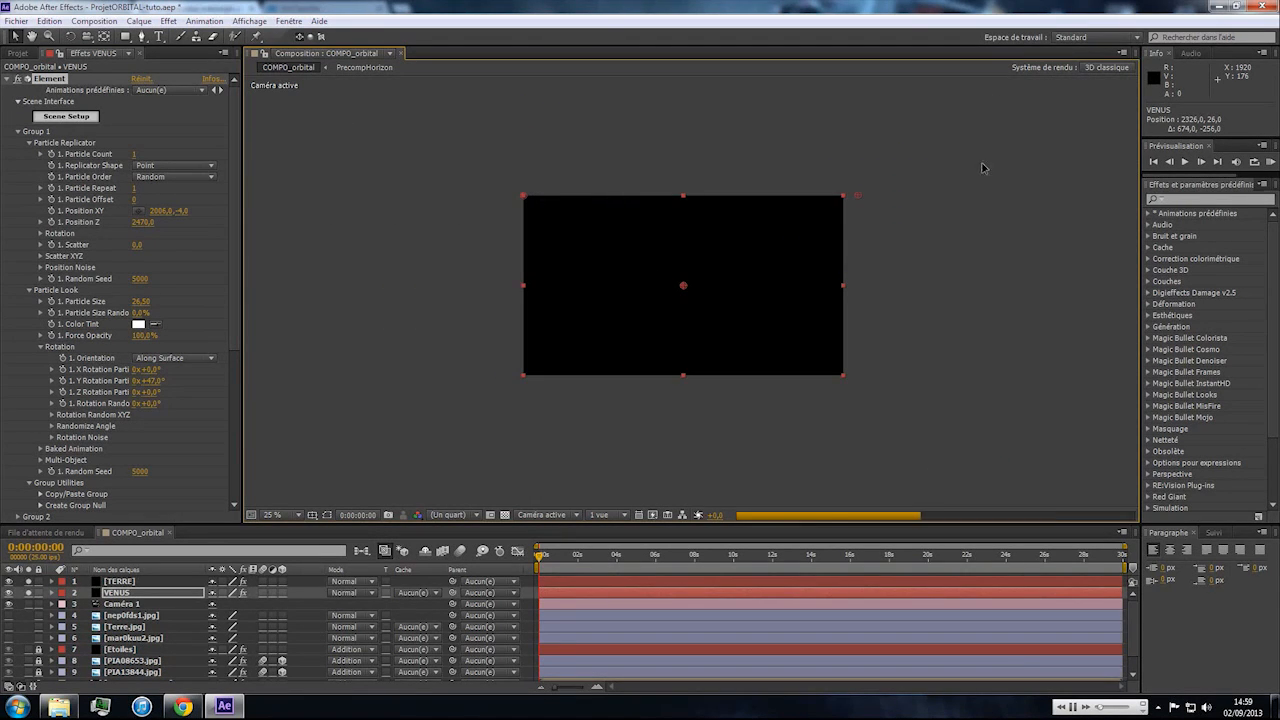
drag(867, 191, 963, 158)
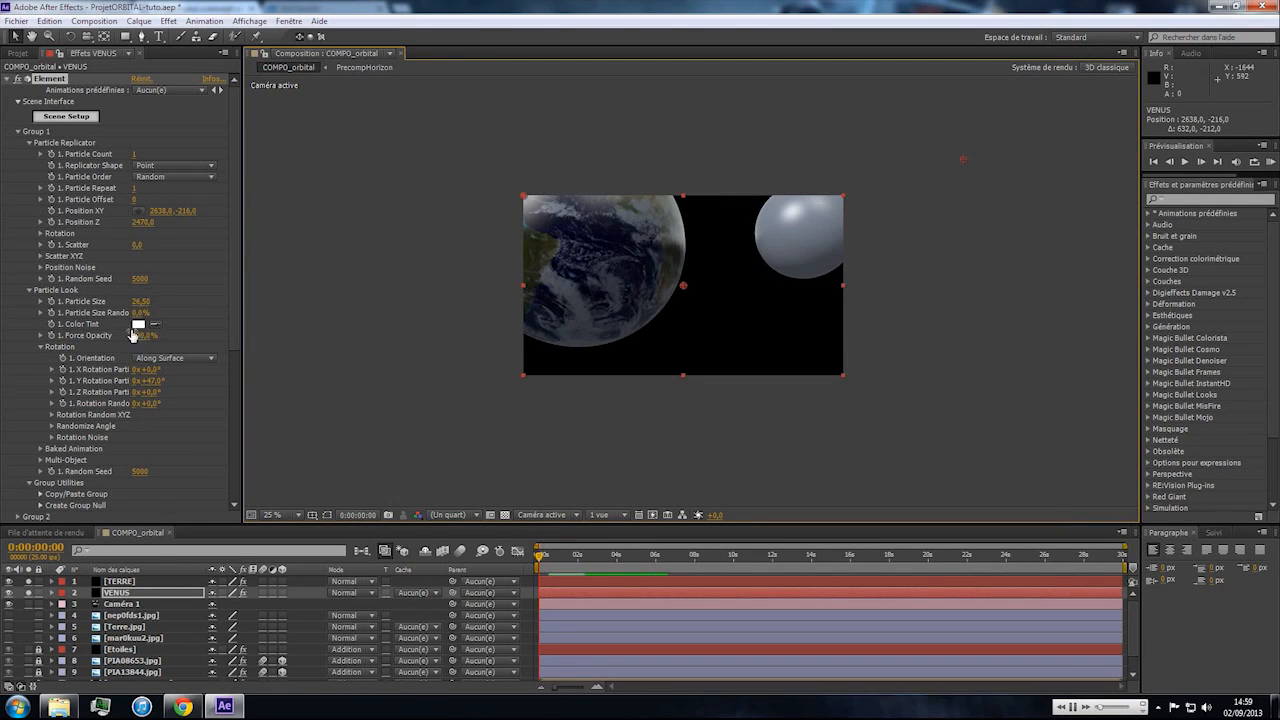
drag(141, 301, 991, 183)
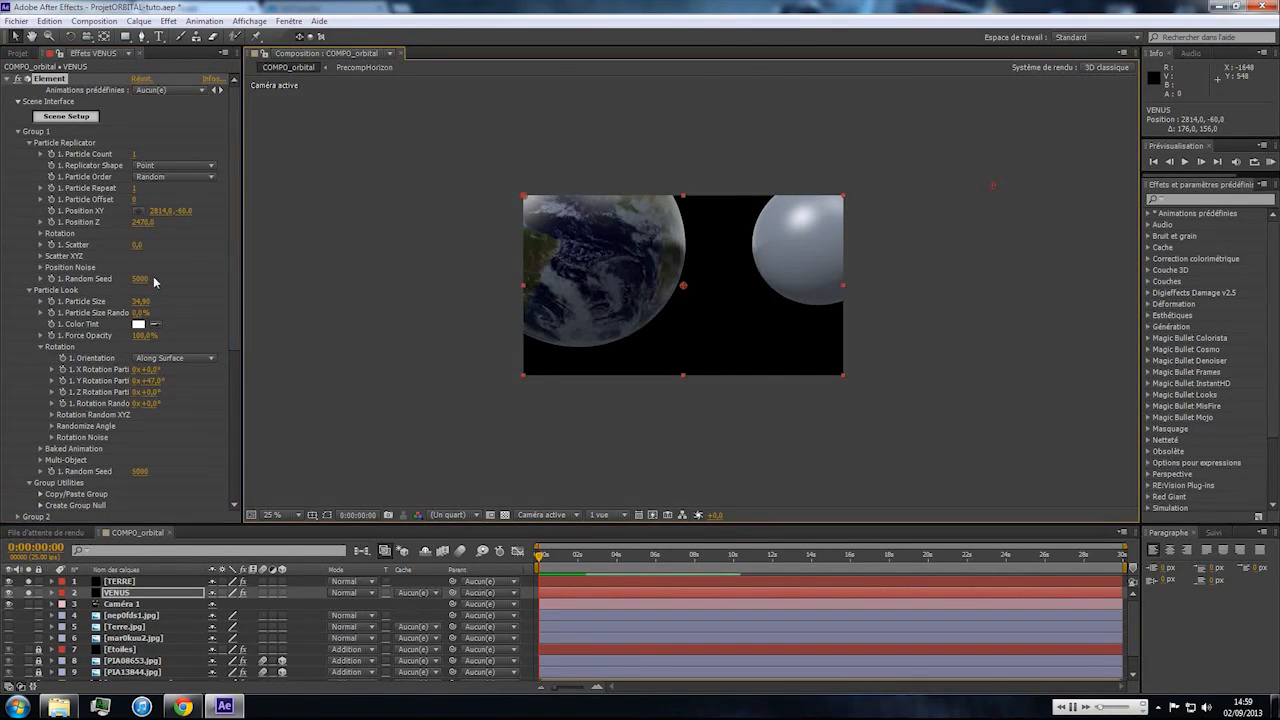
Try nep0fds1.jpg as Layer 2 of VENUS's Custom Texture Maps, check the planet and replace the map with mar0kuu2.jpg.
scroll(166, 315, down, 5)
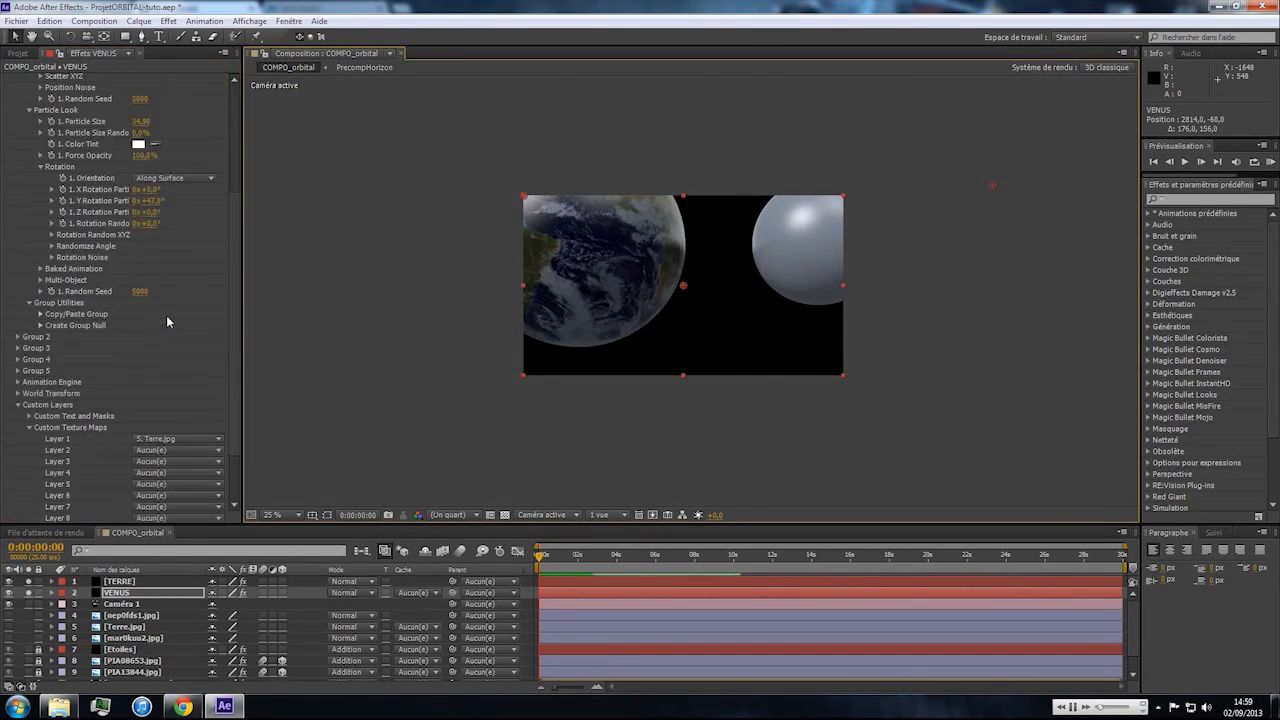
click(170, 451)
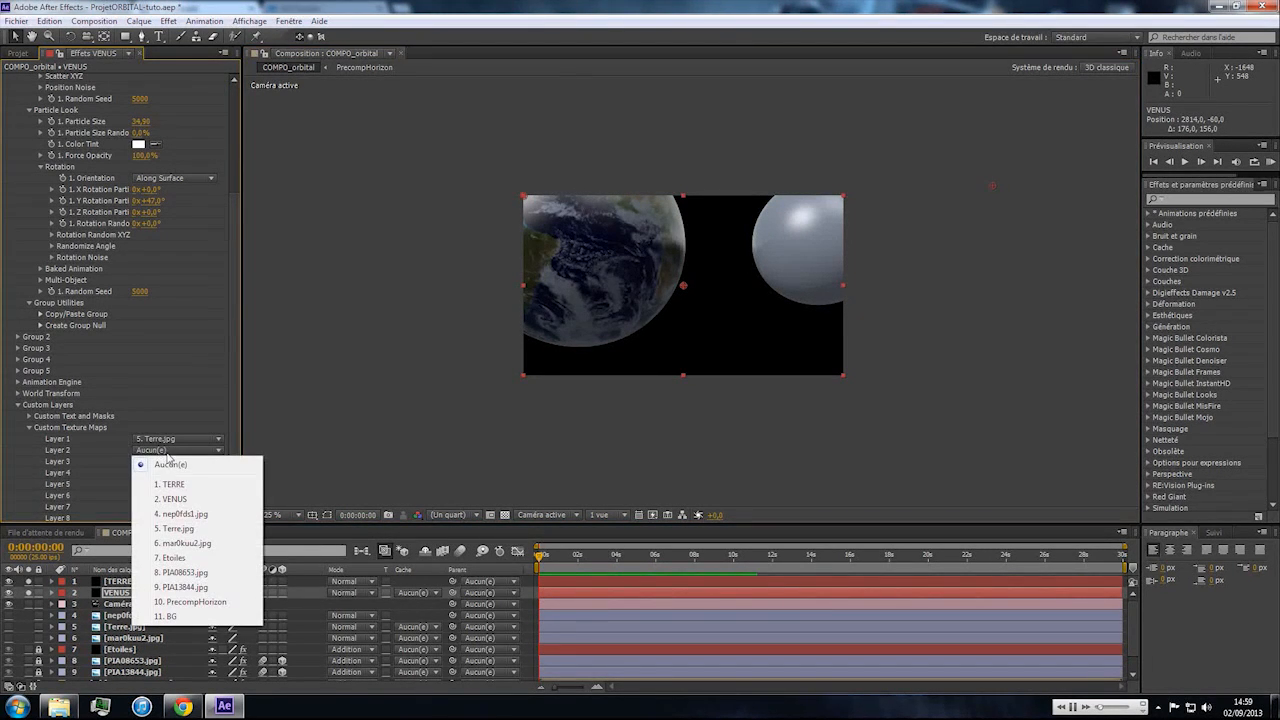
click(185, 513)
scroll(672, 343, up, 1)
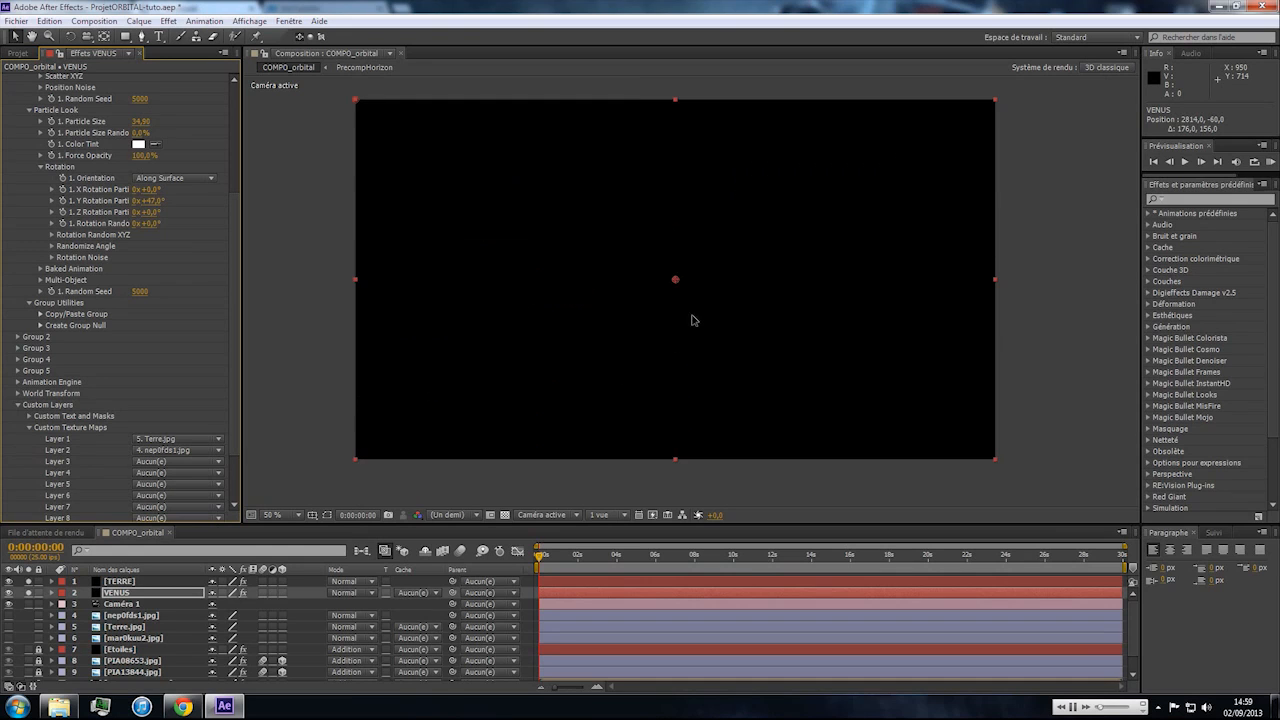
drag(712, 251, 609, 318)
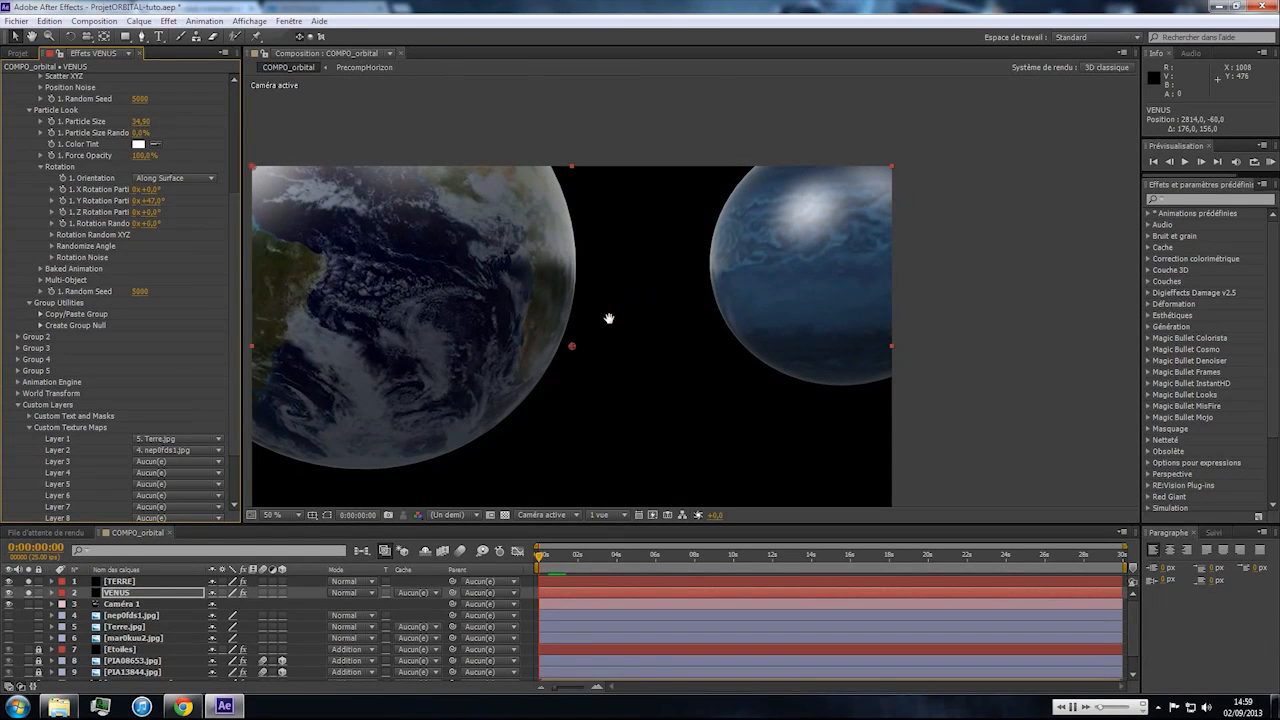
click(173, 452)
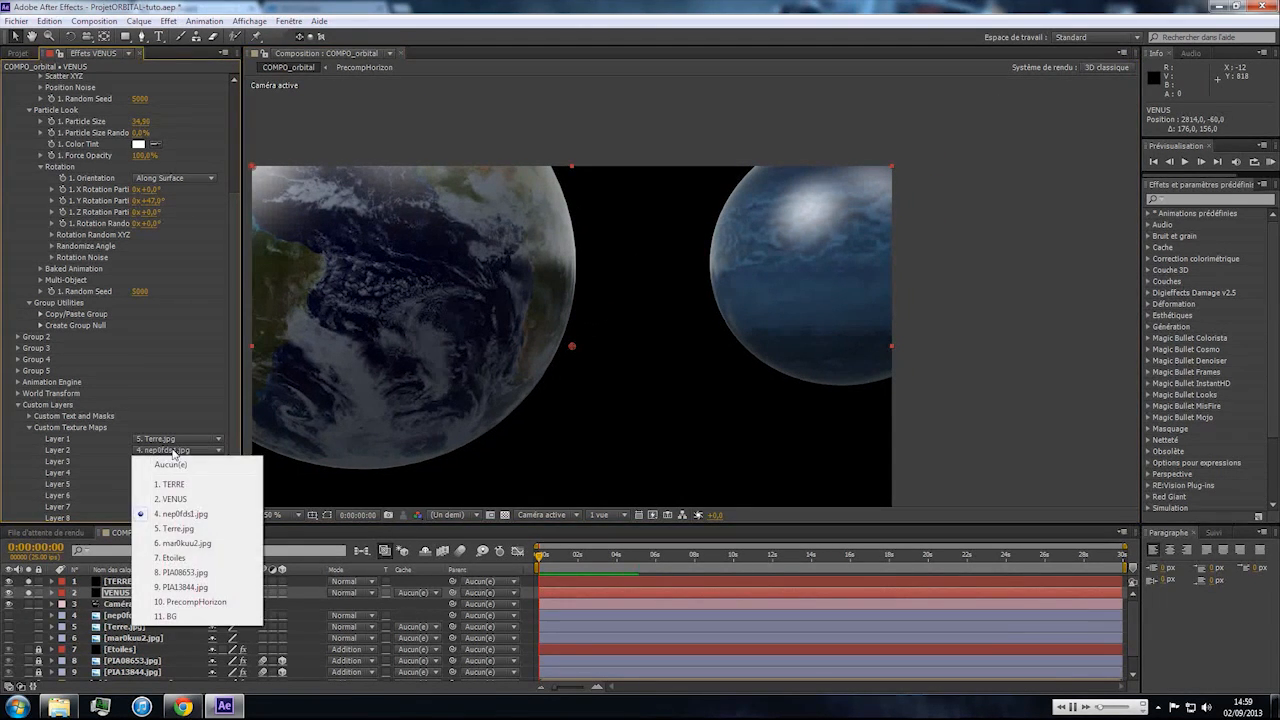
click(186, 545)
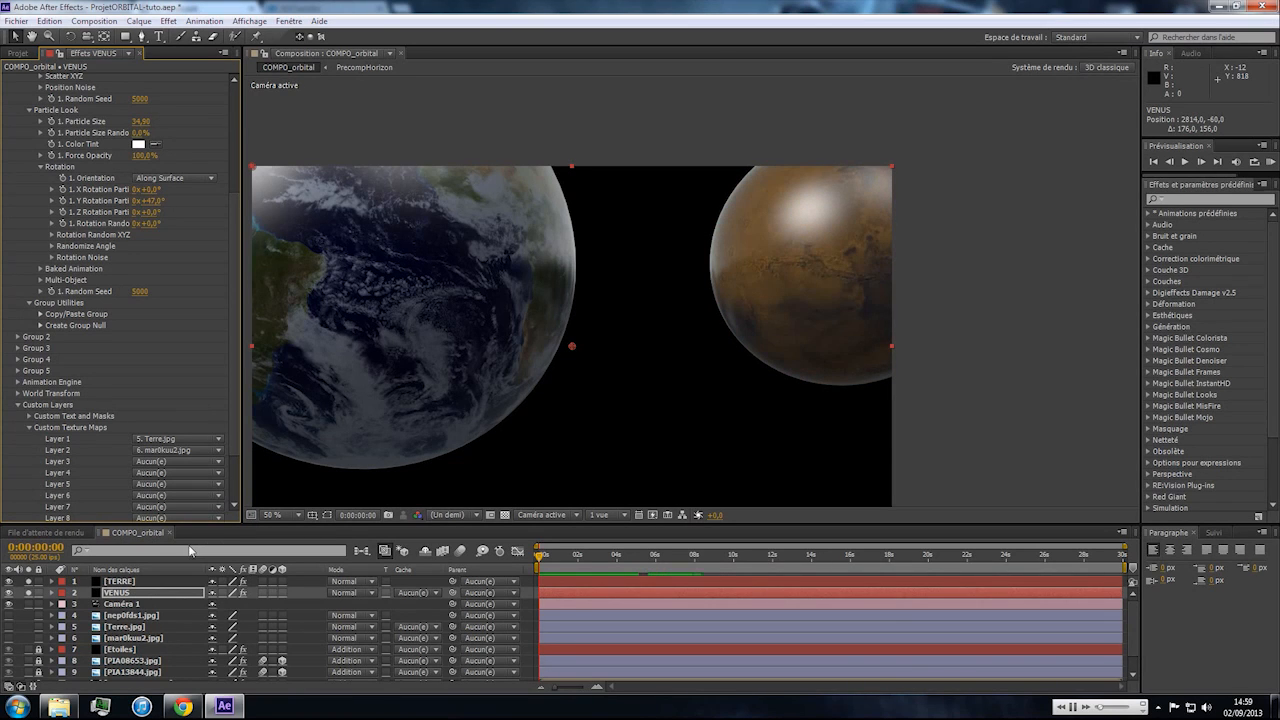
Try a Teinte/Saturation effect with Teinte globale at about 257° on the mar0kuu2.jpg layer and check VENUS.
click(121, 639)
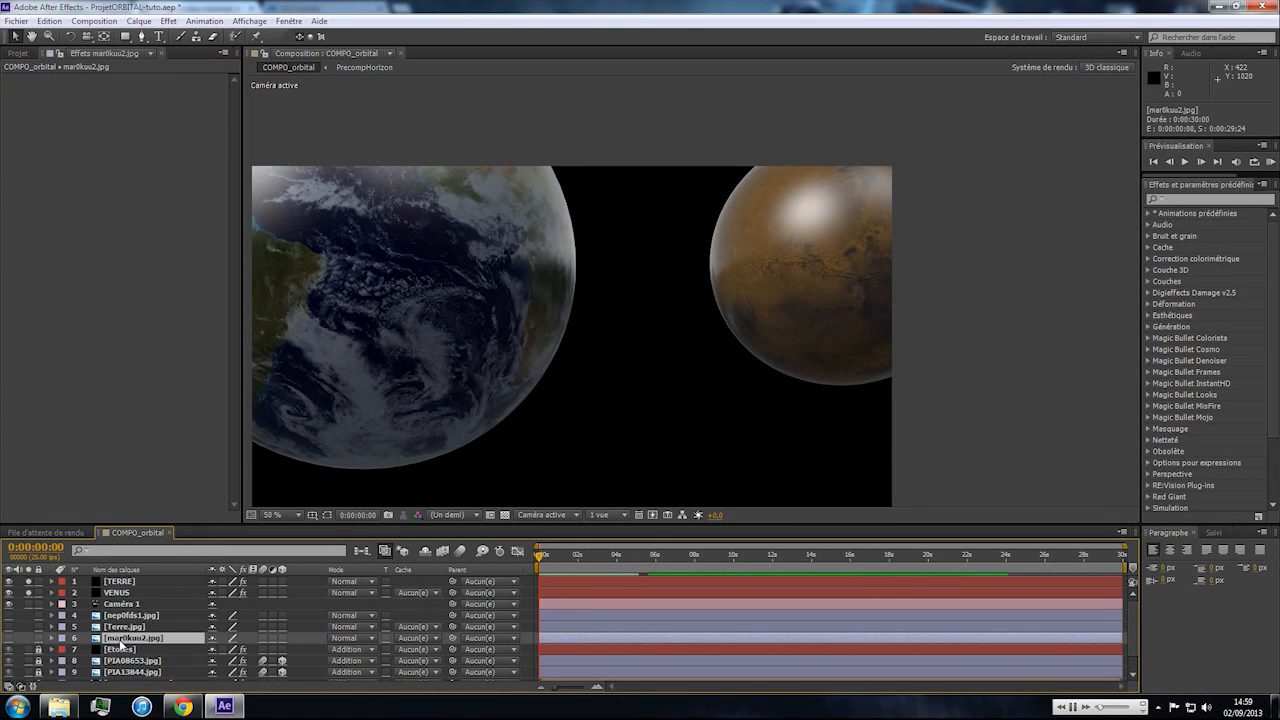
right_click(120, 645)
right_click(70, 150)
mouse_move(234, 249)
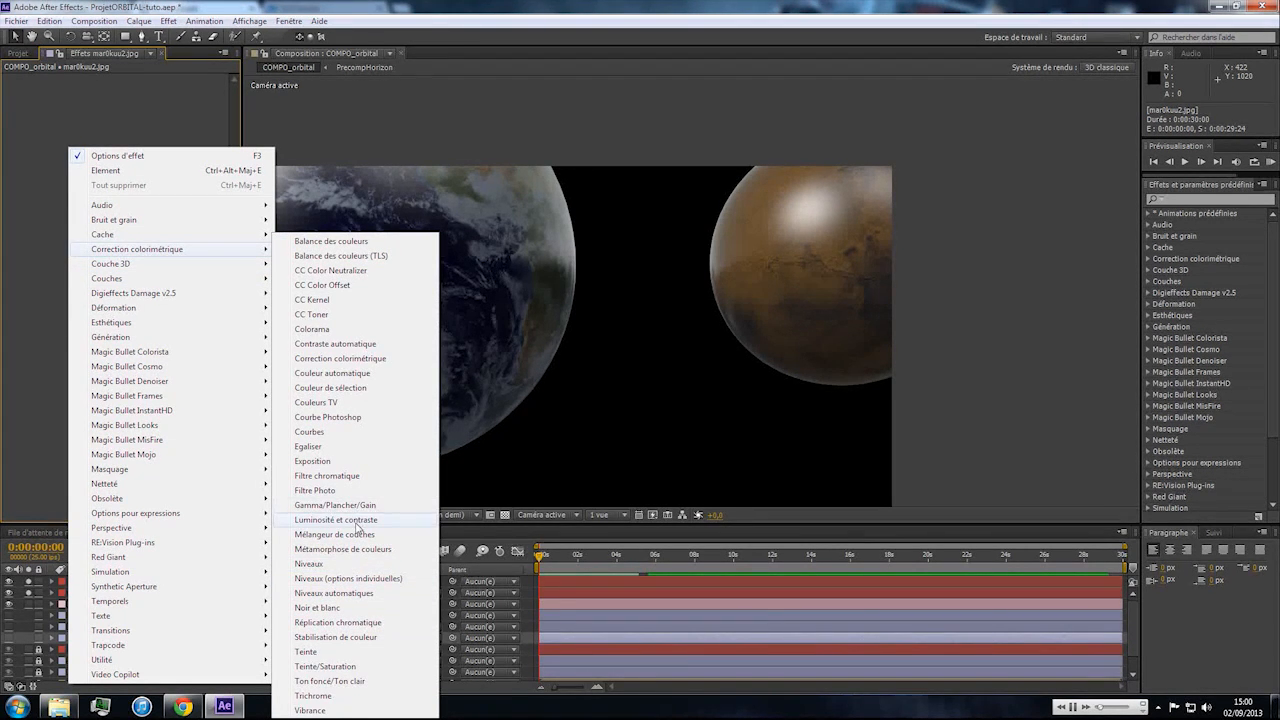
click(336, 667)
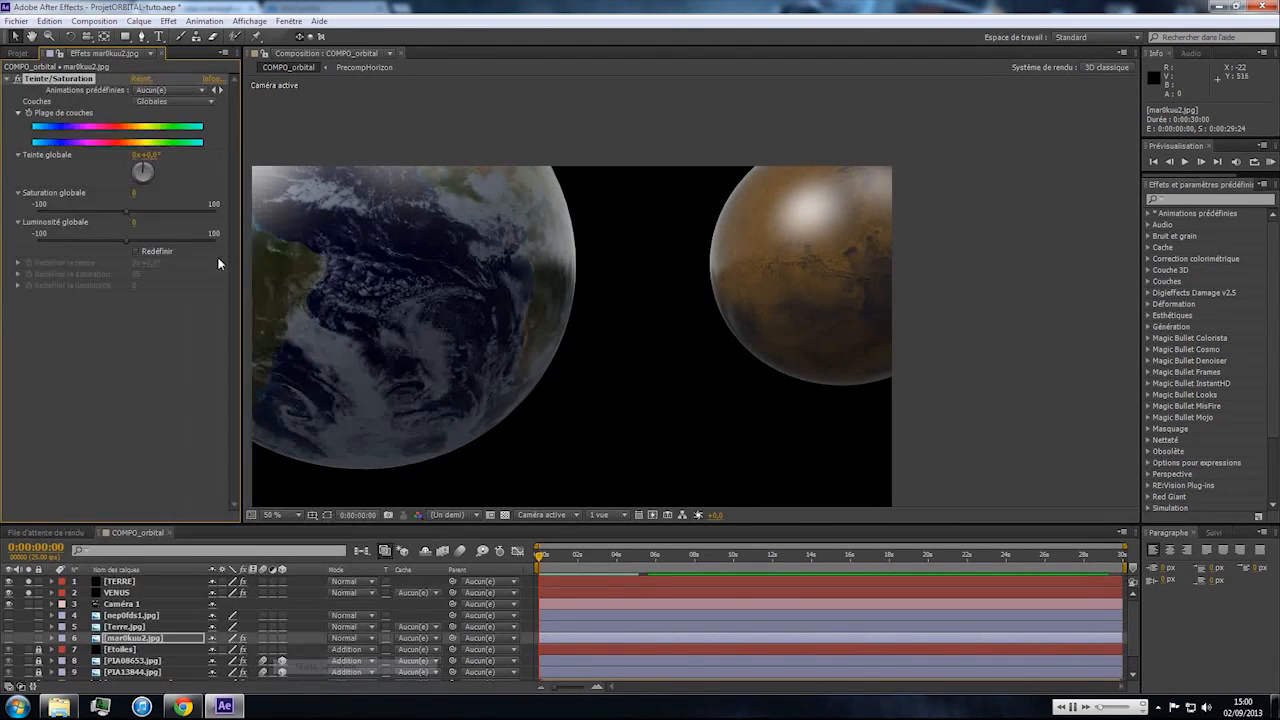
drag(143, 177, 138, 184)
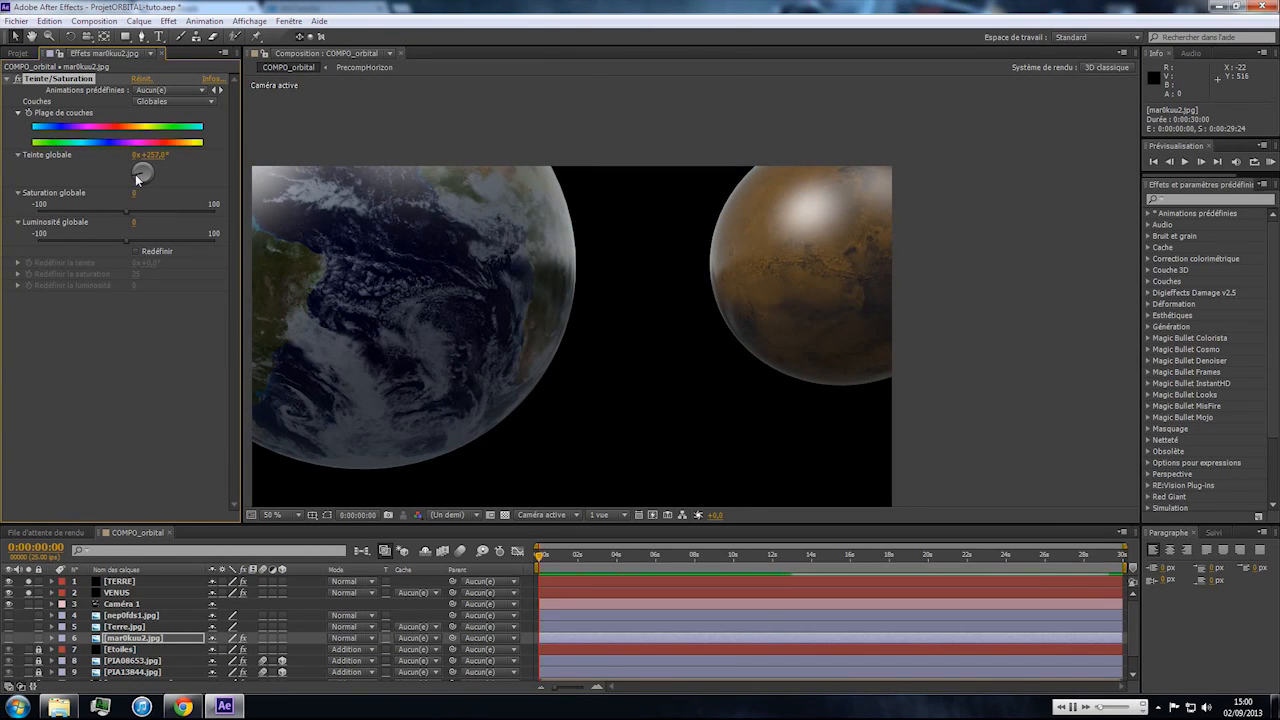
click(122, 648)
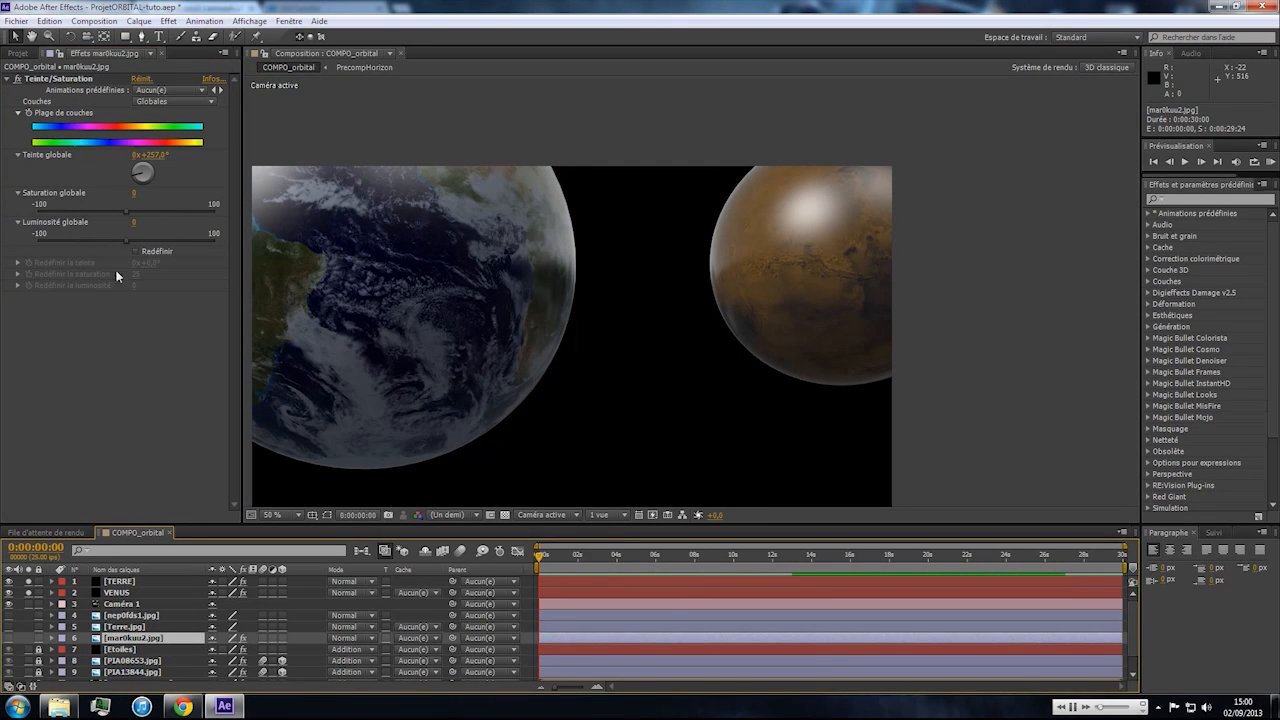
click(114, 594)
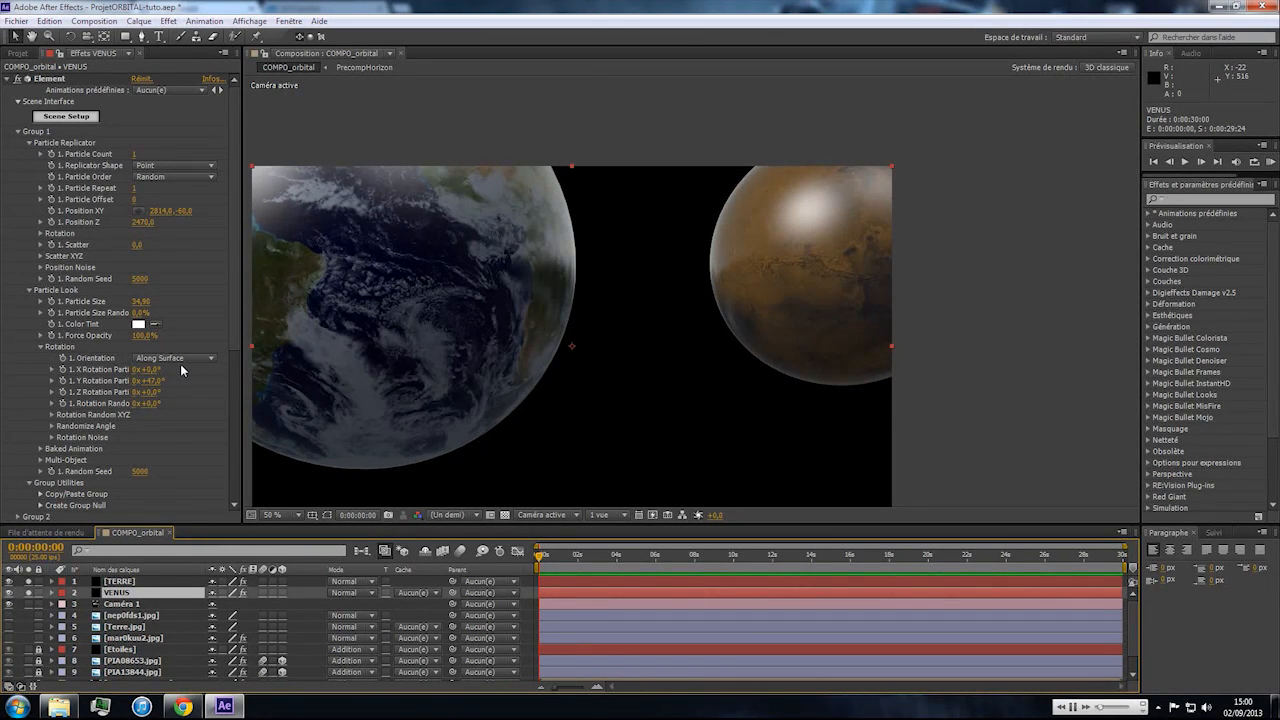
Remove the Teinte/Saturation effect from the mar0kuu2.jpg layer and collapse VENUS's Element settings.
click(133, 638)
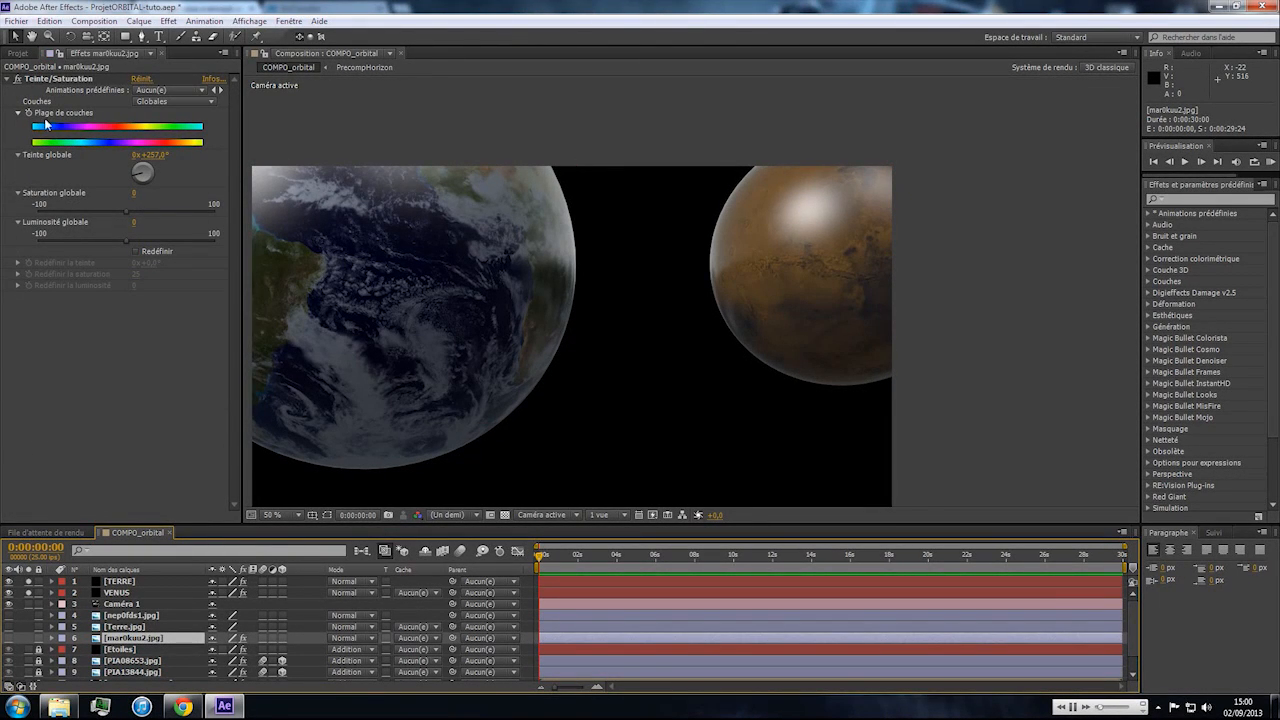
click(53, 80)
key(Delete)
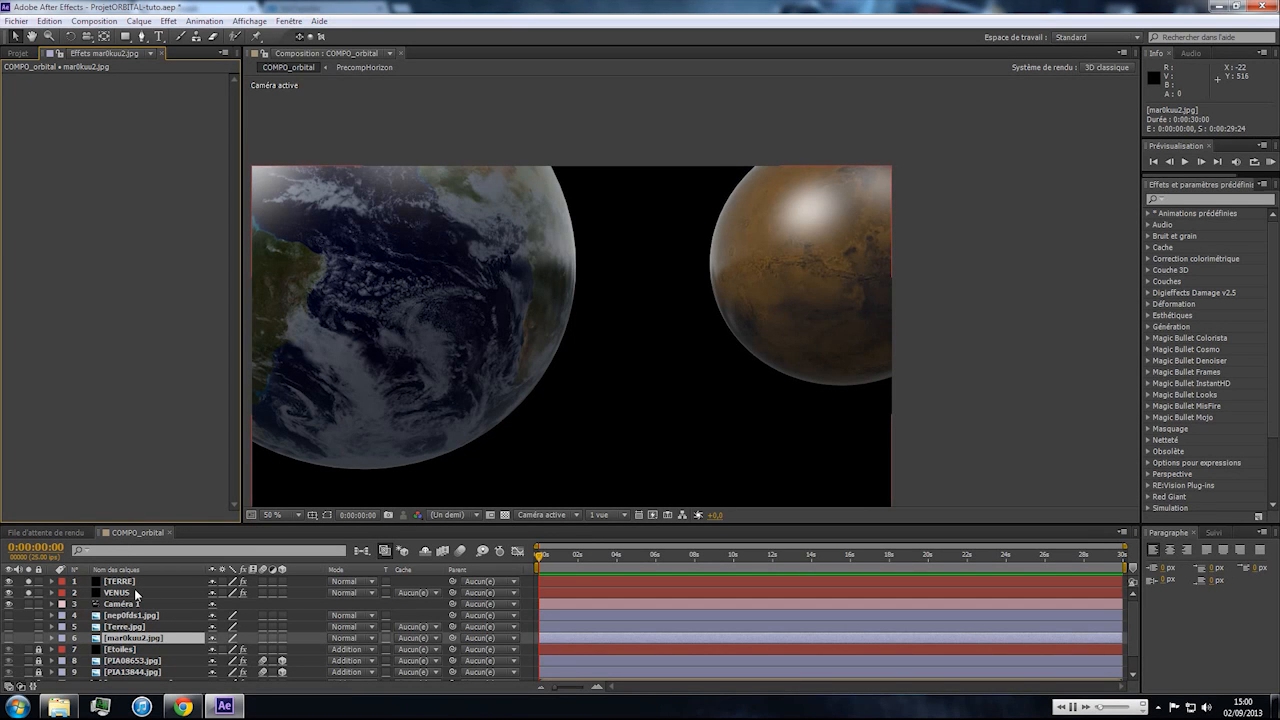
click(133, 594)
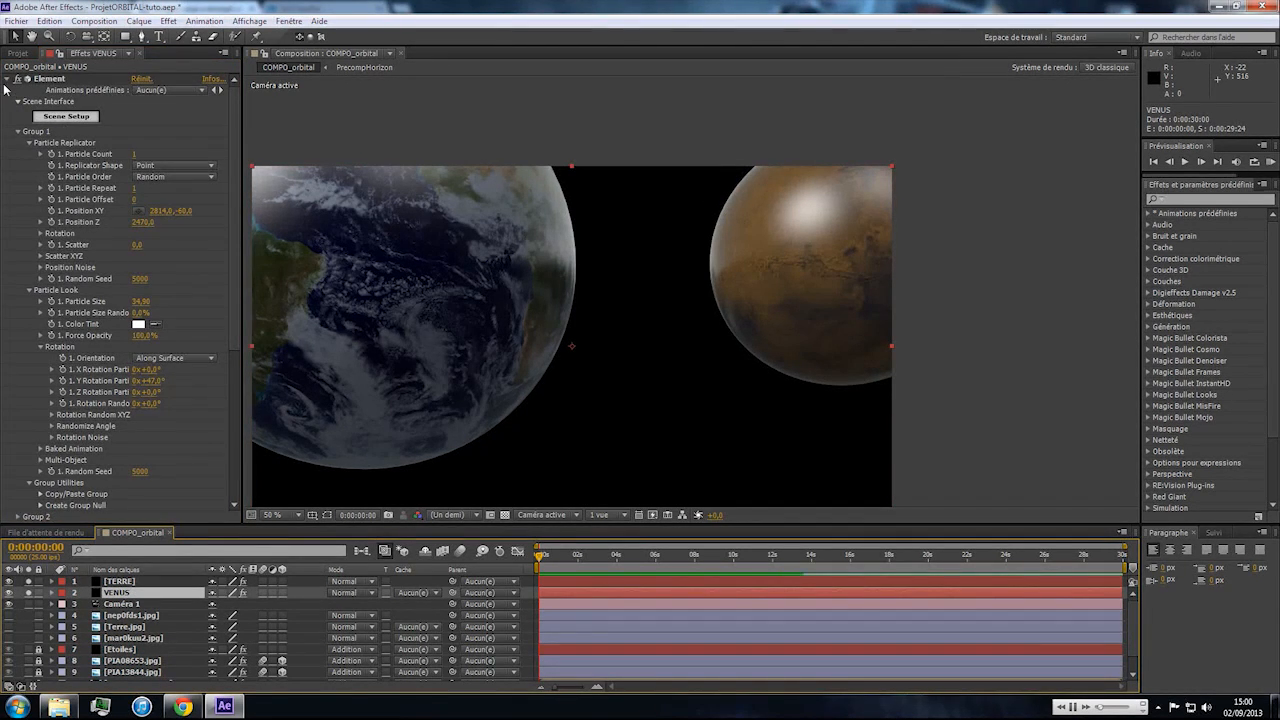
click(7, 78)
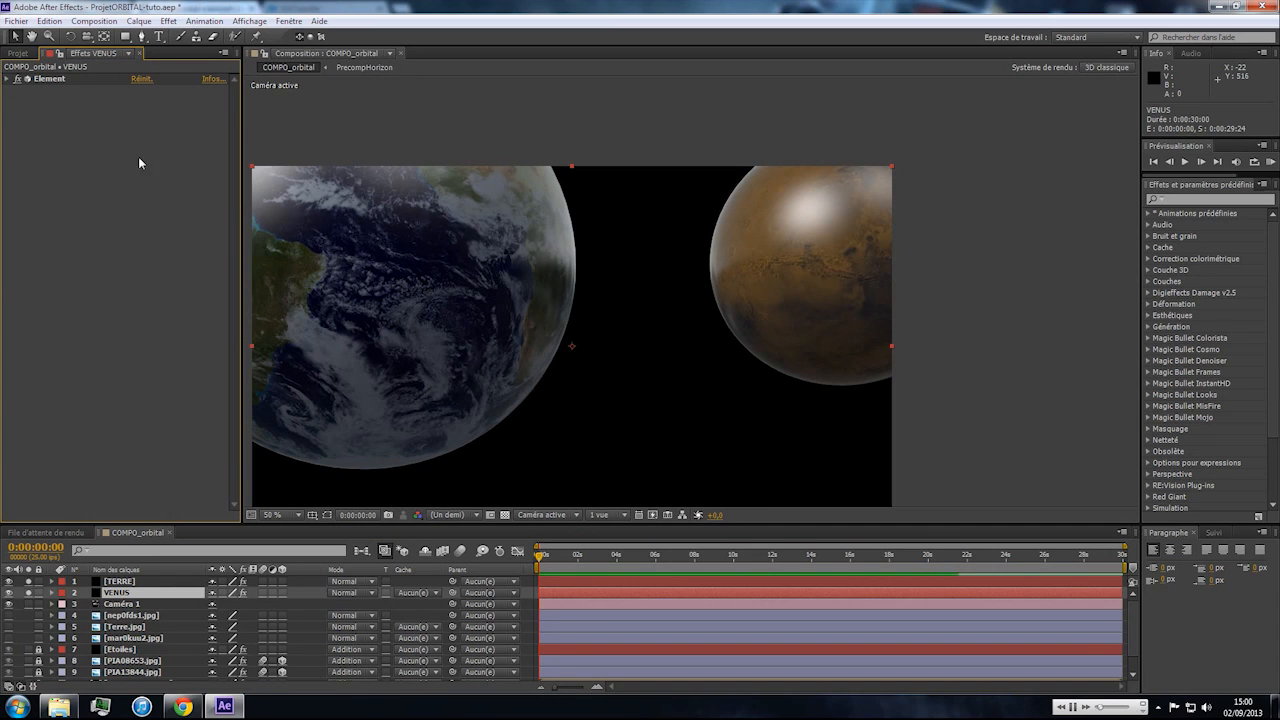
Precompose the mar0kuu2.jpg layer with all attributes transferred into the composition mar0kuu2.jpg - Comp 1.
click(122, 639)
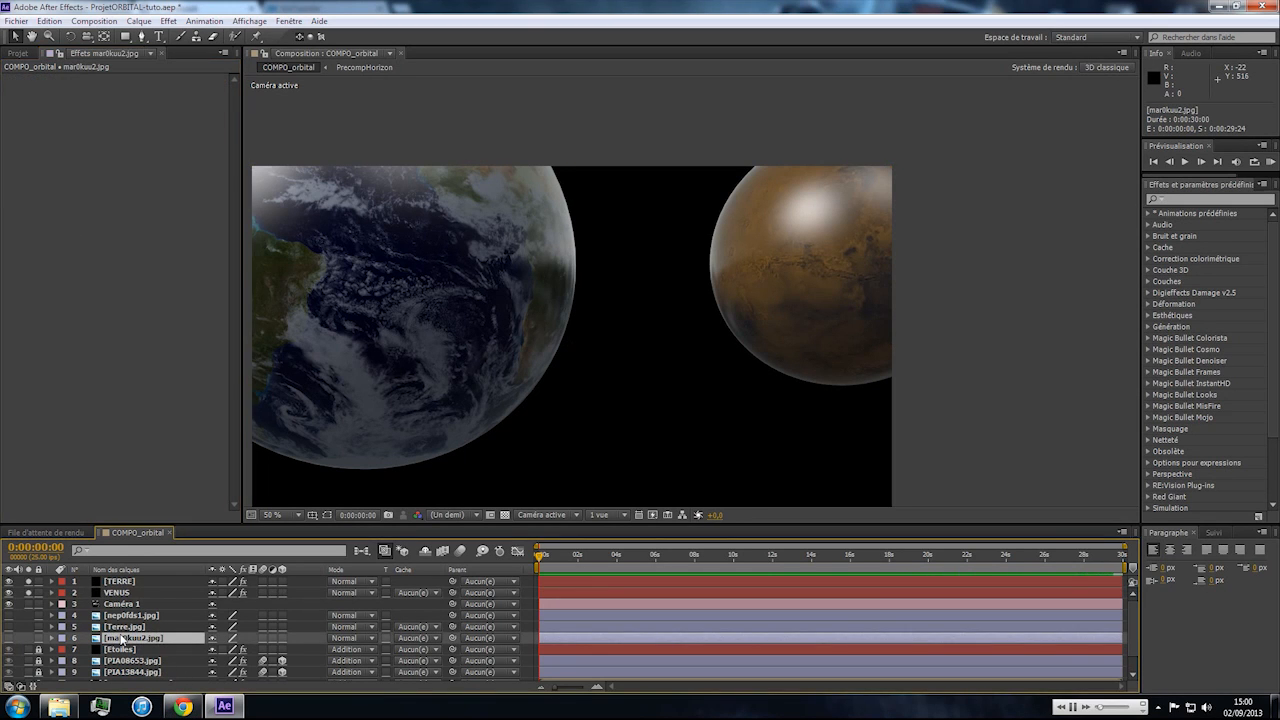
key(ctrl+shift+c)
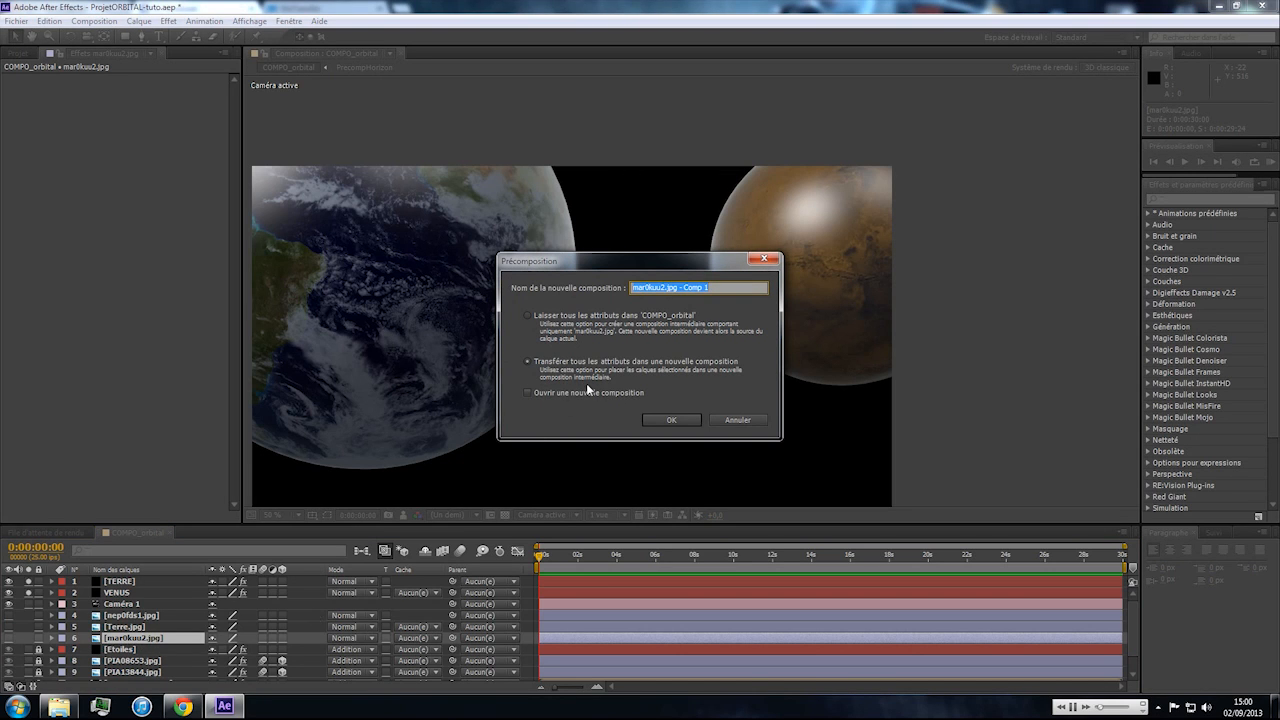
click(671, 419)
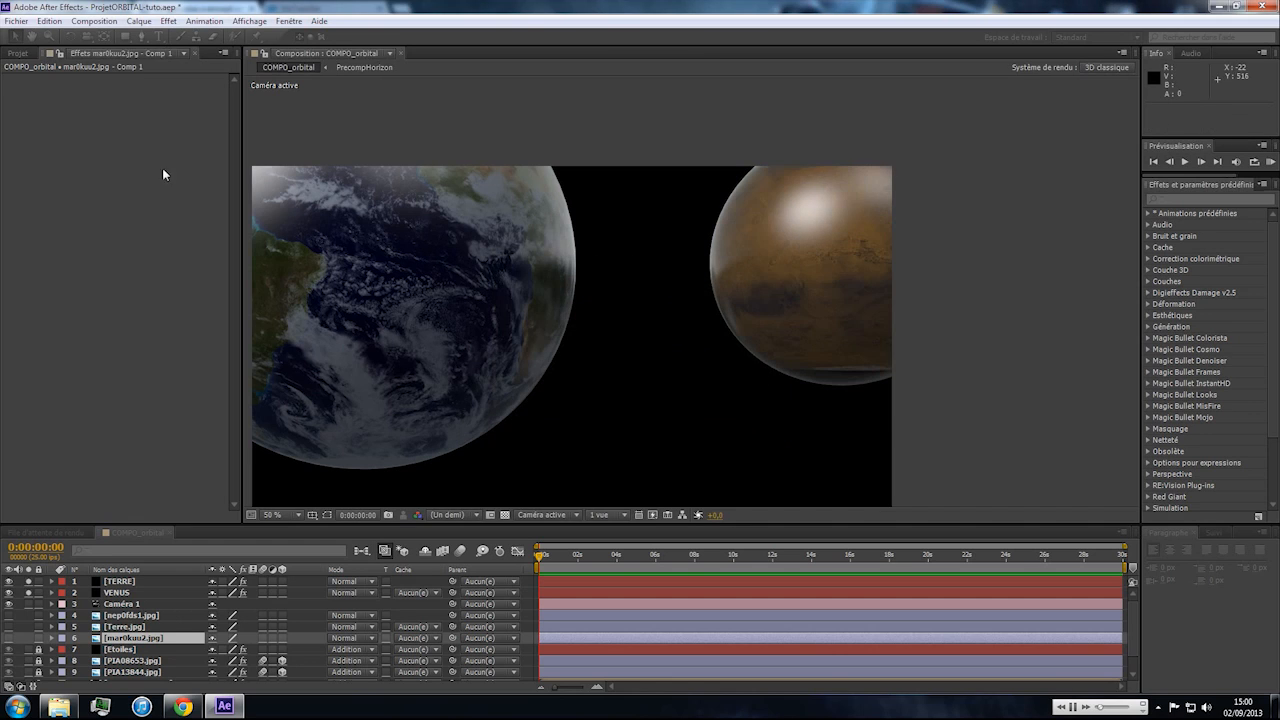
click(185, 641)
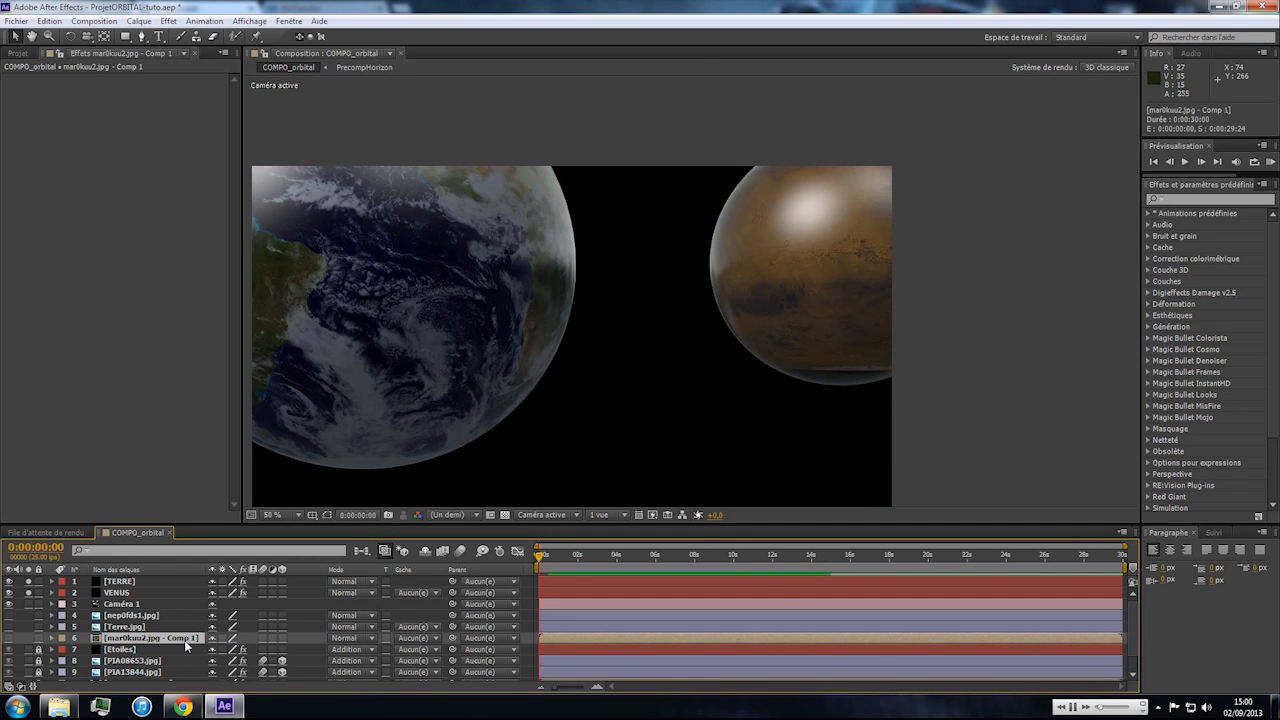
Open the mar0kuu2.jpg - Comp 1 precomposition and stretch its mar0kuu2.jpg layer to fill the whole frame.
double_click(132, 640)
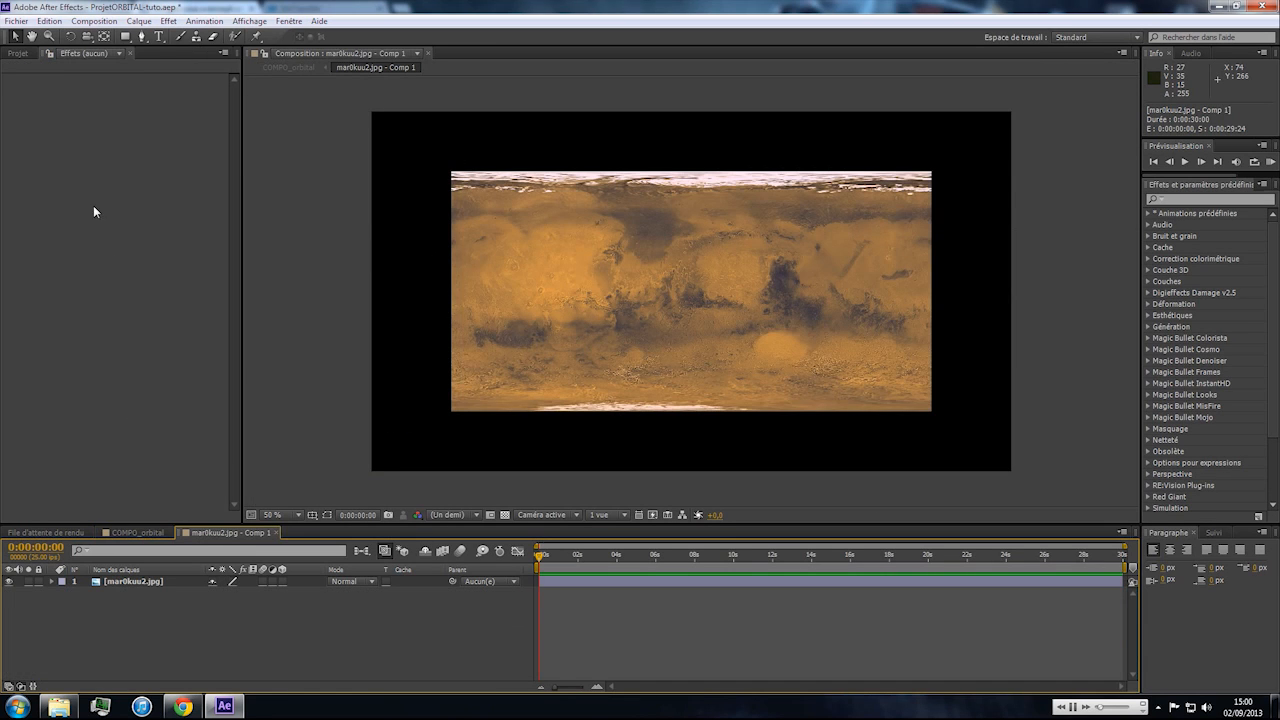
click(221, 533)
click(143, 583)
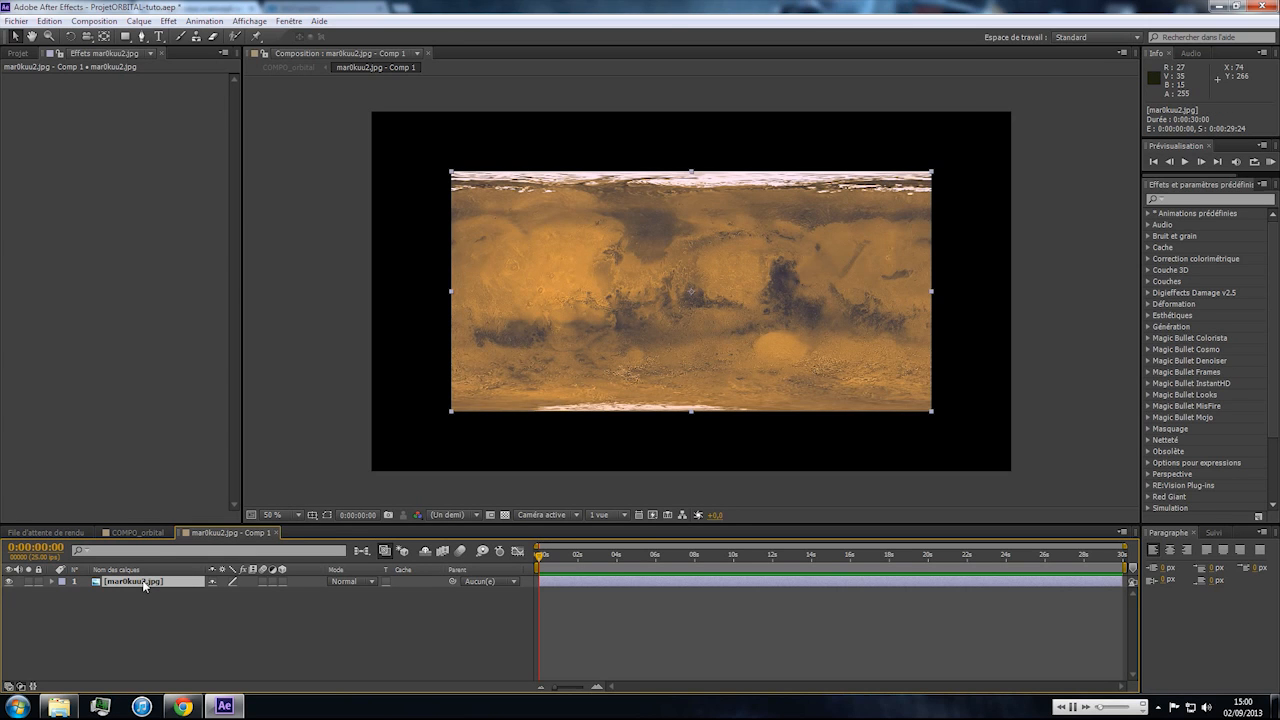
key(ctrl+alt+f)
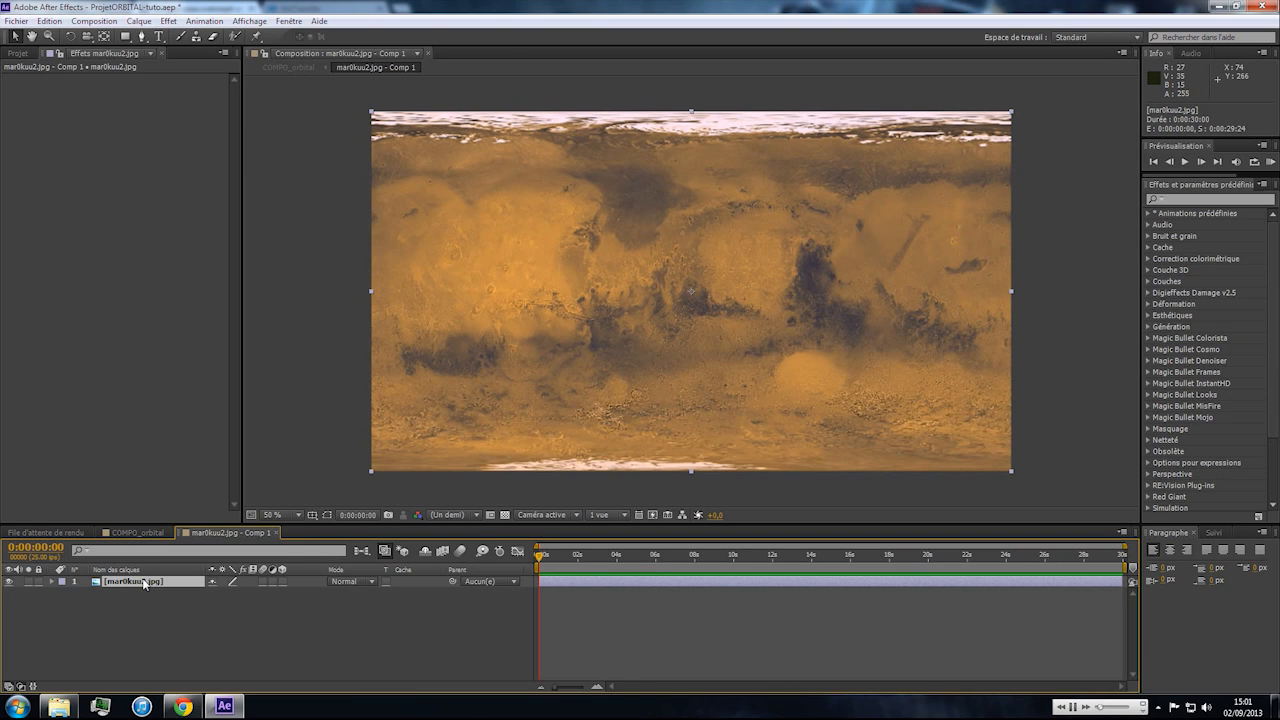
Apply Teinte/Saturation to mar0kuu2.jpg with Teinte globale at about 155° and Saturation globale at about -46, and close the precomposition.
right_click(181, 344)
mouse_move(266, 260)
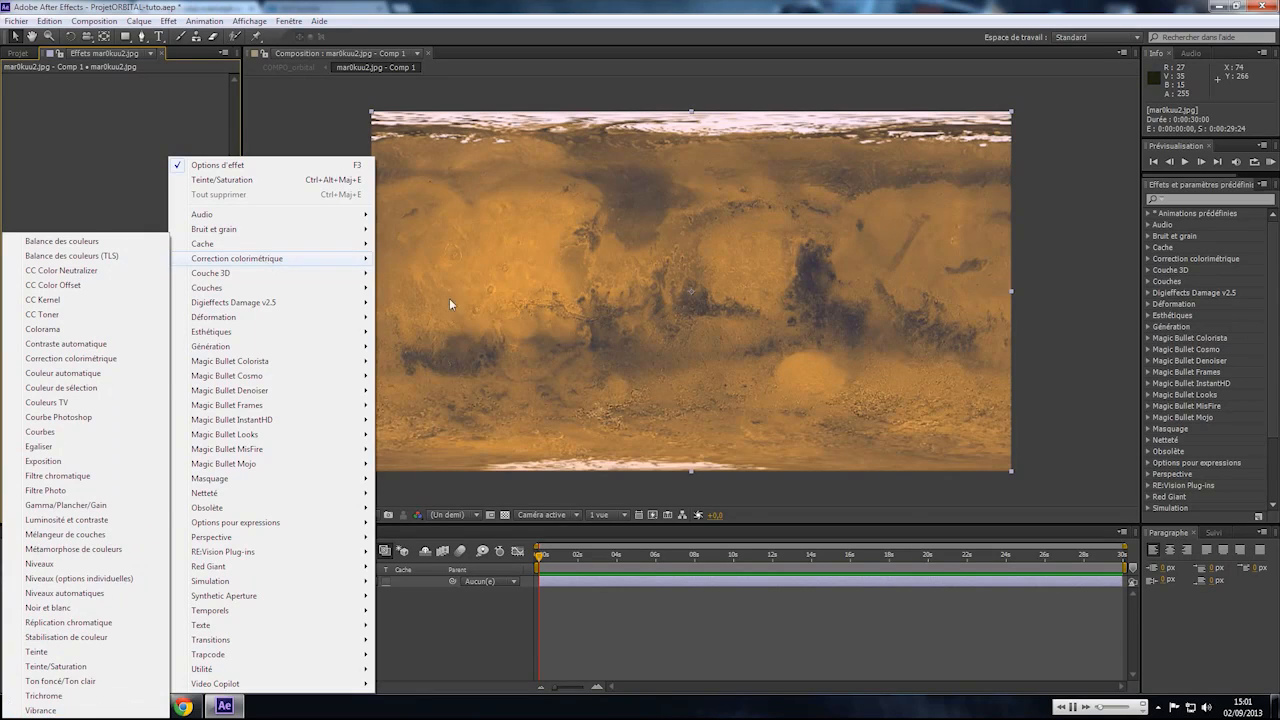
click(45, 666)
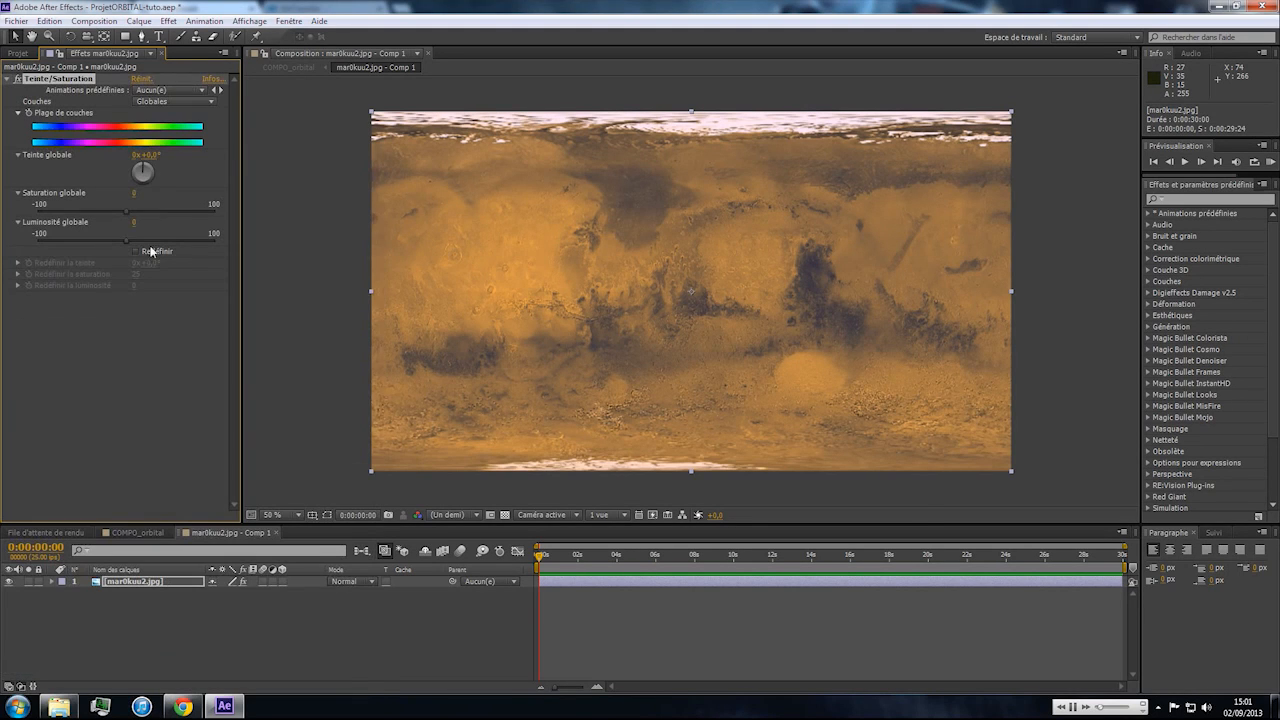
drag(143, 173, 156, 204)
drag(124, 215, 86, 212)
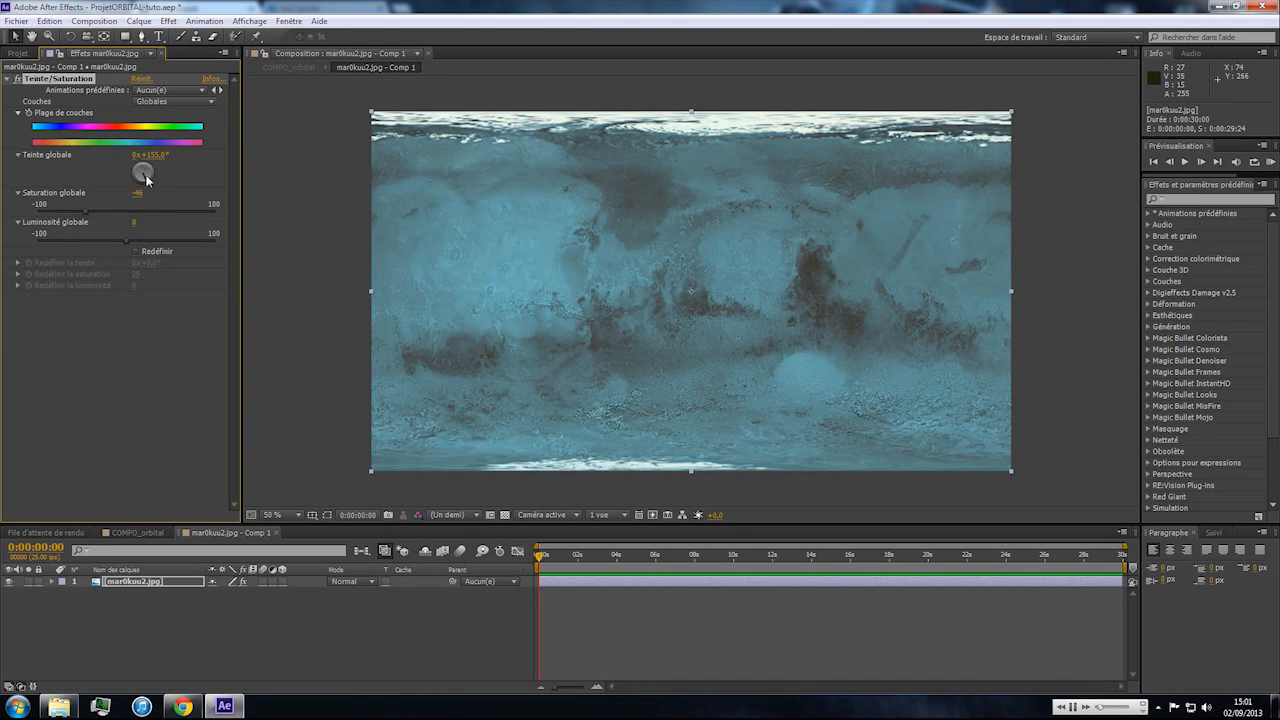
click(276, 533)
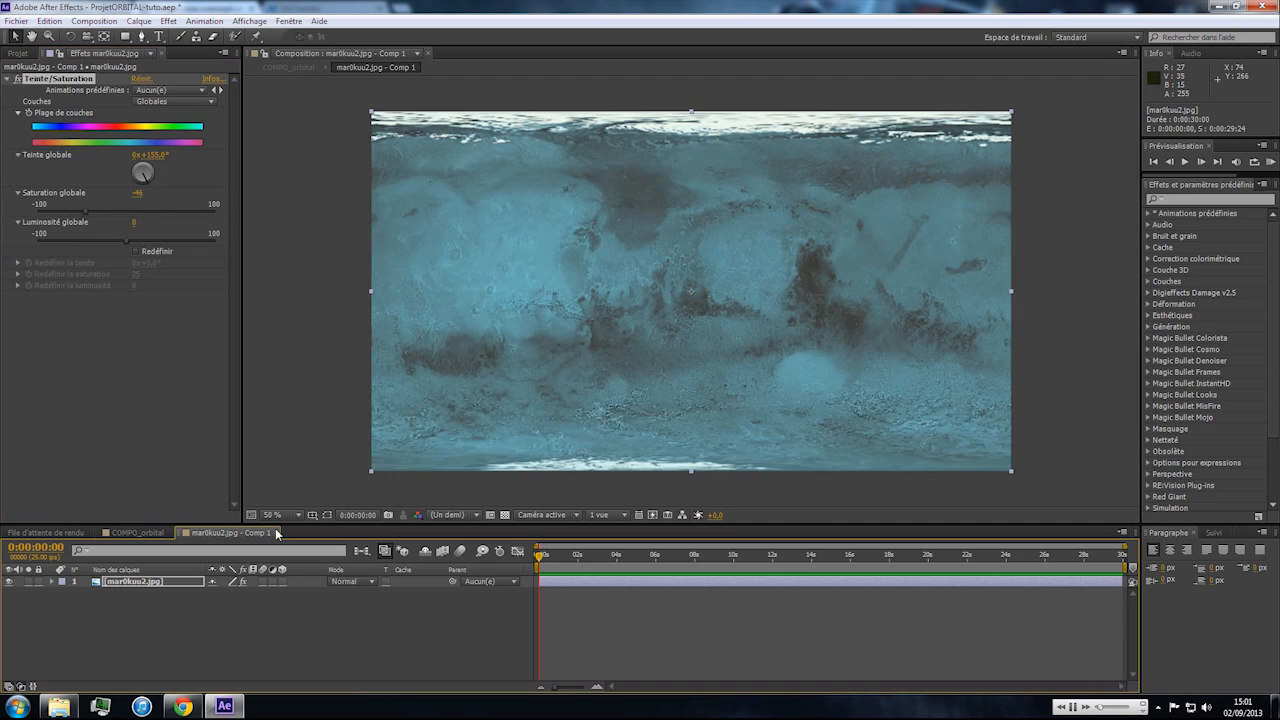
click(277, 533)
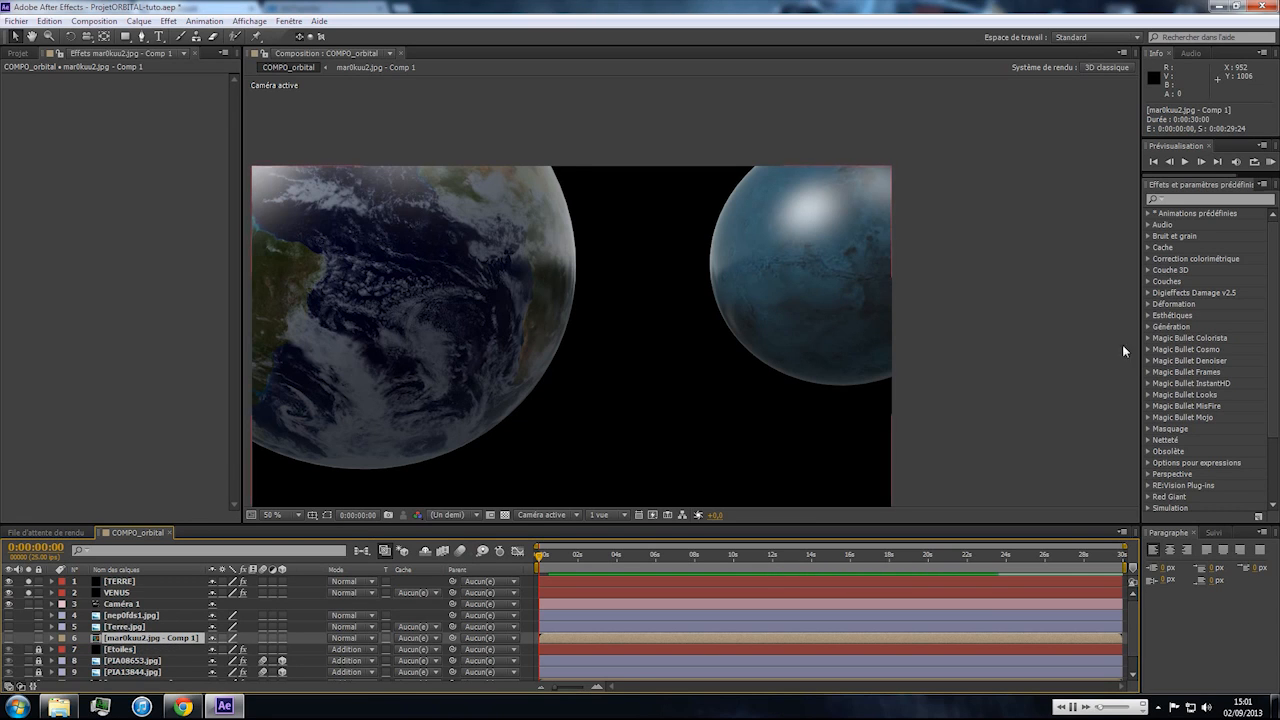
Duplicate the VENUS layer and rename the copy VENUS nuage.
click(114, 592)
key(ctrl+d)
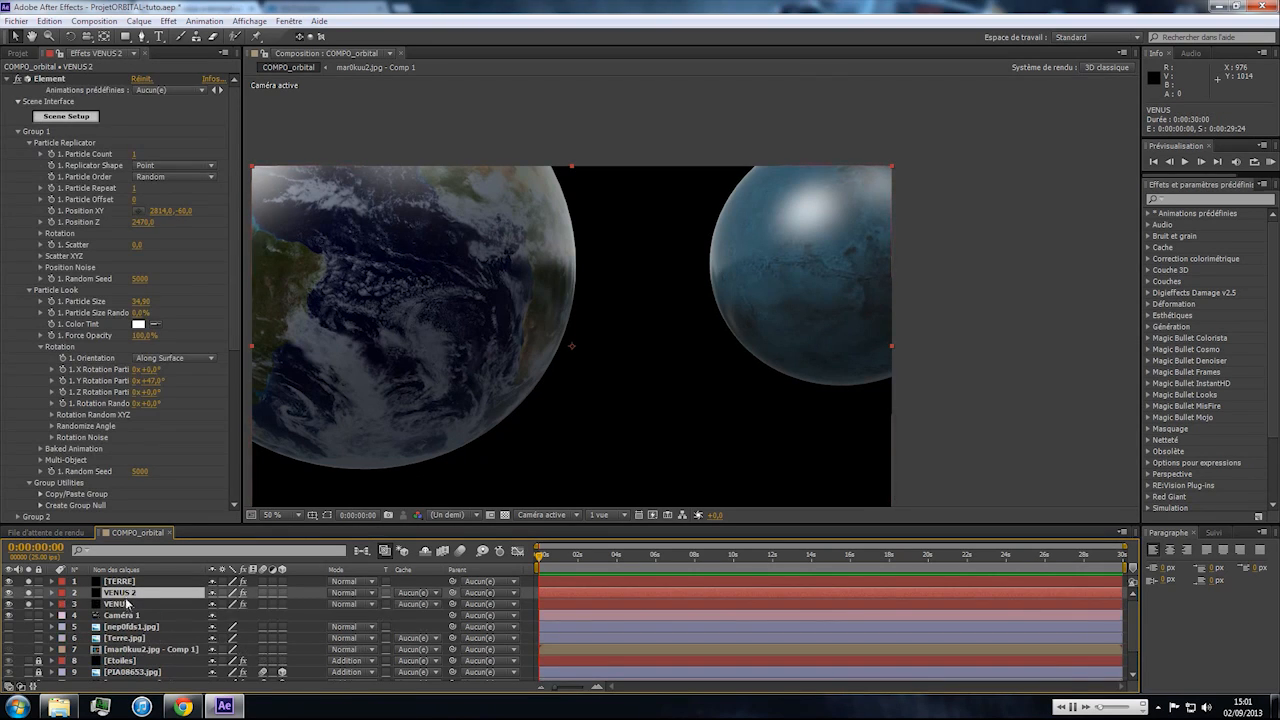
text(VENUS nuage)
key(Return)
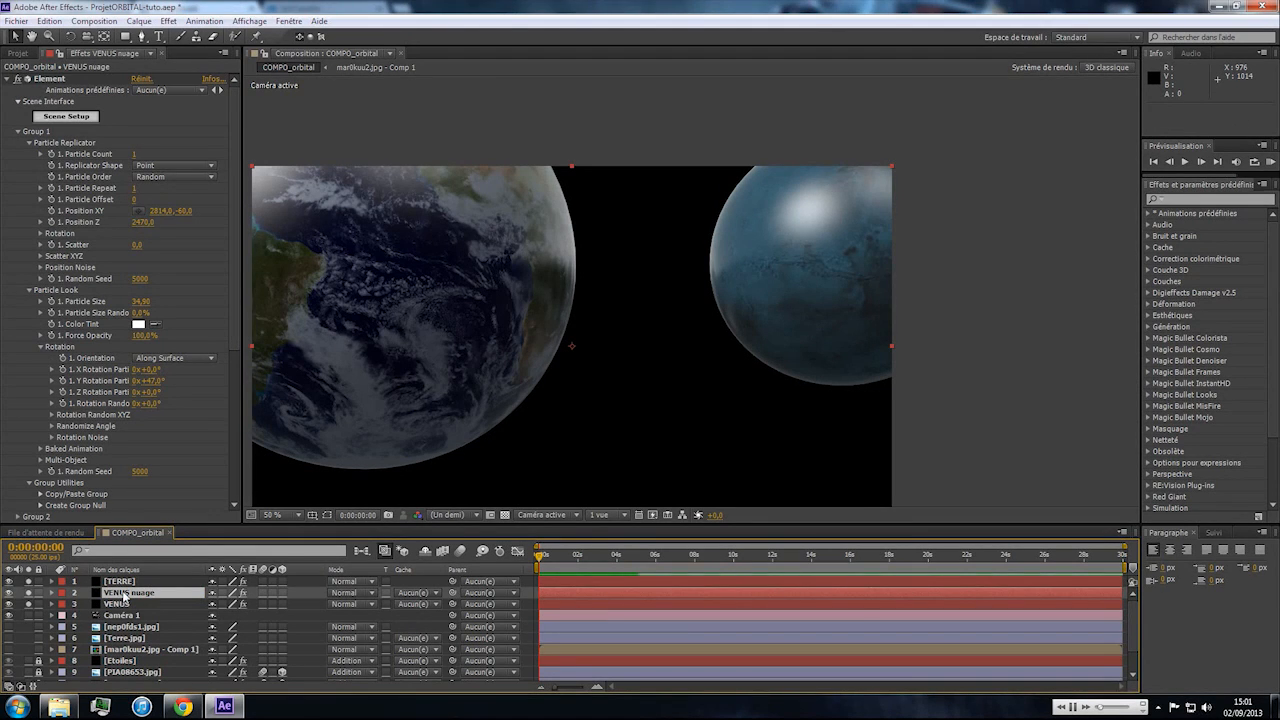
Assign nep0fds1.jpg to Layer 3 of VENUS nuage's Custom Texture Maps.
click(124, 627)
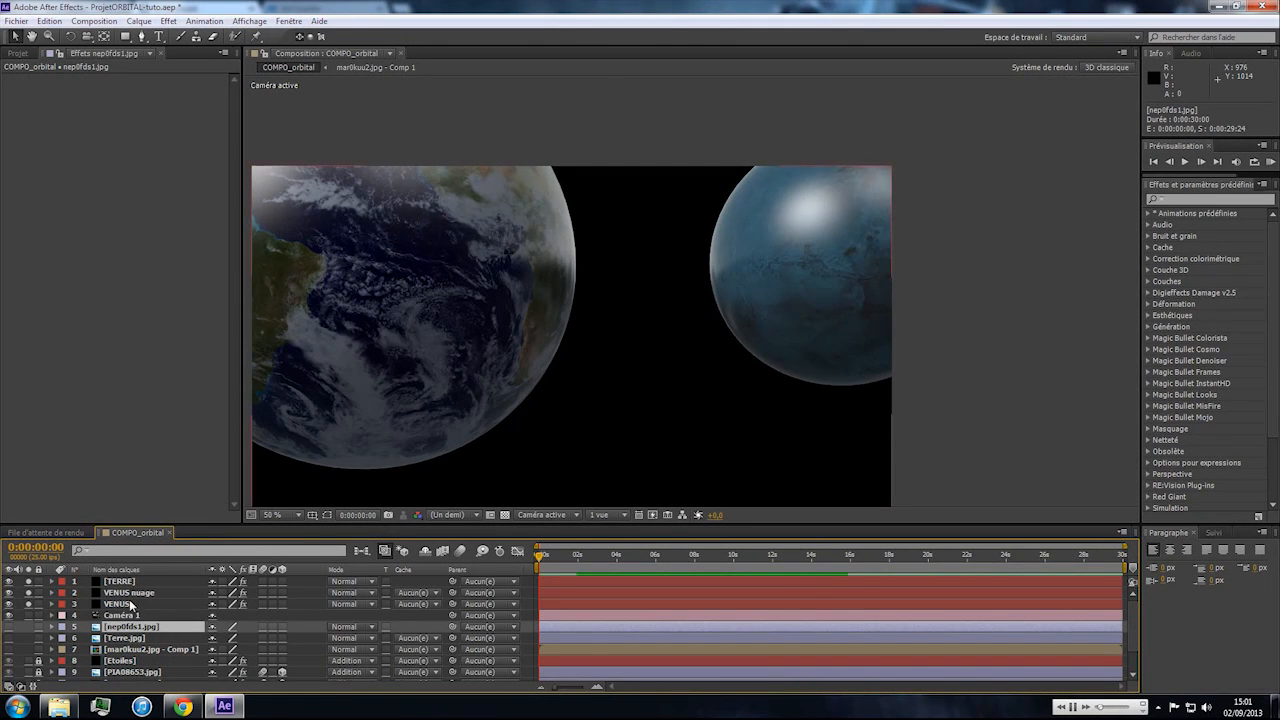
click(126, 594)
scroll(165, 344, down, 5)
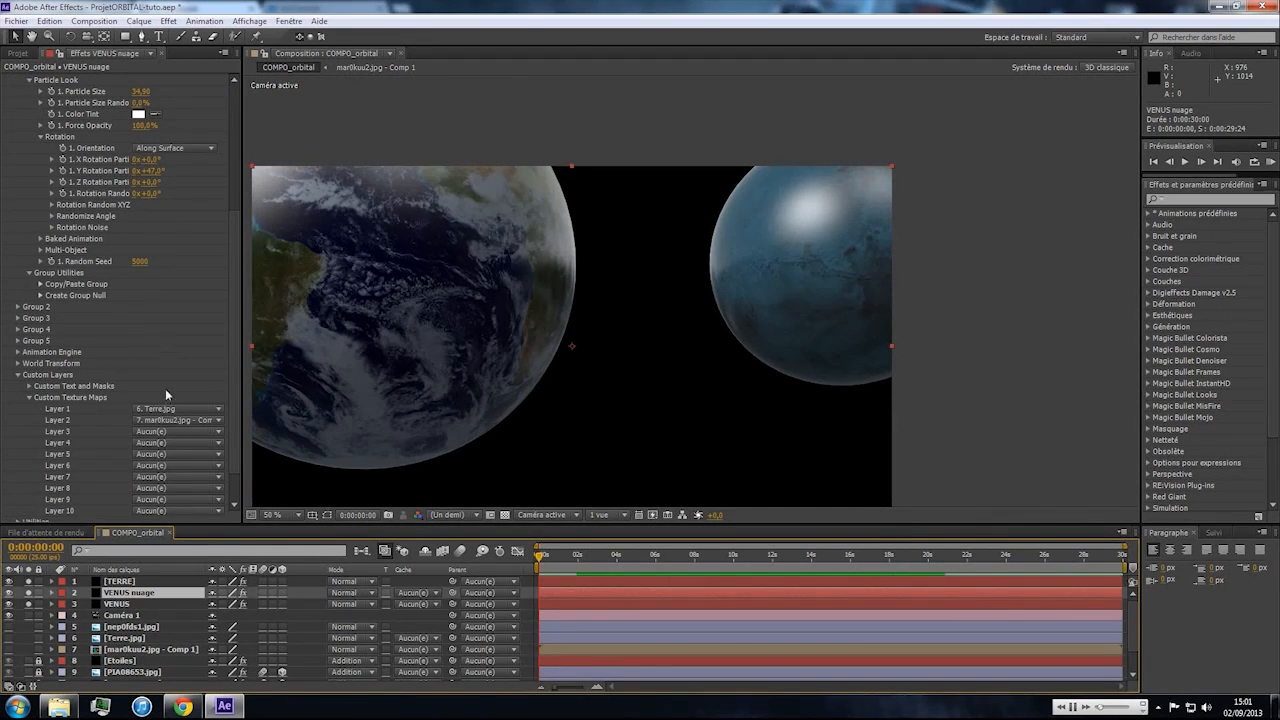
click(177, 431)
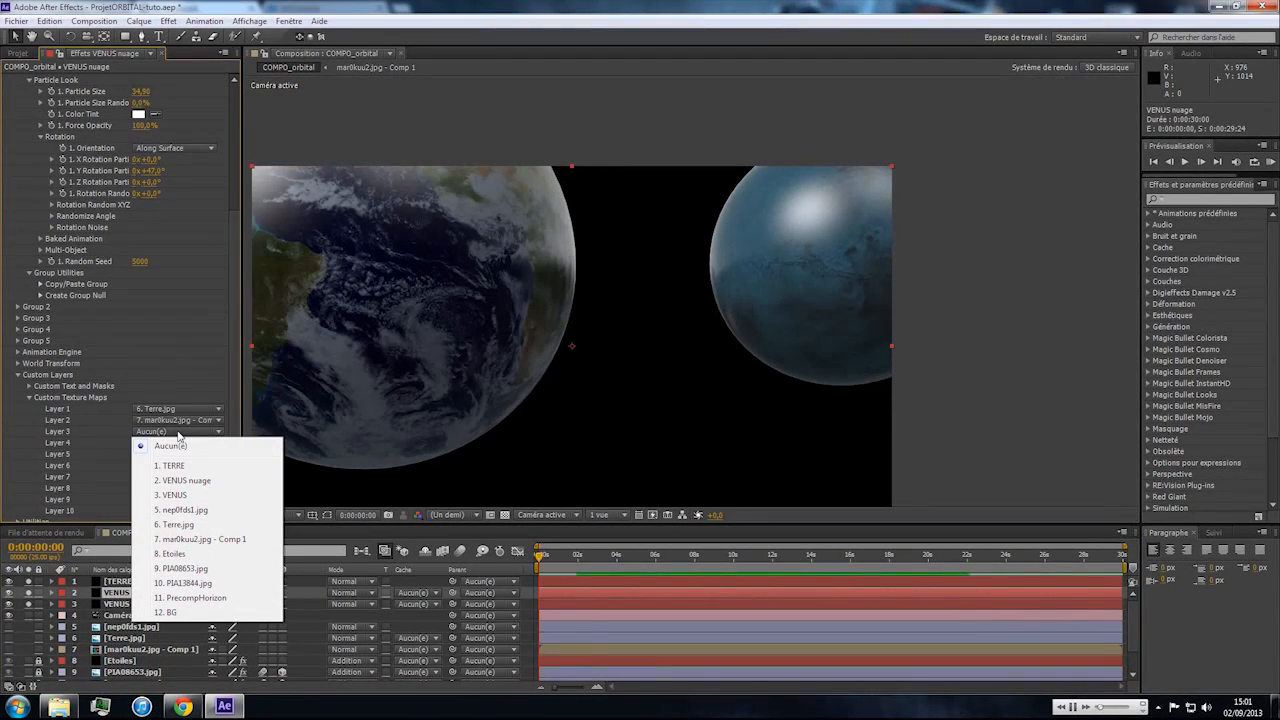
click(184, 510)
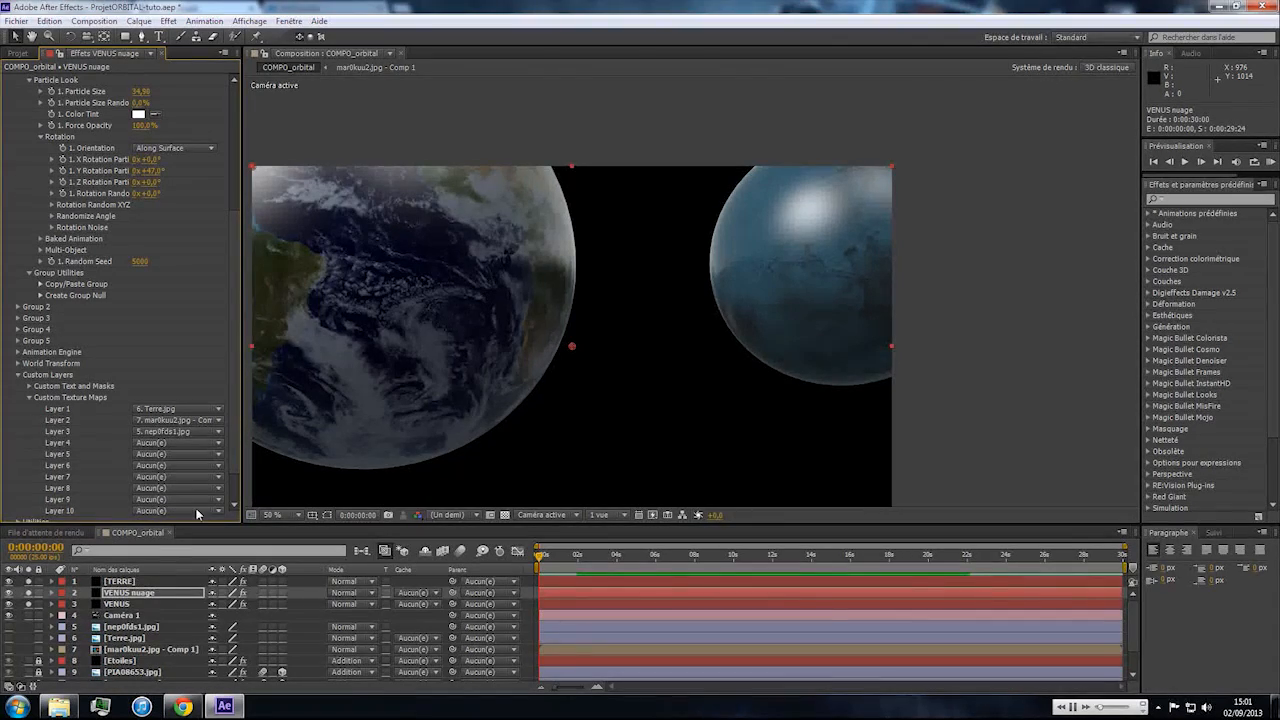
Set the sphere material's Diffuse texture to Custom Layer 3 in VENUS nuage's Scene Setup and apply the scene.
scroll(178, 268, up, 10)
click(95, 120)
click(908, 457)
click(940, 403)
click(975, 449)
click(1057, 567)
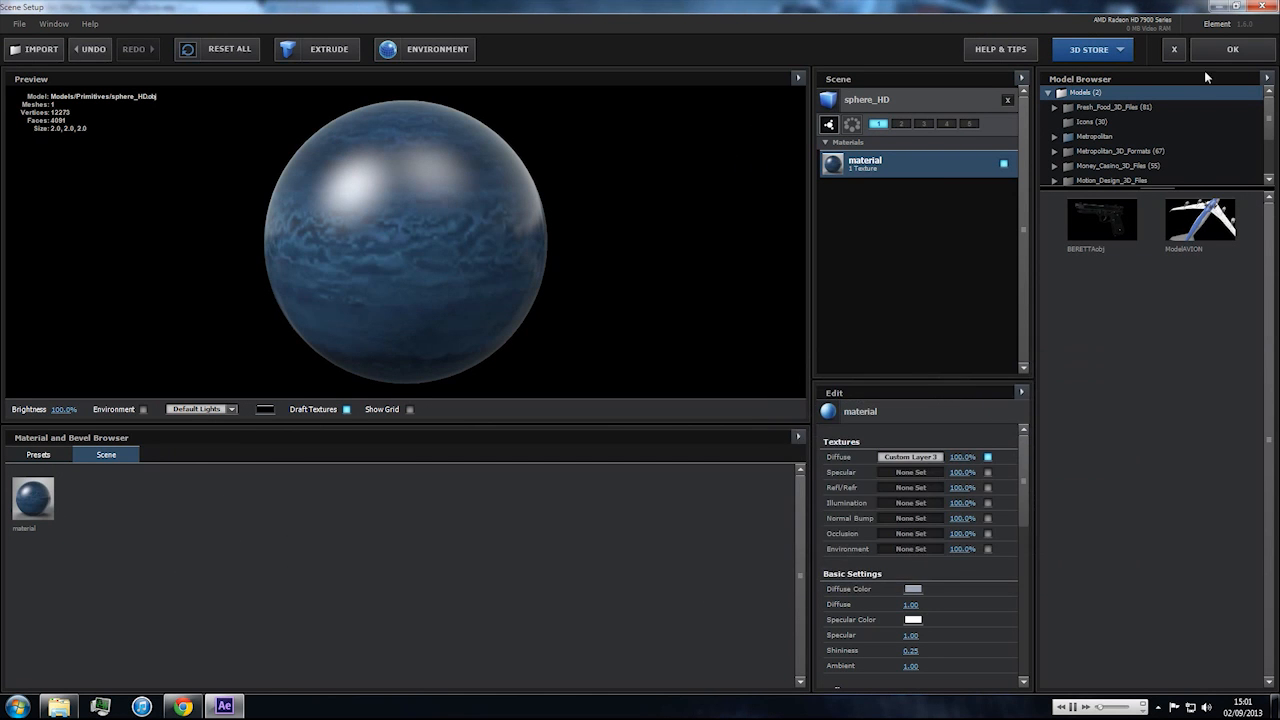
click(1214, 52)
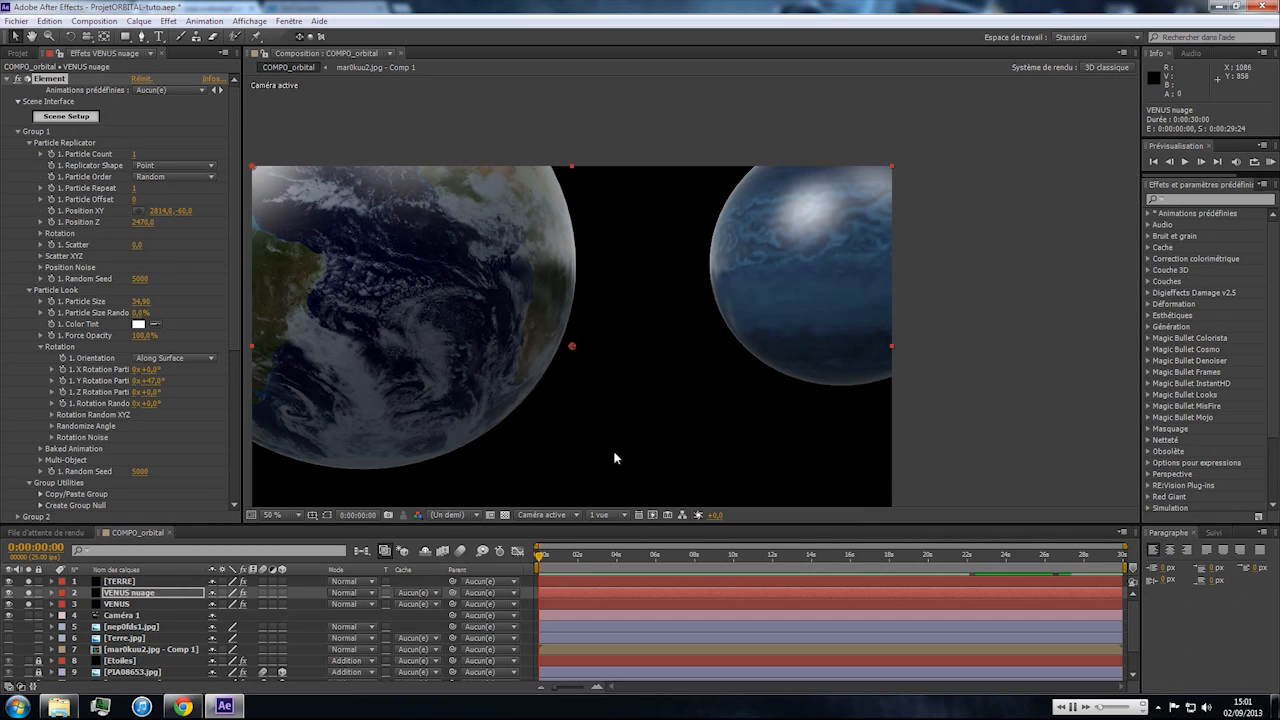
Set VENUS nuage's blending mode to Addition and lower its opacity to about 51%.
click(355, 604)
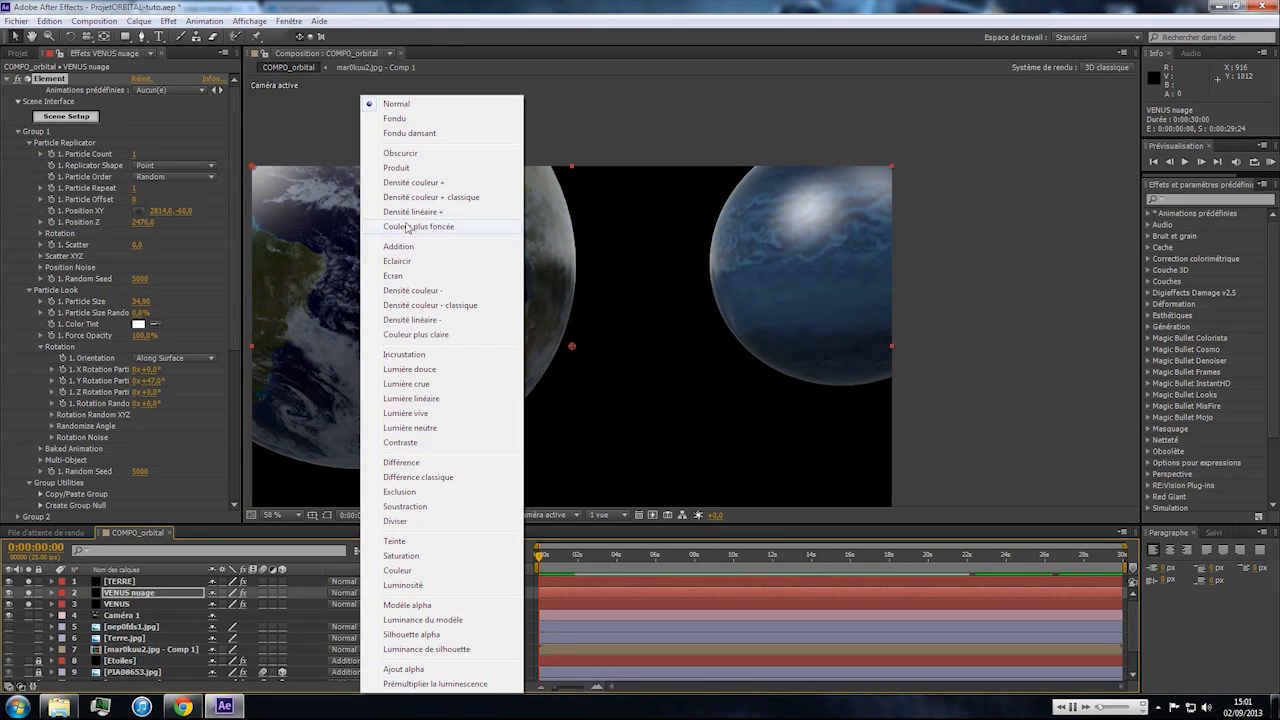
click(398, 246)
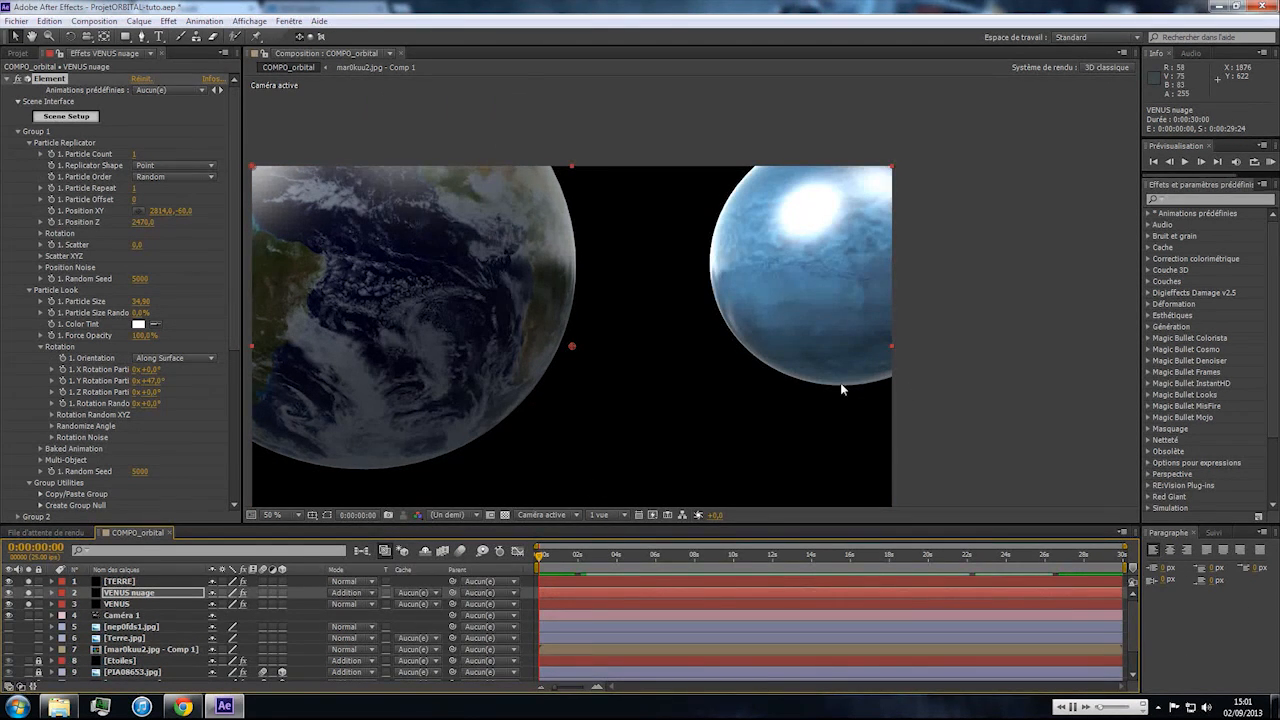
key(t)
drag(216, 604, 189, 620)
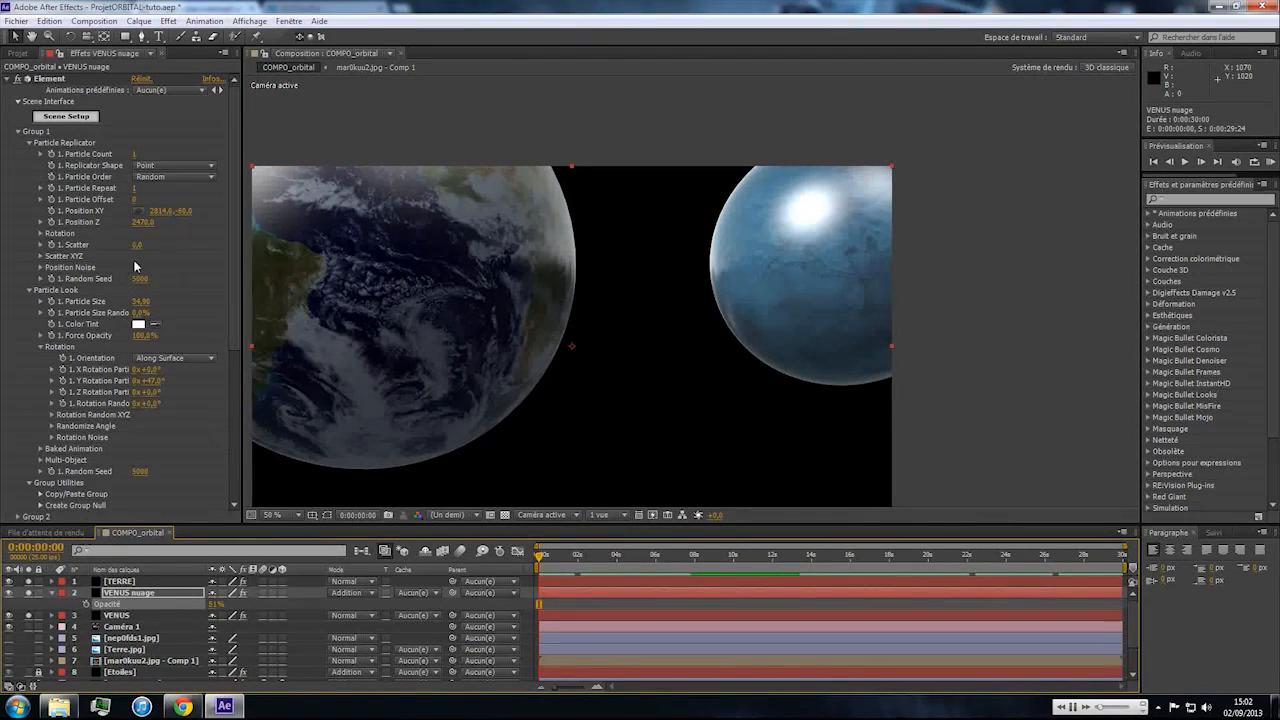
Enlarge VENUS nuage's Particle Size to about 35.52 and set its X Rotation to about 20°.
drag(140, 300, 190, 302)
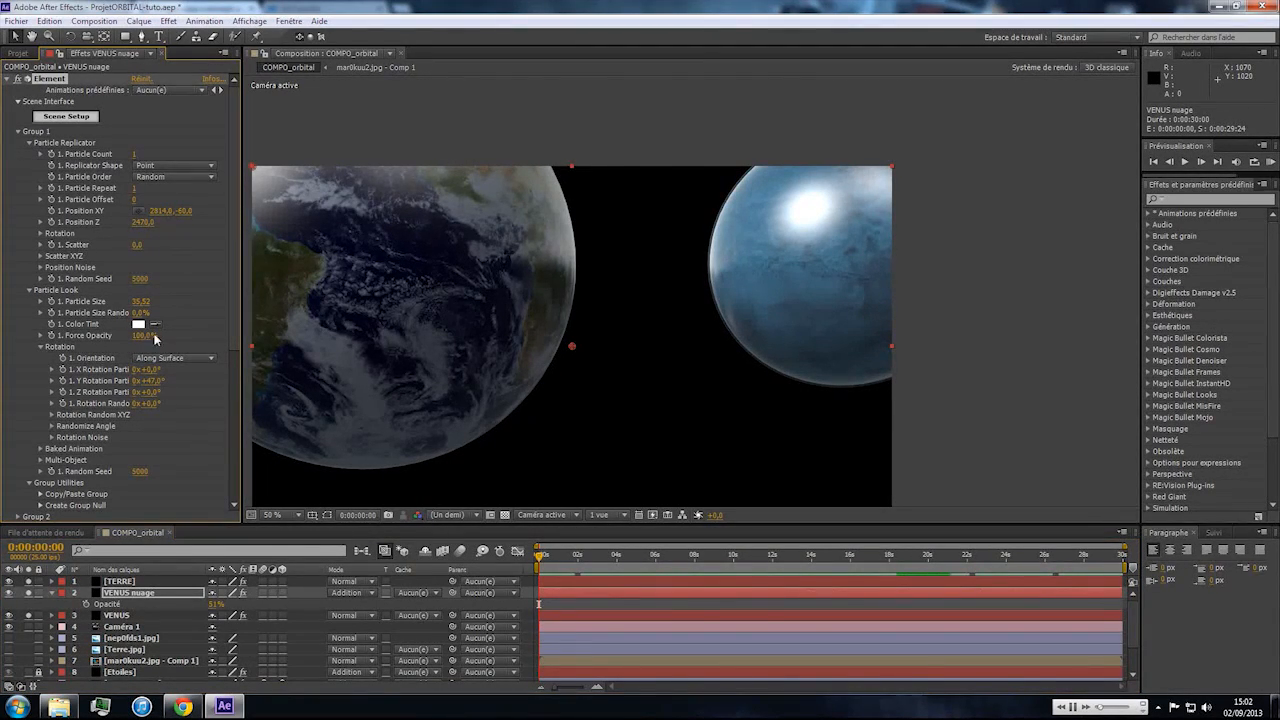
mouse_move(153, 372)
mouse_down()
mouse_move(176, 372)
mouse_move(153, 363)
mouse_up()
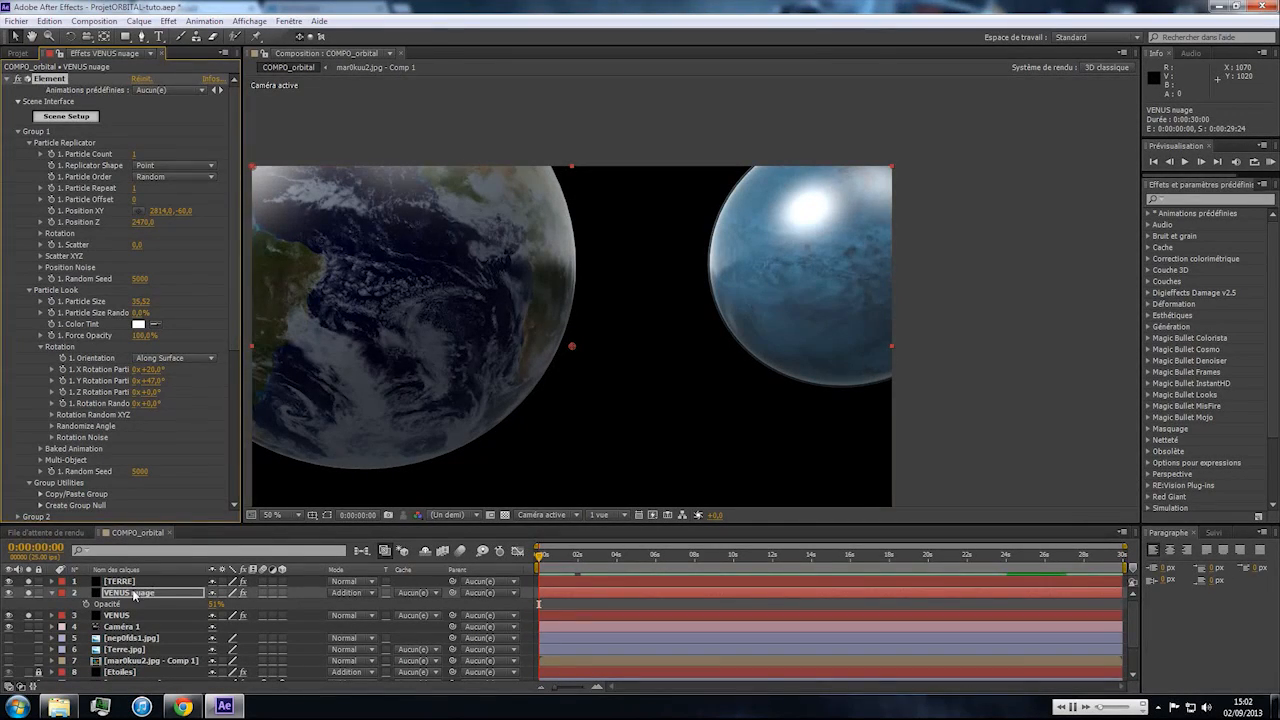
In VENUS nuage's Scene Setup, set the sphere material's Reflection Intensity to 0% and Specular to 0.00, and apply the scene.
click(84, 118)
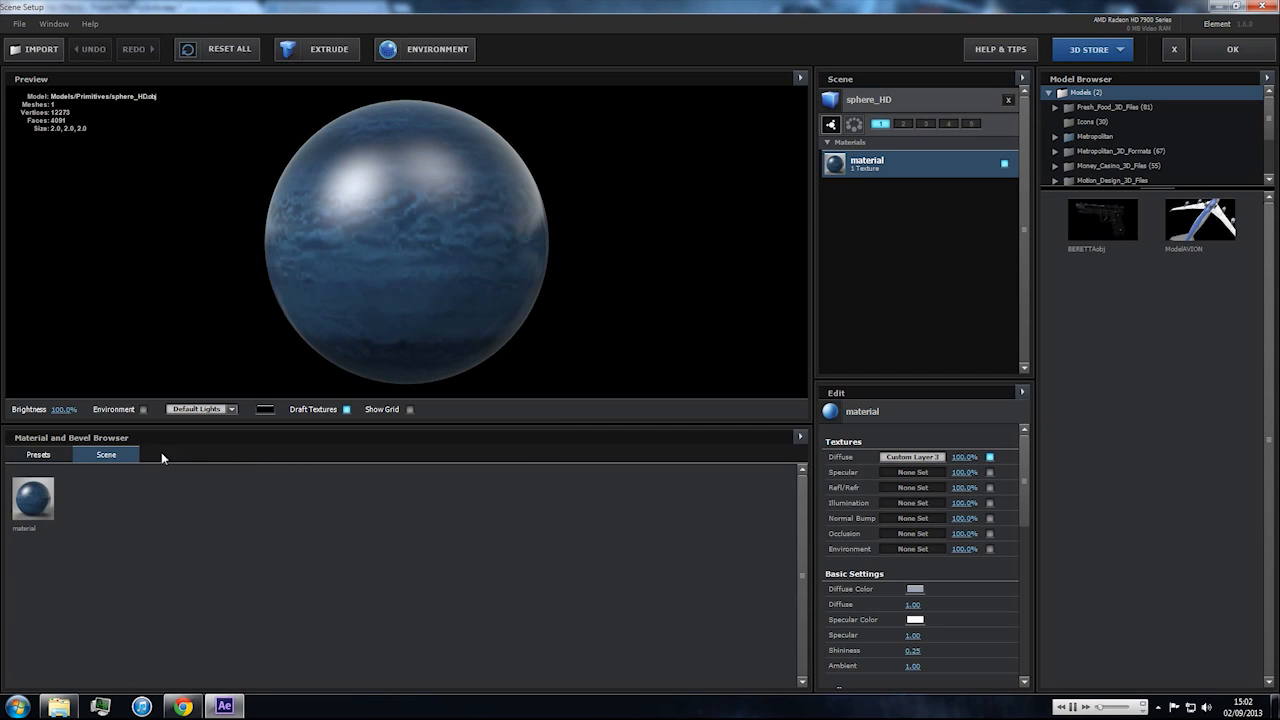
scroll(989, 604, down, 5)
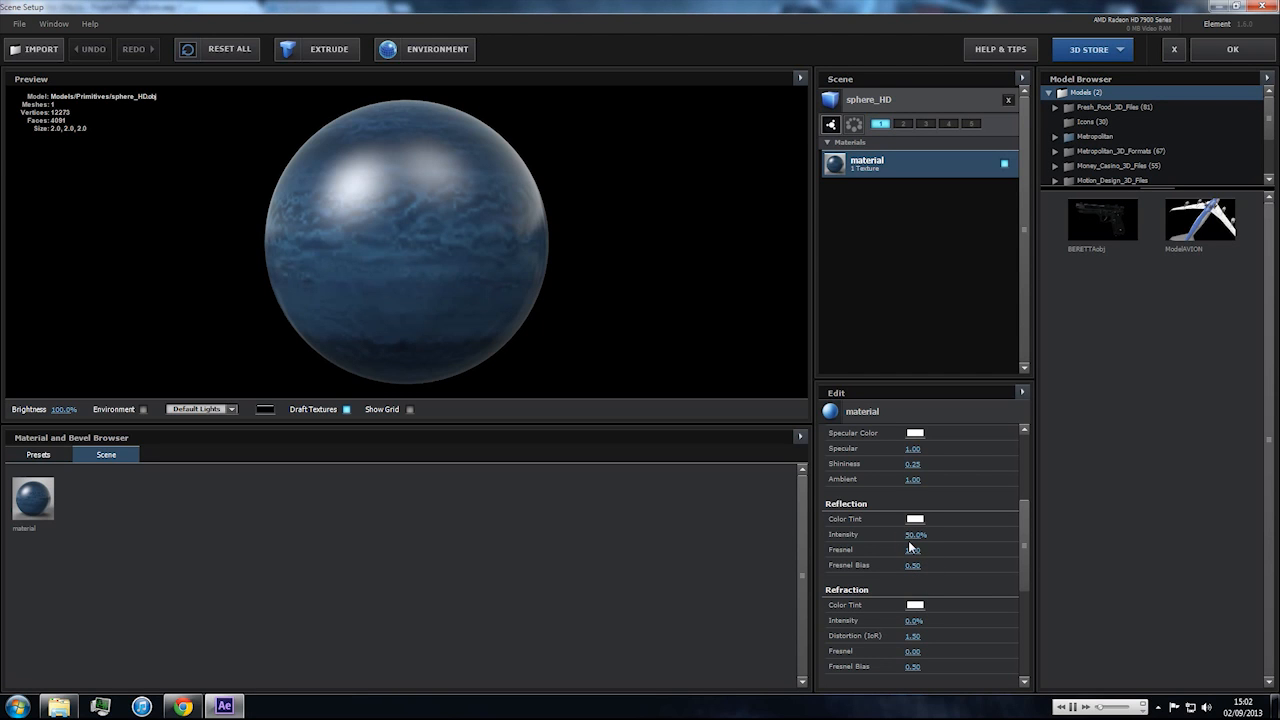
drag(912, 536, 820, 556)
scroll(911, 636, down, 5)
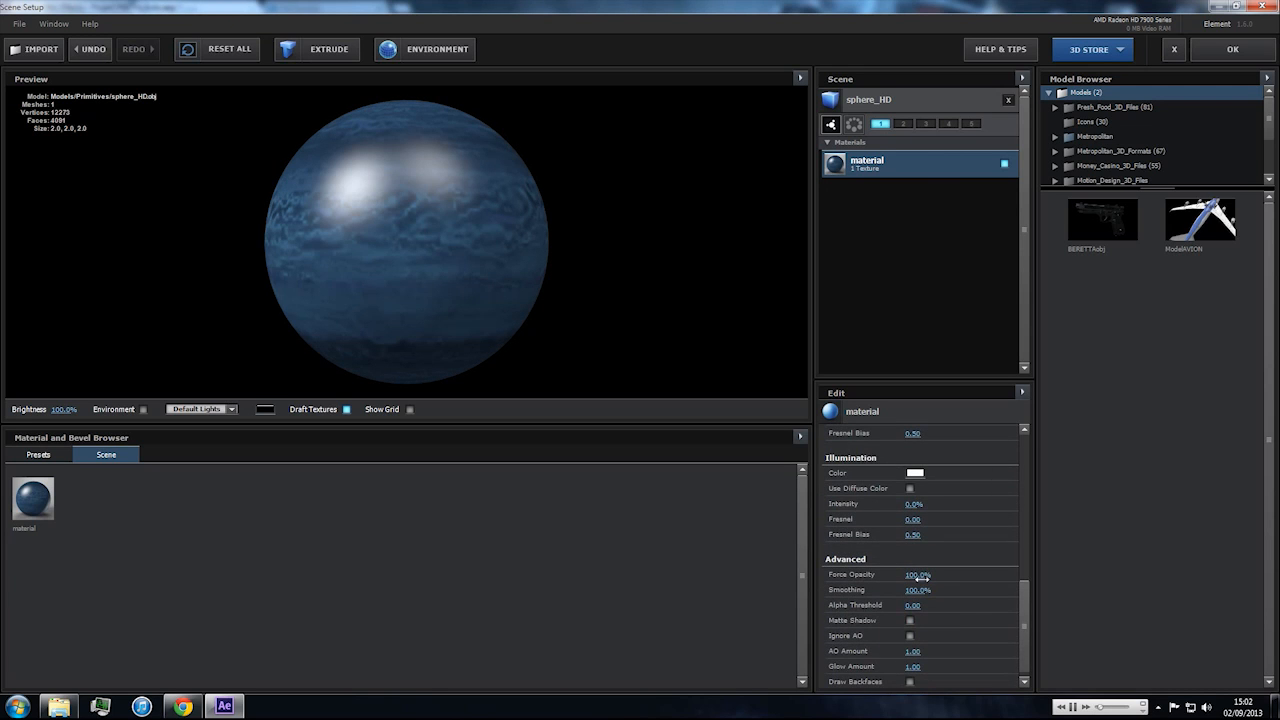
scroll(938, 590, down, 1)
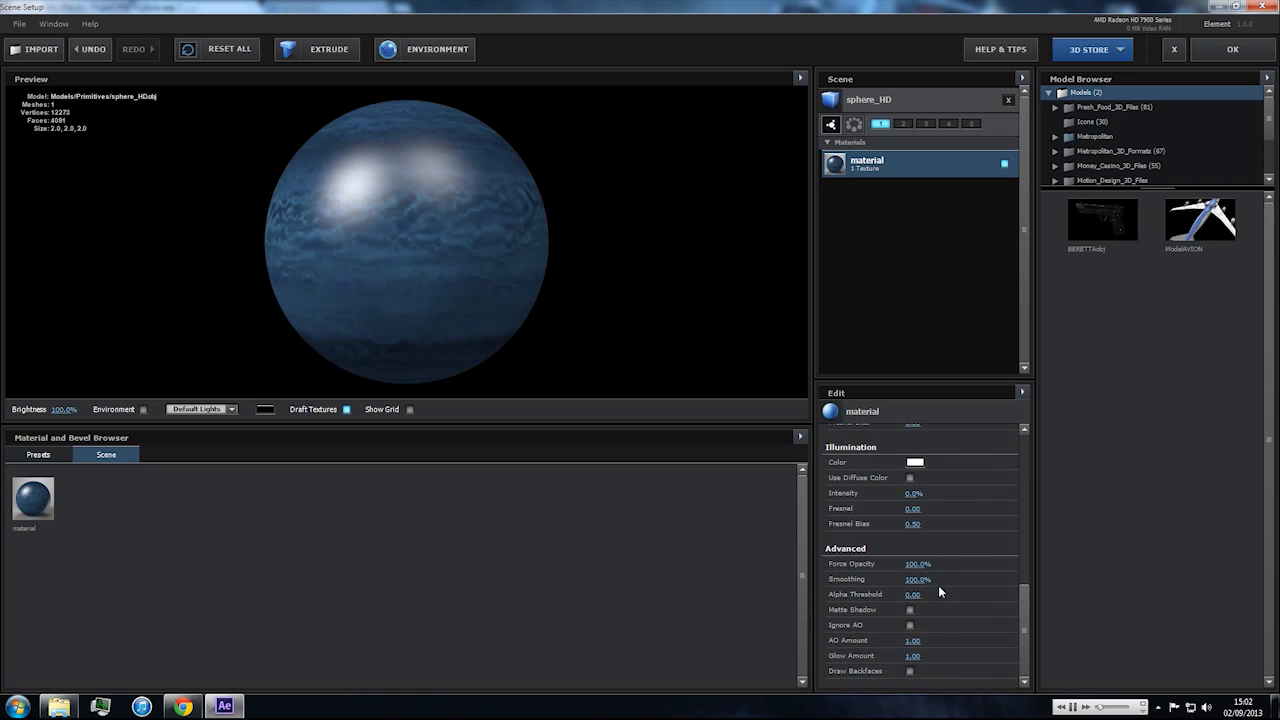
scroll(940, 592, up, 5)
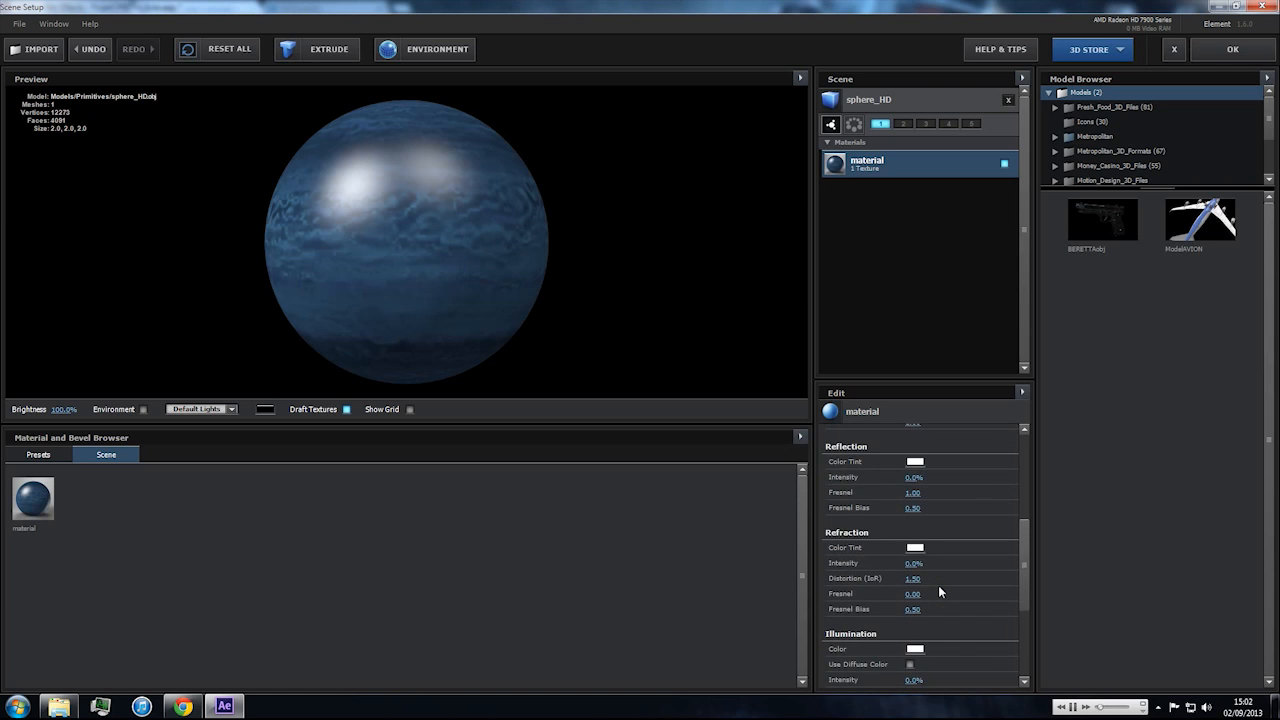
scroll(938, 585, up, 2)
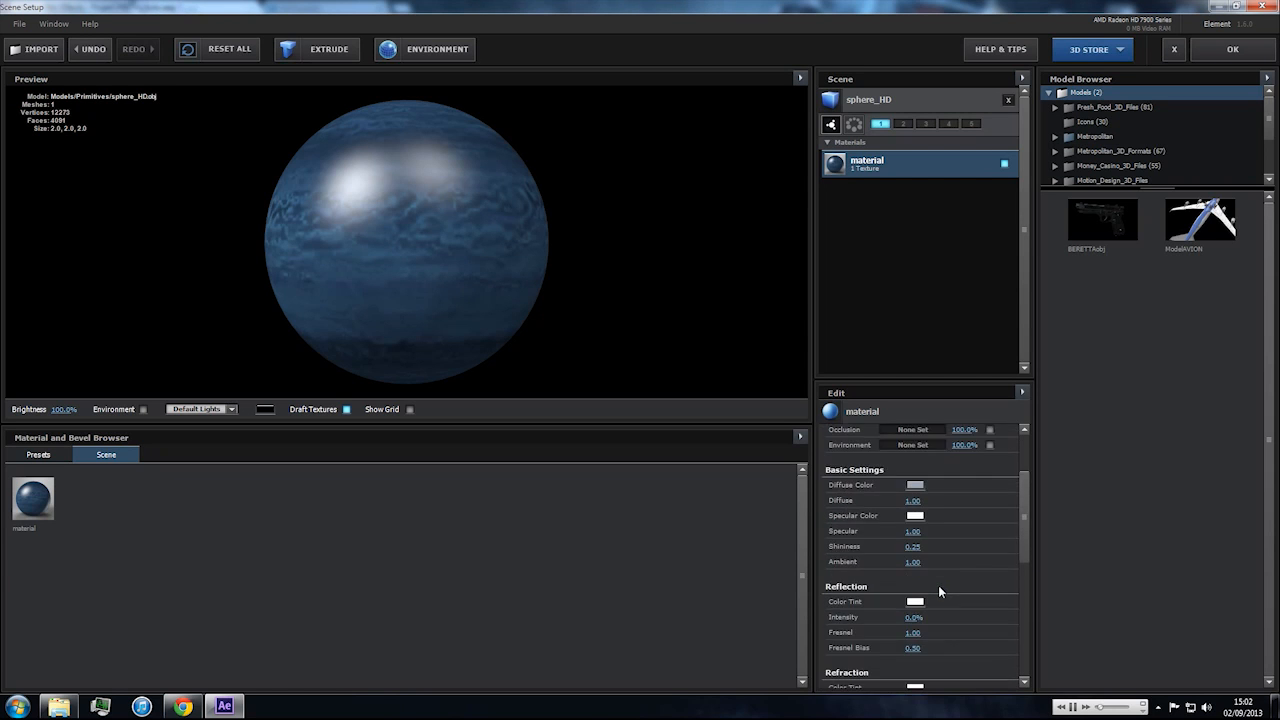
drag(908, 528, 745, 559)
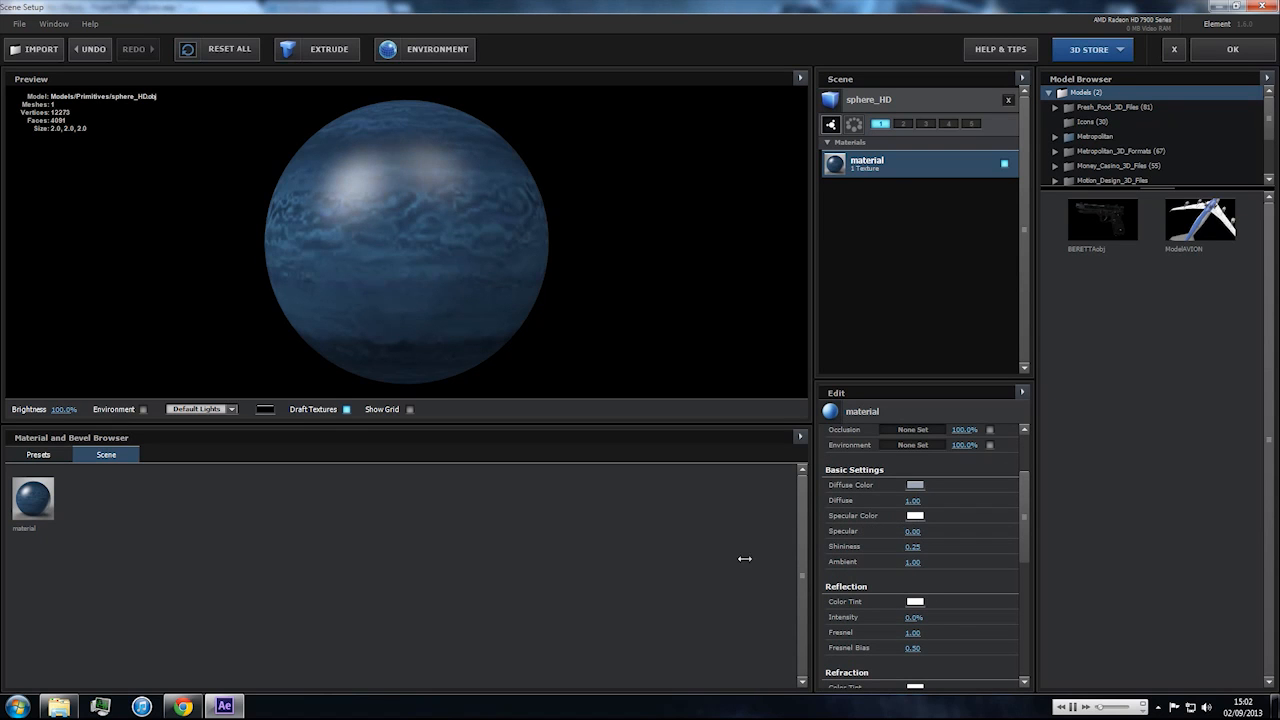
click(1272, 45)
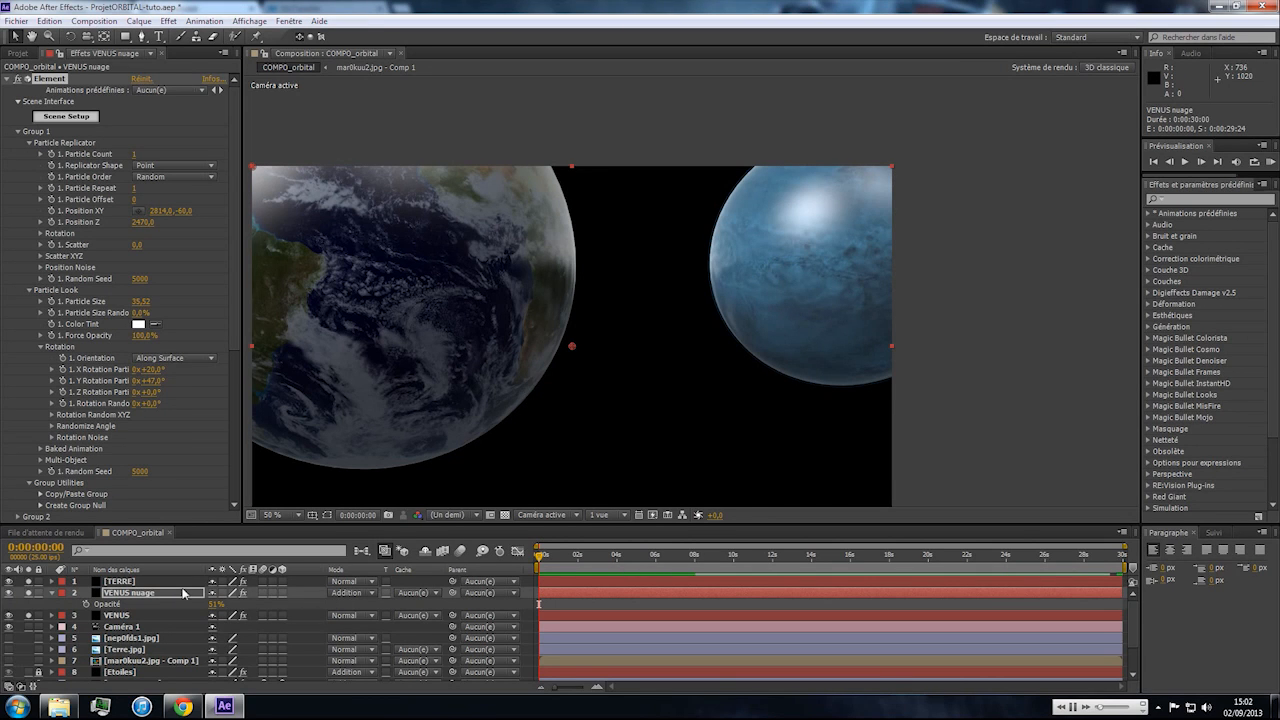
Precompose the nep0fds1.jpg layer as "nep0fds1.jpg - Comp 1", moving all attributes into the new composition.
click(176, 596)
scroll(167, 596, down, 1)
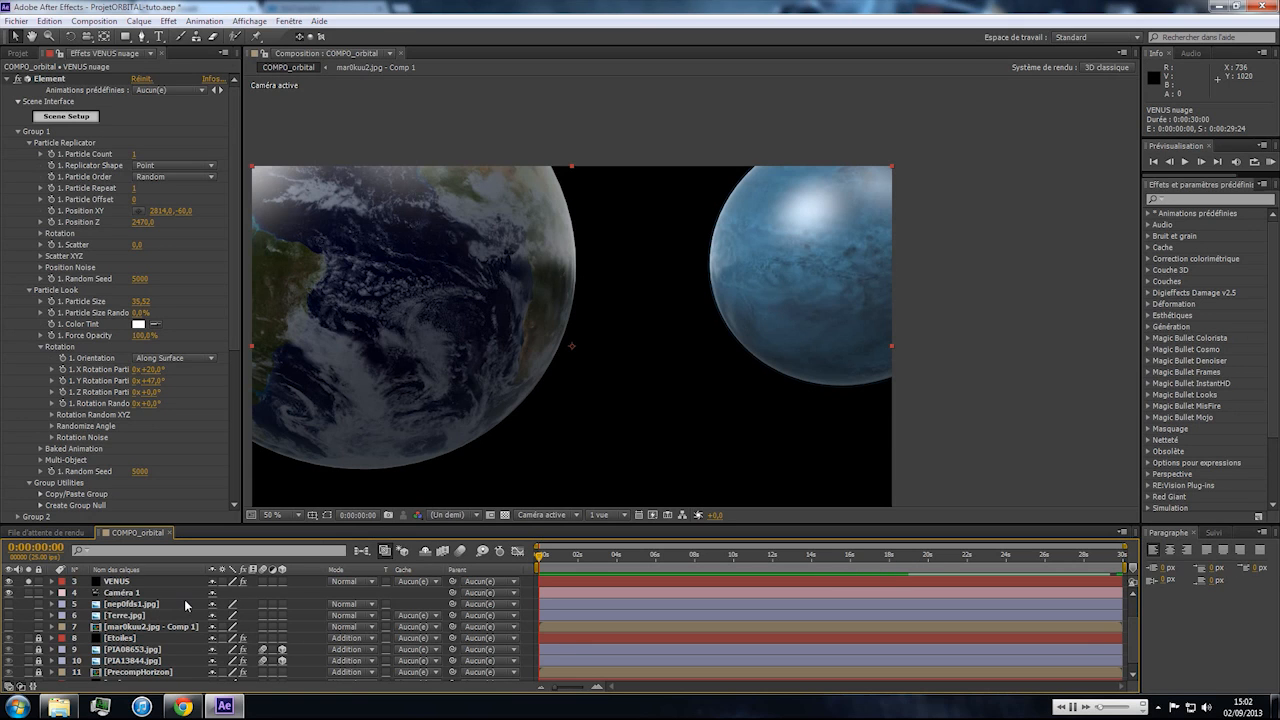
click(128, 620)
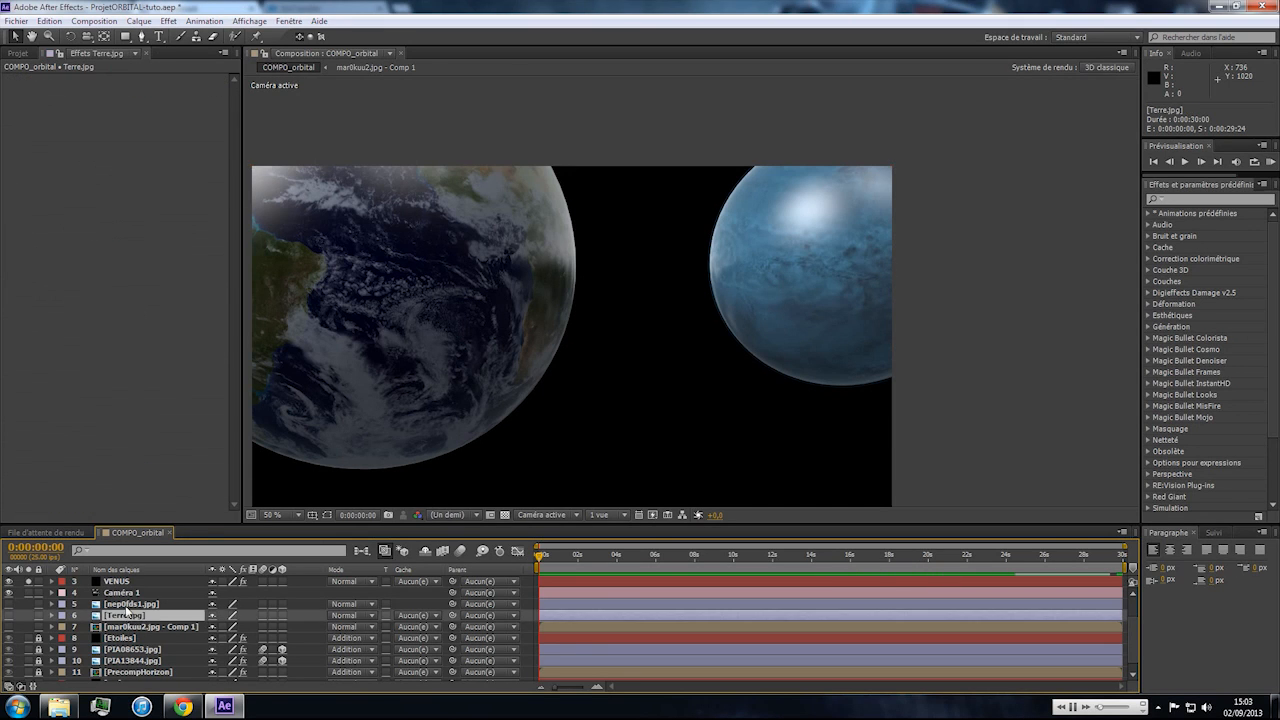
click(127, 606)
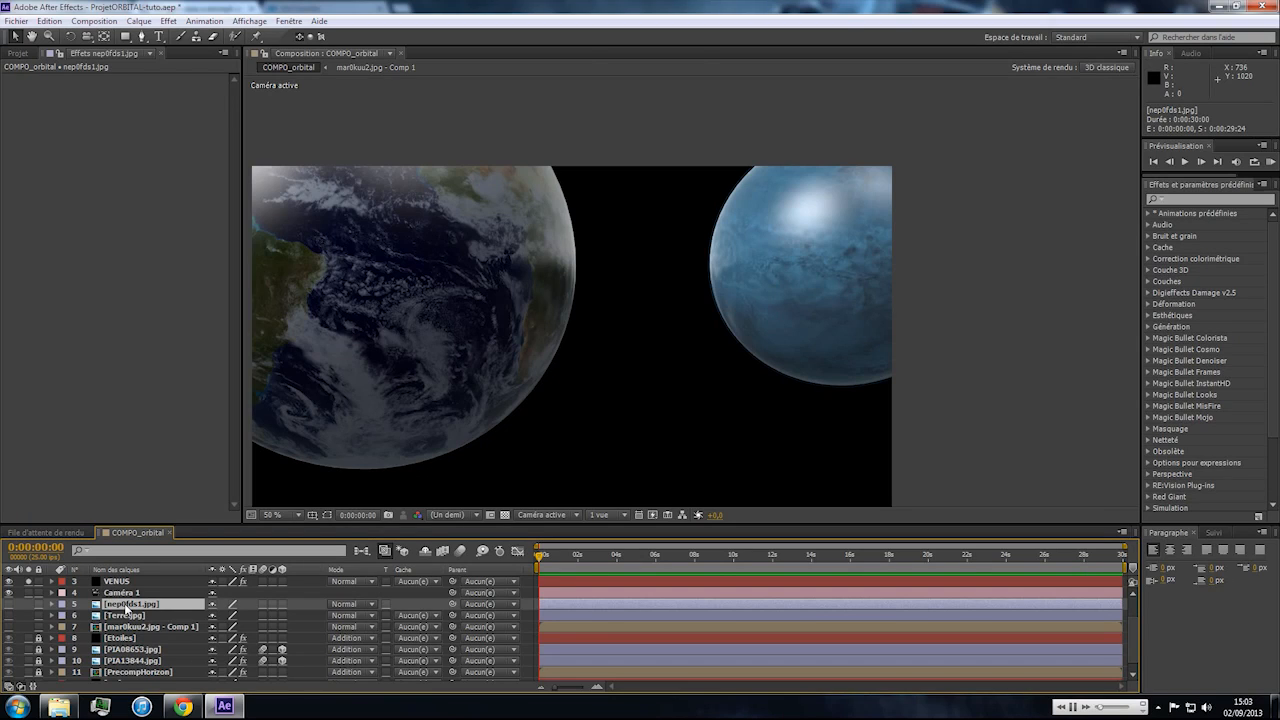
key(ctrl+shift+c)
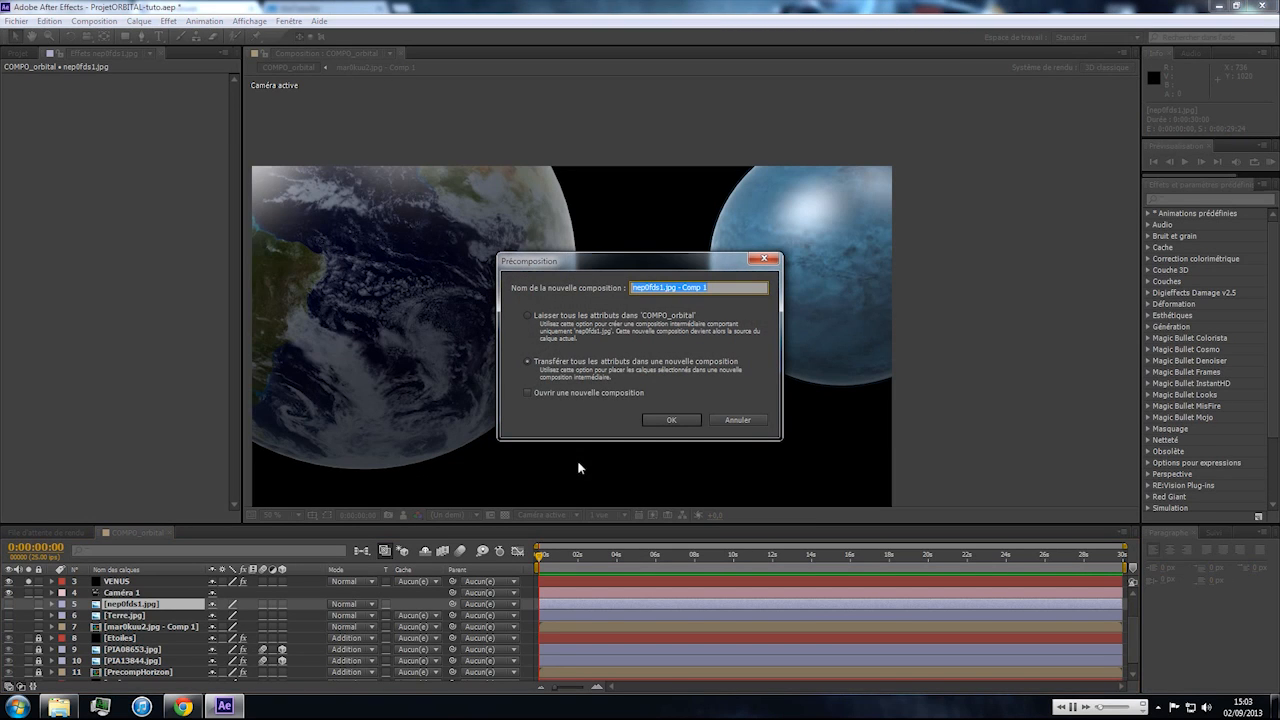
click(669, 419)
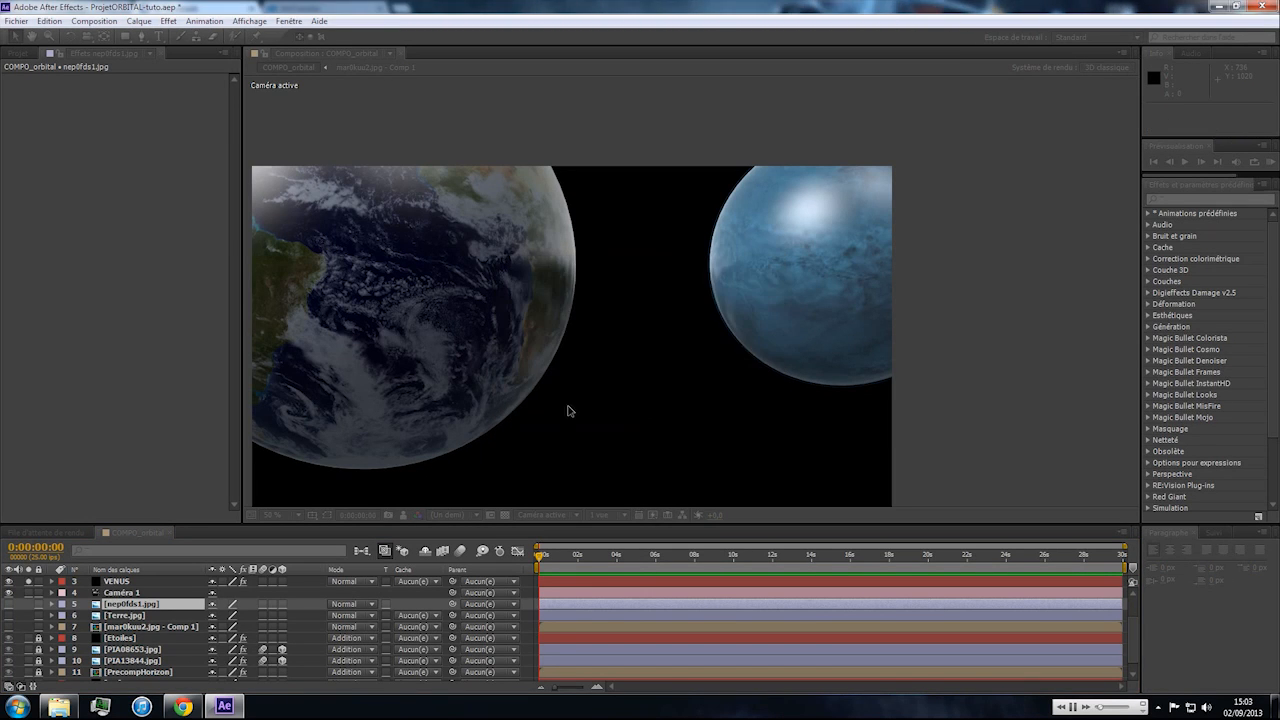
Open the nep0fds1.jpg - Comp 1 precomposition and fit its image layer to the composition size.
double_click(148, 604)
click(166, 582)
key(ctrl+alt+f)
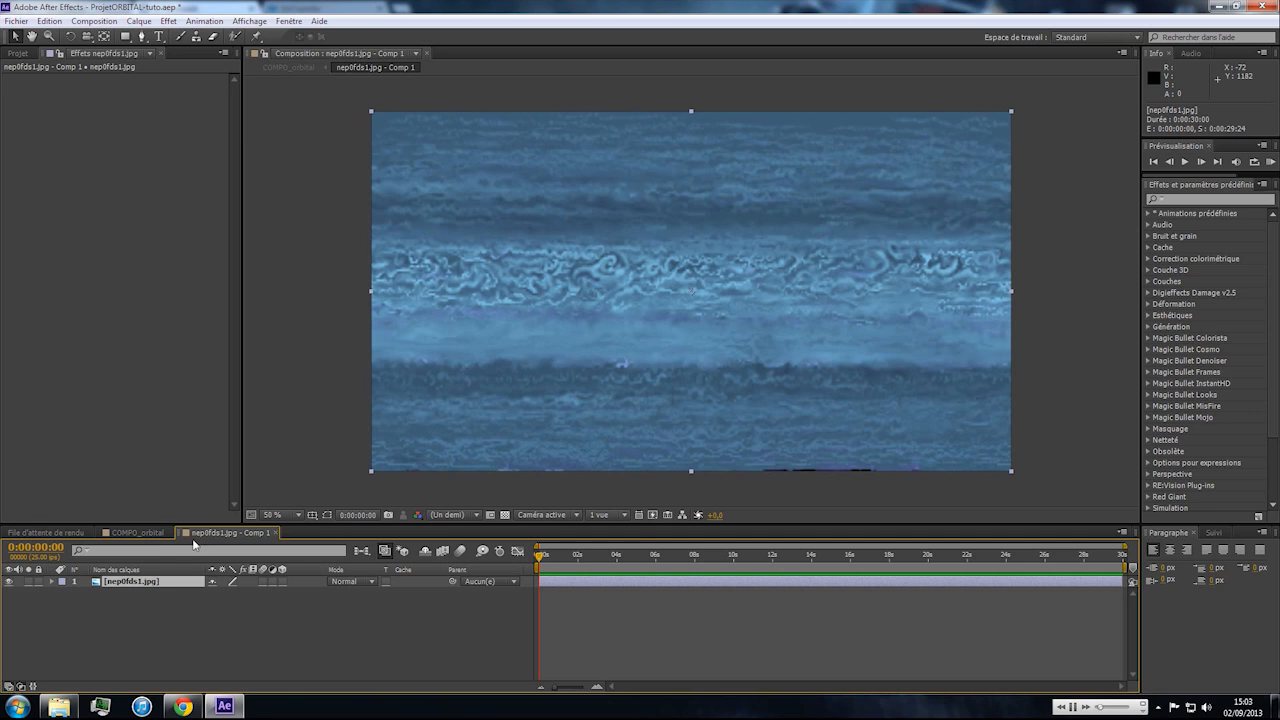
Apply a Teinte/Saturation effect to nep0fds1.jpg and lower the global saturation to about -71.
right_click(81, 157)
mouse_move(155, 258)
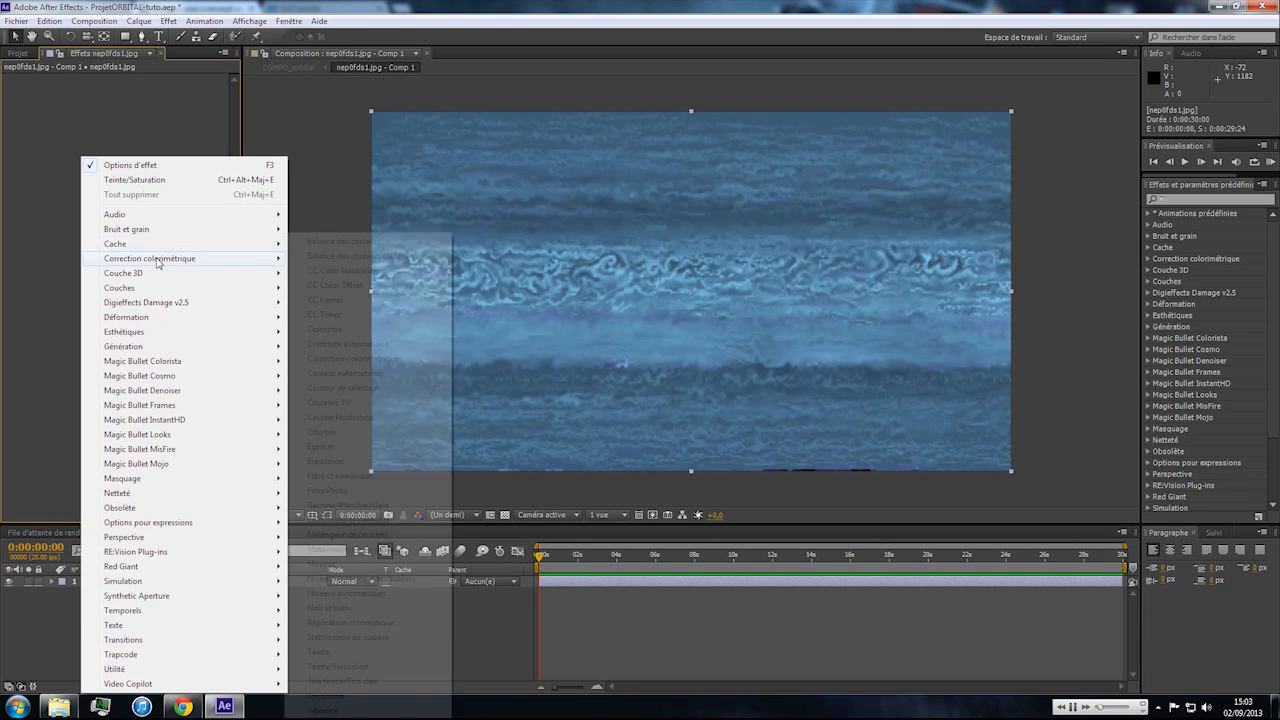
click(345, 666)
drag(96, 211, 69, 206)
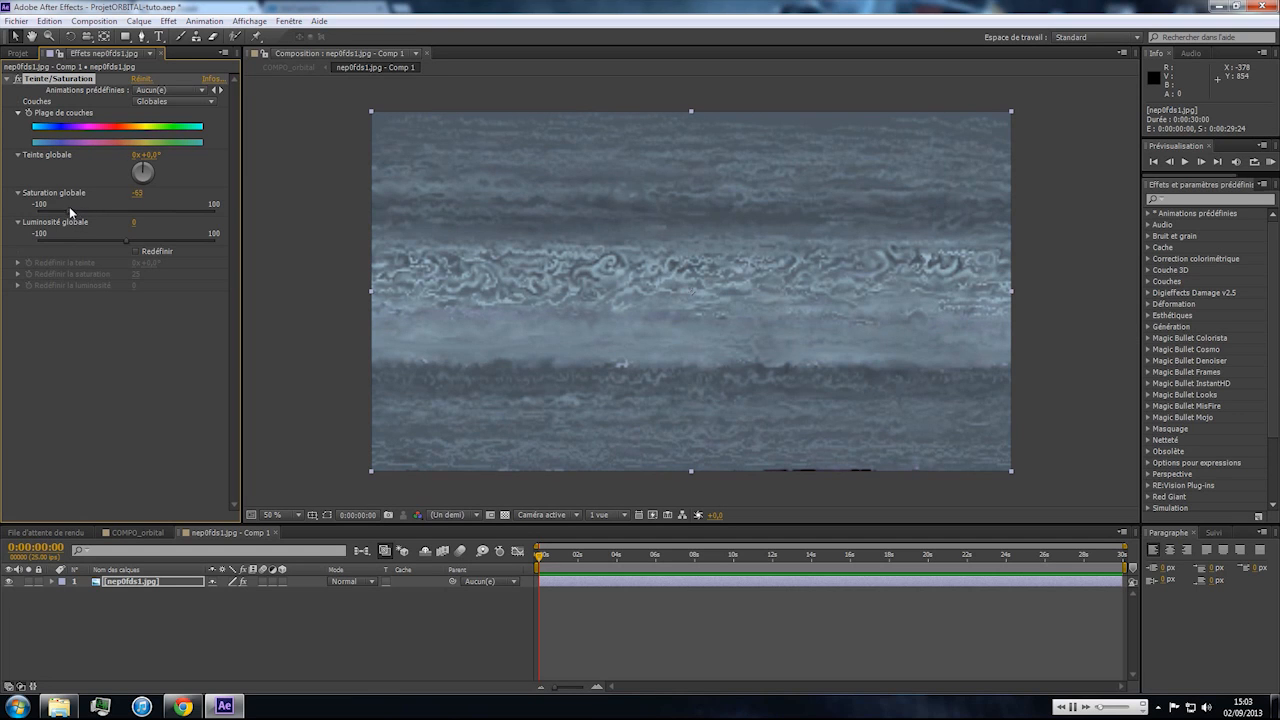
Add a Luminosité et contraste effect to nep0fds1.jpg and raise the contrast to about 53.
right_click(128, 341)
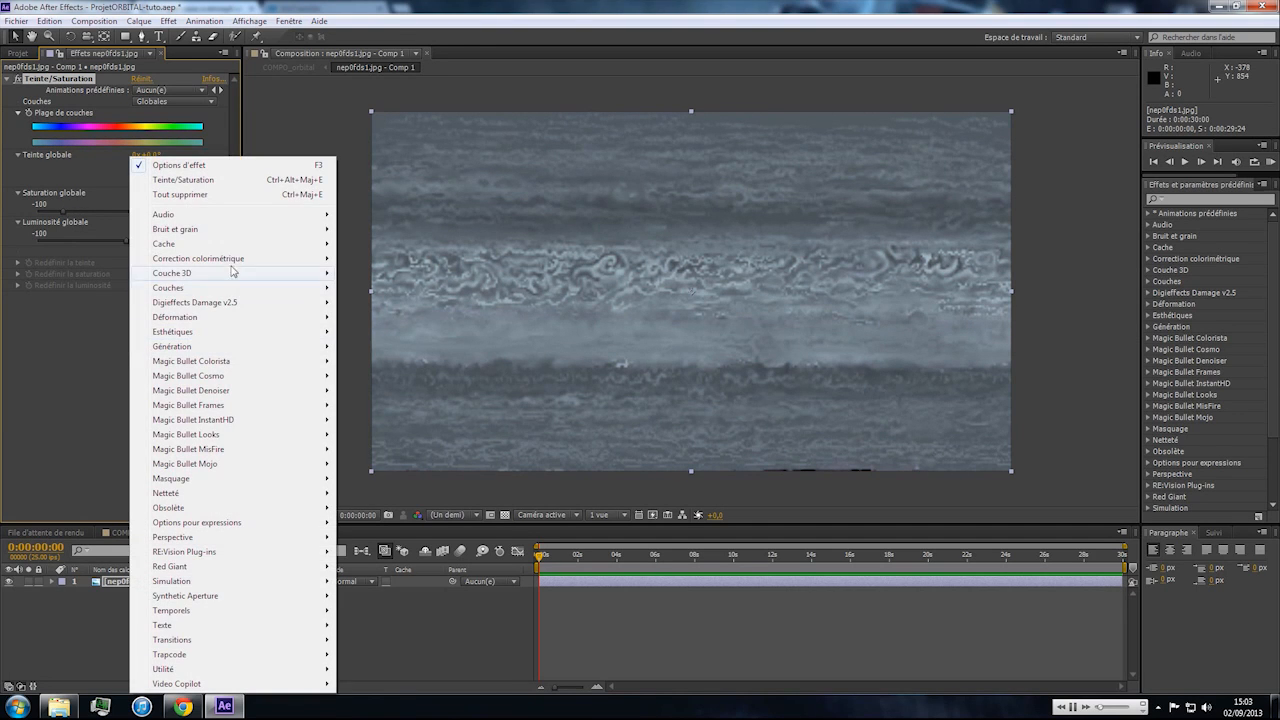
mouse_move(237, 260)
click(400, 520)
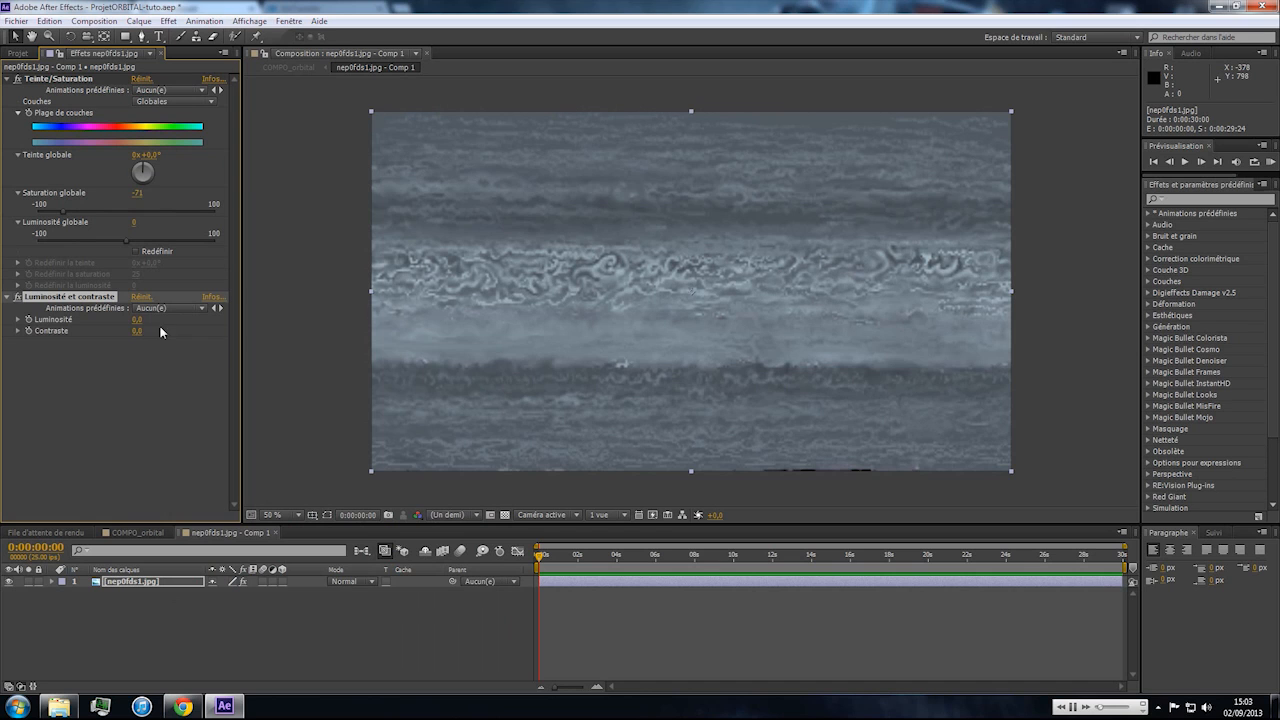
drag(166, 342, 182, 337)
Move Luminosité et contraste above Teinte/Saturation, lower the global saturation to about -83, and close the precomposition.
drag(72, 80, 97, 403)
drag(54, 253, 52, 253)
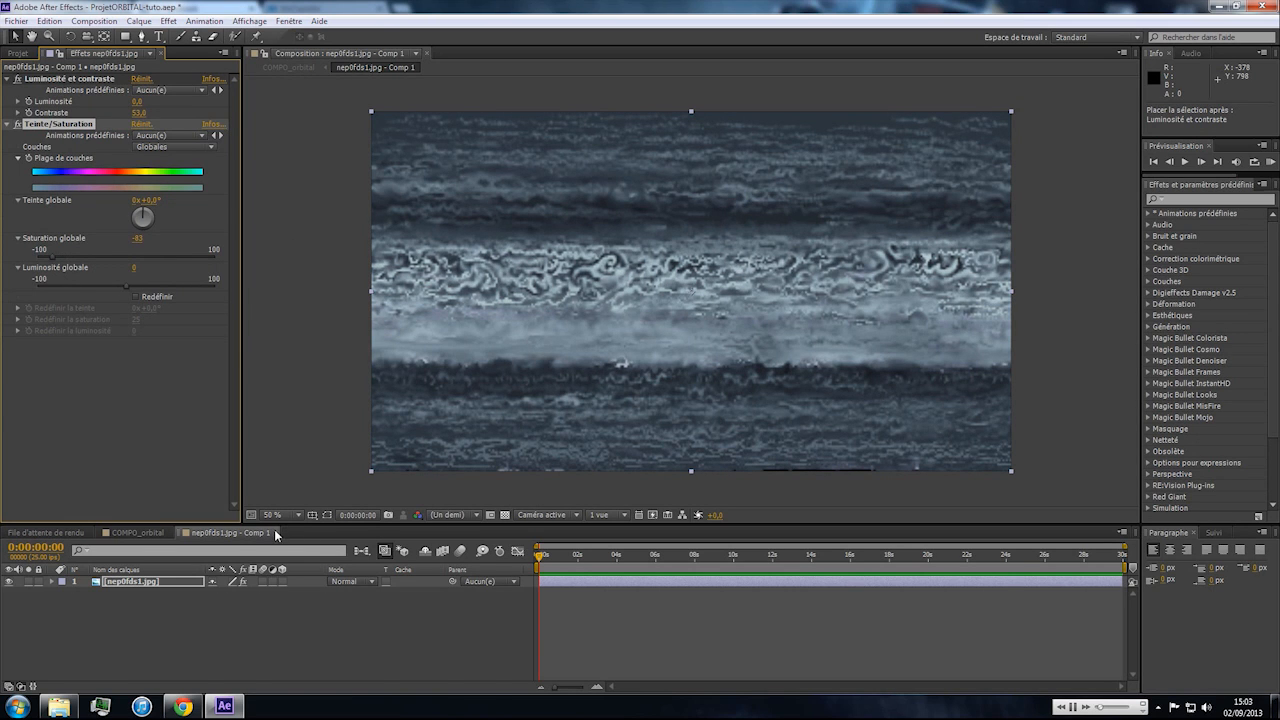
click(275, 532)
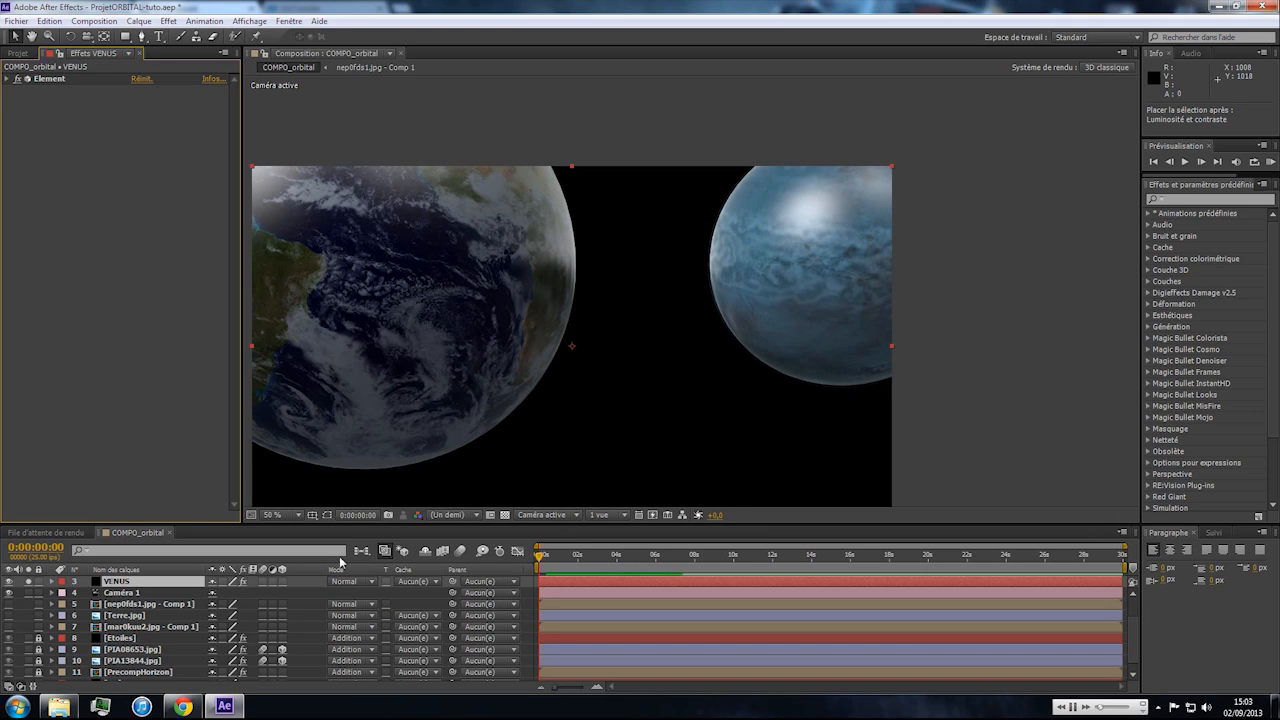
Set the VENUS nuage layer's opacity to about 33% in COMPO_orbital and collapse its properties.
scroll(142, 594, up, 2)
click(142, 594)
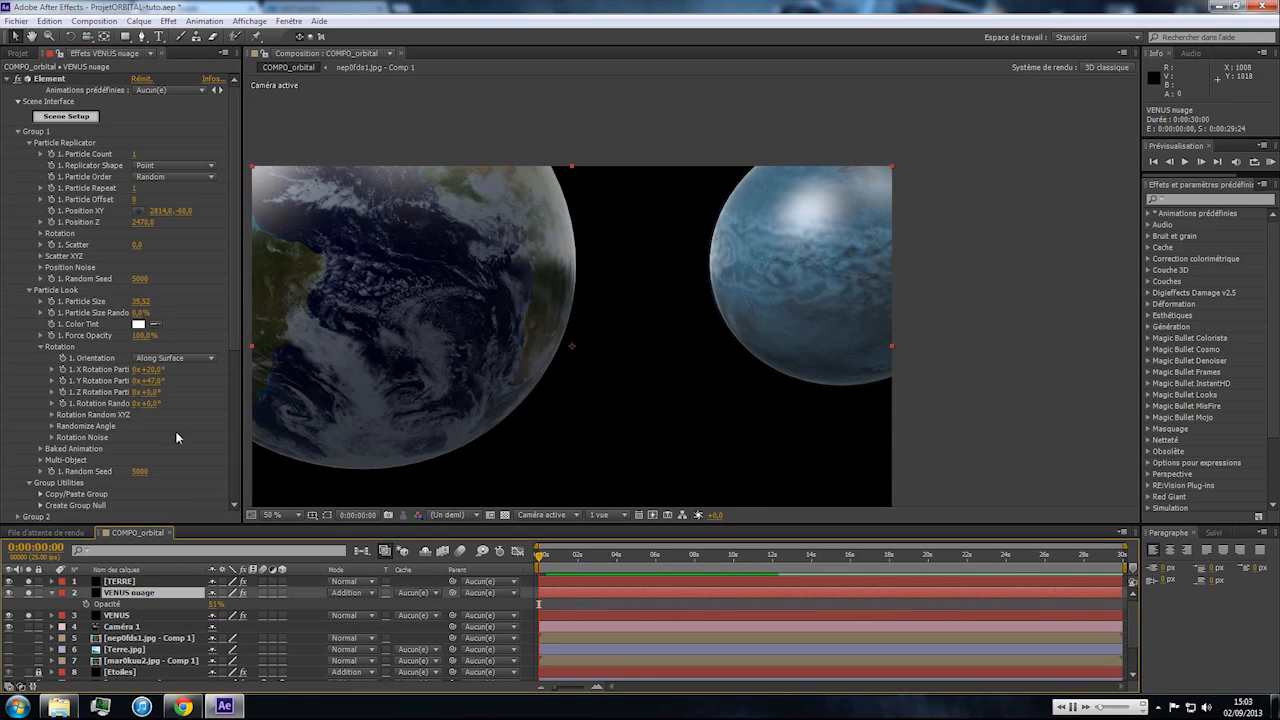
drag(214, 604, 241, 604)
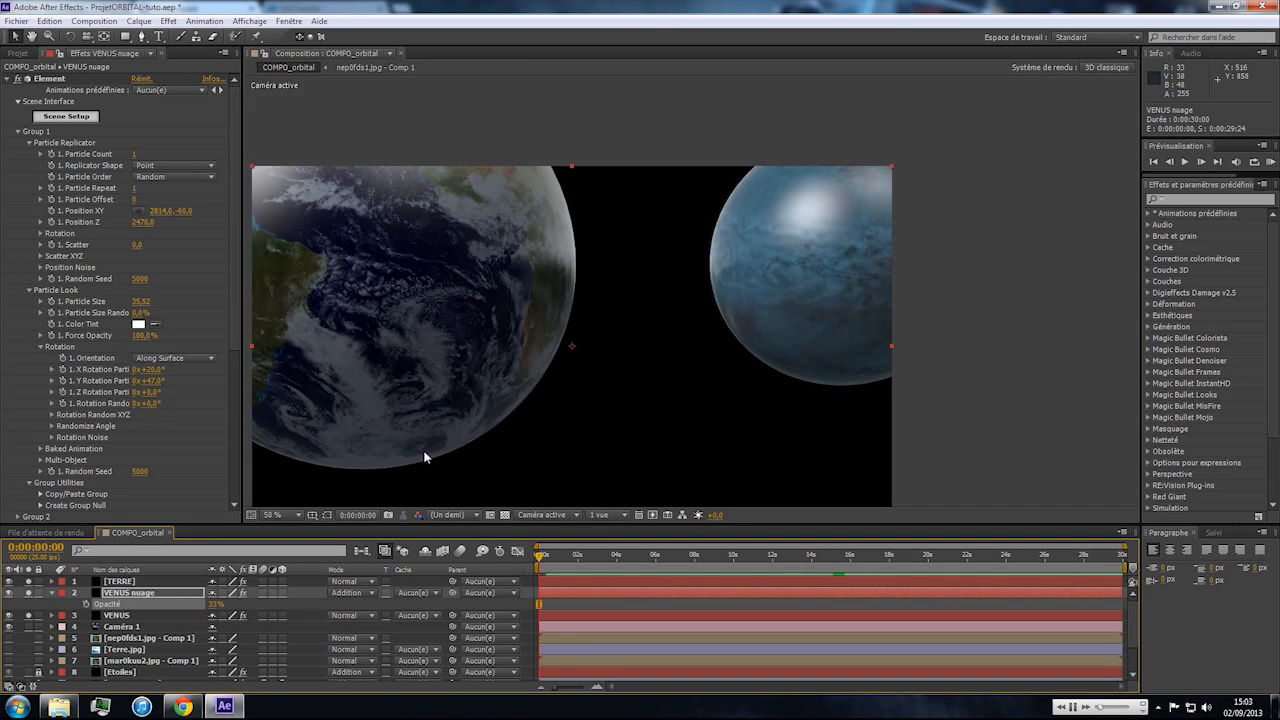
click(51, 600)
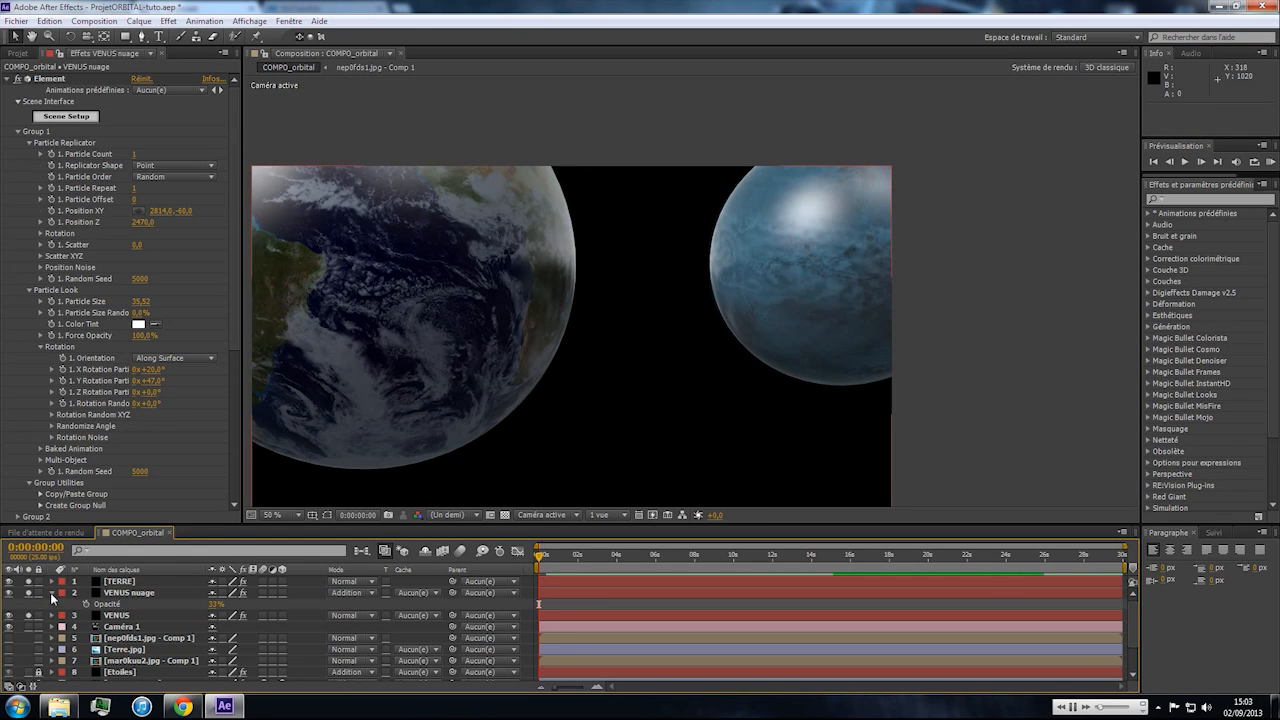
click(51, 594)
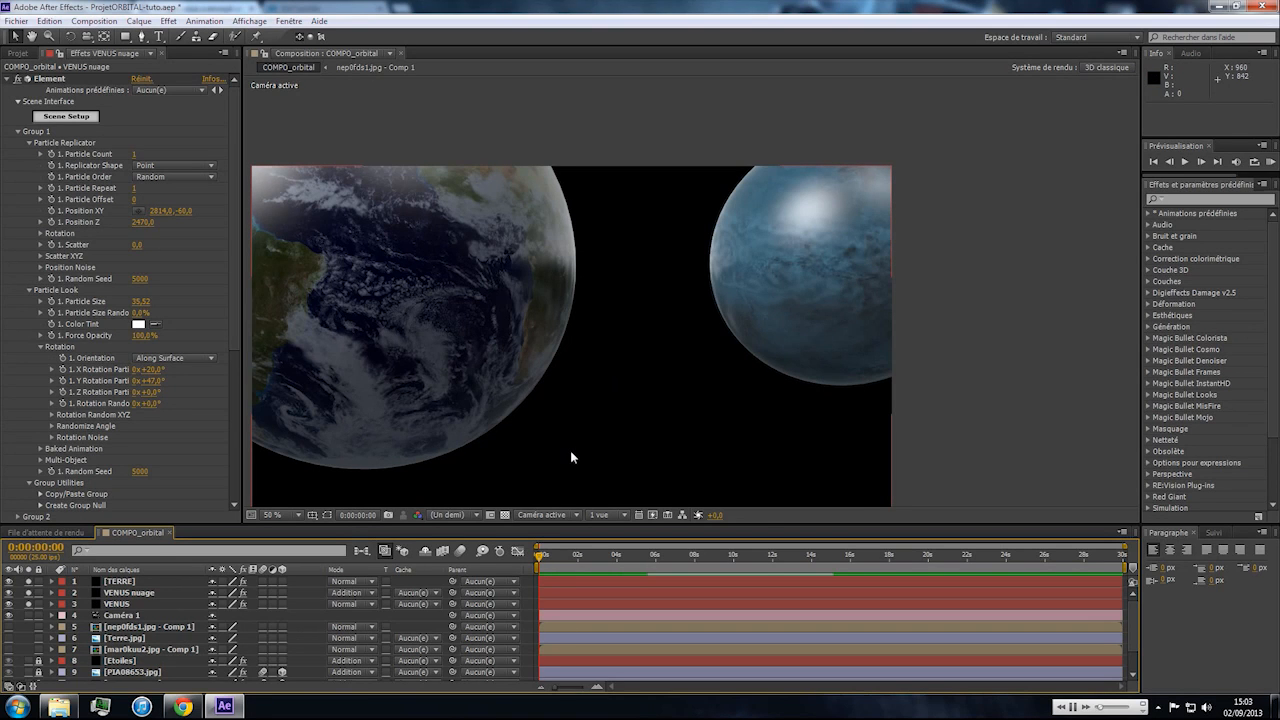
Try orbiting and dollying Caméra 1 around the planets, and undo the camera moves.
click(546, 615)
key(c)
drag(611, 366, 586, 369)
key(c)
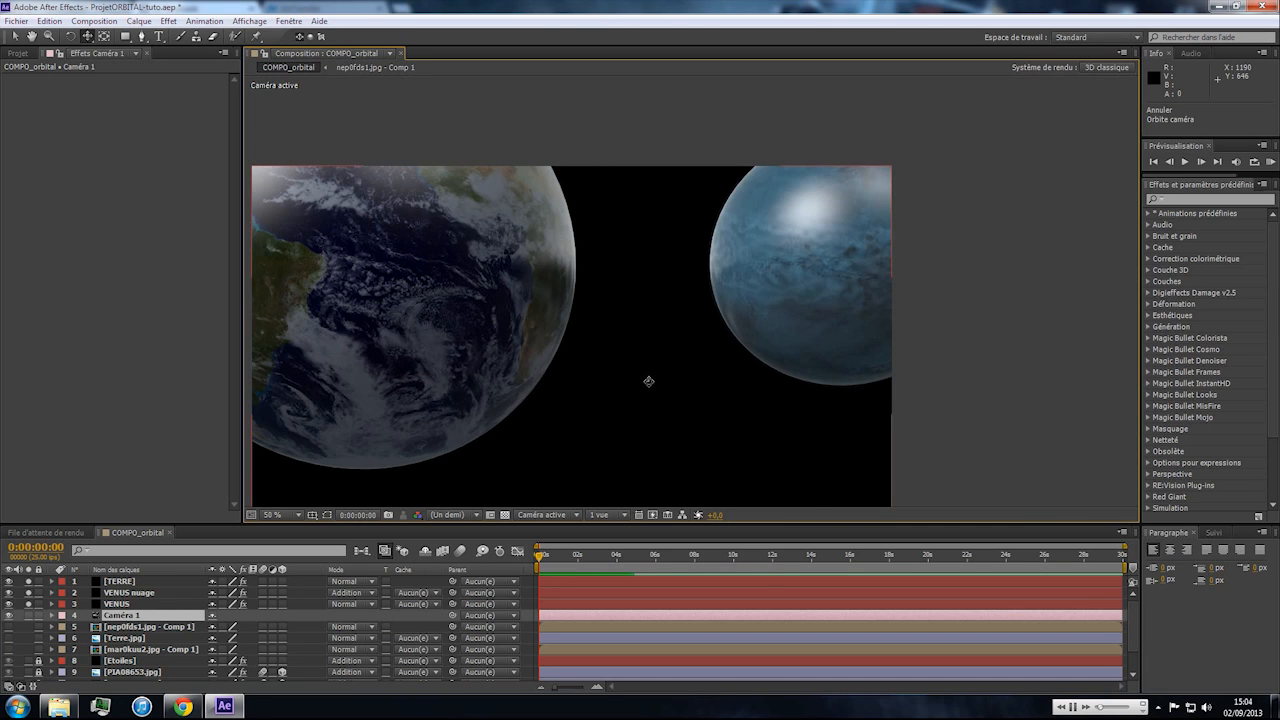
drag(648, 381, 658, 307)
scroll(658, 307, up, 3)
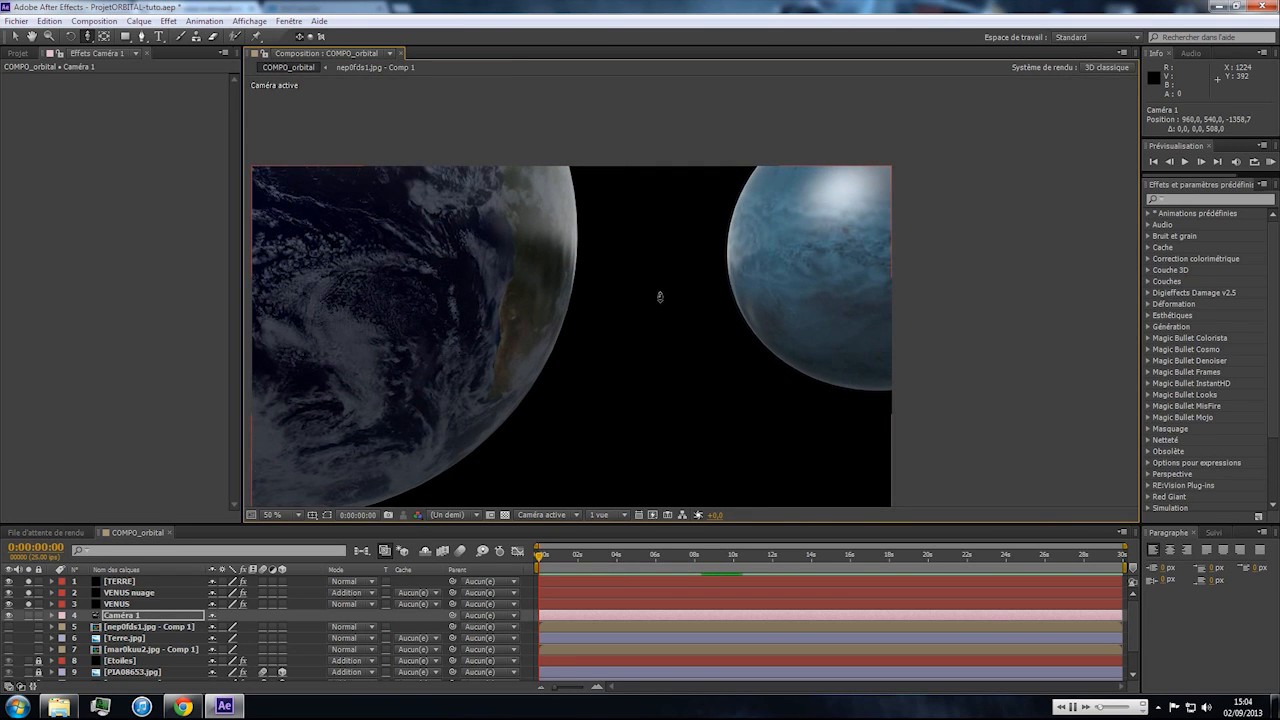
key(ctrl+z)
click(651, 326)
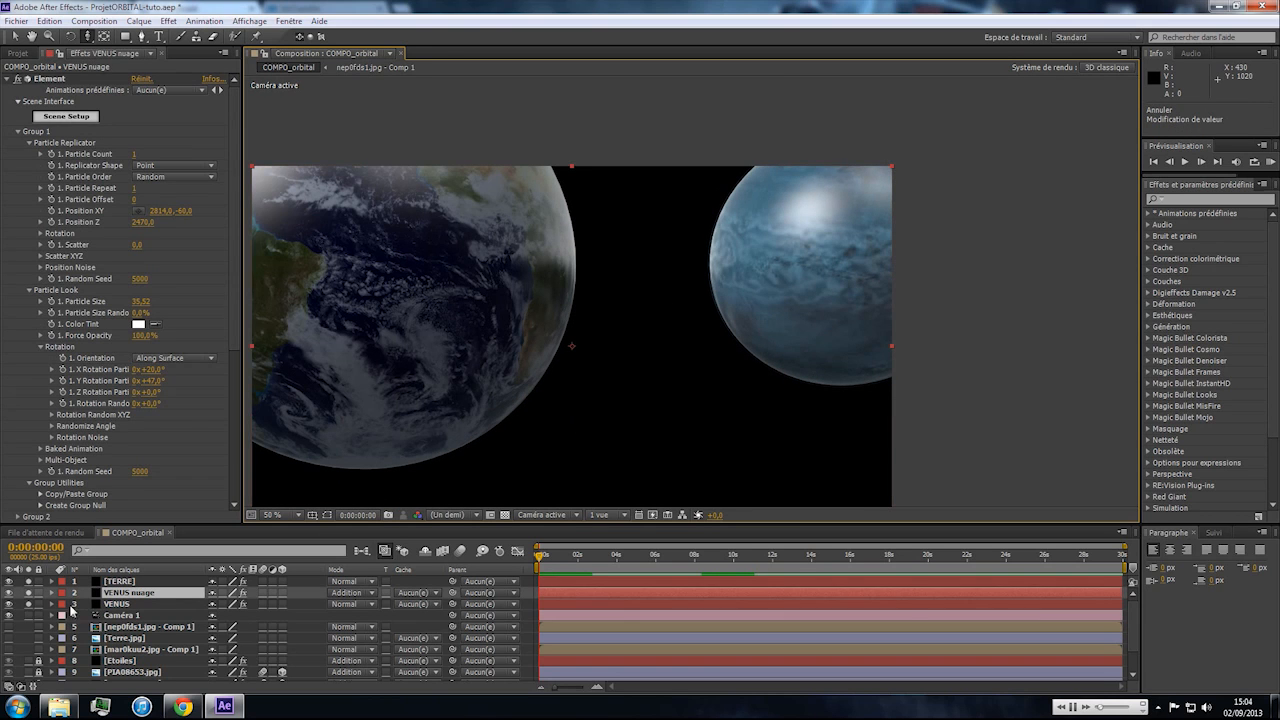
key(ctrl+shift+z)
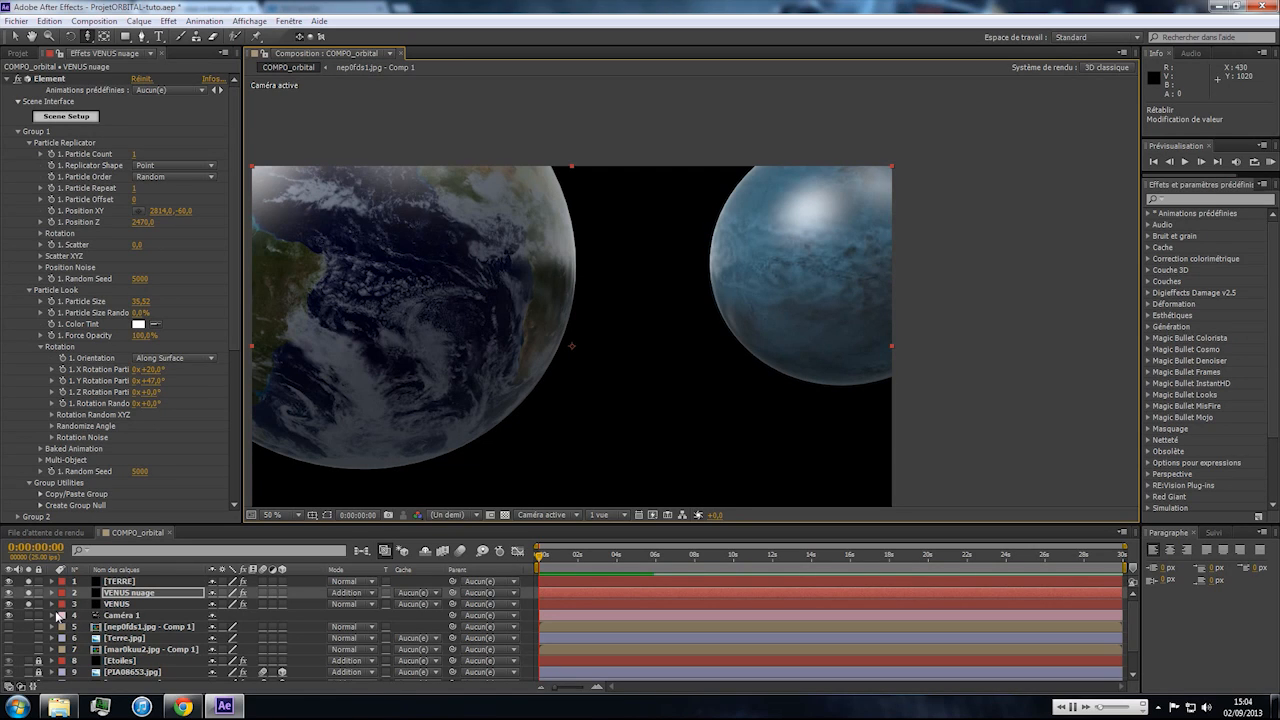
click(52, 615)
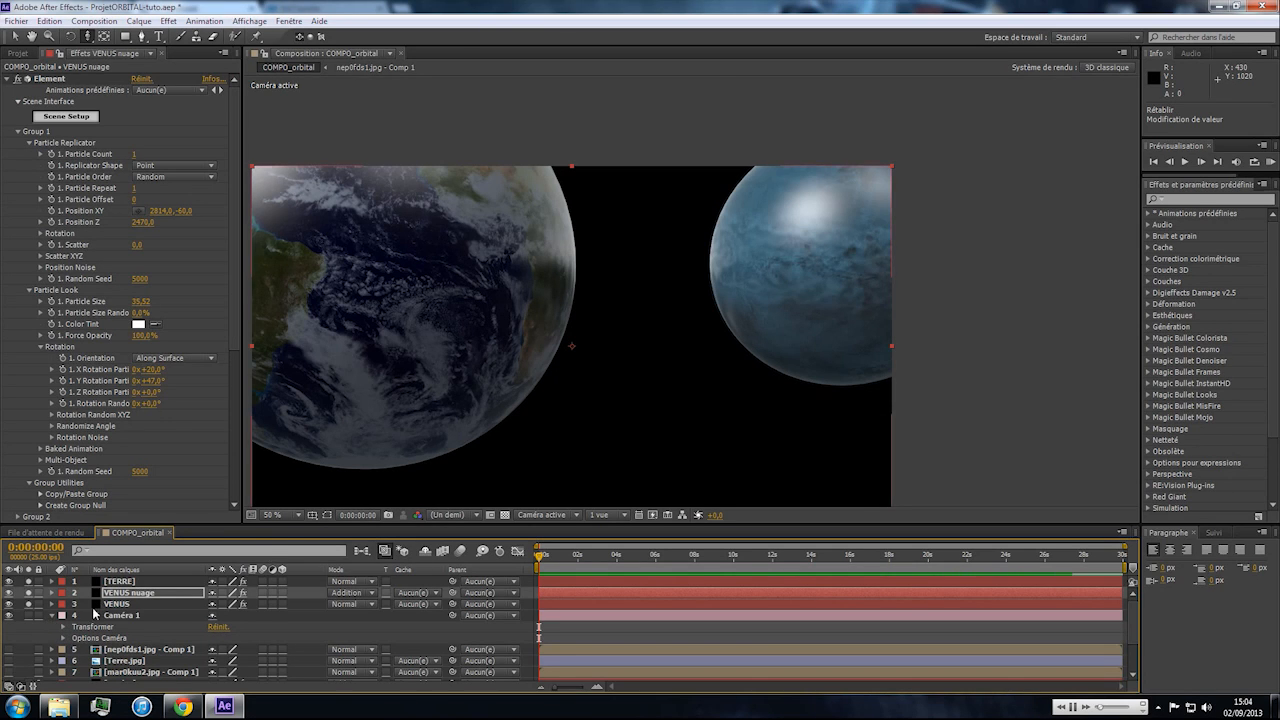
click(51, 617)
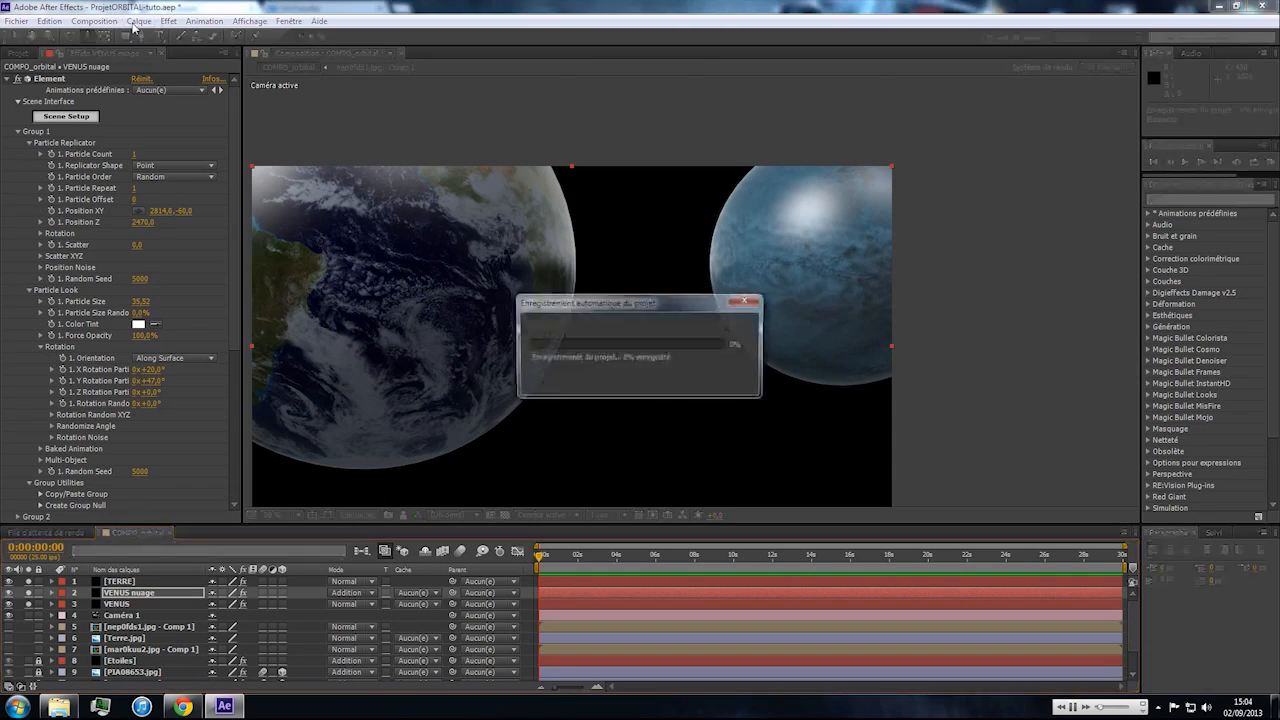
Create a shadow-casting point light named Lumière 1 with a pale blue colour and 125% intensity.
click(137, 21)
mouse_move(140, 36)
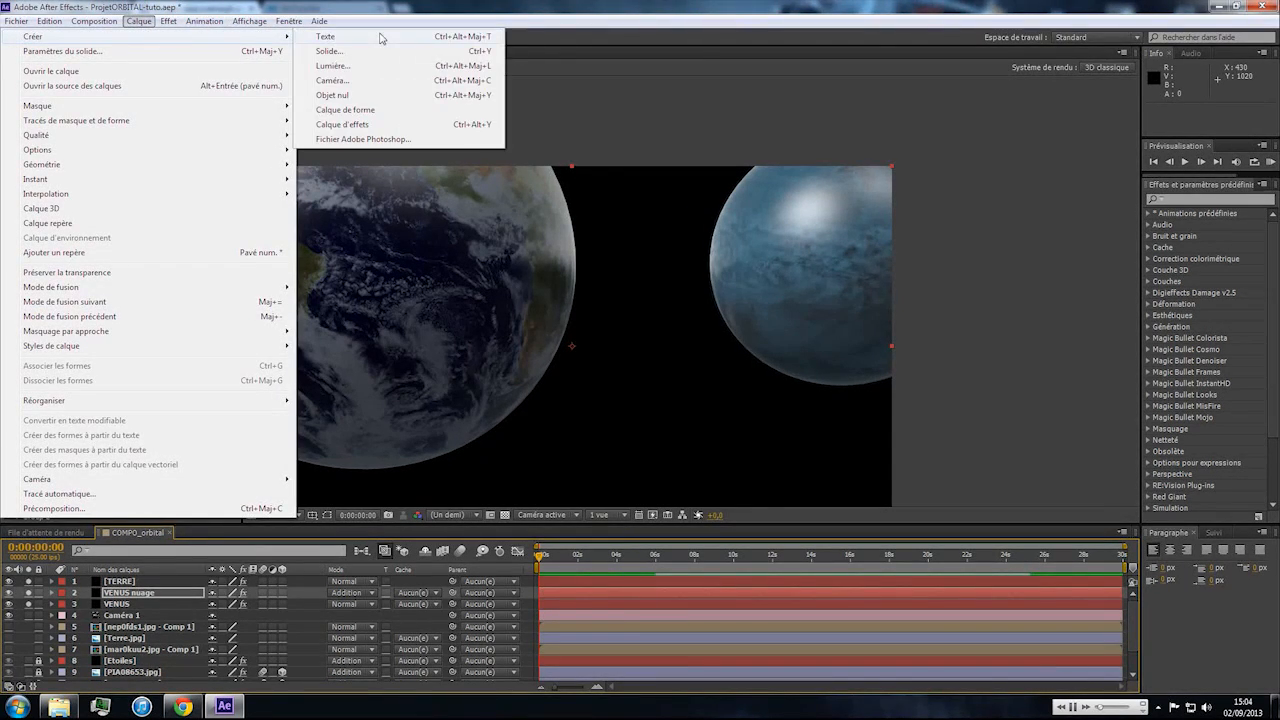
click(330, 66)
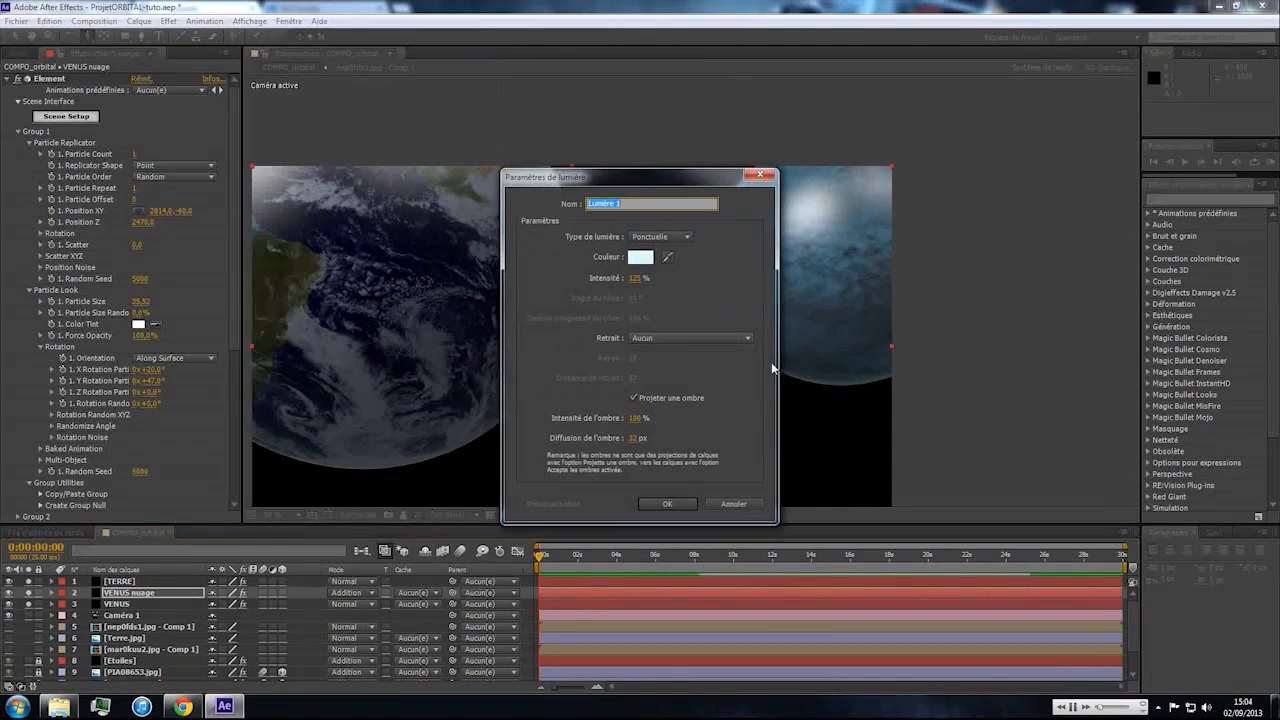
click(640, 258)
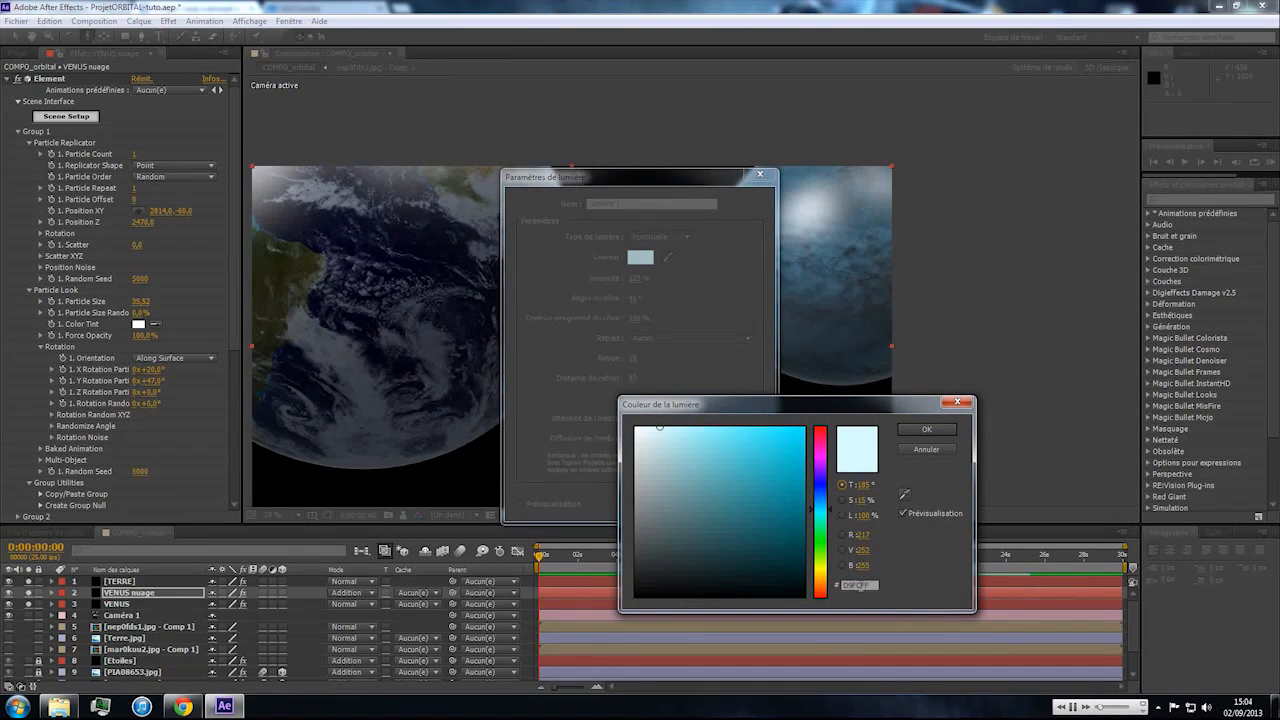
click(920, 429)
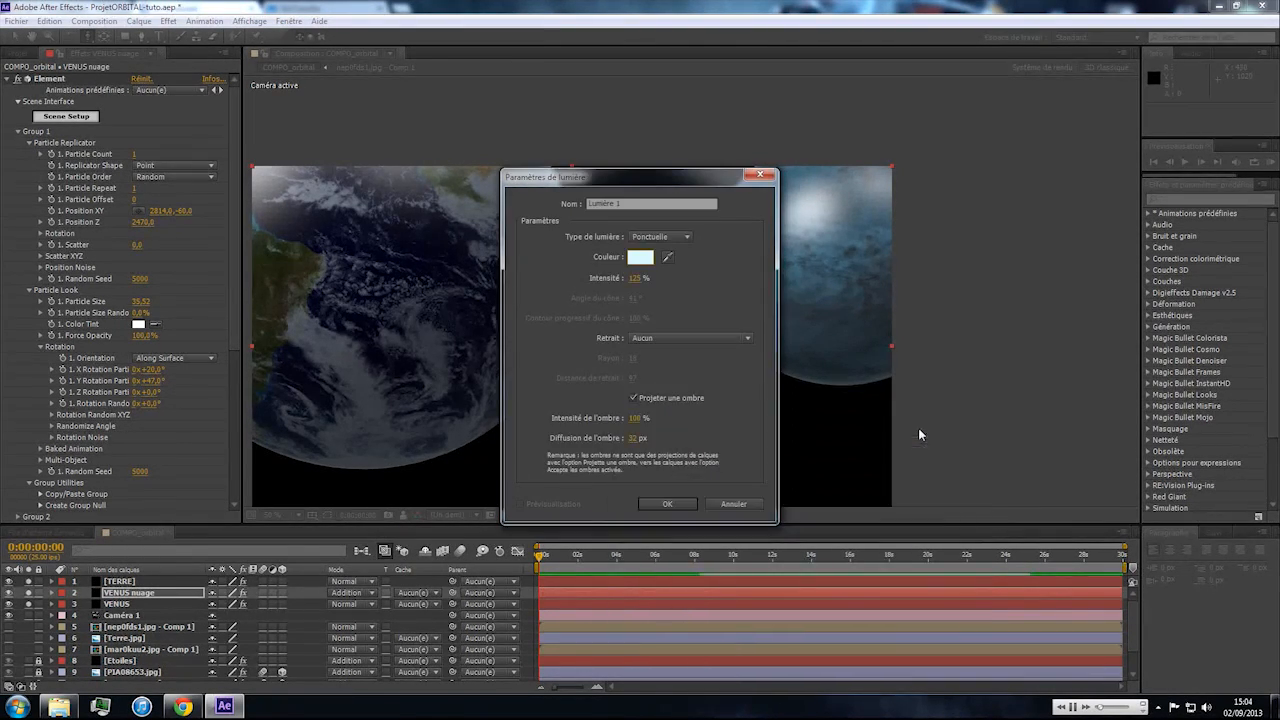
click(668, 504)
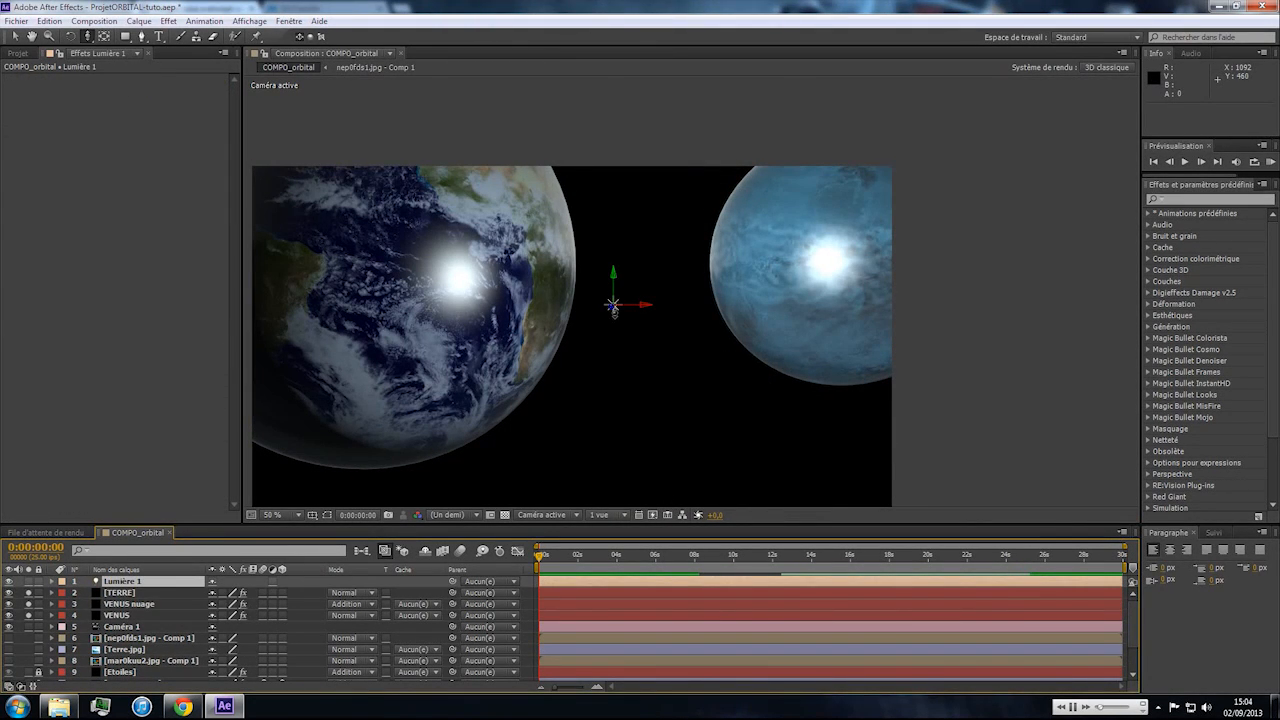
Reposition the Lumière 1 light in depth behind the planets, at about 2042, 460, 2903.
click(121, 582)
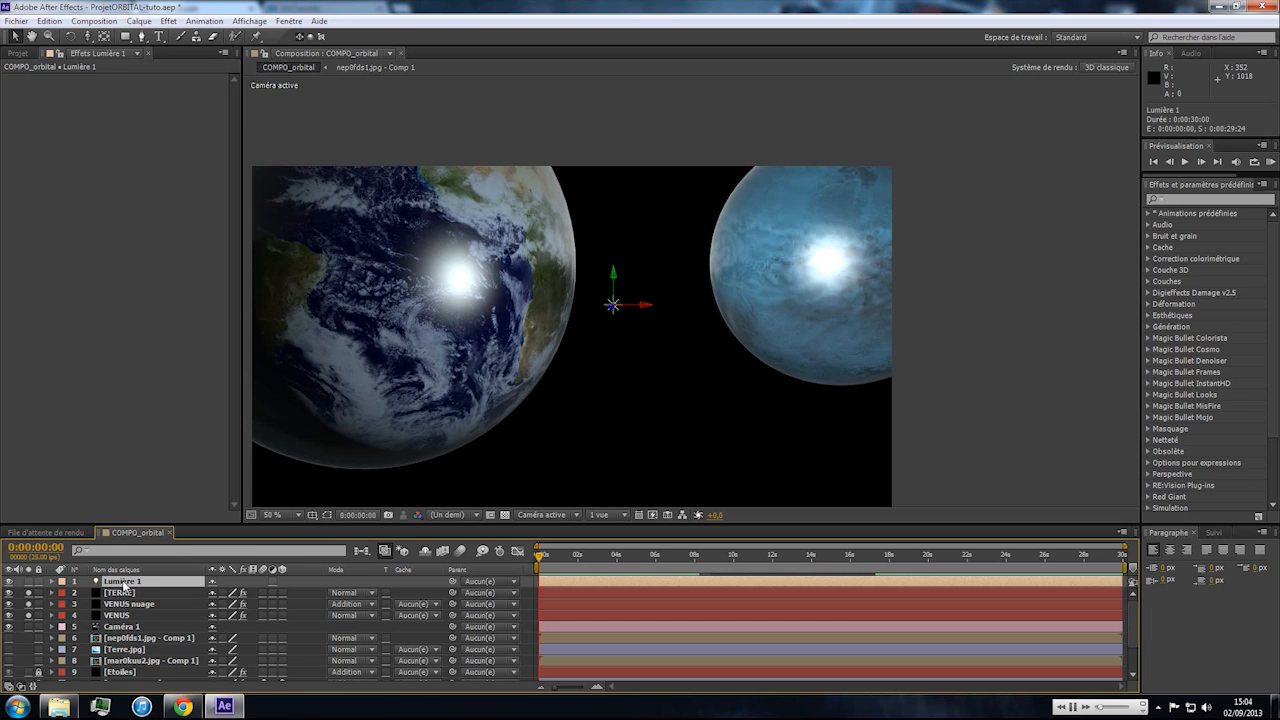
key(p)
drag(266, 593, 330, 592)
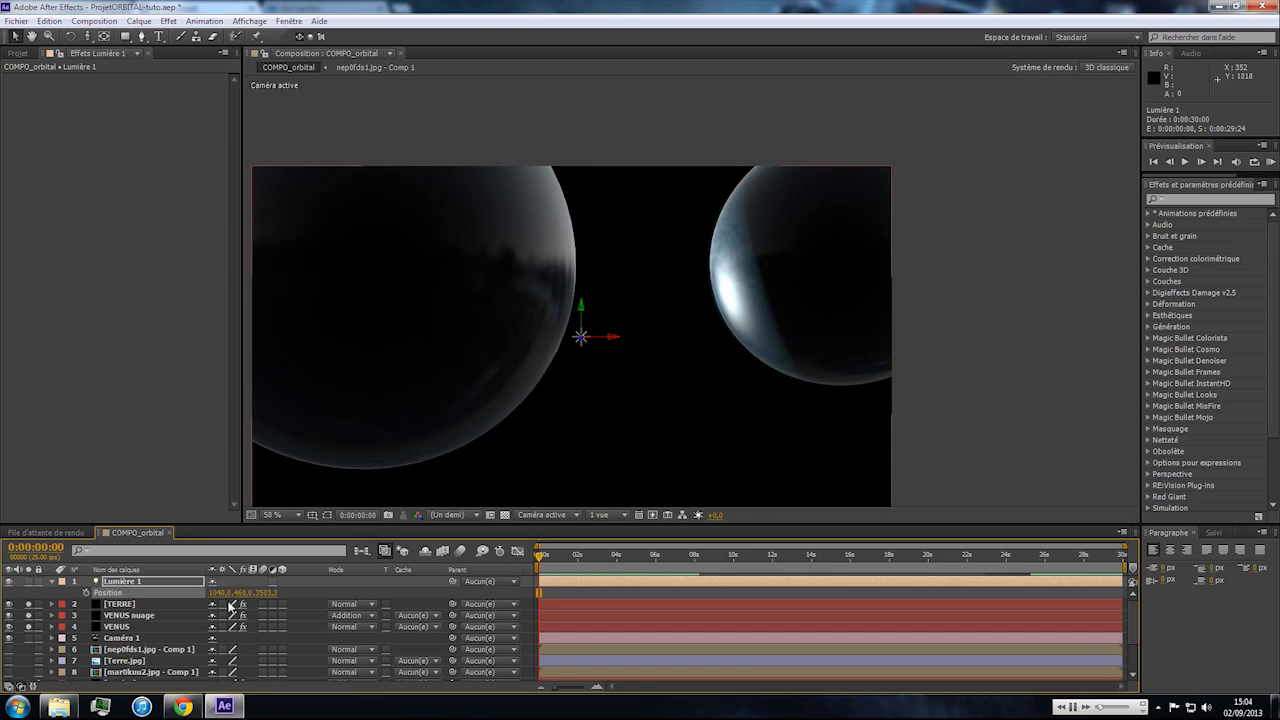
drag(220, 592, 561, 592)
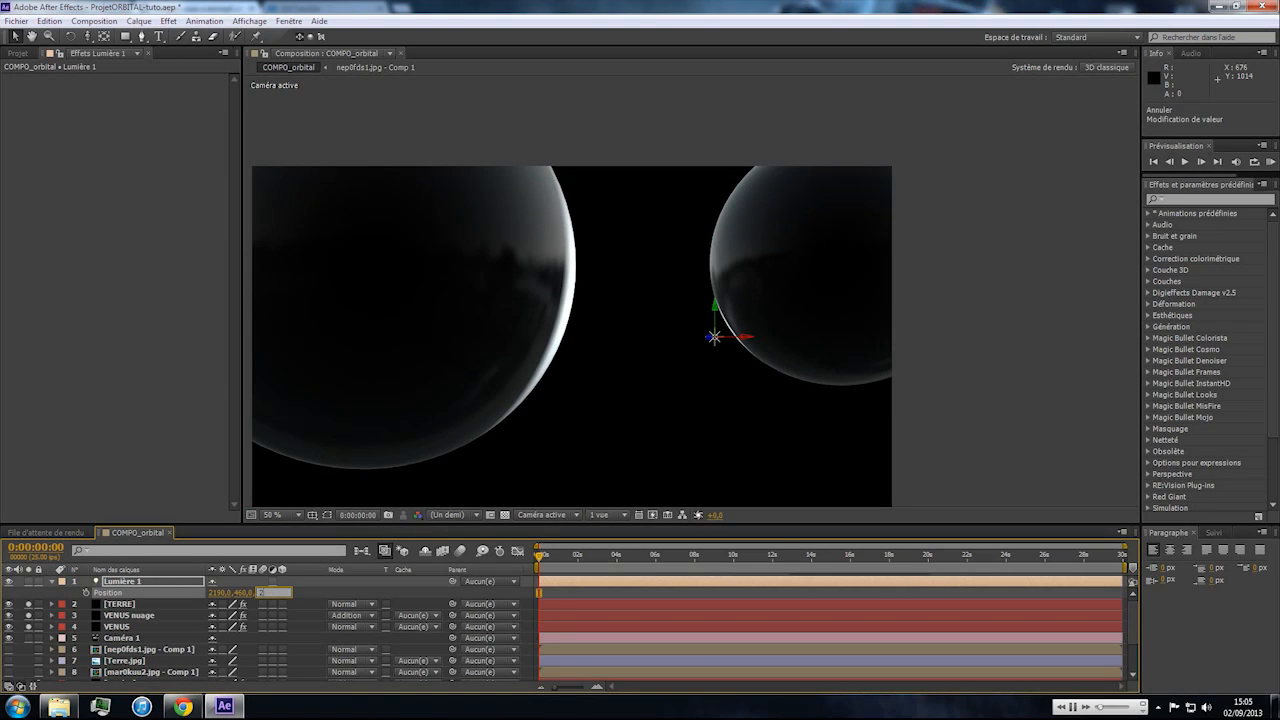
text(50)
text(0)
key(Return)
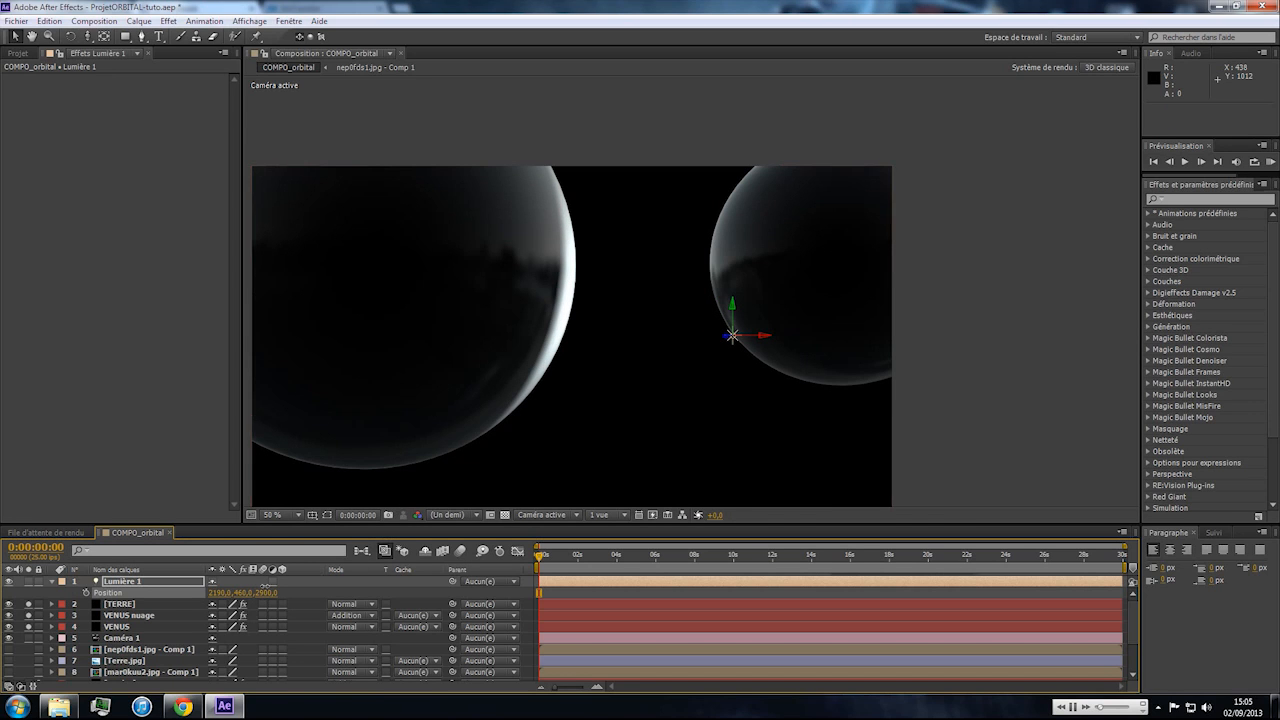
drag(218, 592, 139, 619)
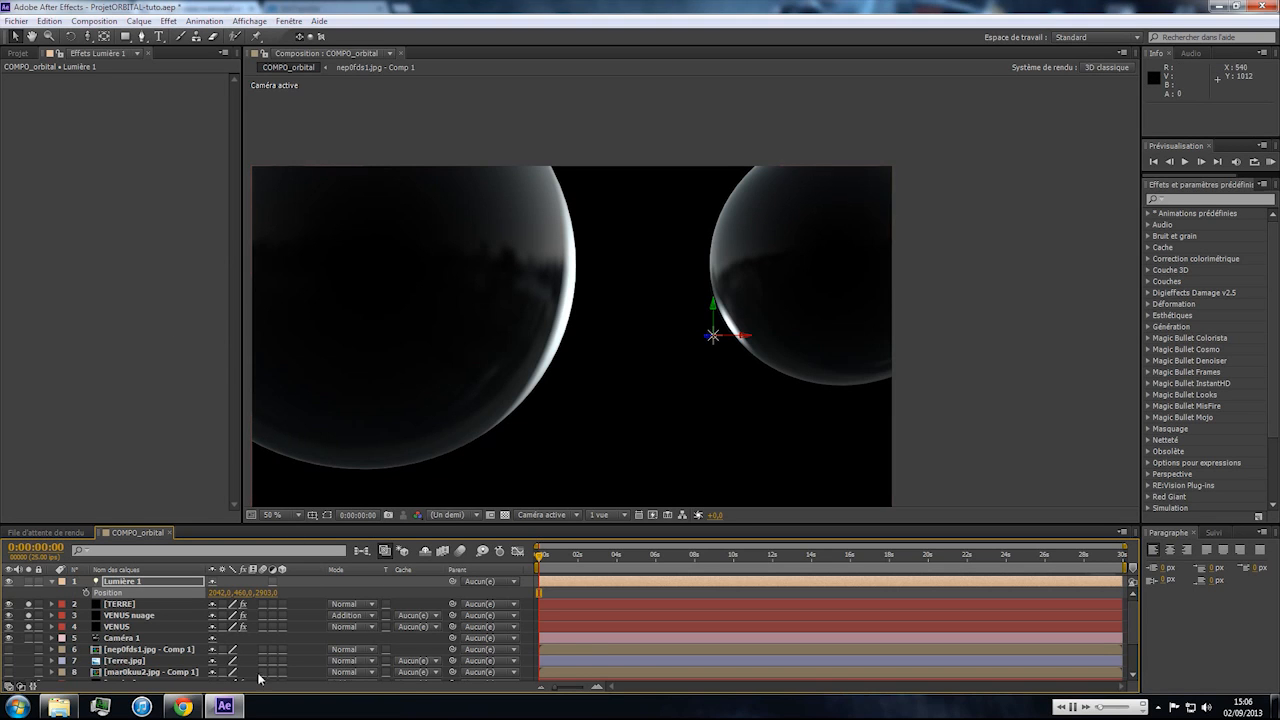
Open the Element scene setup of the TERRE layer and show the environment map as the preview background.
scroll(103, 648, down, 3)
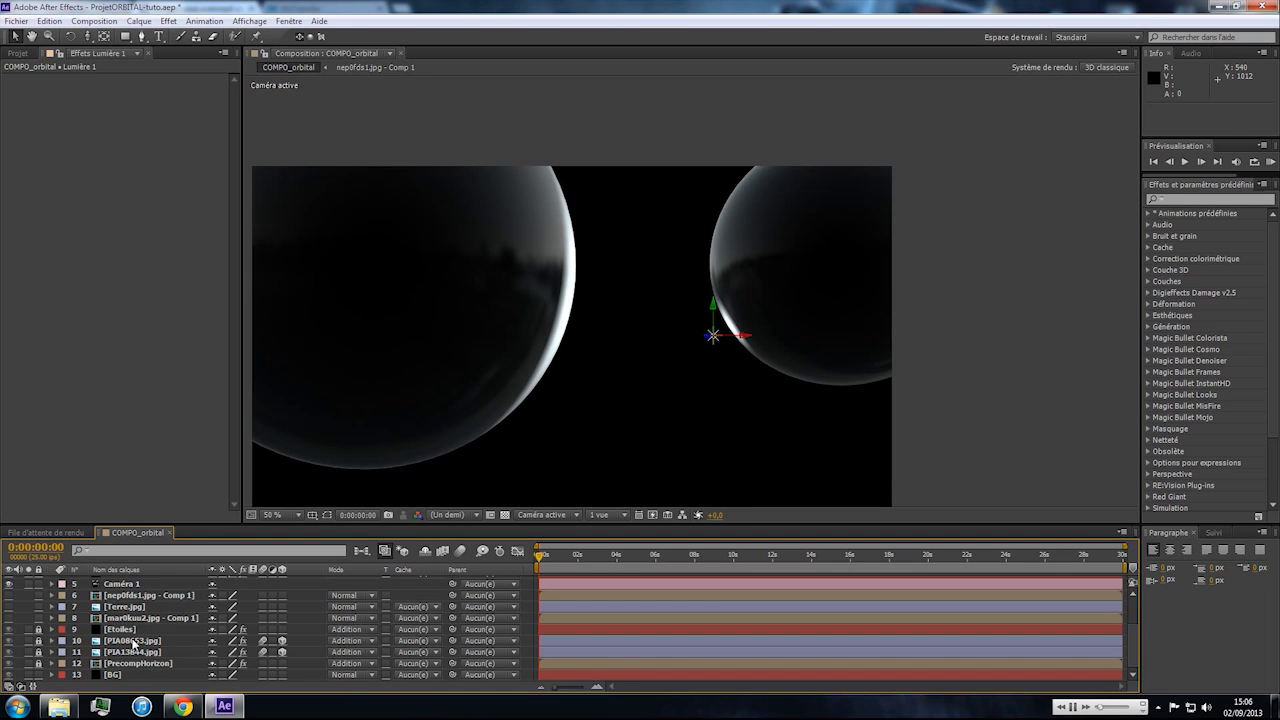
scroll(173, 626, up, 3)
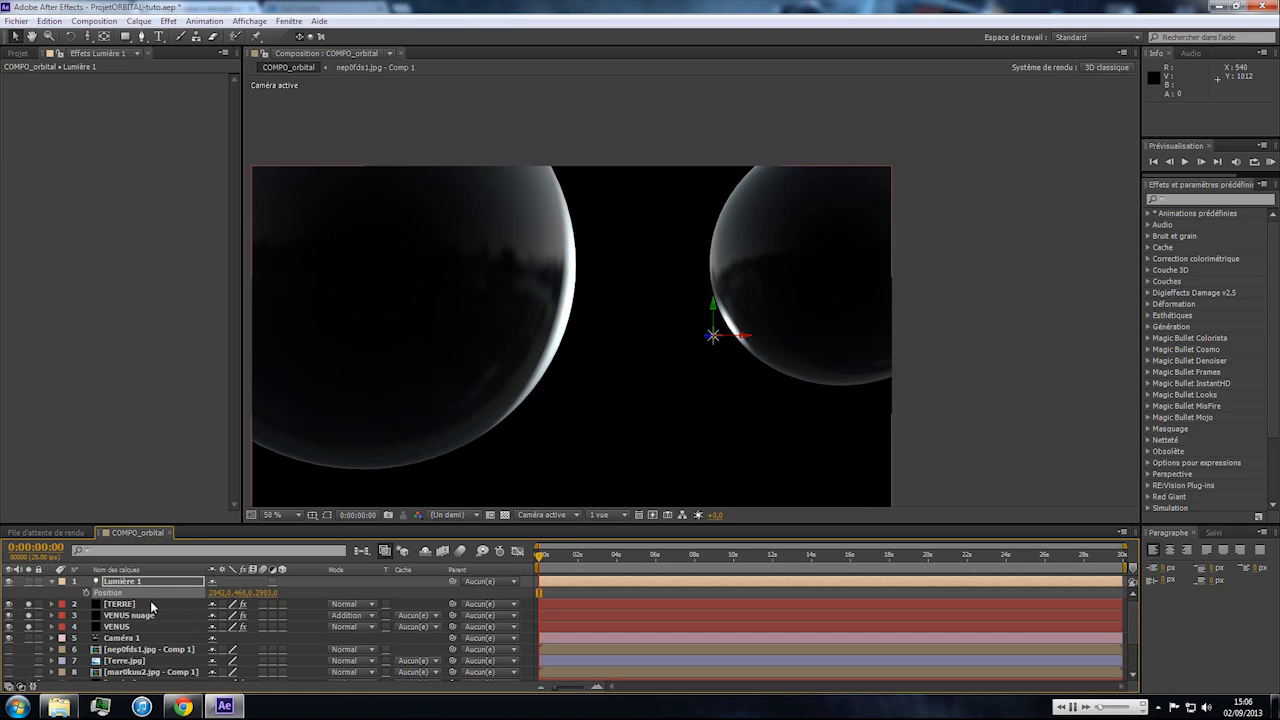
click(135, 604)
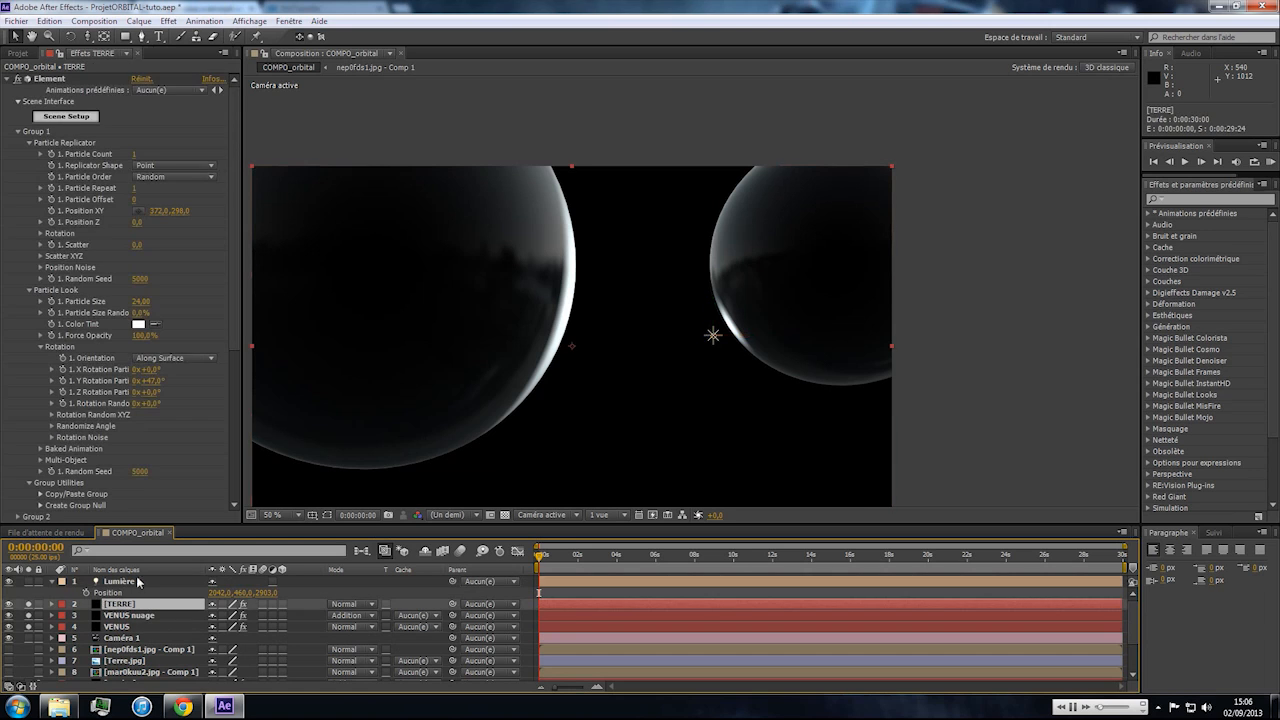
click(88, 118)
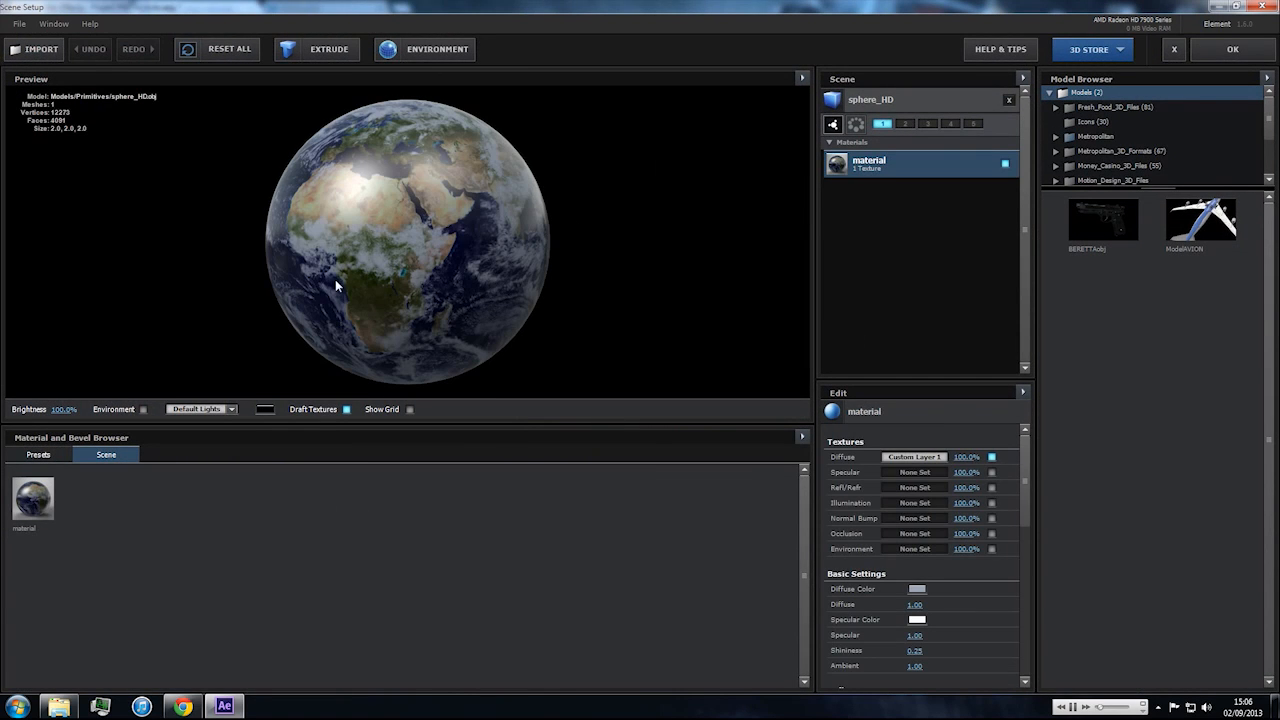
click(143, 410)
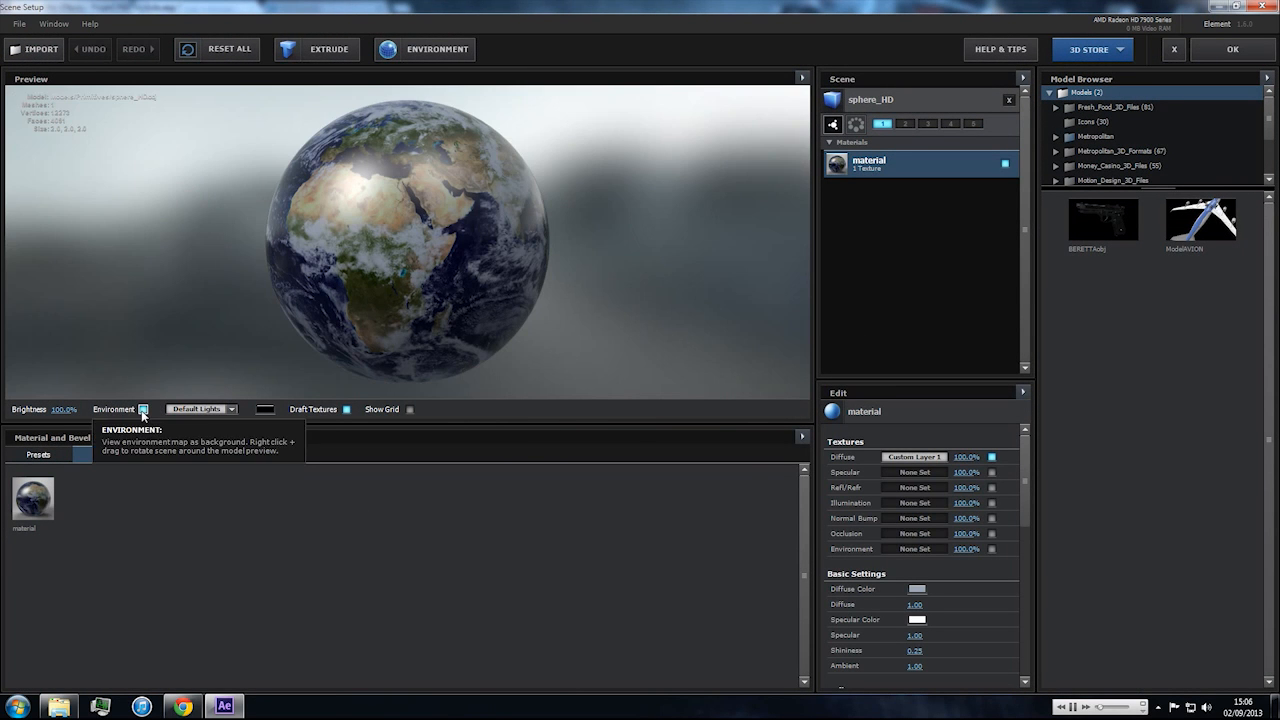
click(143, 410)
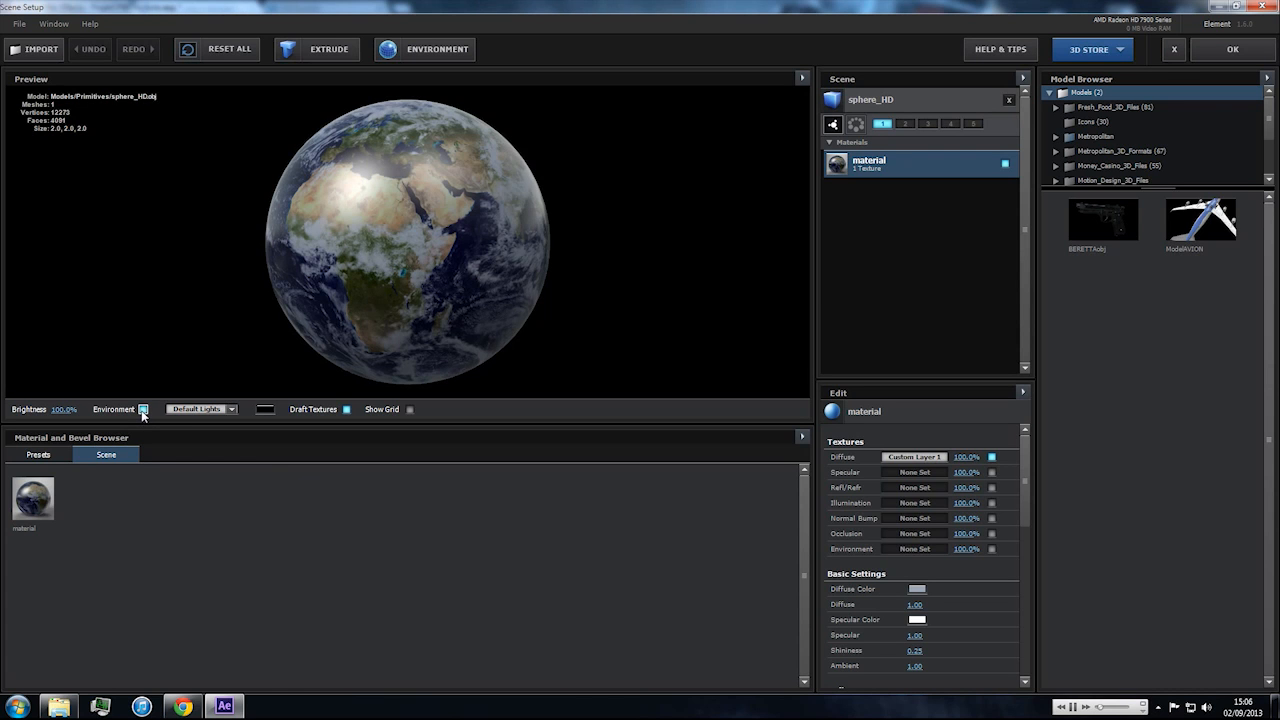
click(143, 410)
Replace TERRE's default environment texture with the empty Custom Layer 2 and confirm the scene setup.
click(438, 51)
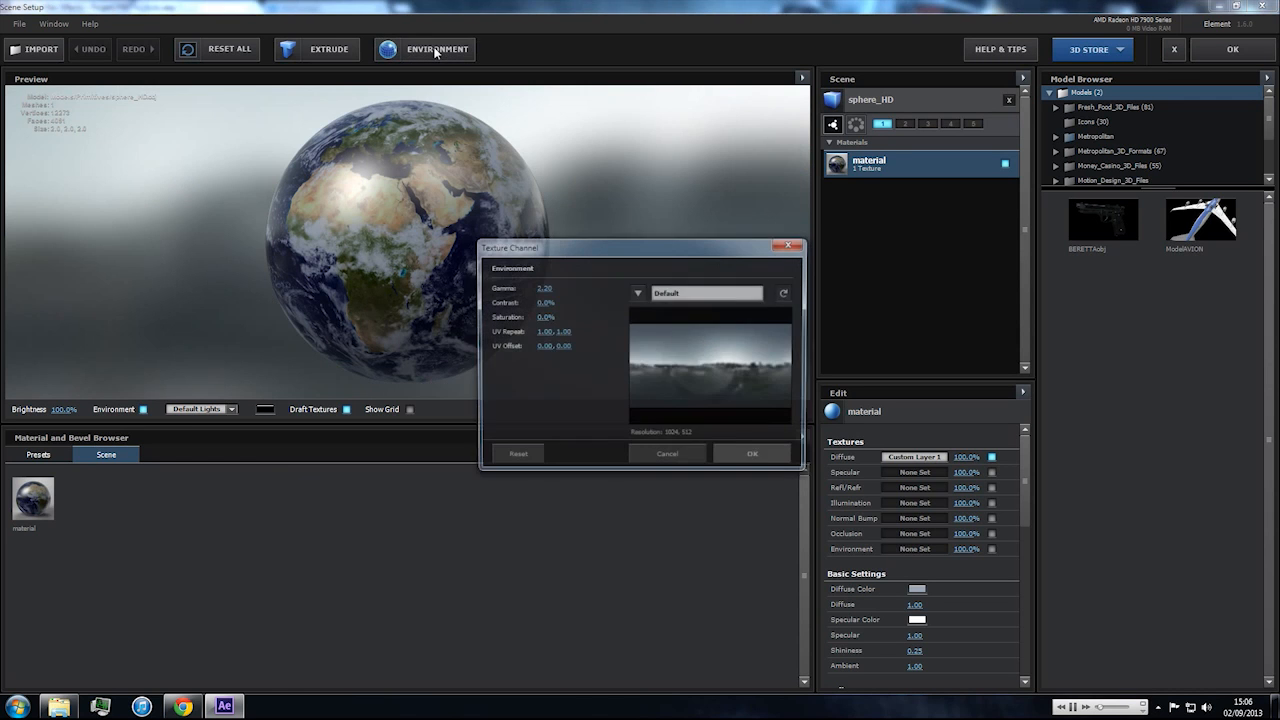
click(636, 293)
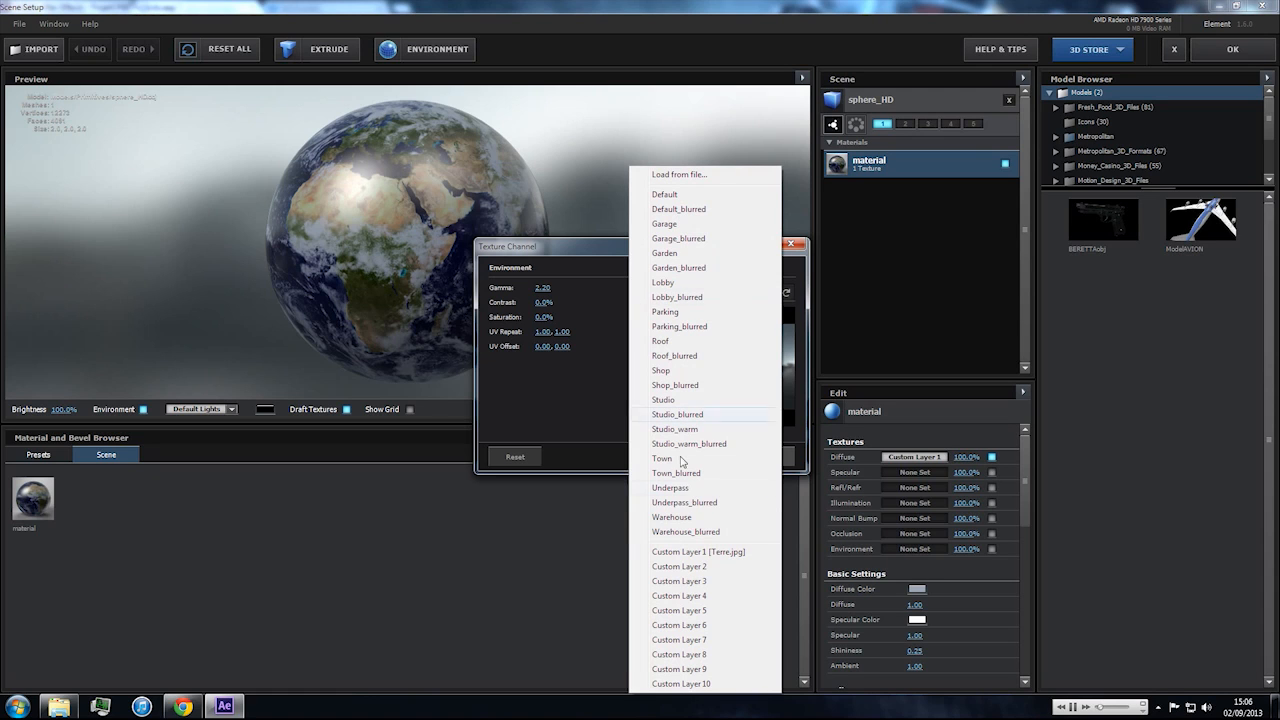
click(702, 566)
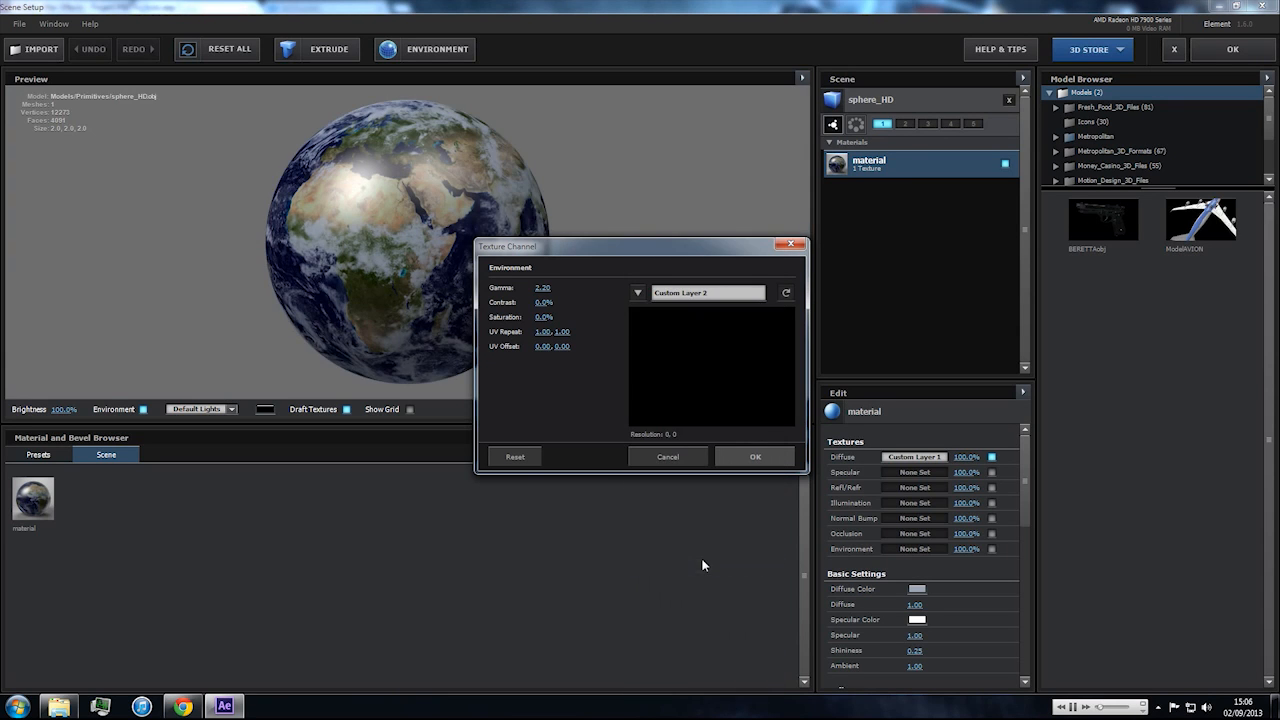
click(721, 455)
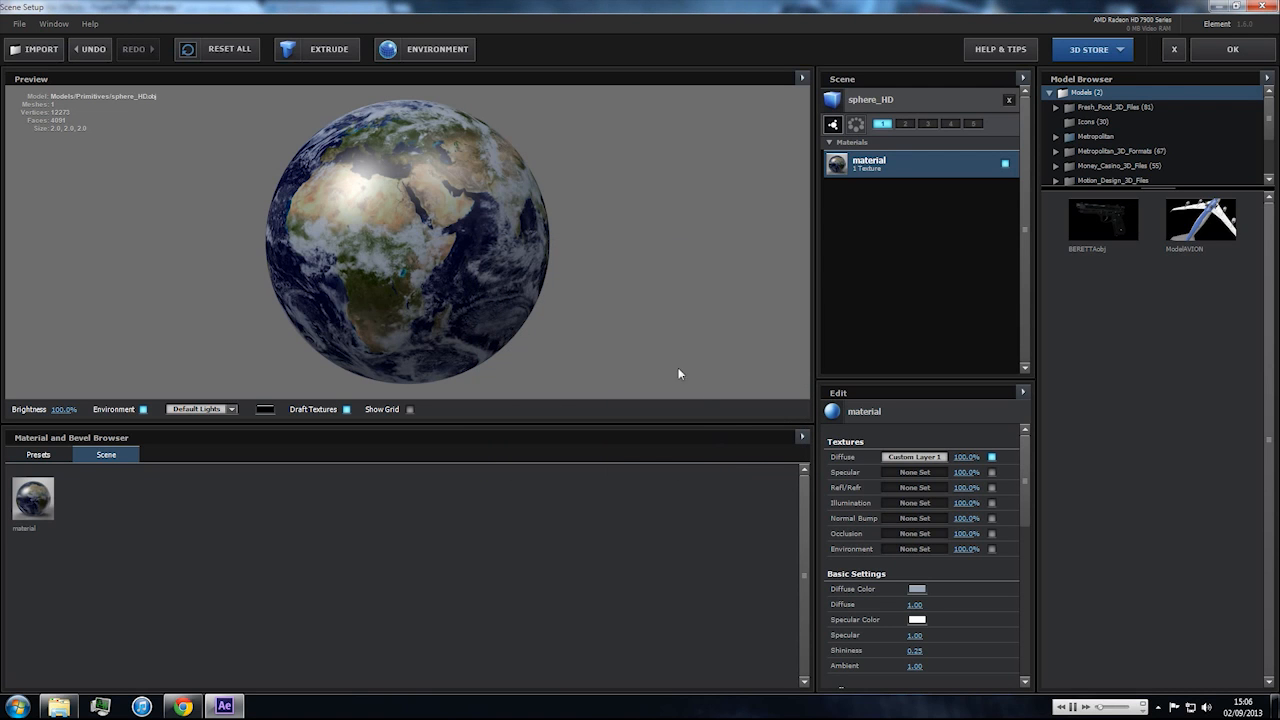
click(1200, 54)
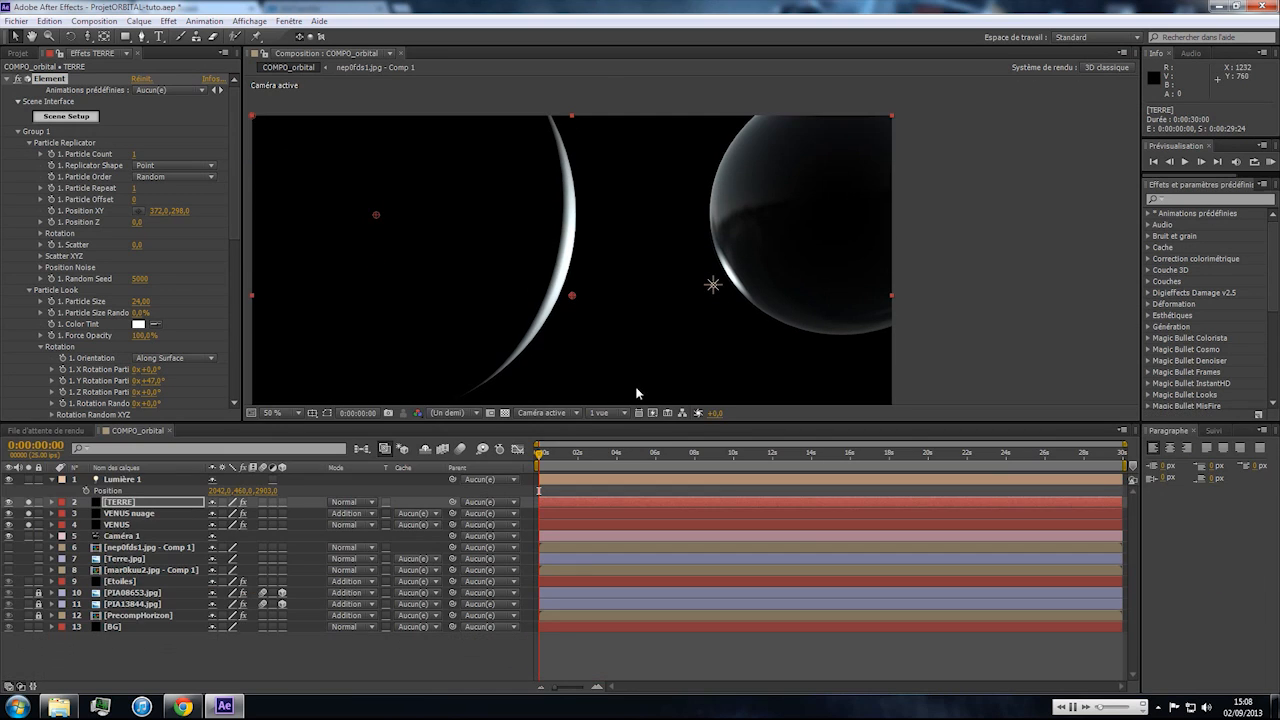
Replace the default environment texture in the VENUS layer's Element scene with the empty Custom Layer 5 and confirm the scene setup.
click(156, 515)
click(150, 525)
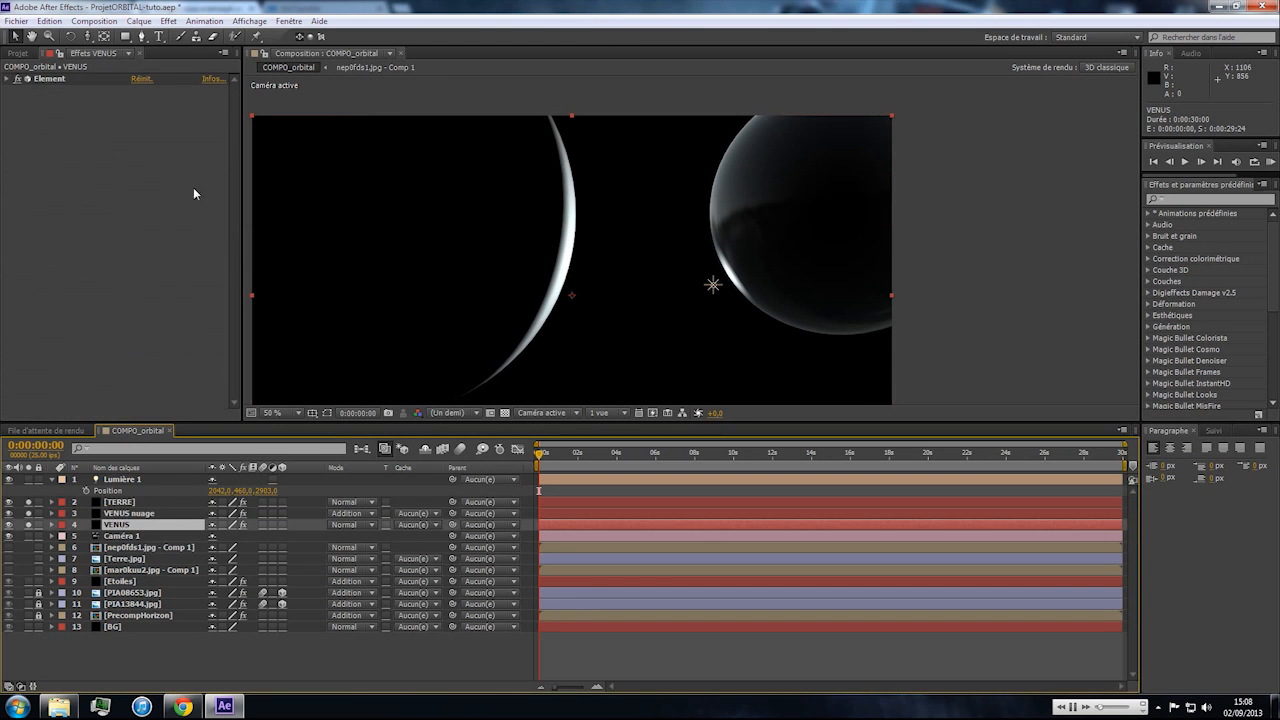
click(36, 77)
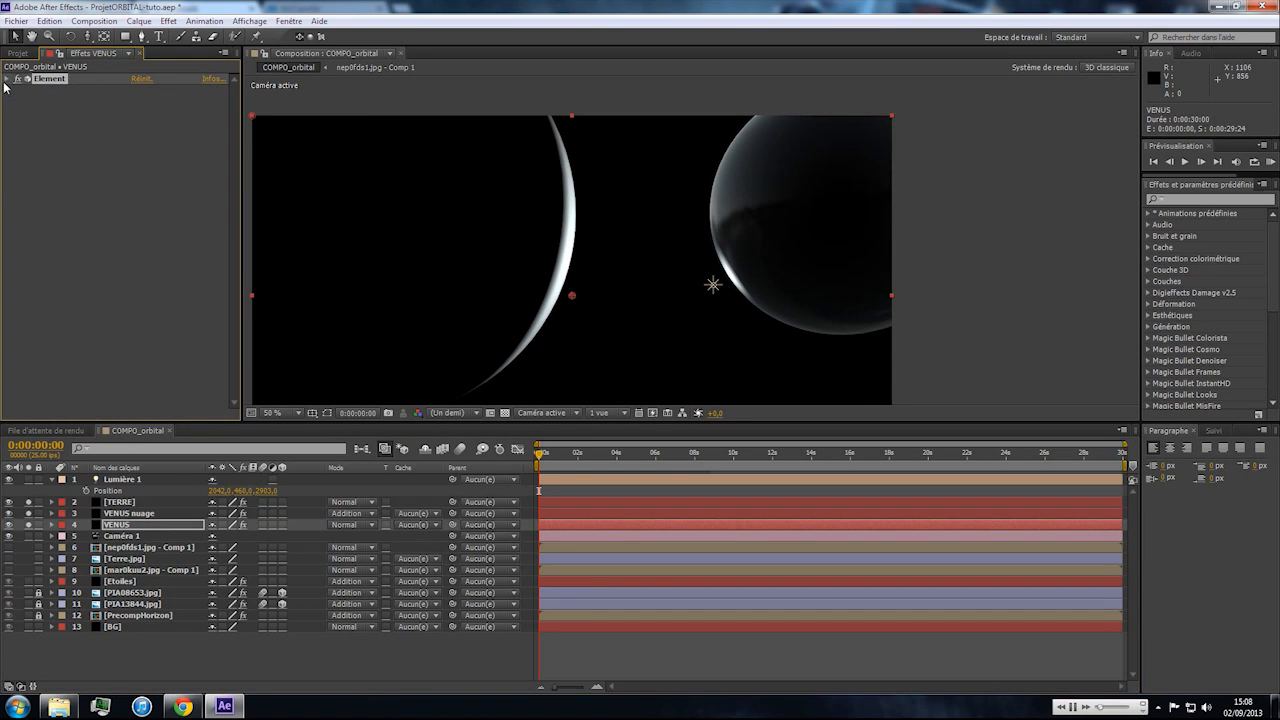
click(9, 79)
click(62, 116)
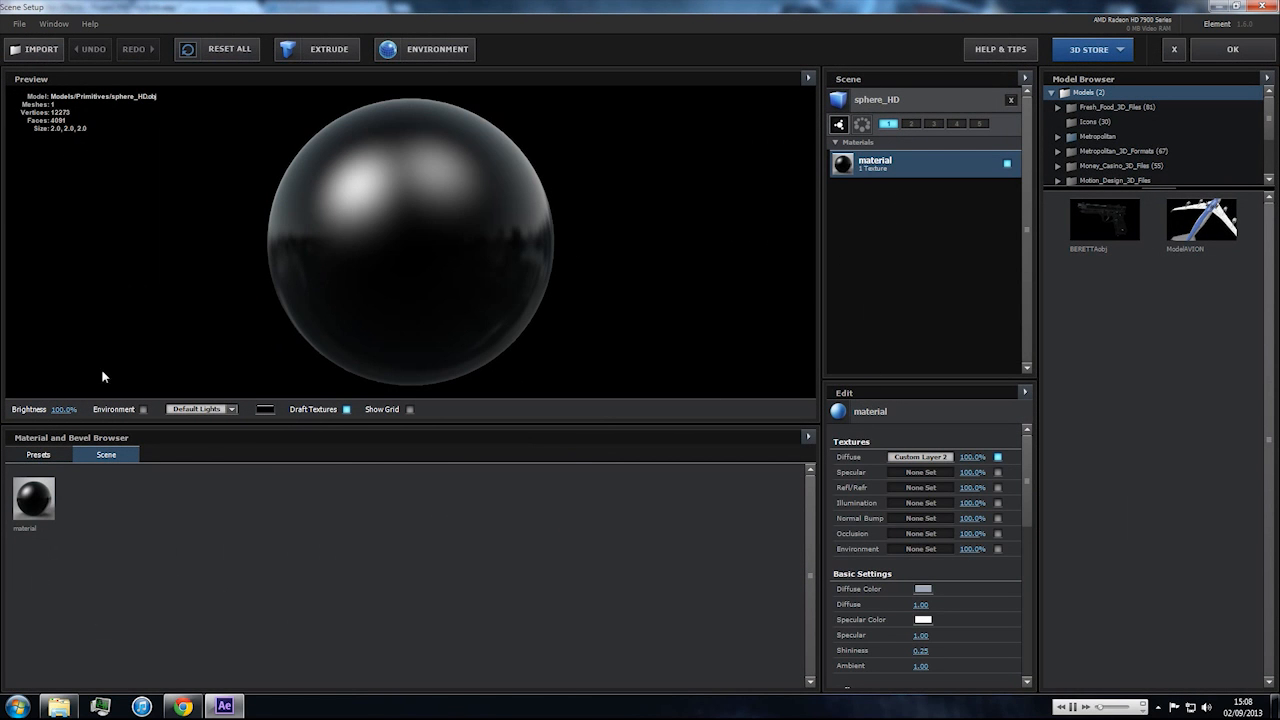
click(424, 49)
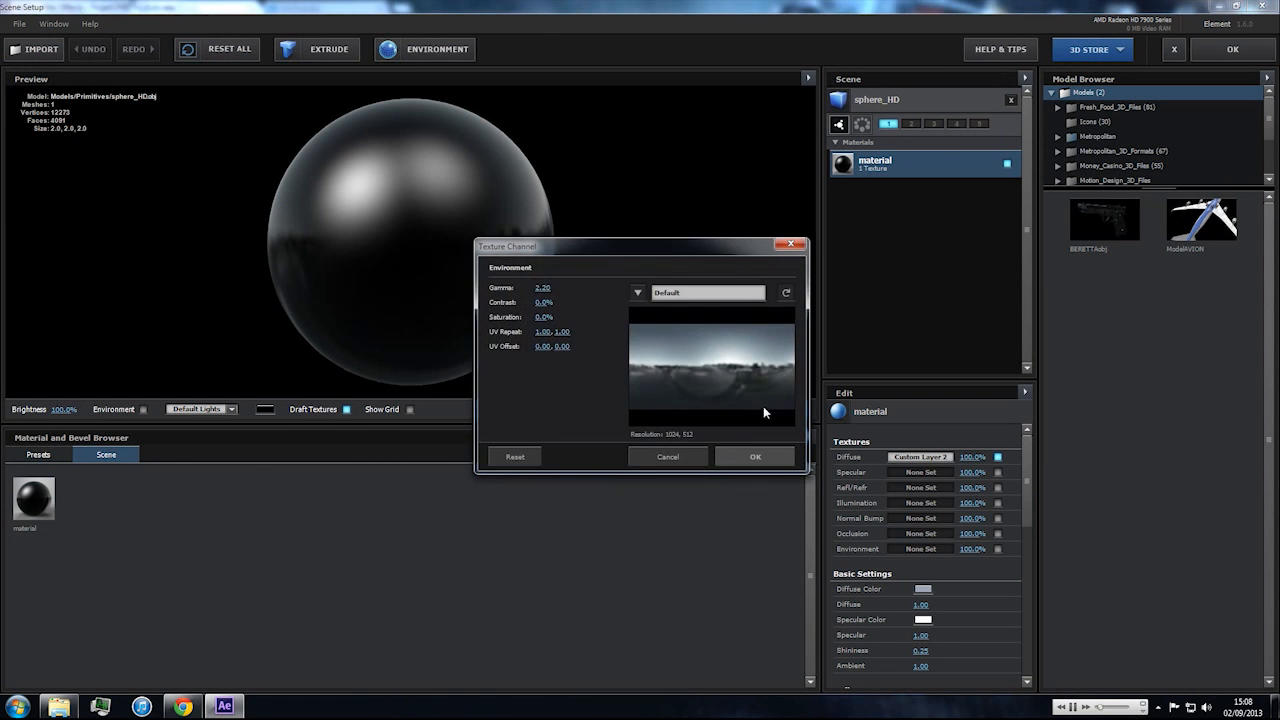
click(637, 292)
click(714, 566)
click(755, 456)
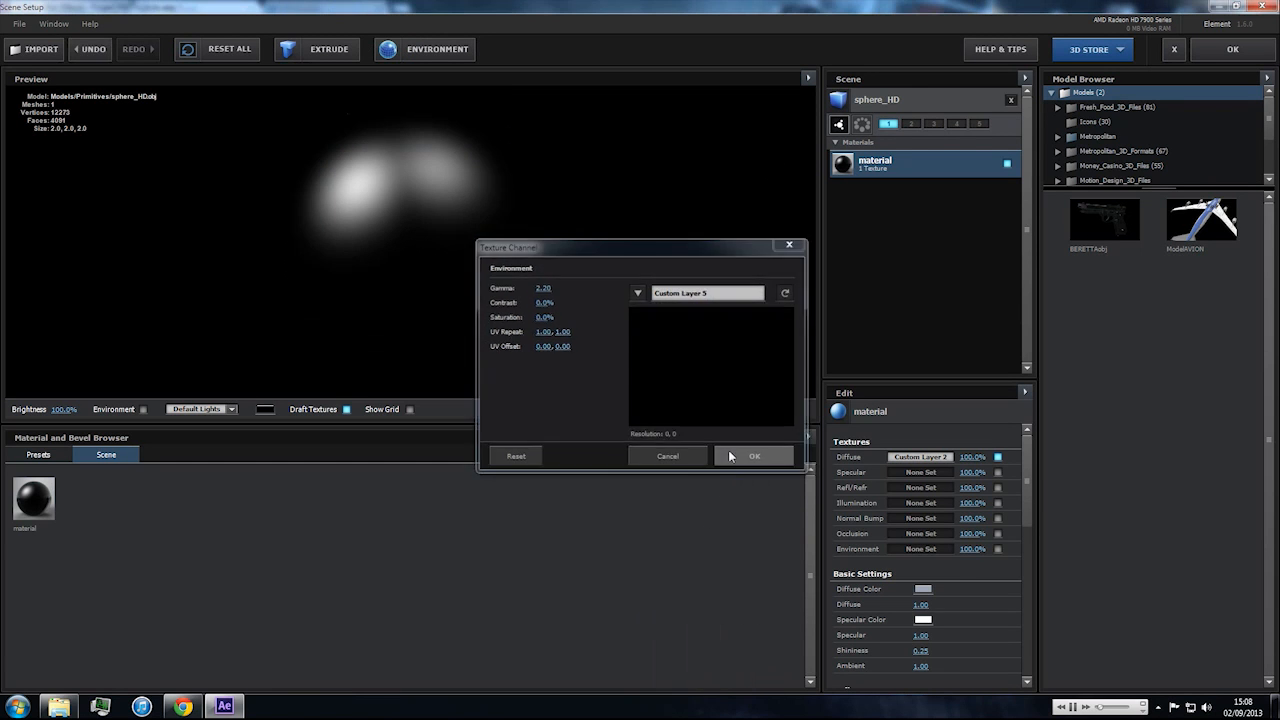
click(1232, 49)
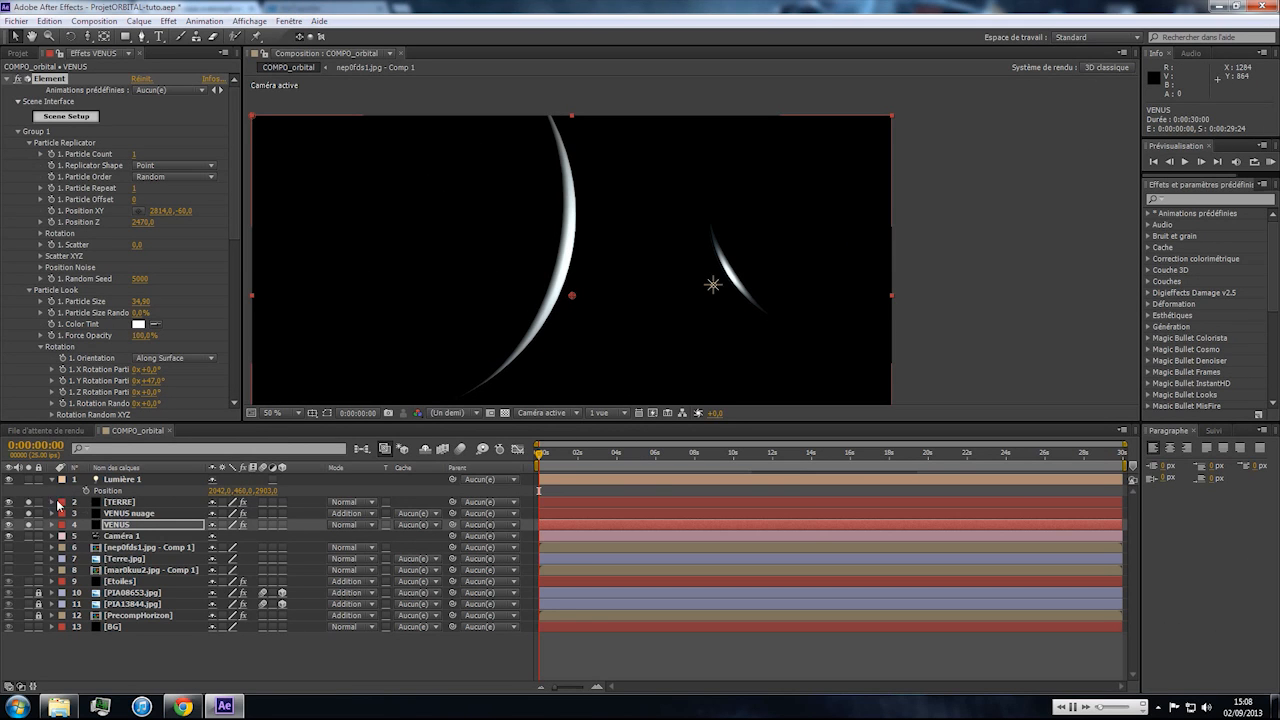
Add Default Lights as extra lighting in the Element render settings of the TERRE layer.
click(111, 501)
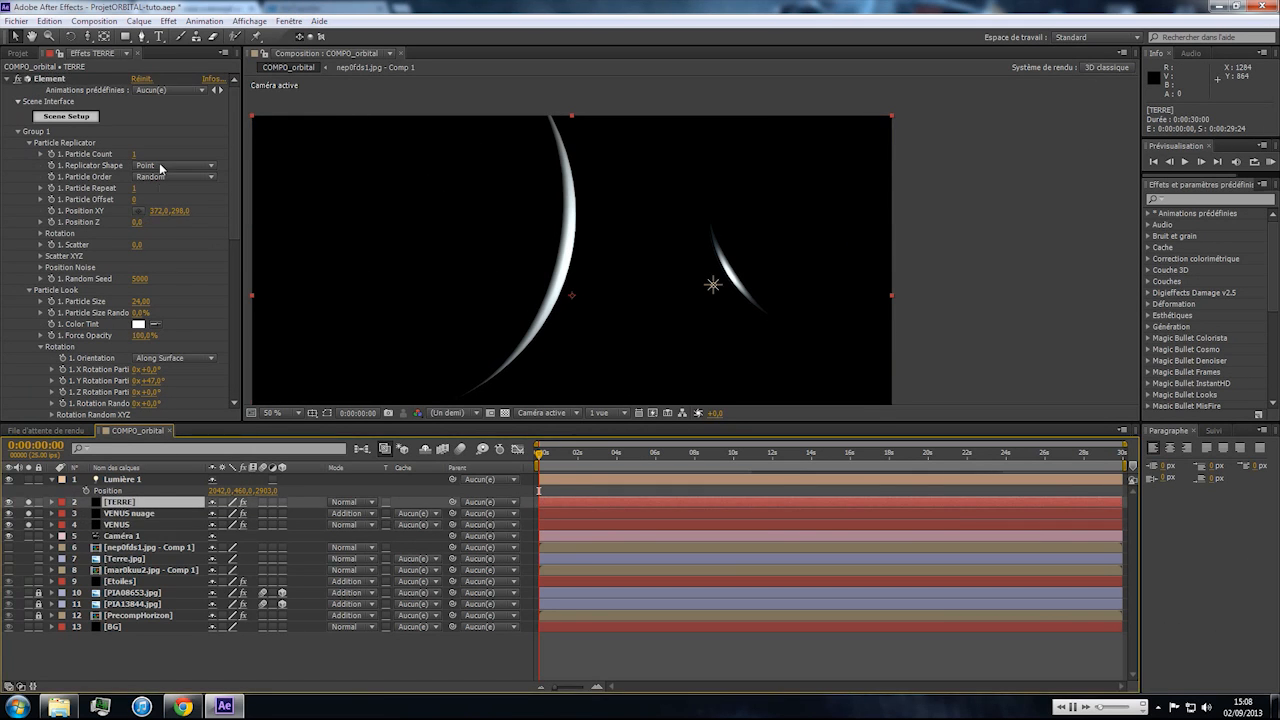
scroll(160, 168, down, 4)
scroll(165, 172, down, 2)
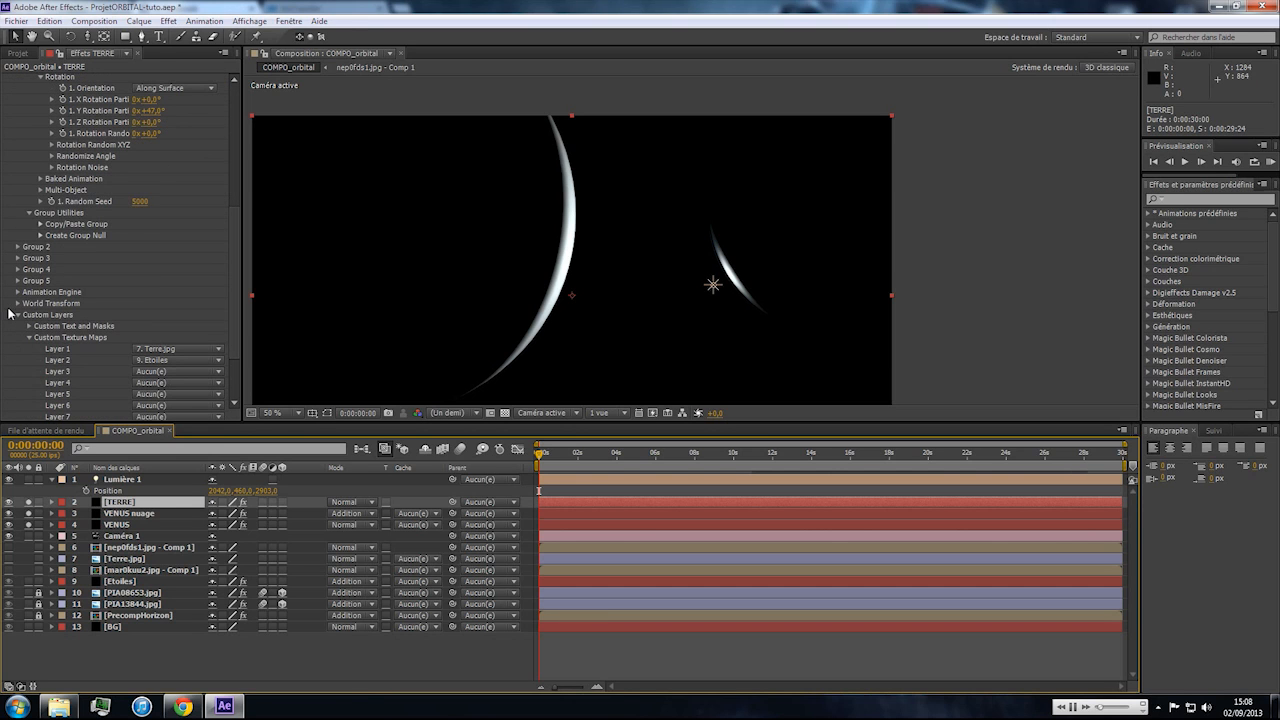
scroll(11, 320, down, 2)
click(17, 242)
click(18, 233)
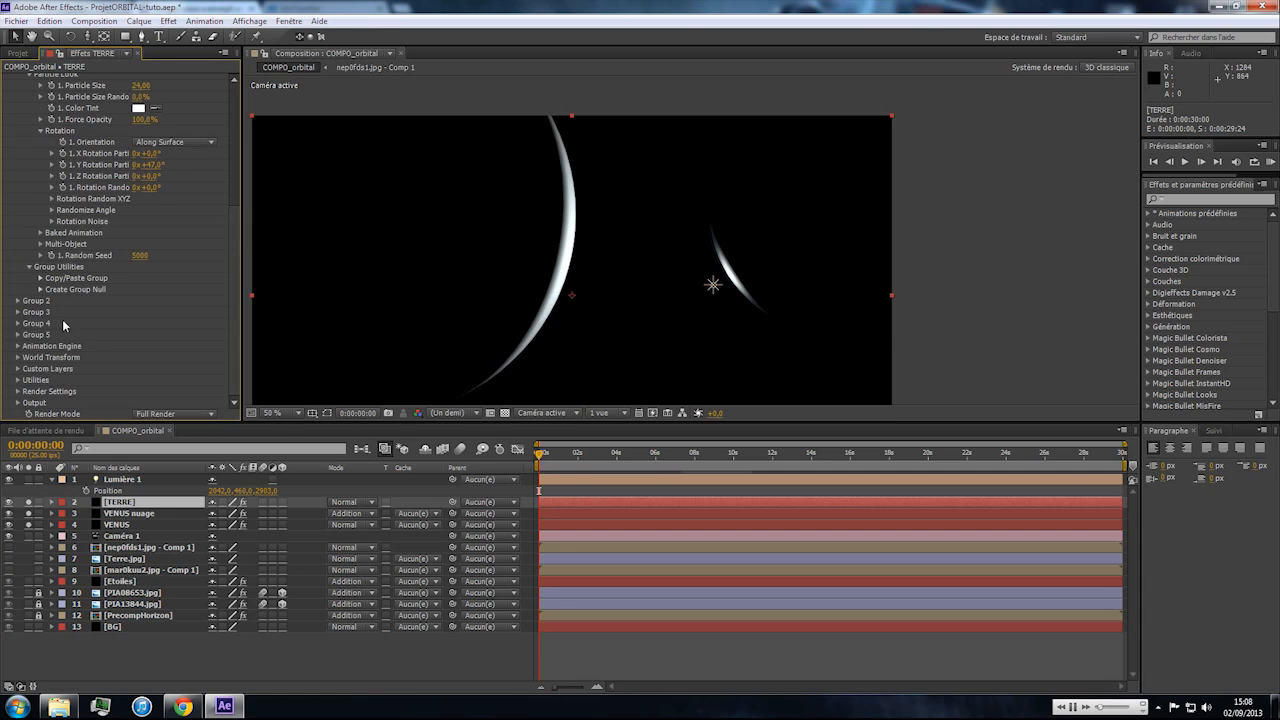
click(17, 391)
scroll(20, 400, down, 4)
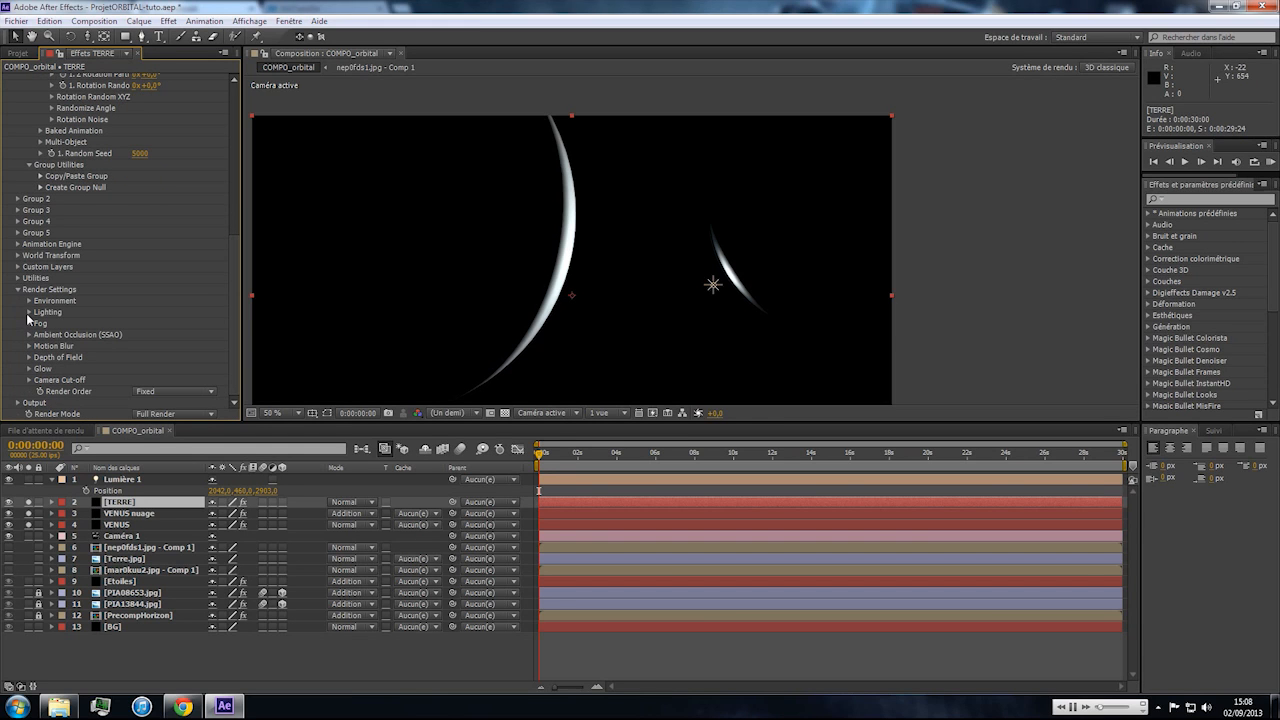
click(29, 312)
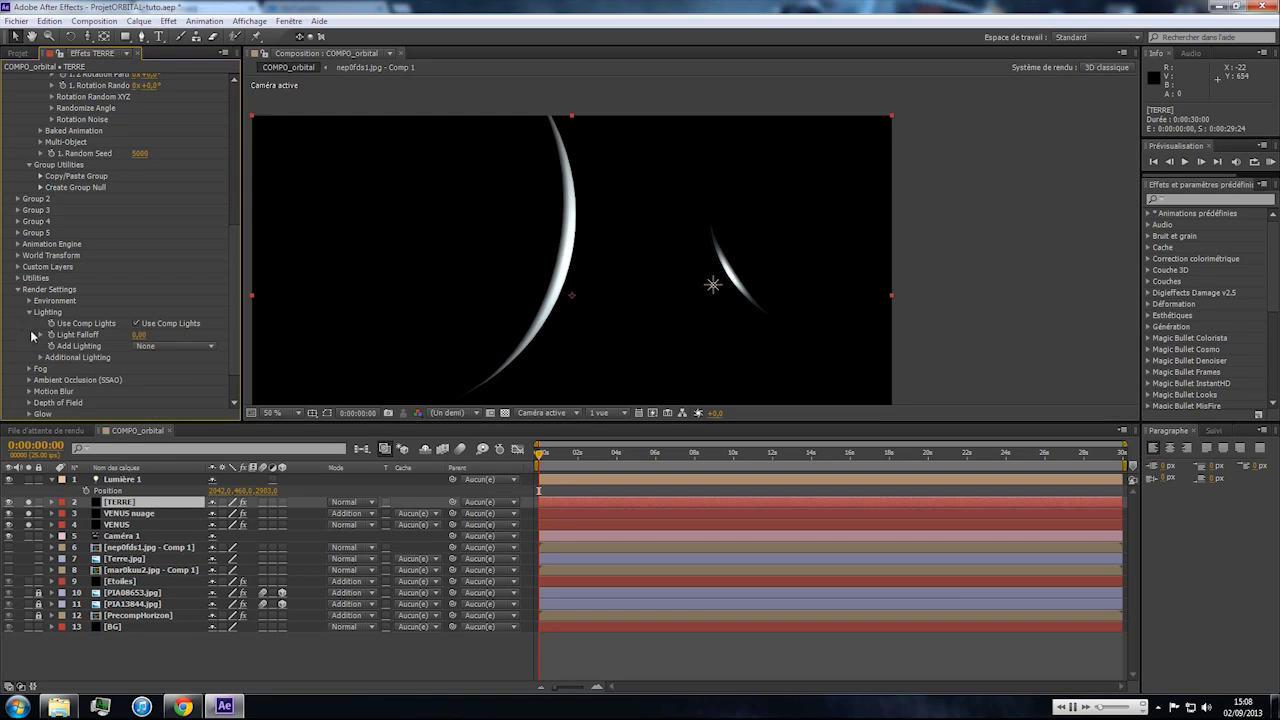
click(163, 348)
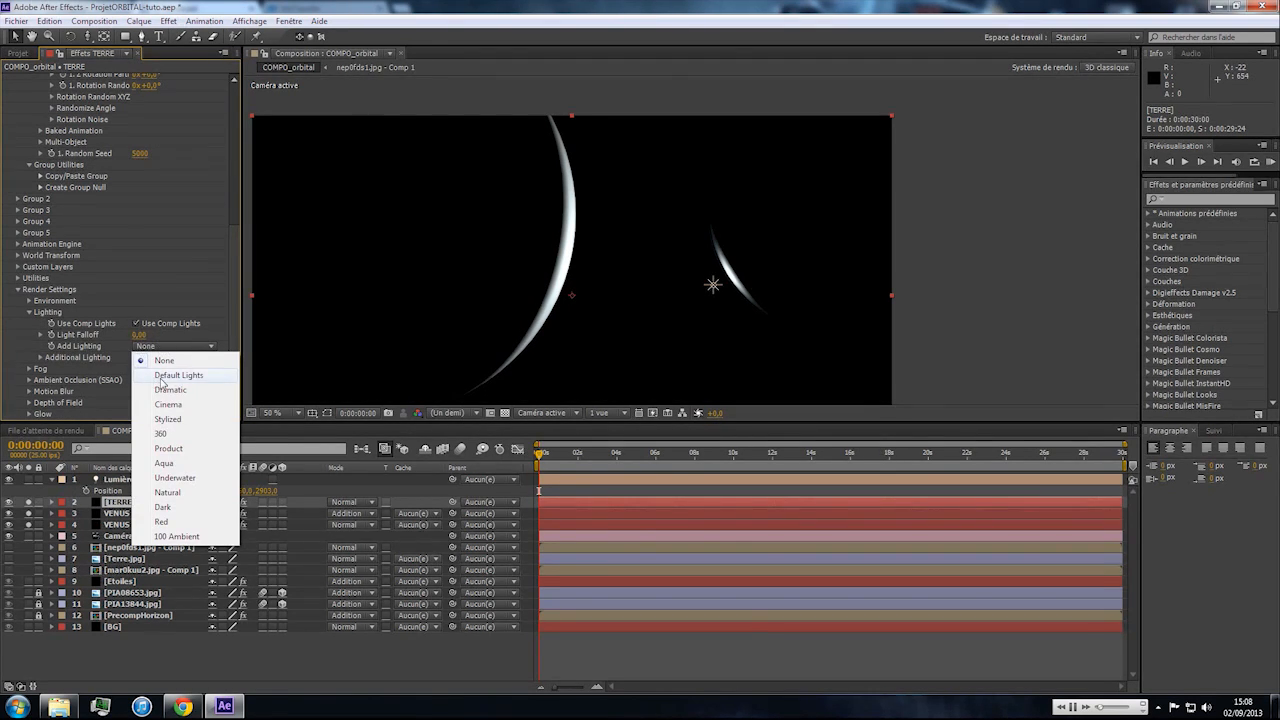
click(161, 378)
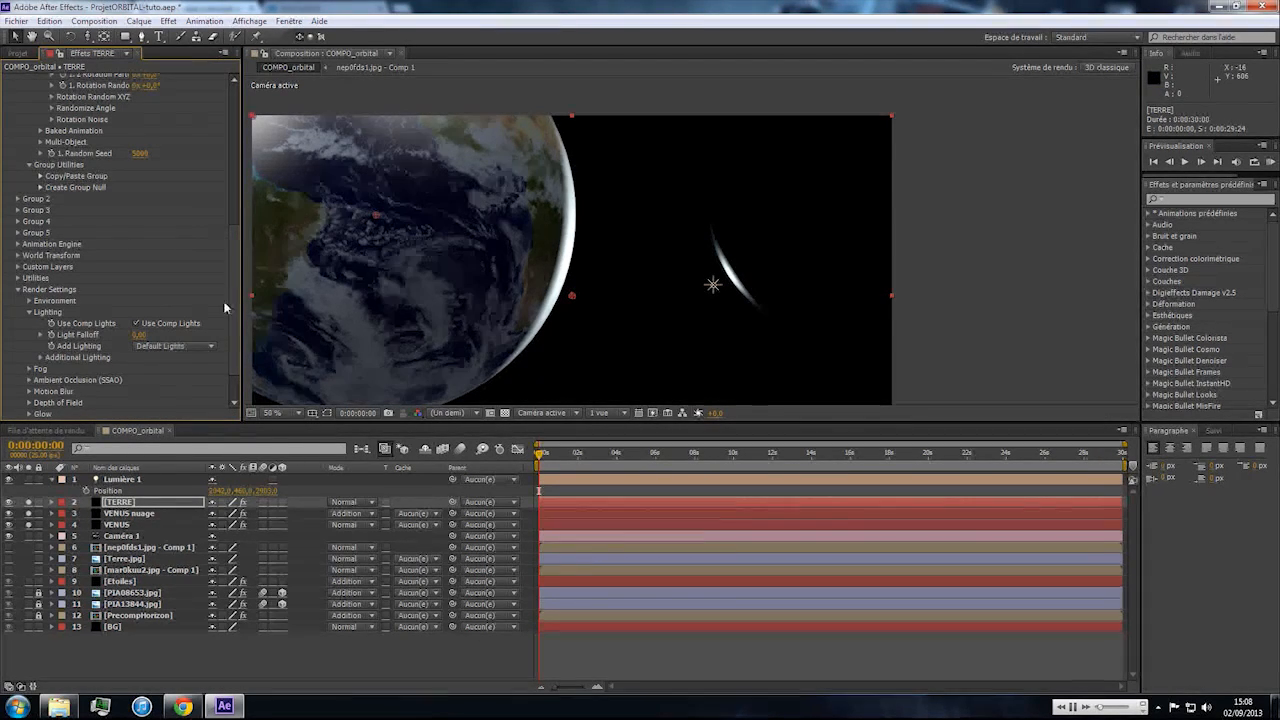
click(177, 347)
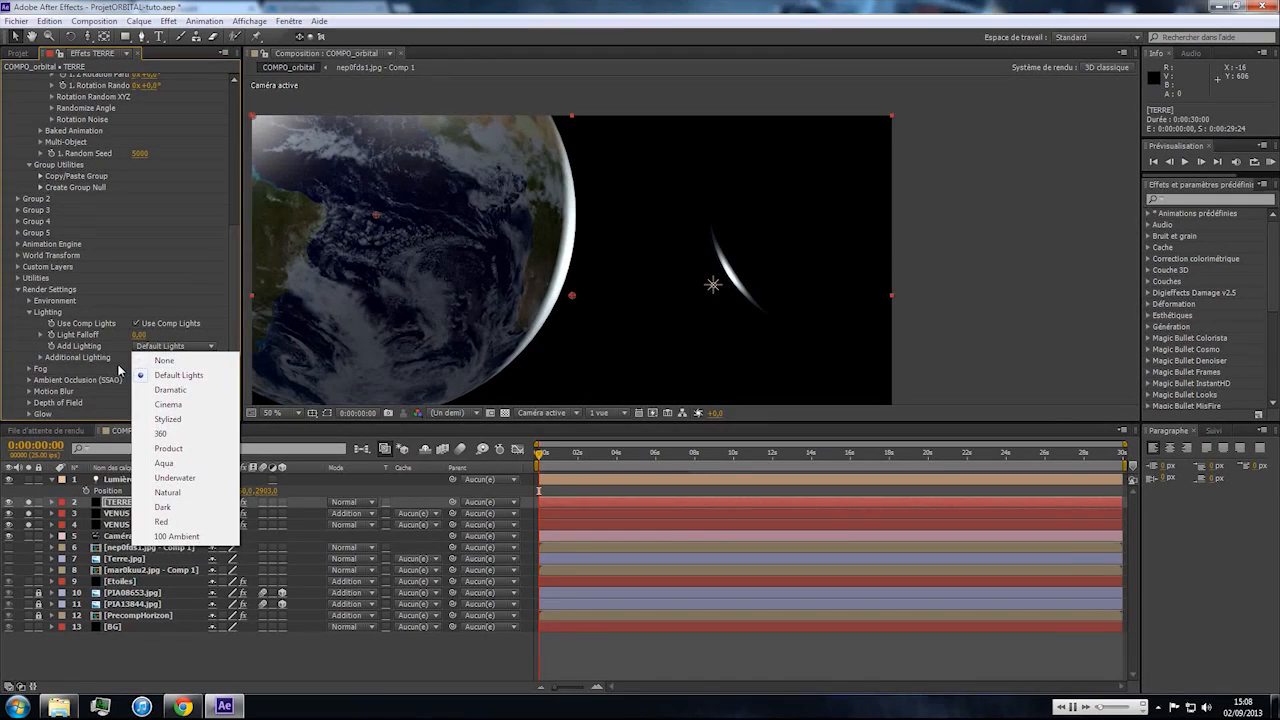
click(63, 364)
Rotate TERRE's additional lighting to 152° on X and 42° on Y, and lower its brightness multiplier to 3%.
click(40, 357)
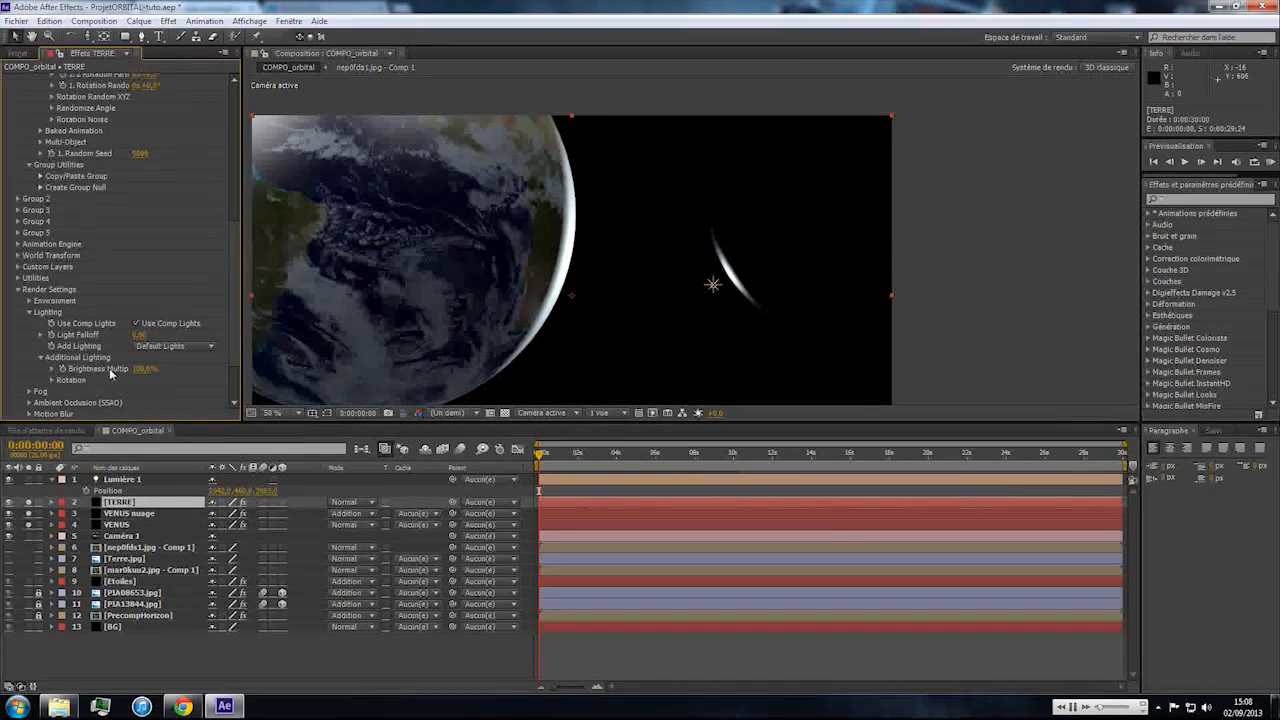
click(52, 381)
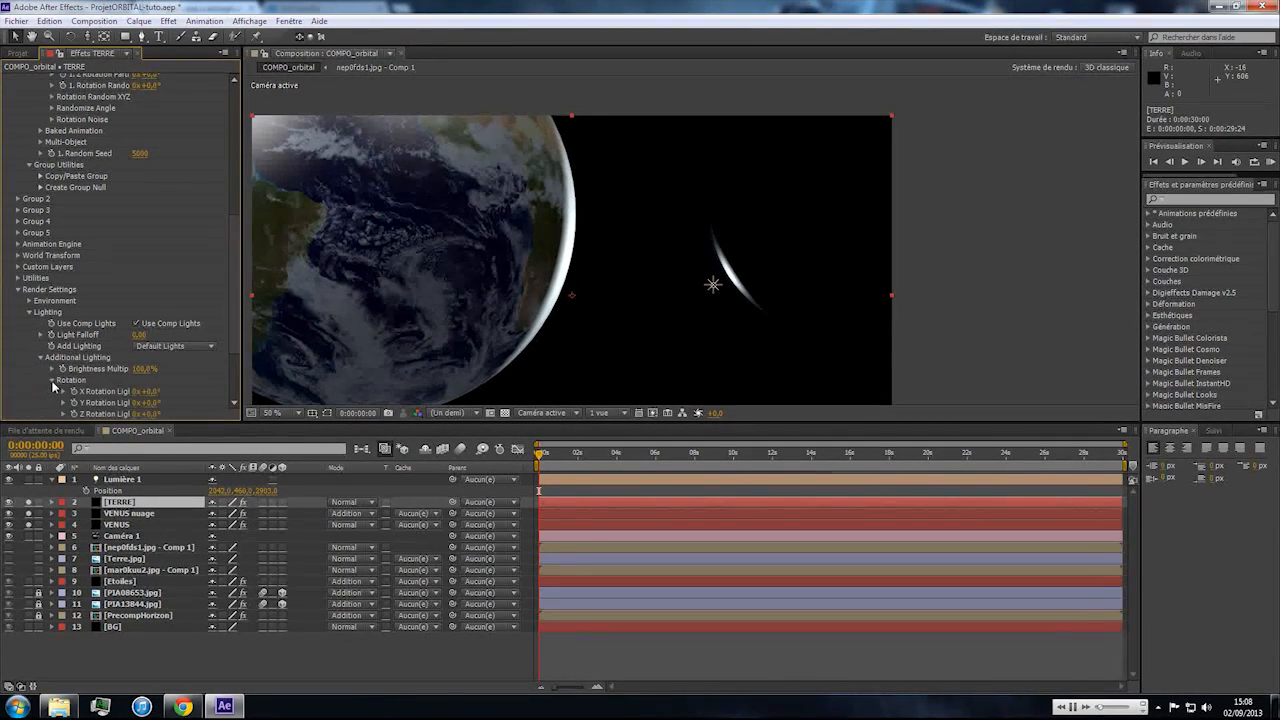
scroll(52, 381, down, 2)
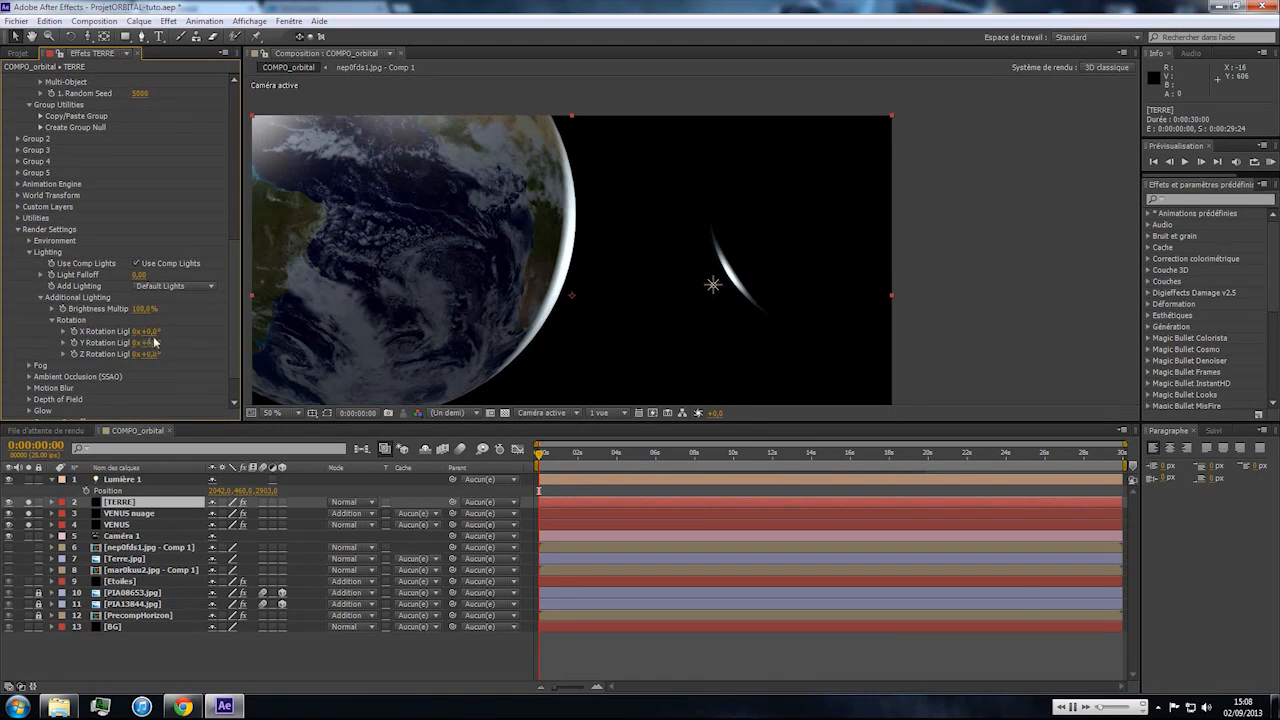
drag(146, 331, 166, 331)
mouse_move(244, 338)
mouse_down()
mouse_move(275, 338)
mouse_move(258, 337)
mouse_up()
drag(149, 348, 189, 354)
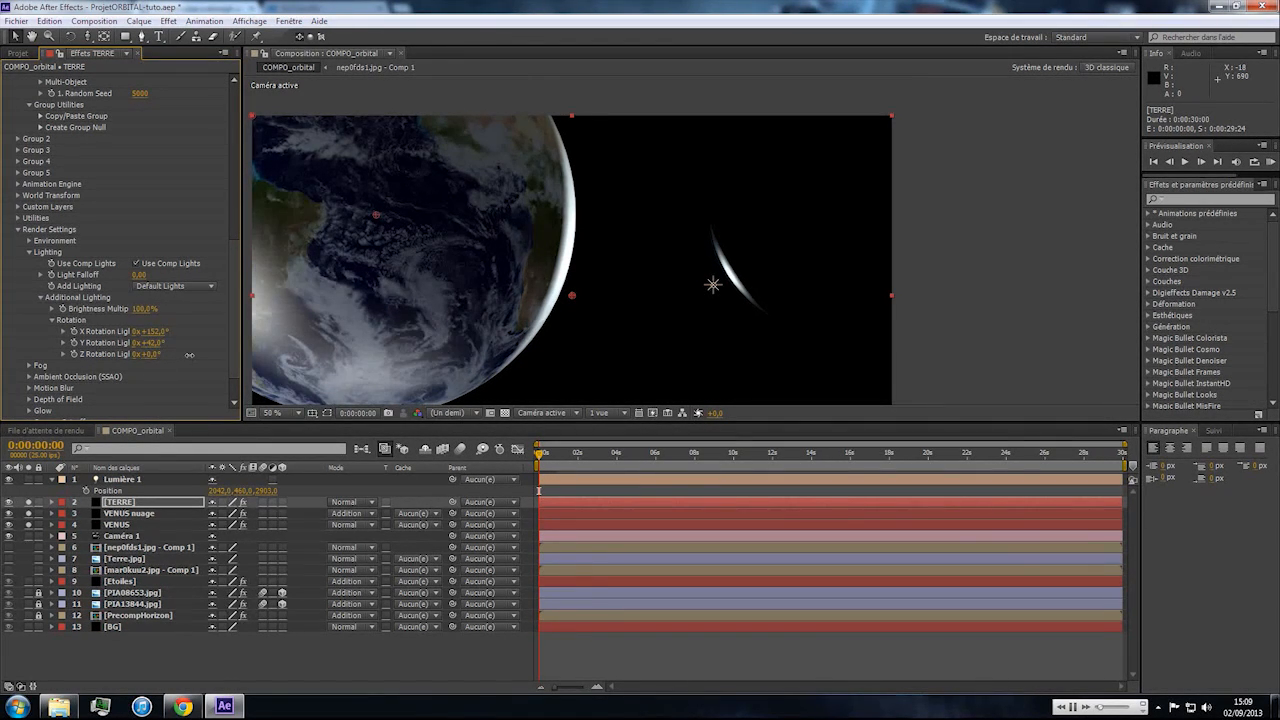
drag(146, 309, 75, 308)
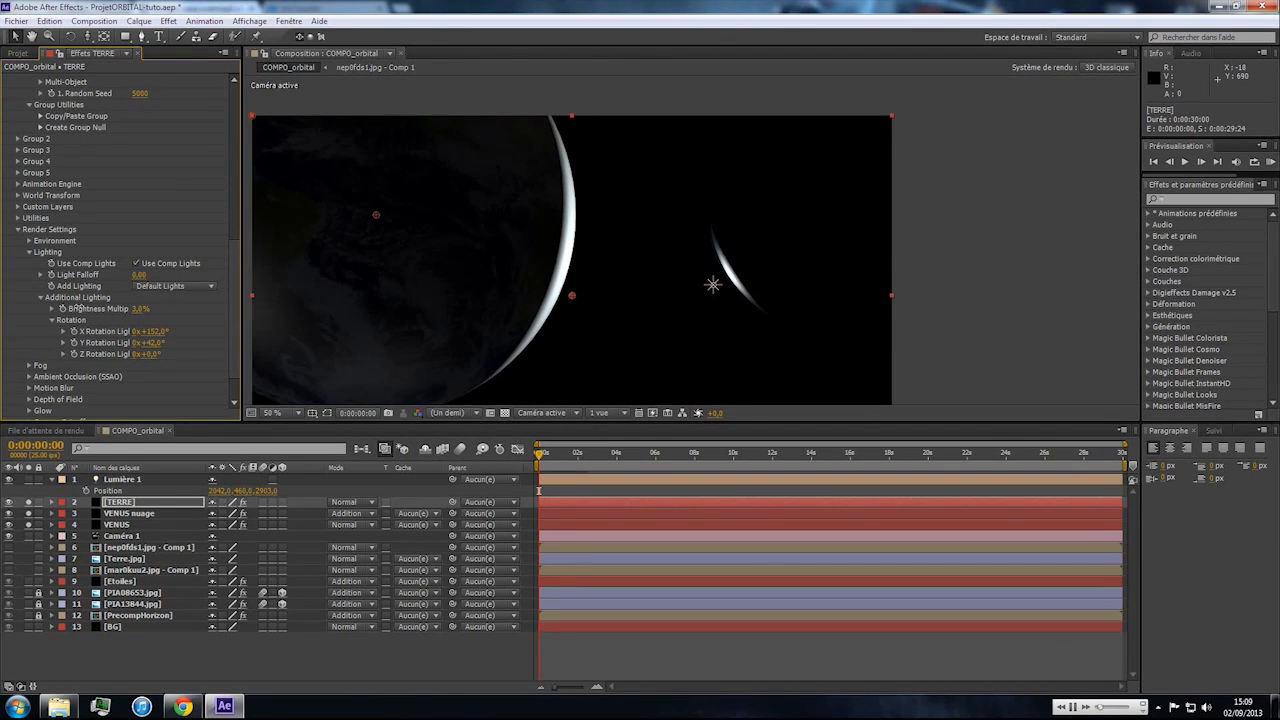
Rotate TERRE's additional lighting to 219° on X, 337° on Y and 105° on Z.
mouse_move(152, 331)
mouse_down()
mouse_move(188, 330)
mouse_move(170, 336)
mouse_move(189, 353)
mouse_up()
right_click(188, 330)
key(Escape)
drag(310, 316, 316, 309)
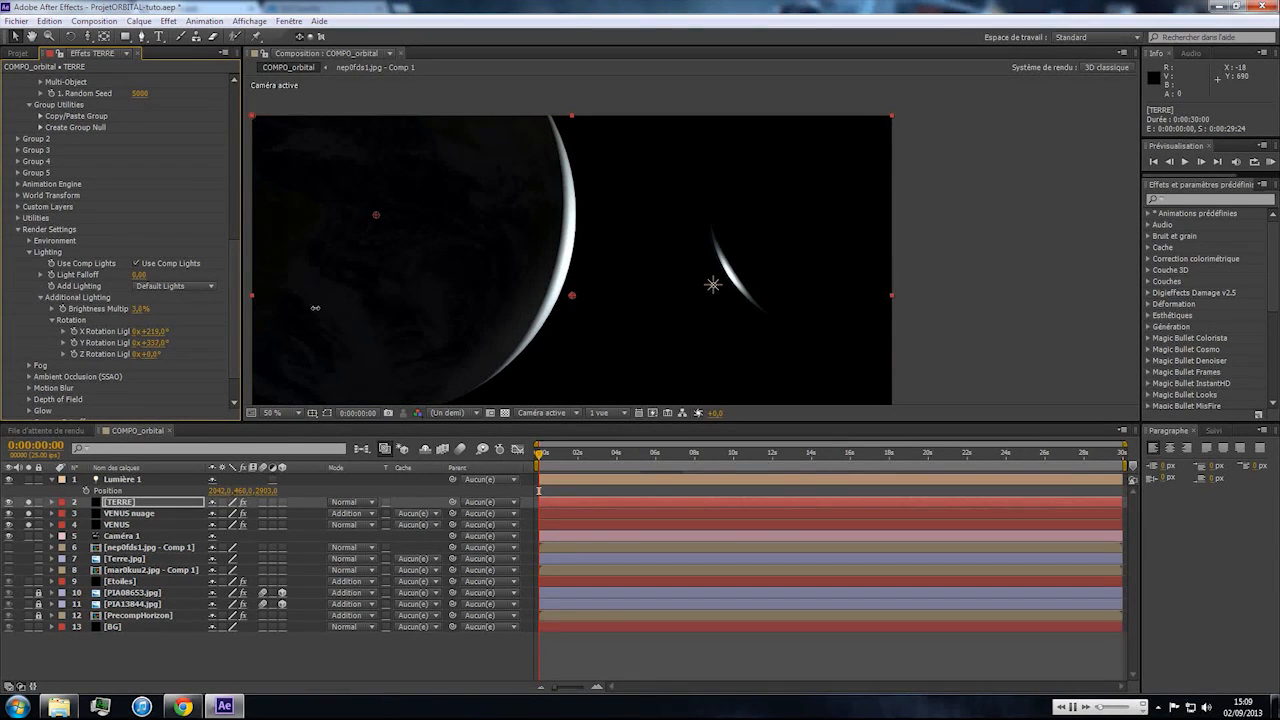
drag(145, 352, 226, 352)
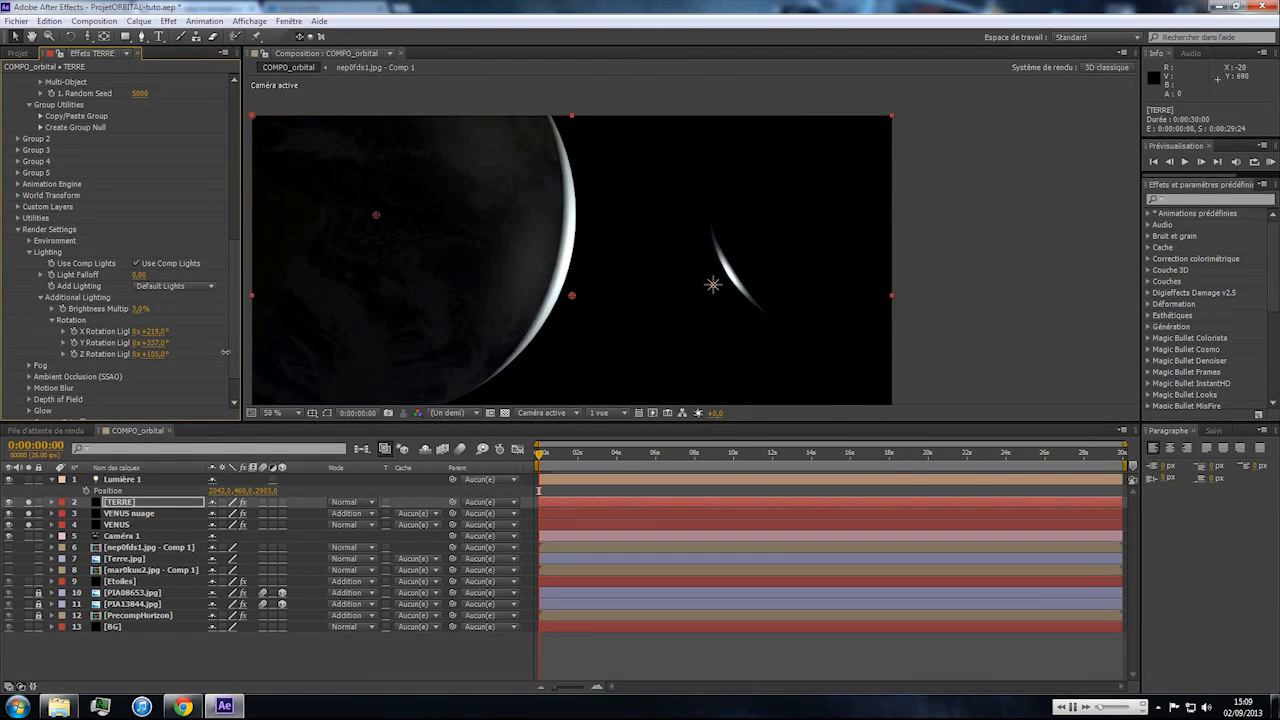
Set the brightness multiplier of TERRE's additional lighting to 10%.
drag(138, 315, 165, 315)
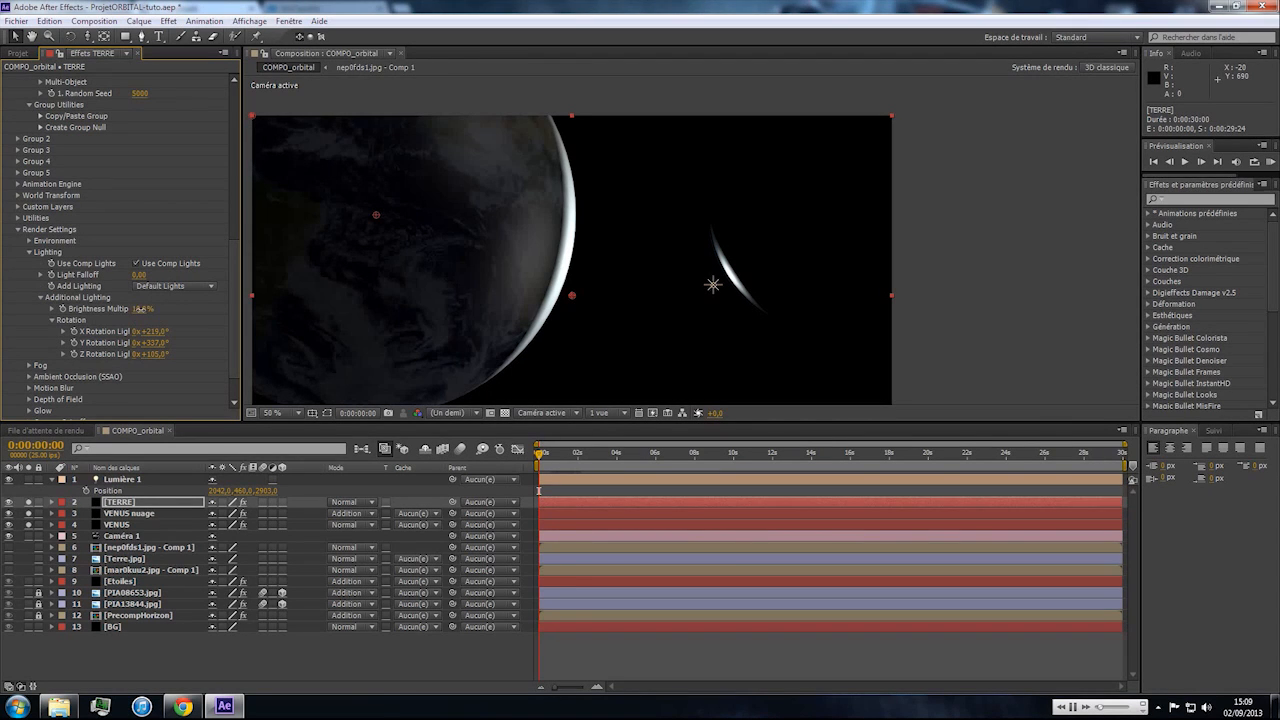
text(10)
key(Return)
scroll(482, 300, down, 2)
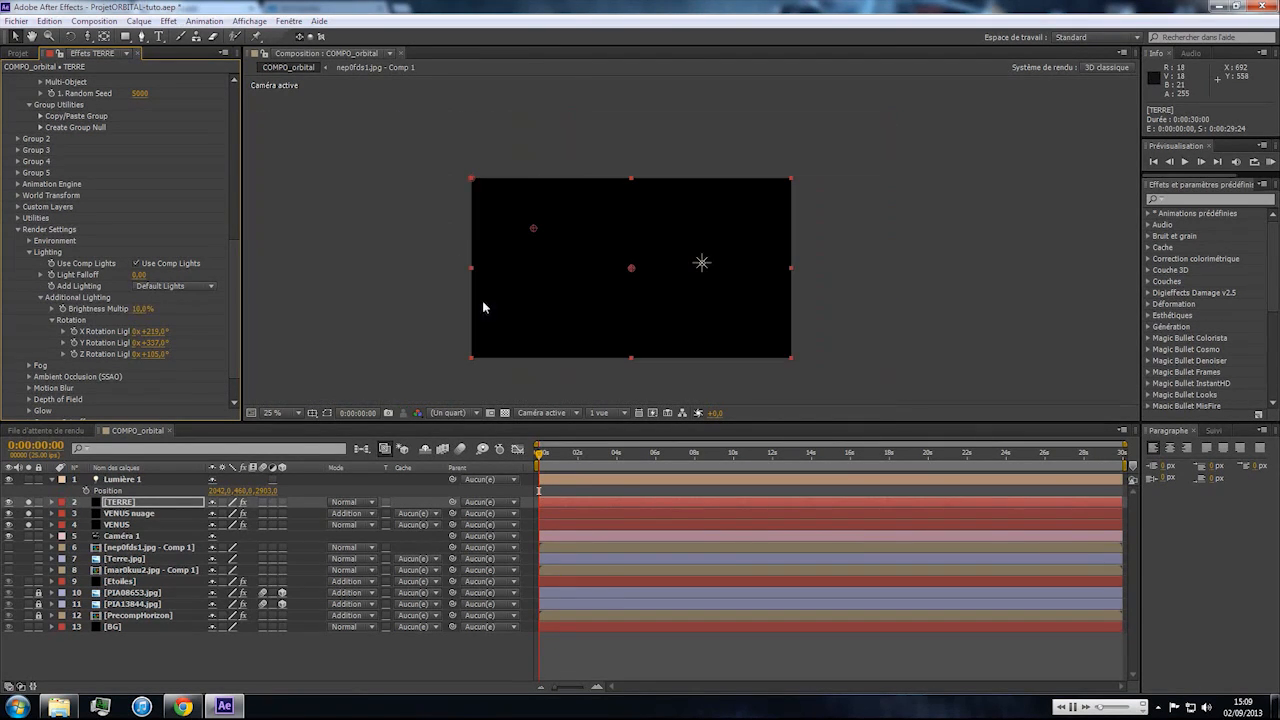
scroll(723, 280, up, 2)
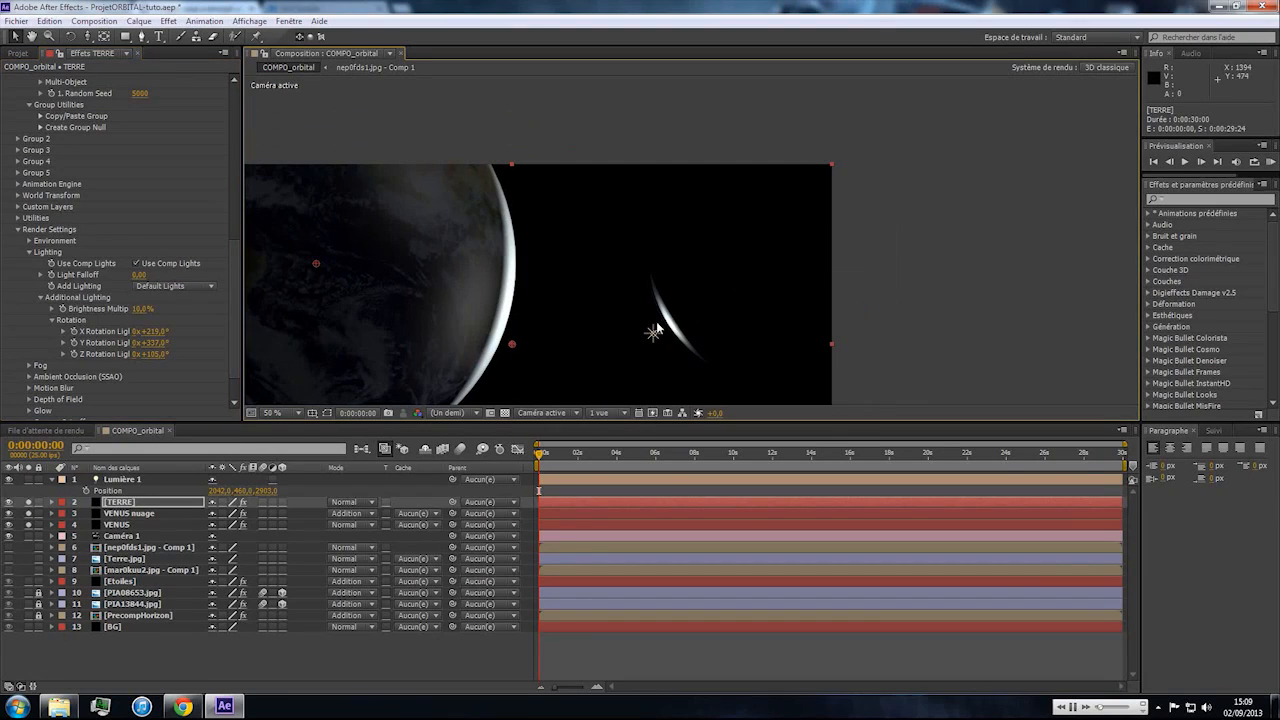
Try Cinema as extra lighting in the VENUS layer's Element render settings, and replace it with Default Lights.
click(132, 524)
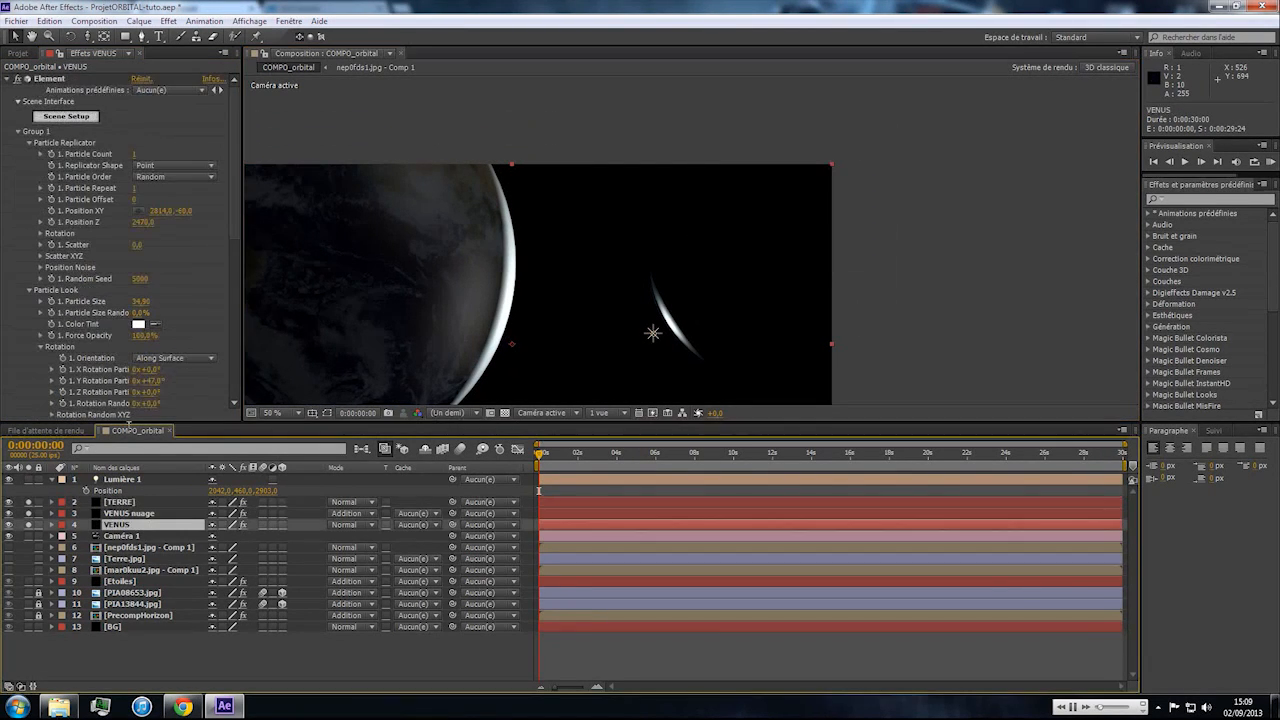
scroll(157, 262, down, 10)
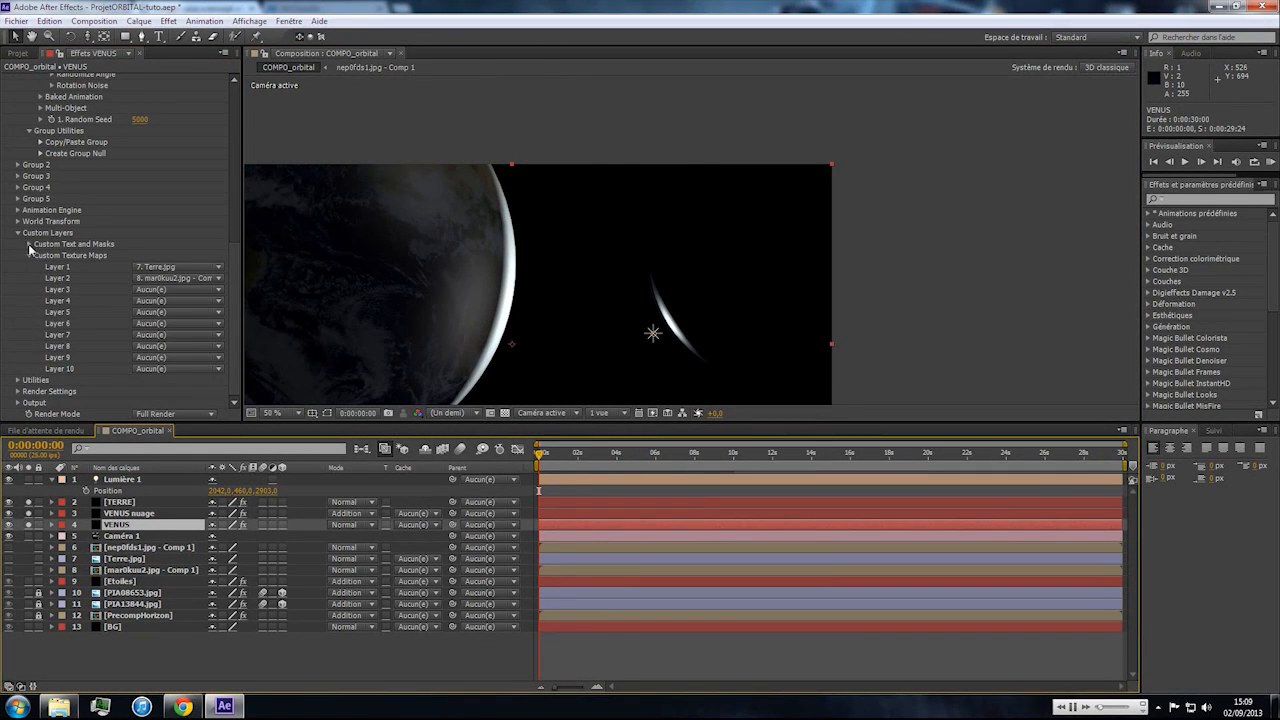
click(17, 391)
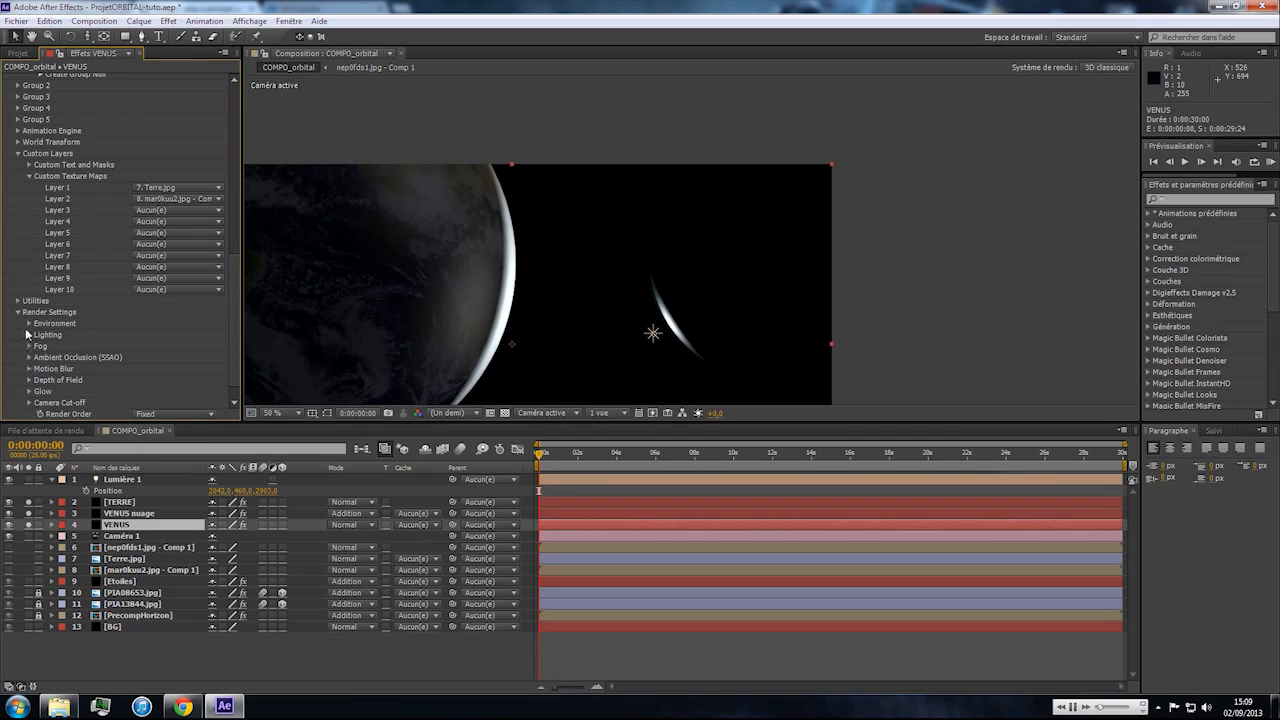
click(29, 335)
click(166, 370)
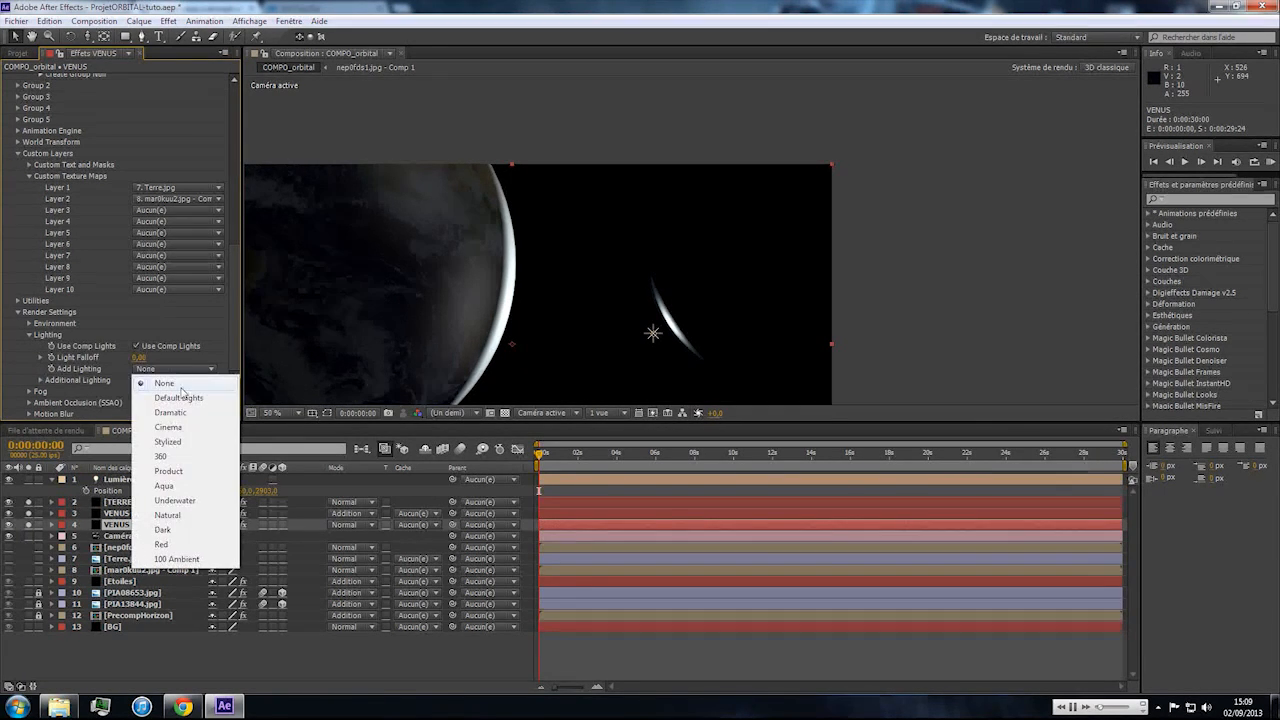
click(186, 427)
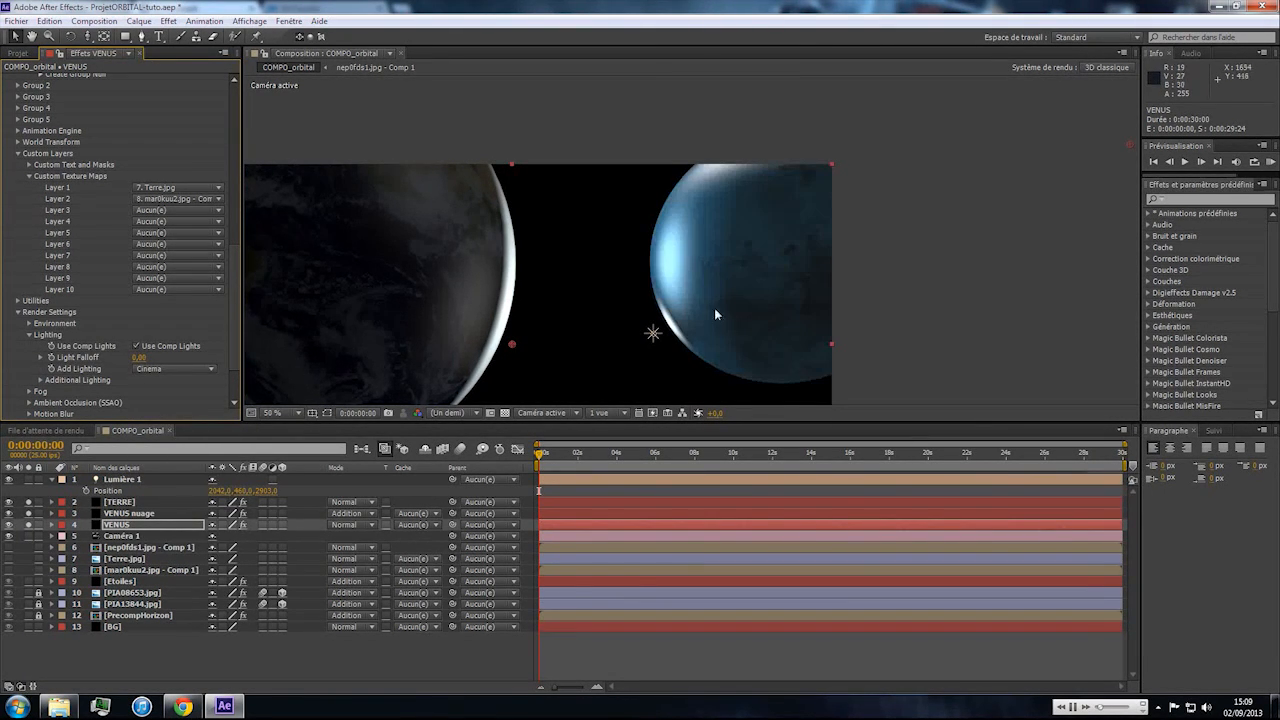
click(166, 370)
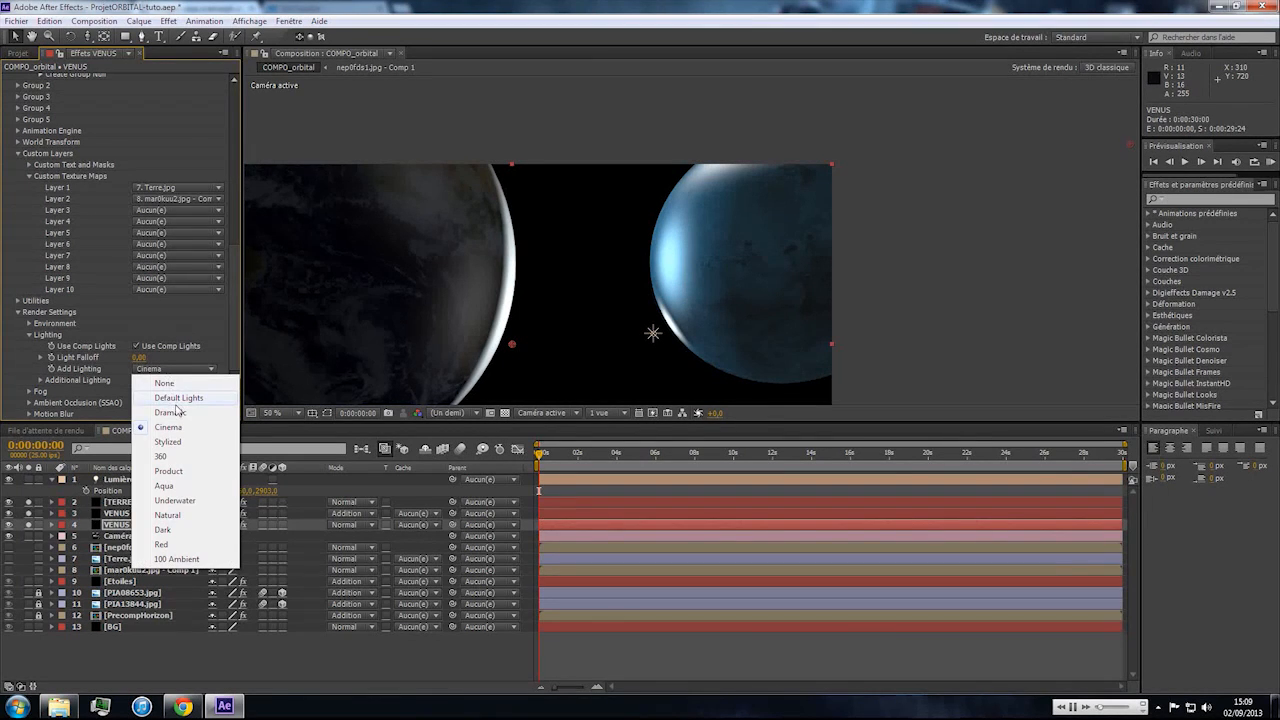
click(178, 398)
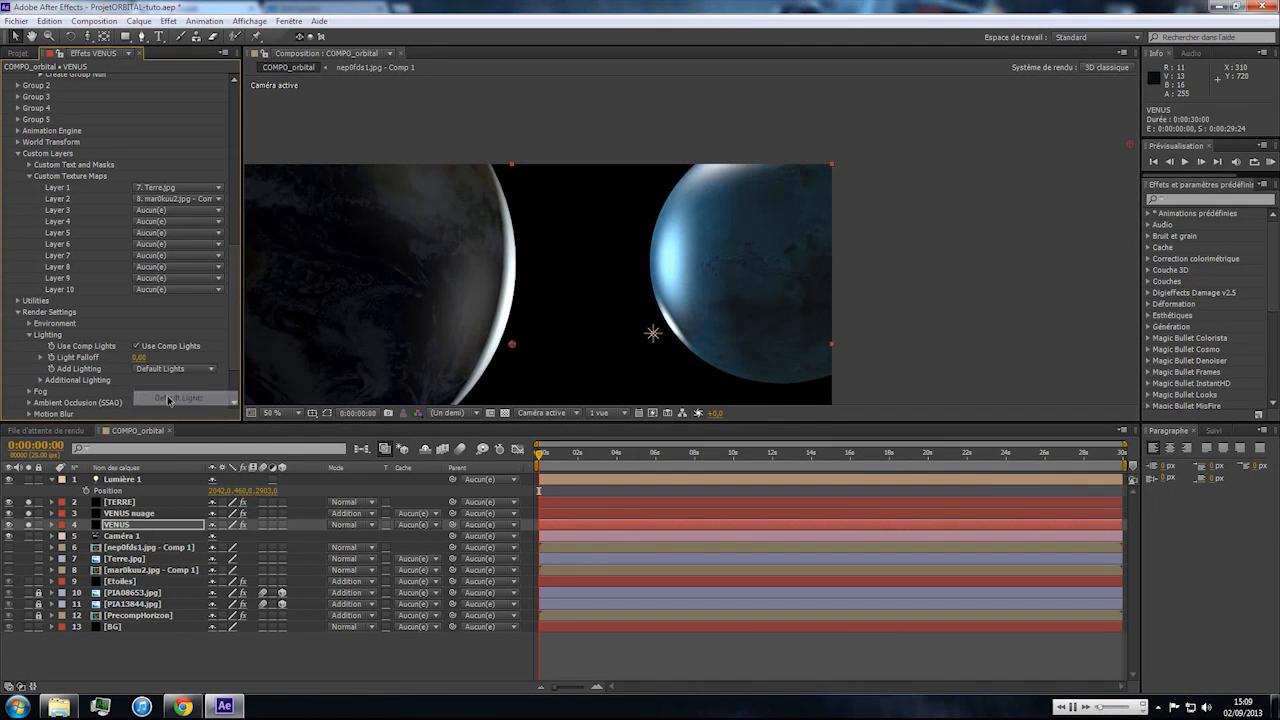
Rotate VENUS's additional lighting to -20° on X, 39° on Y and -72° on Z, and lower its brightness multiplier.
click(41, 380)
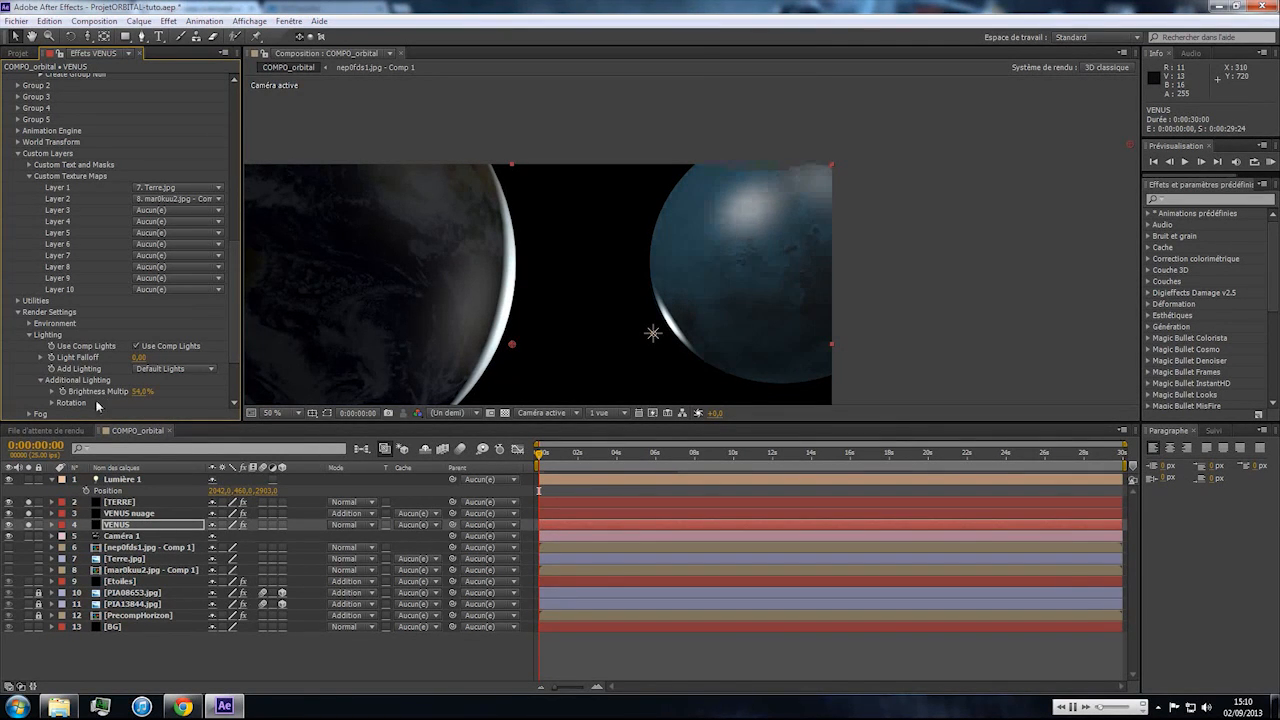
click(51, 402)
scroll(85, 385, down, 2)
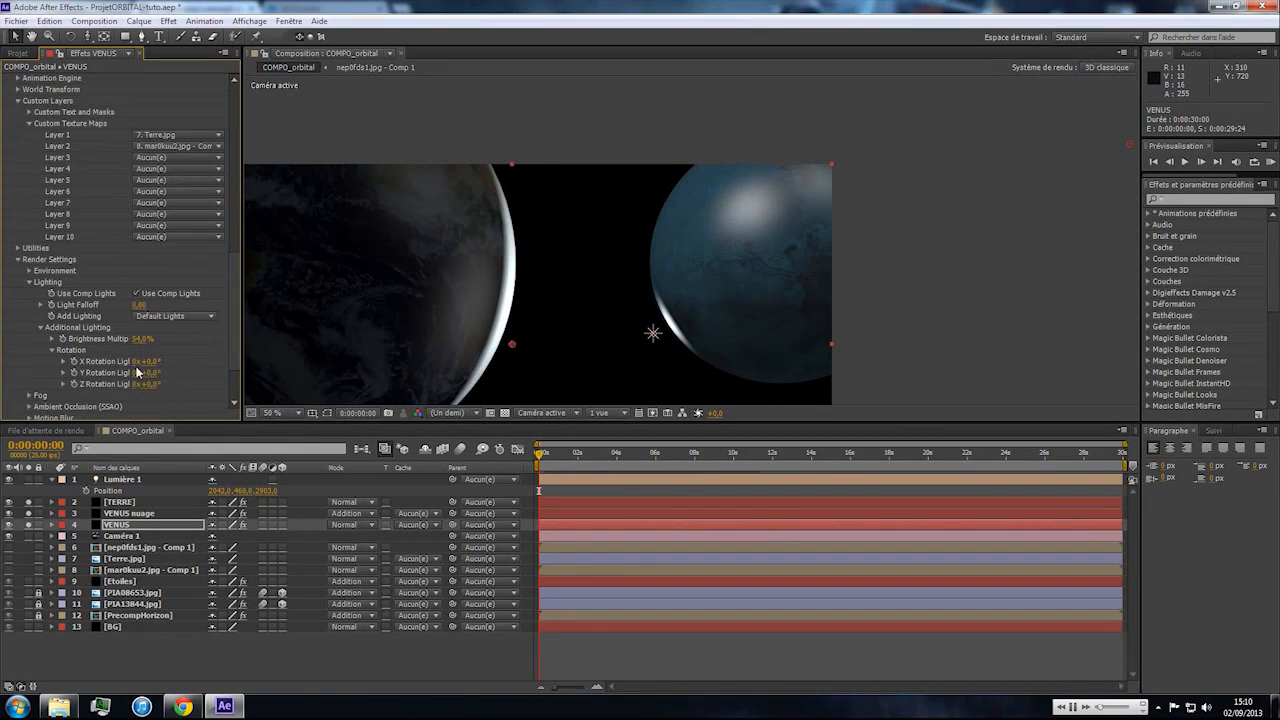
drag(146, 361, 180, 385)
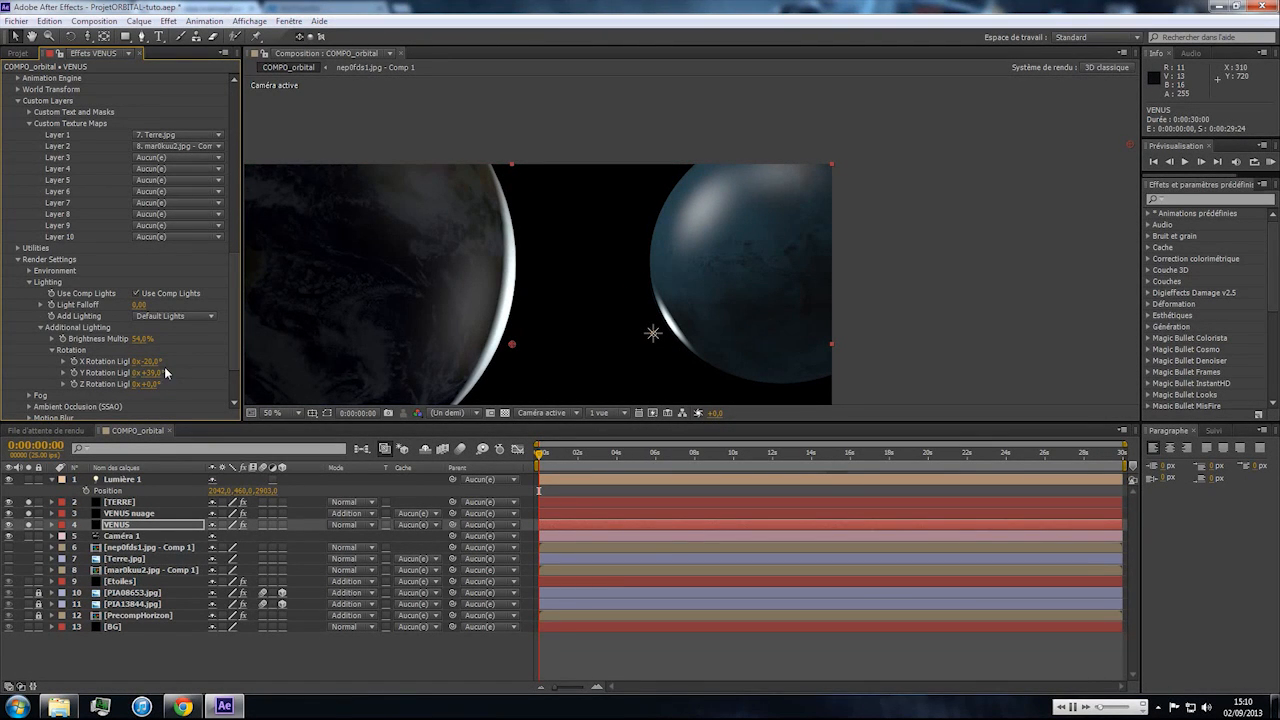
drag(150, 388, 98, 376)
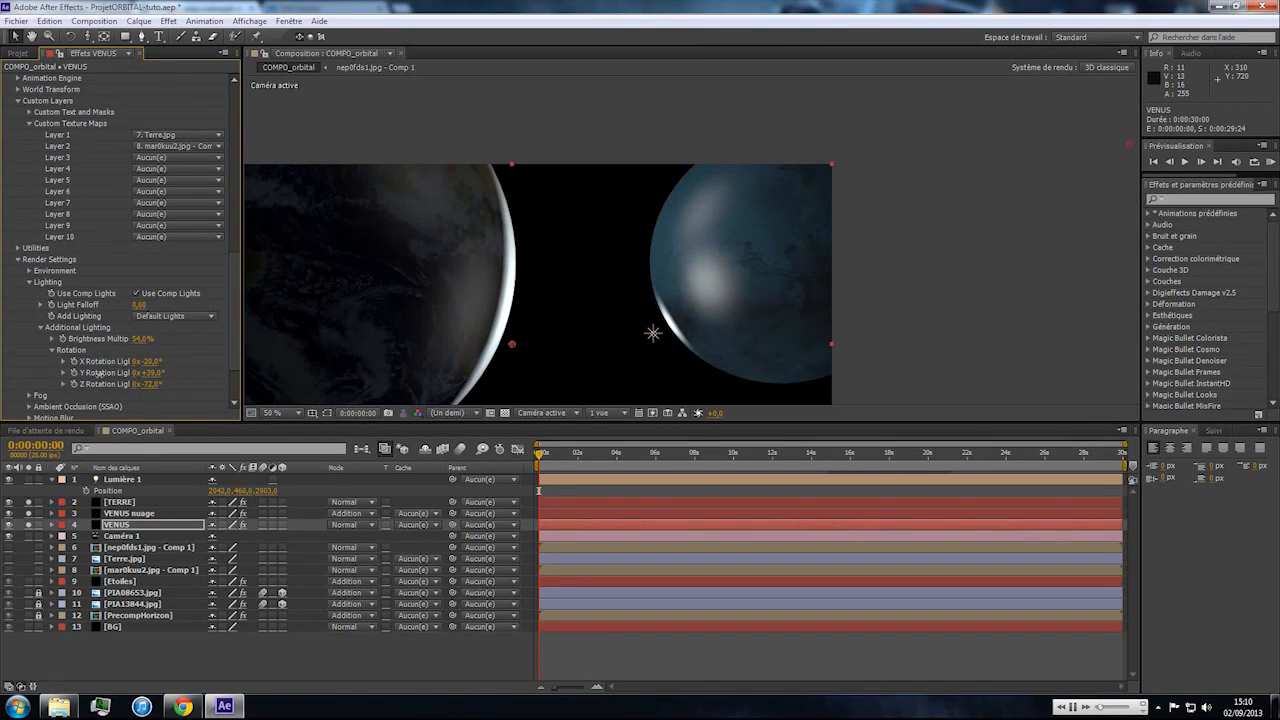
drag(141, 339, 115, 339)
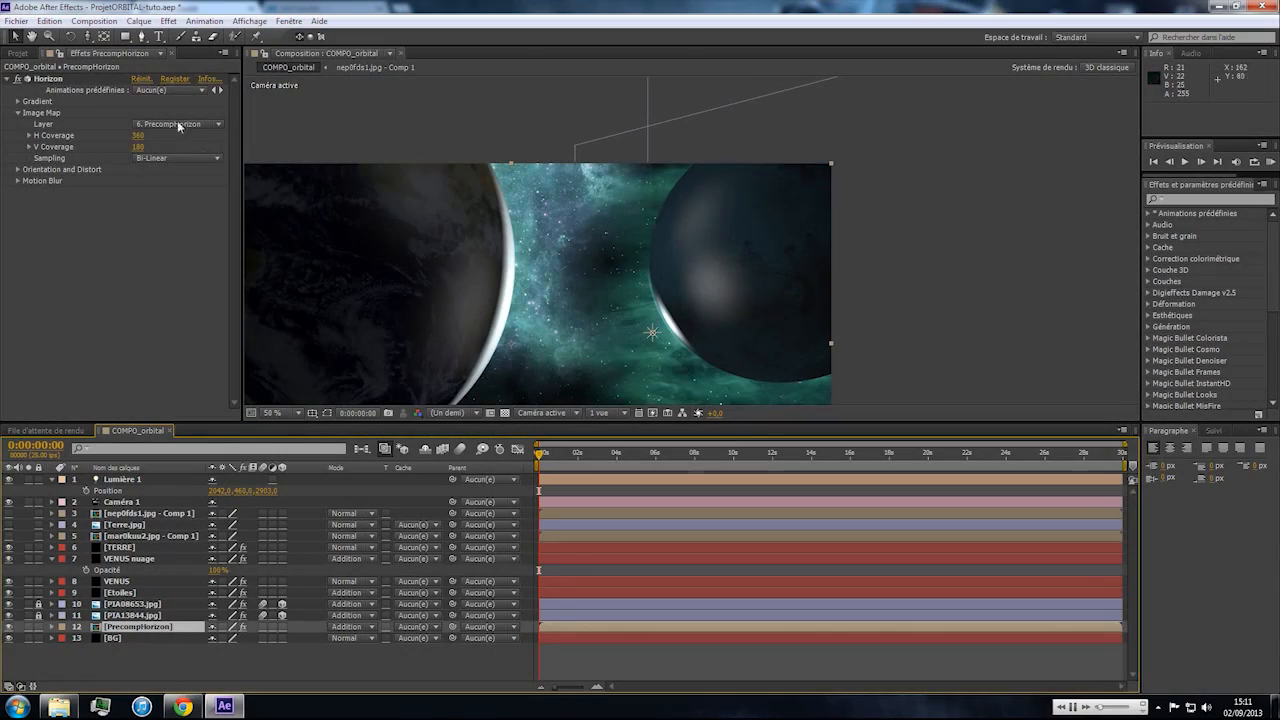
Add the clouds_aerial_view wallpaper image to COMPO_orbital directly above the TERRE layer.
click(17, 53)
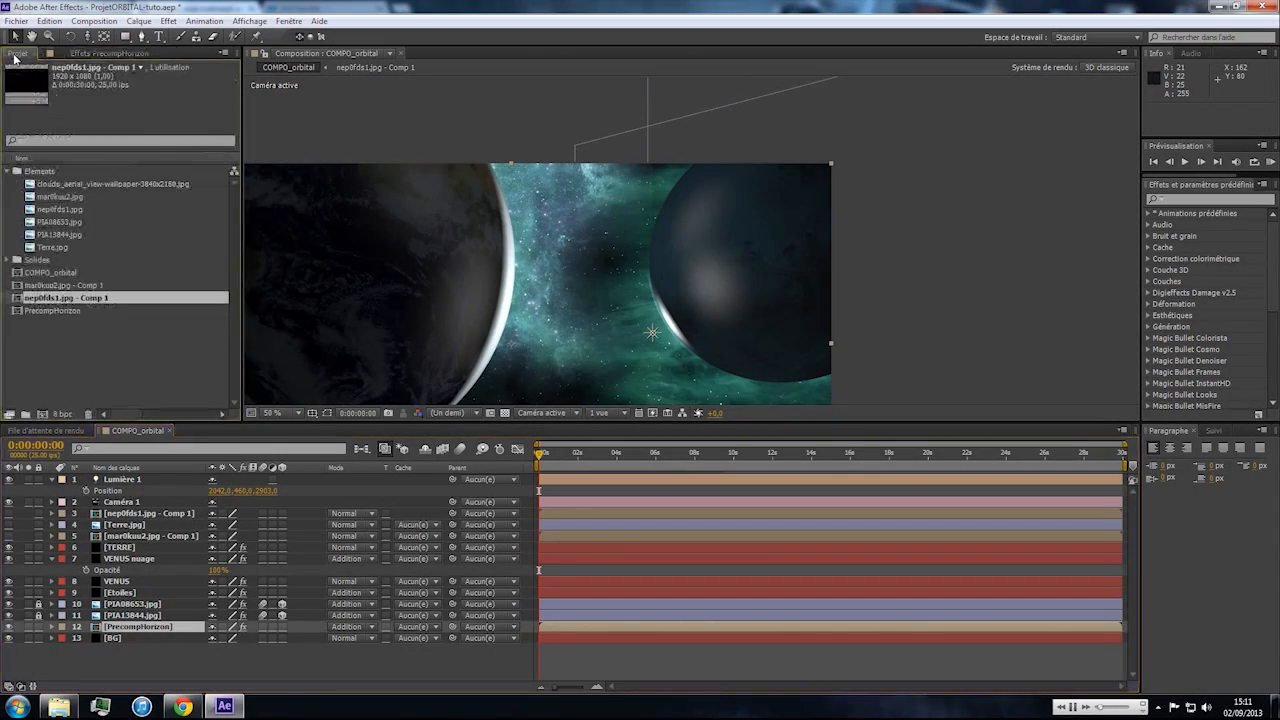
click(57, 185)
drag(62, 190, 151, 542)
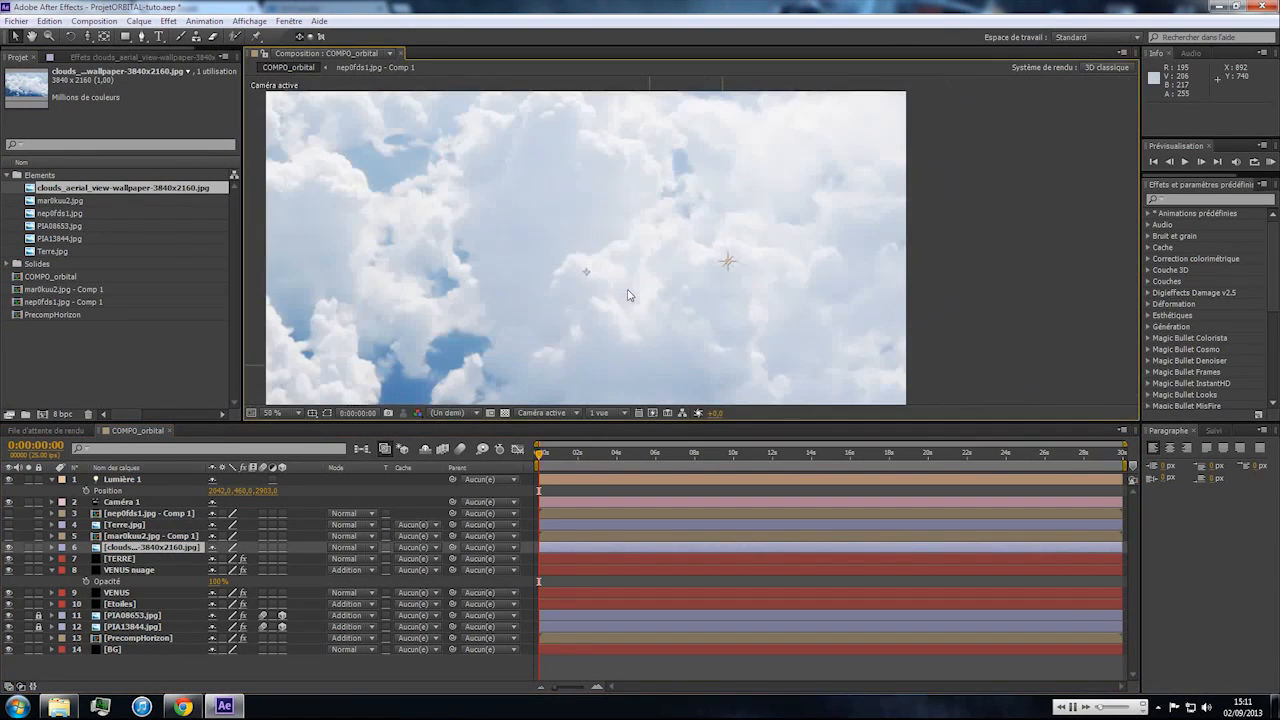
key(comma)
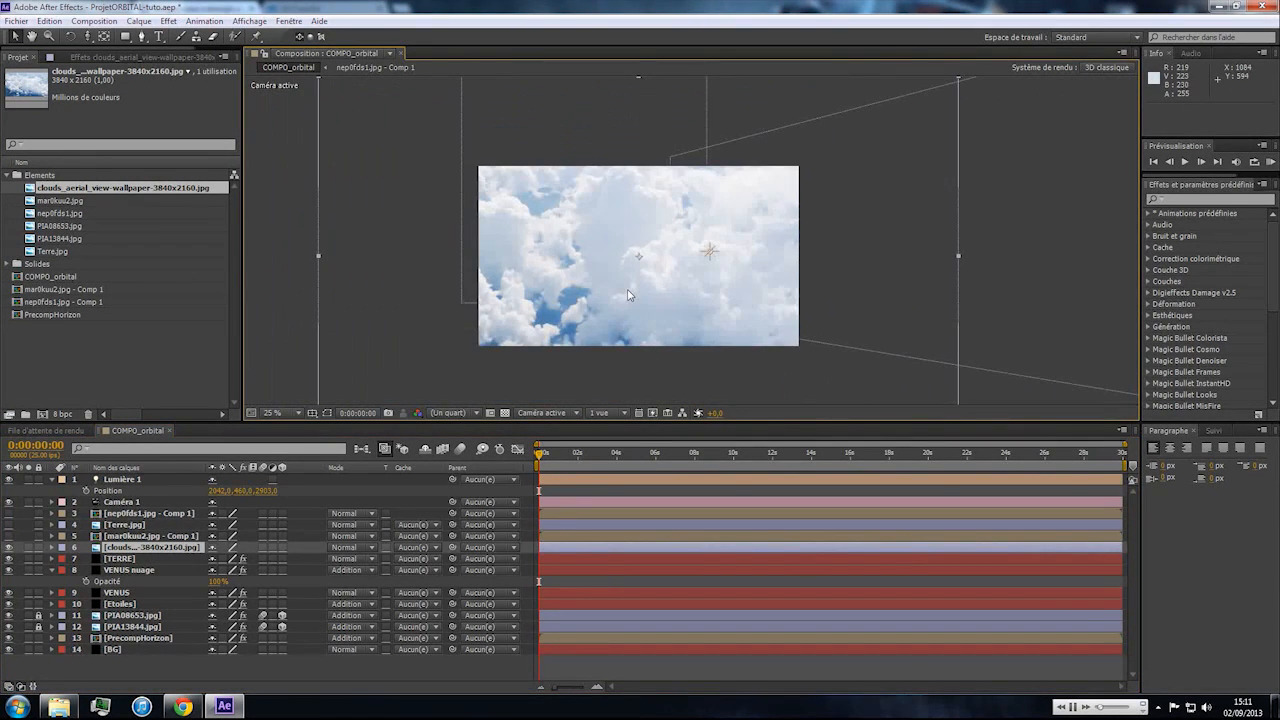
Make the clouds layer 3D, trying the Addition blending mode on it and returning it to Normal.
click(352, 548)
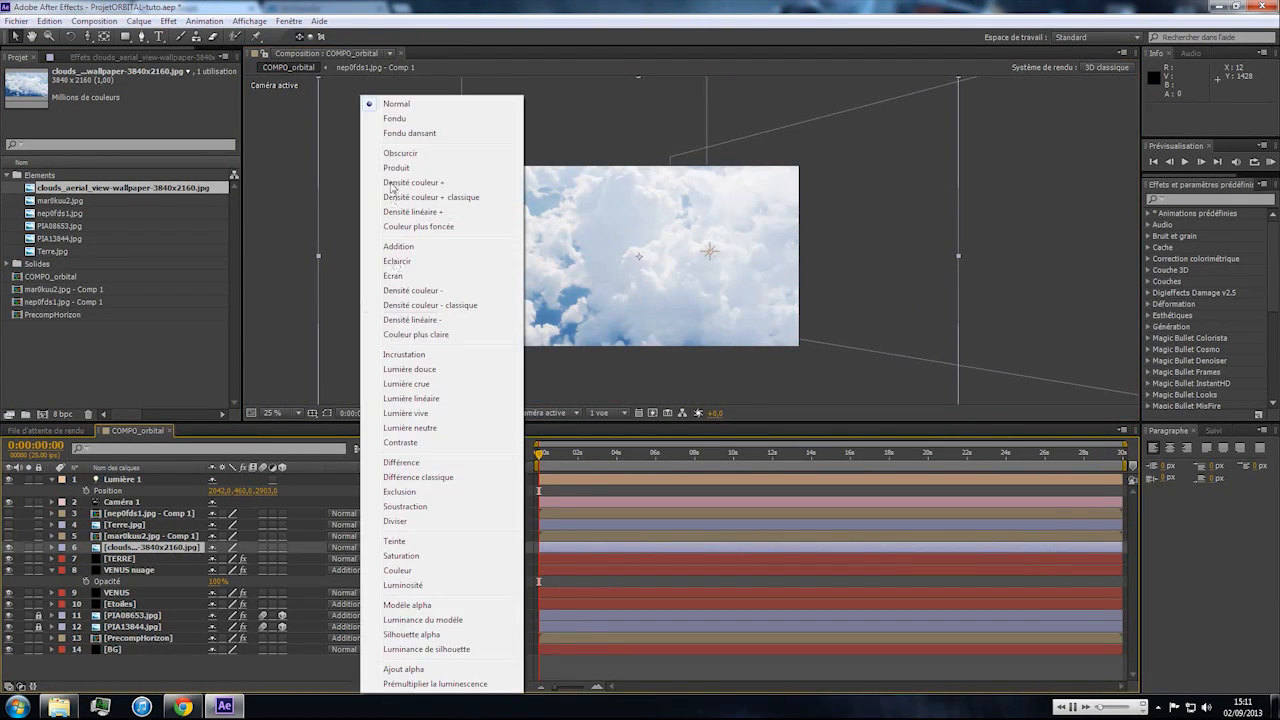
click(396, 246)
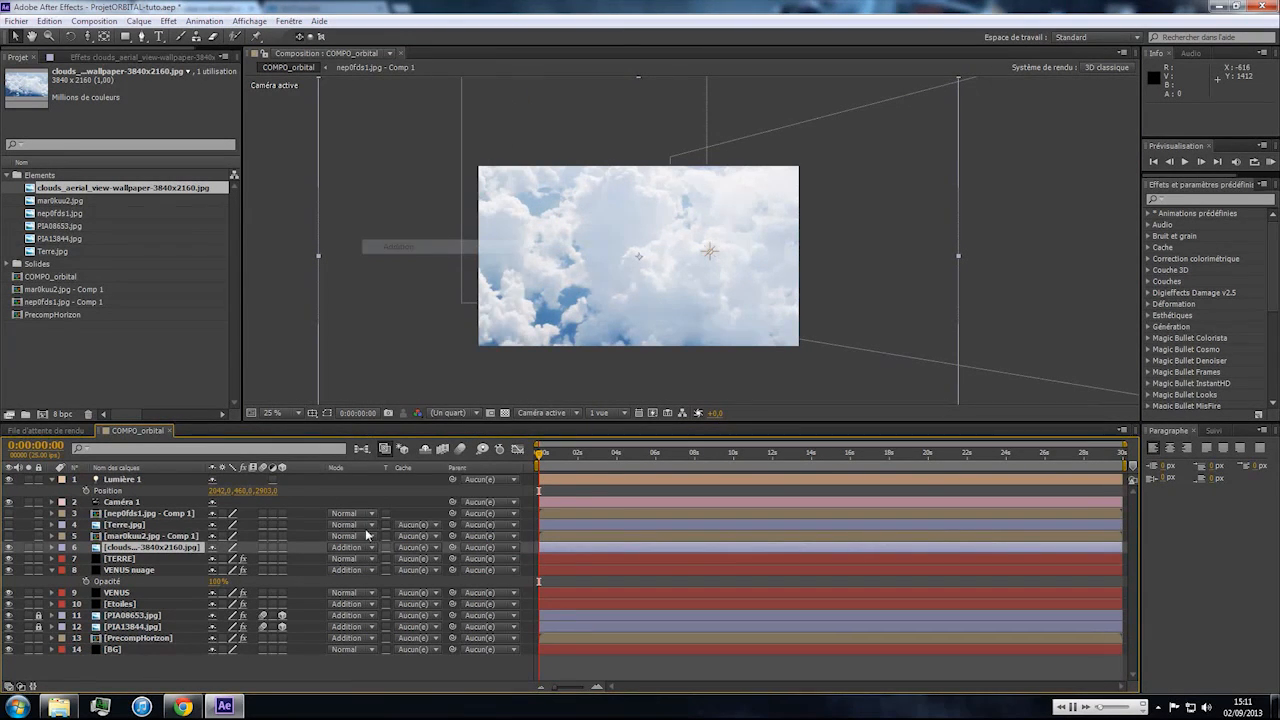
click(283, 548)
key(t)
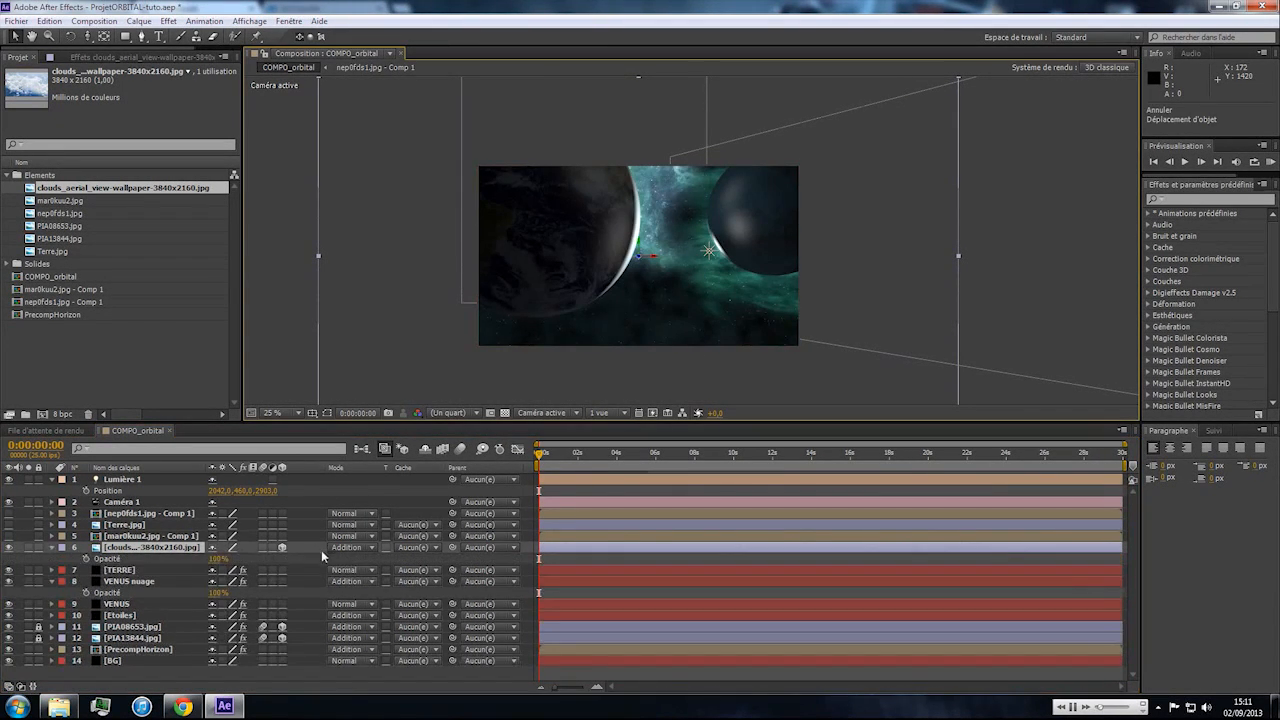
click(346, 548)
click(400, 106)
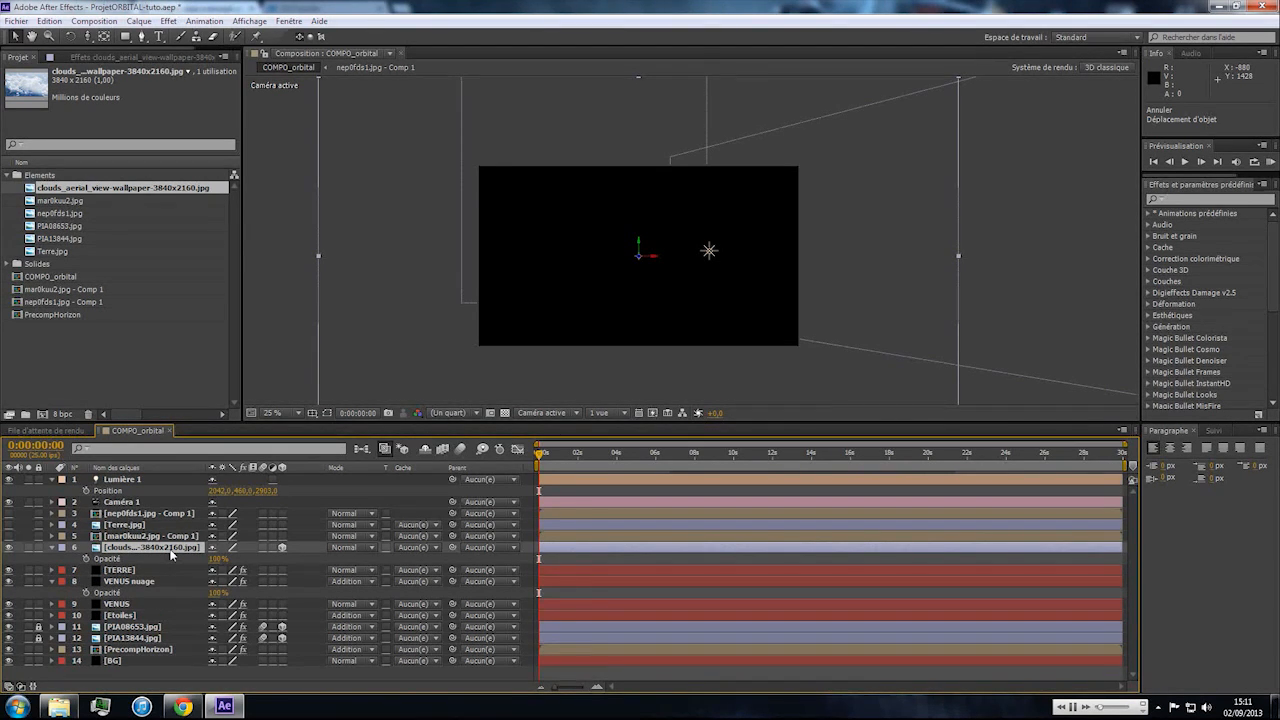
Turn off accepting lights and accepting shadows in the clouds layer's material options.
key(a)
key(a)
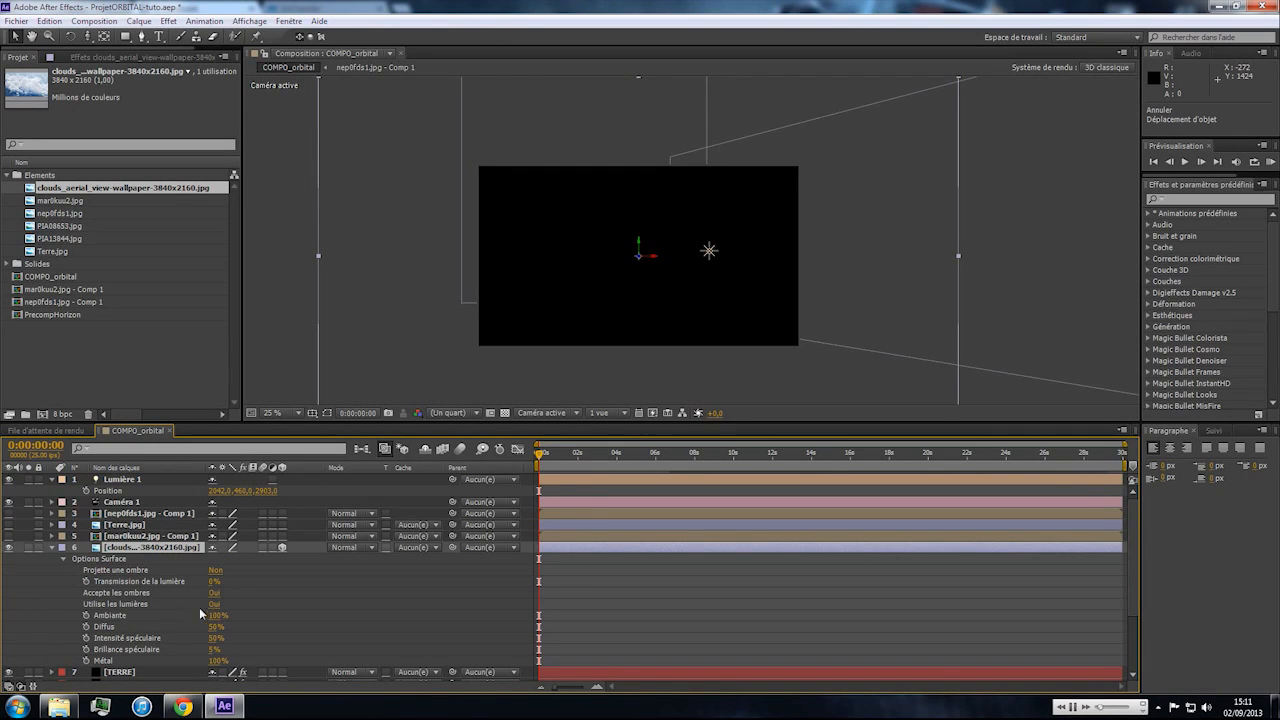
click(213, 604)
click(214, 592)
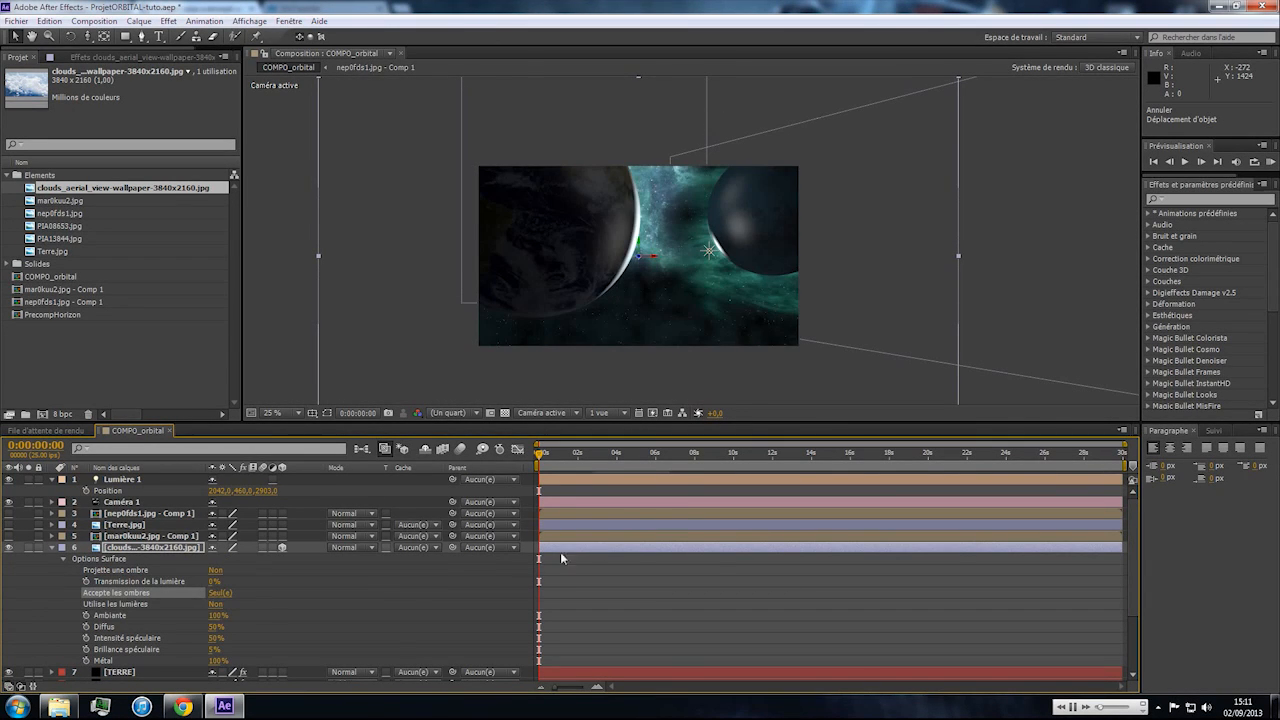
click(214, 594)
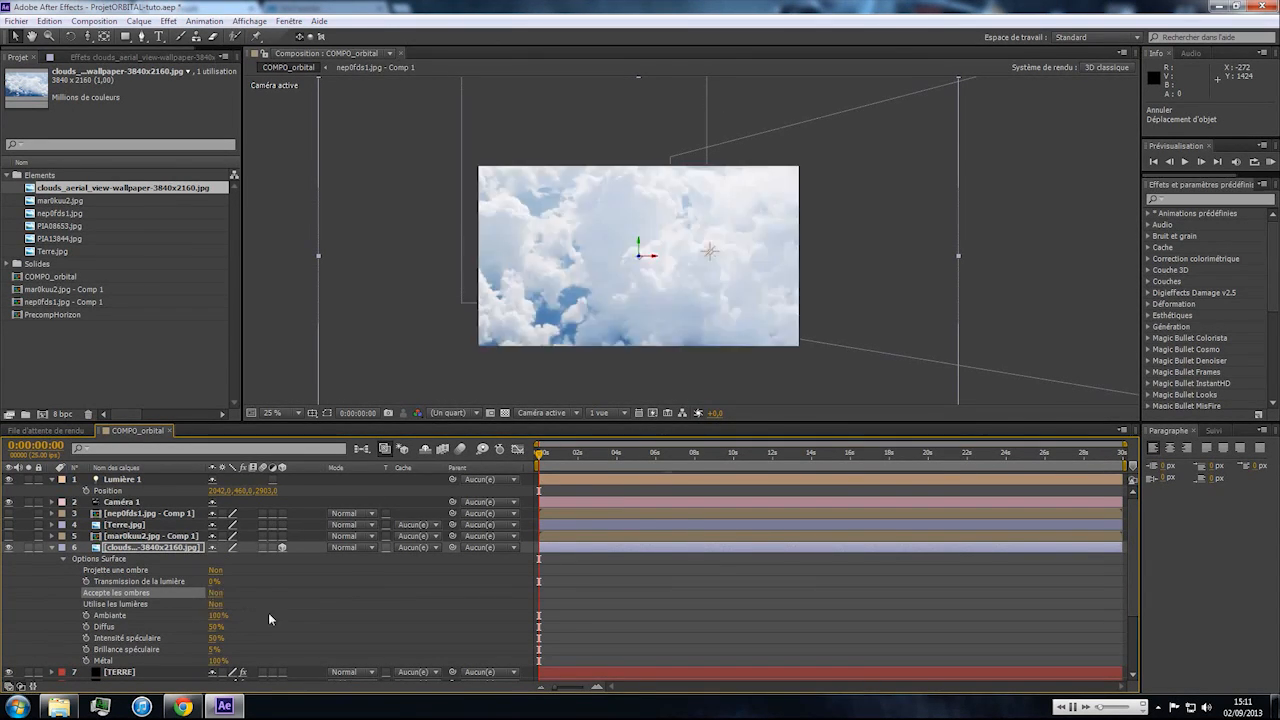
click(53, 551)
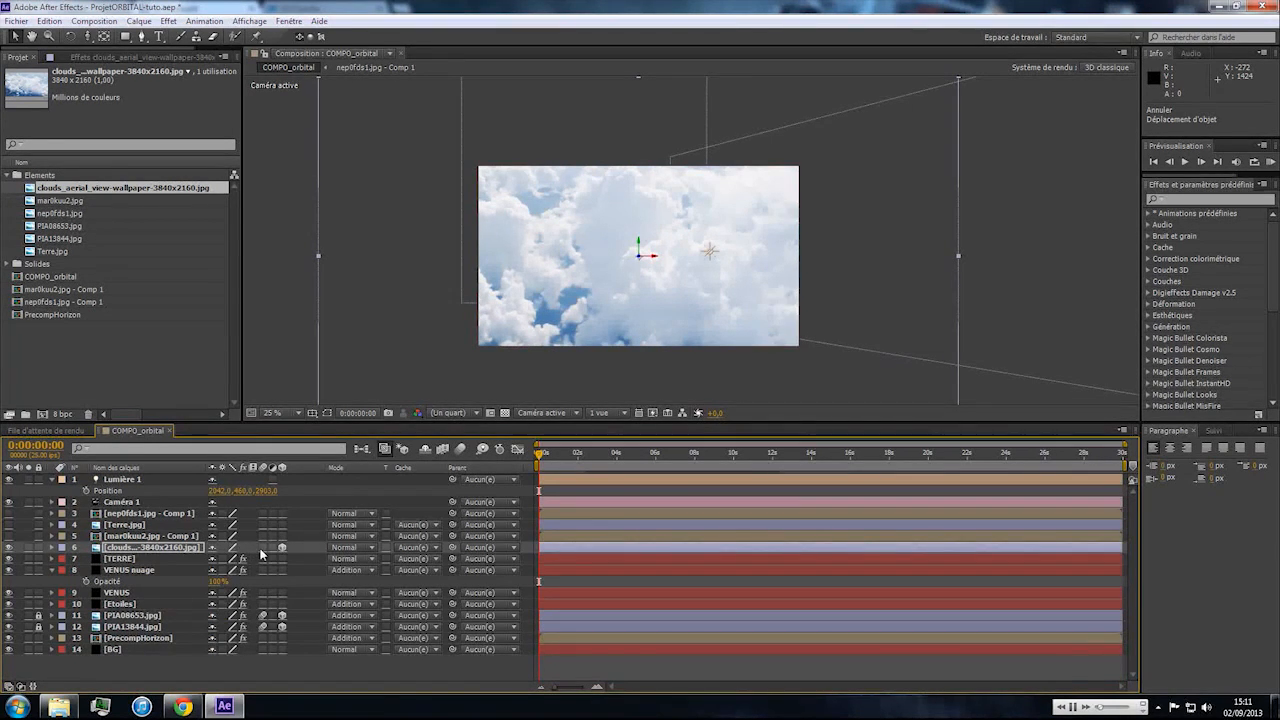
Set the clouds layer to the Addition blending mode and its opacity to 13%.
click(350, 547)
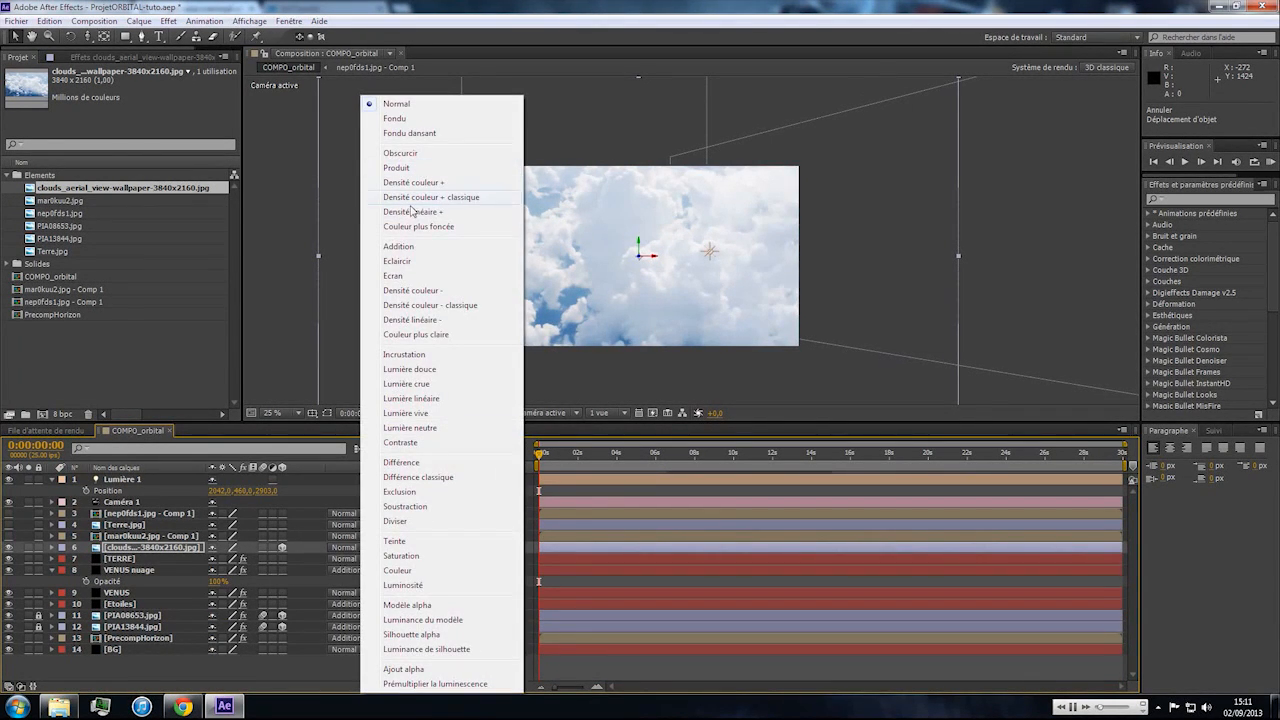
click(397, 246)
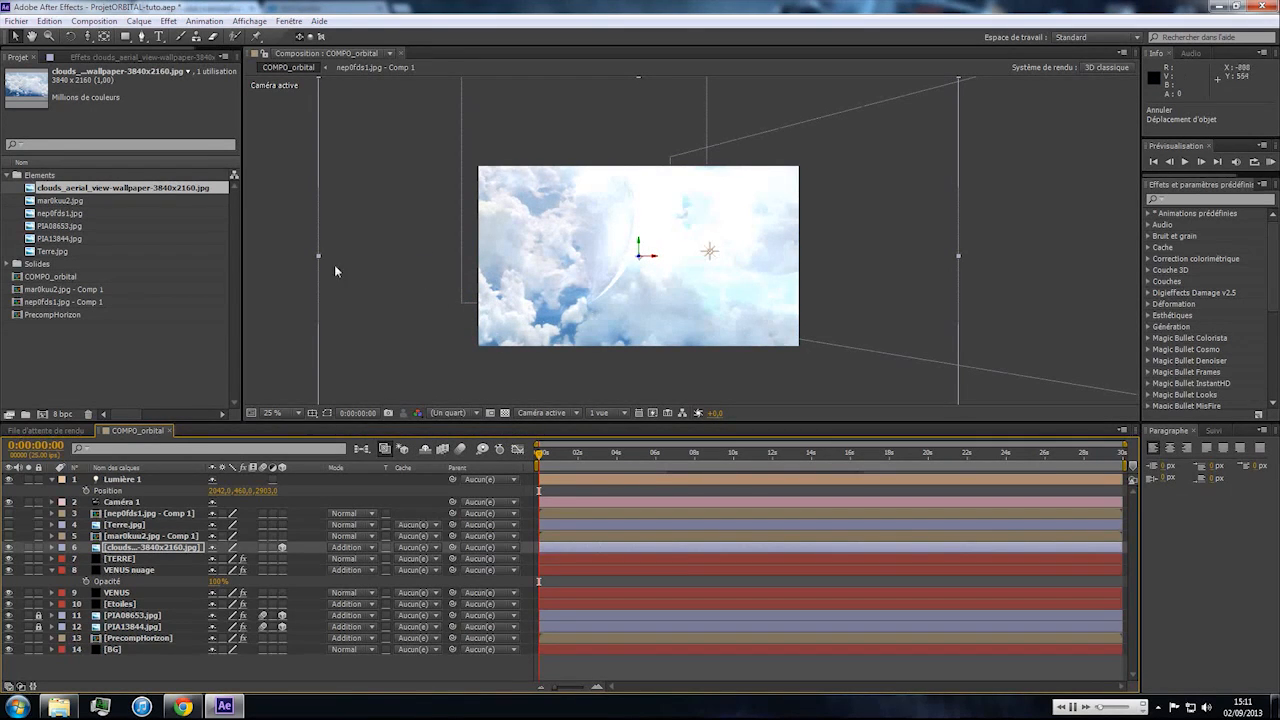
key(t)
click(218, 558)
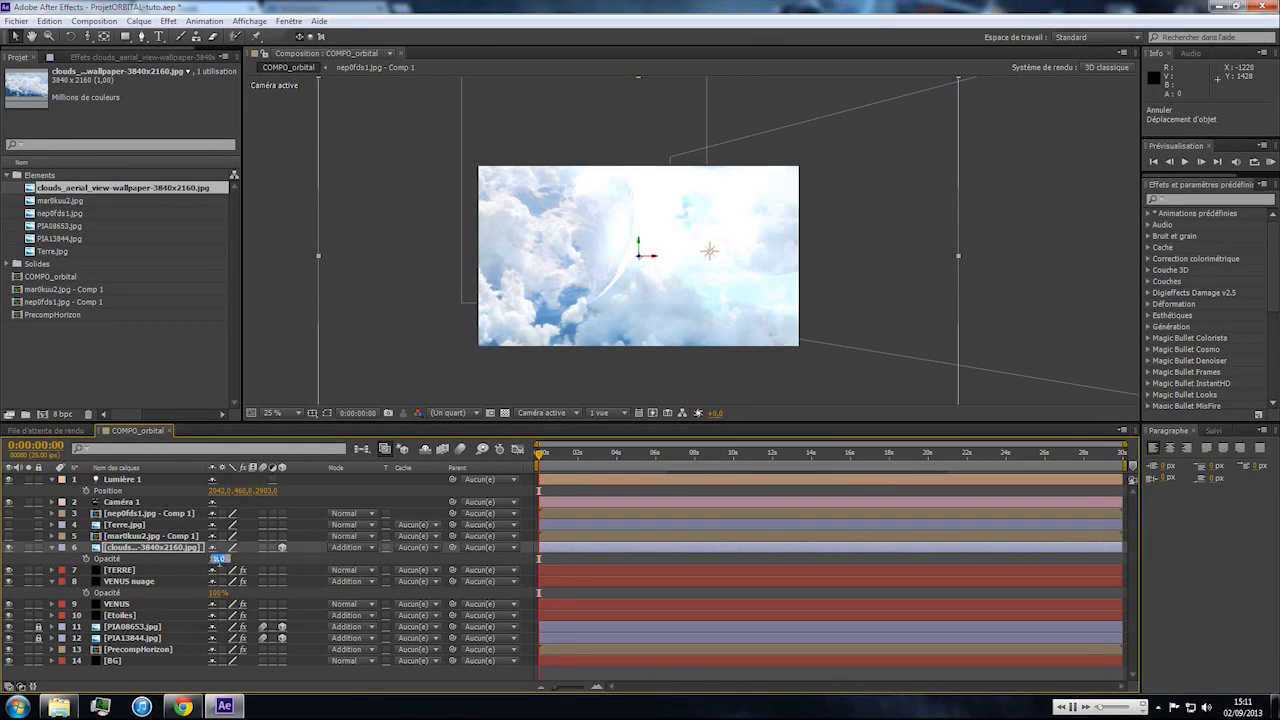
text(5)
key(Return)
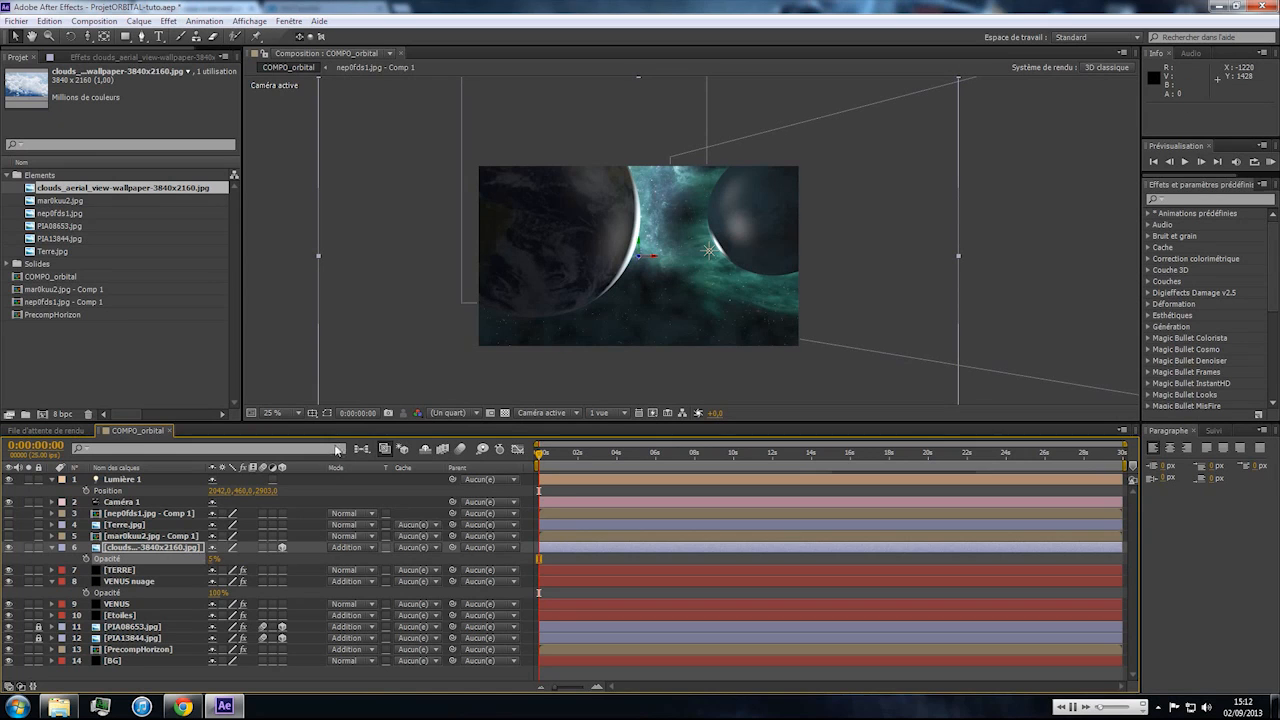
drag(211, 565, 217, 561)
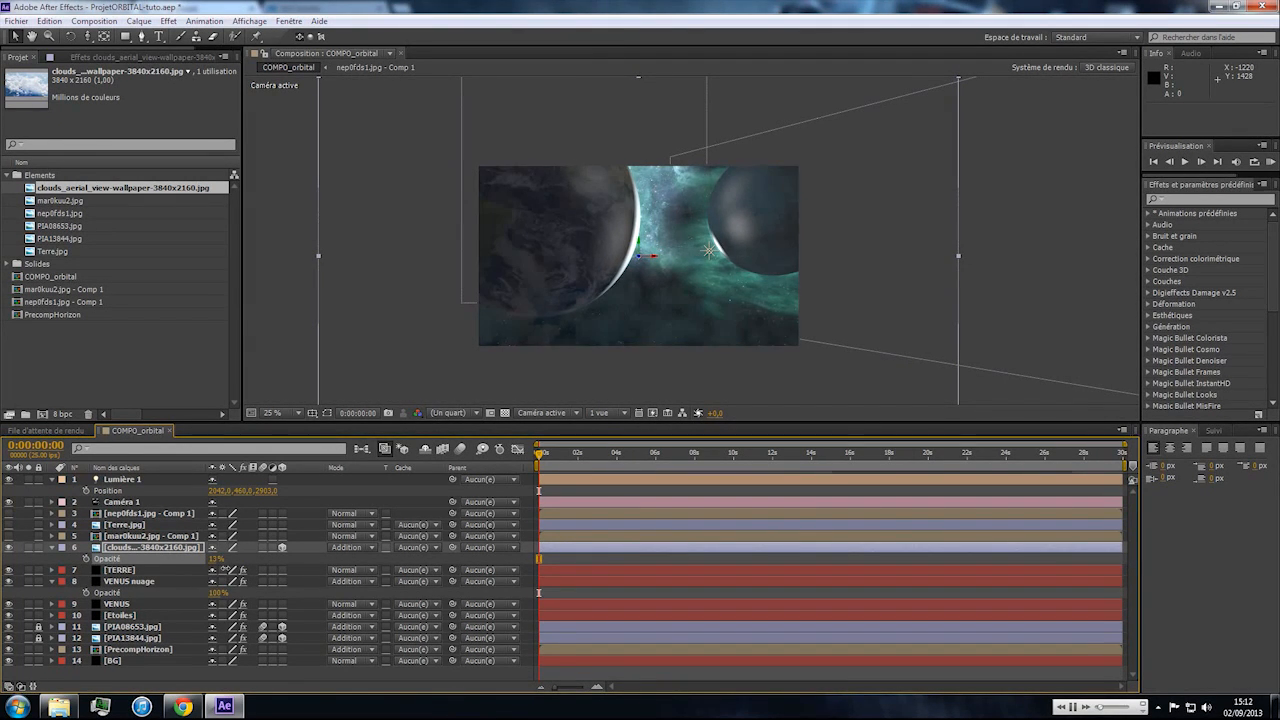
Stretch the clouds layer horizontally to more than twice its width, well beyond both sides of the frame.
drag(318, 256, 3, 312)
key(comma)
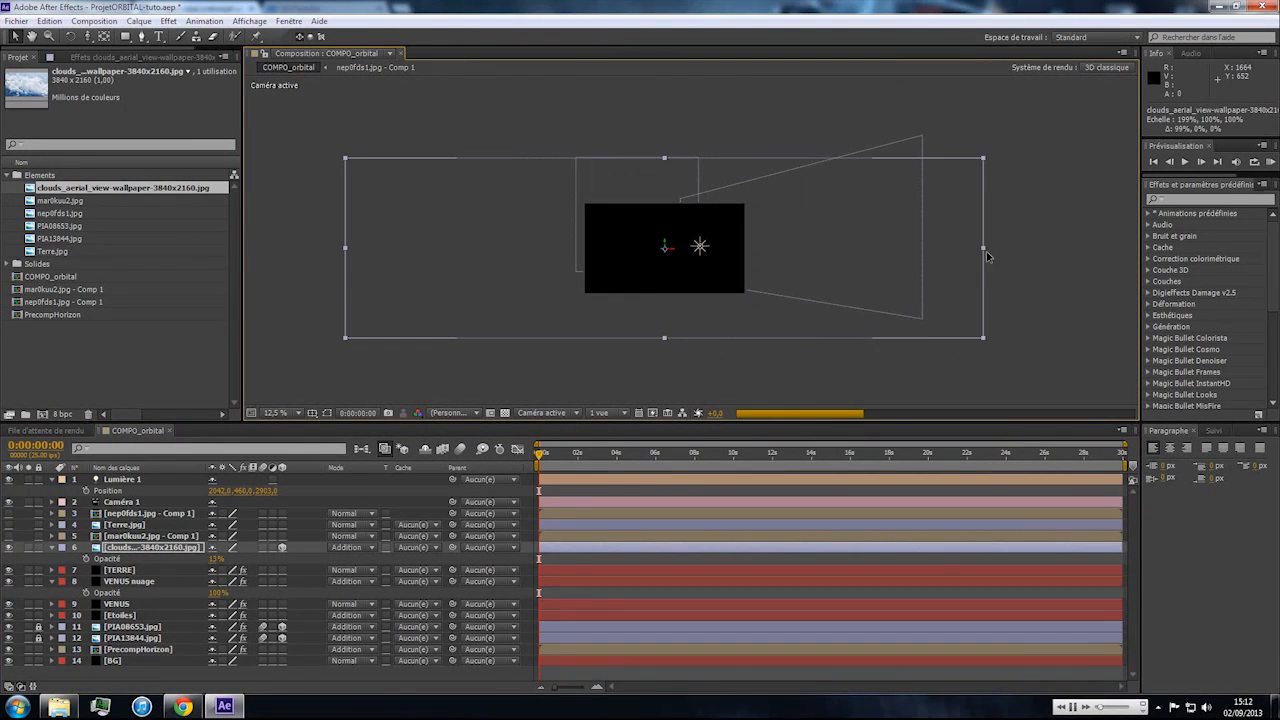
drag(986, 251, 1100, 262)
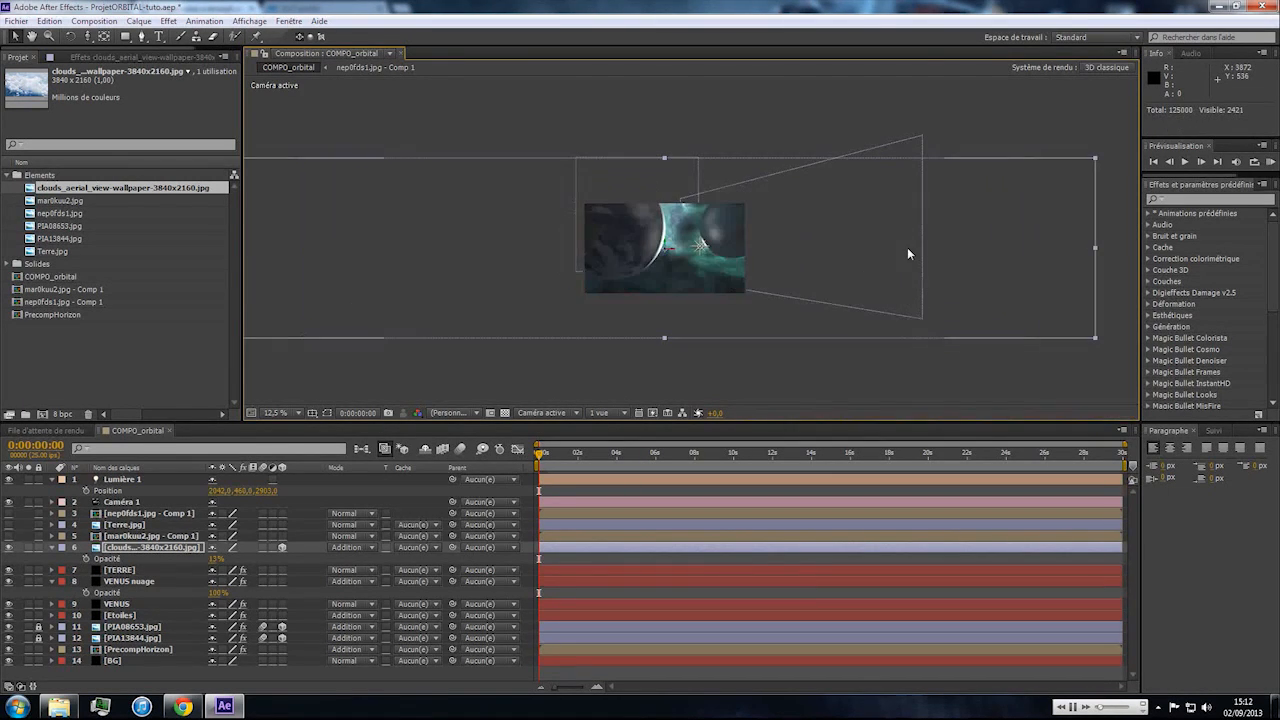
Lower the clouds layer's opacity to 8% and compare the scene with the layer hidden and shown.
key(period)
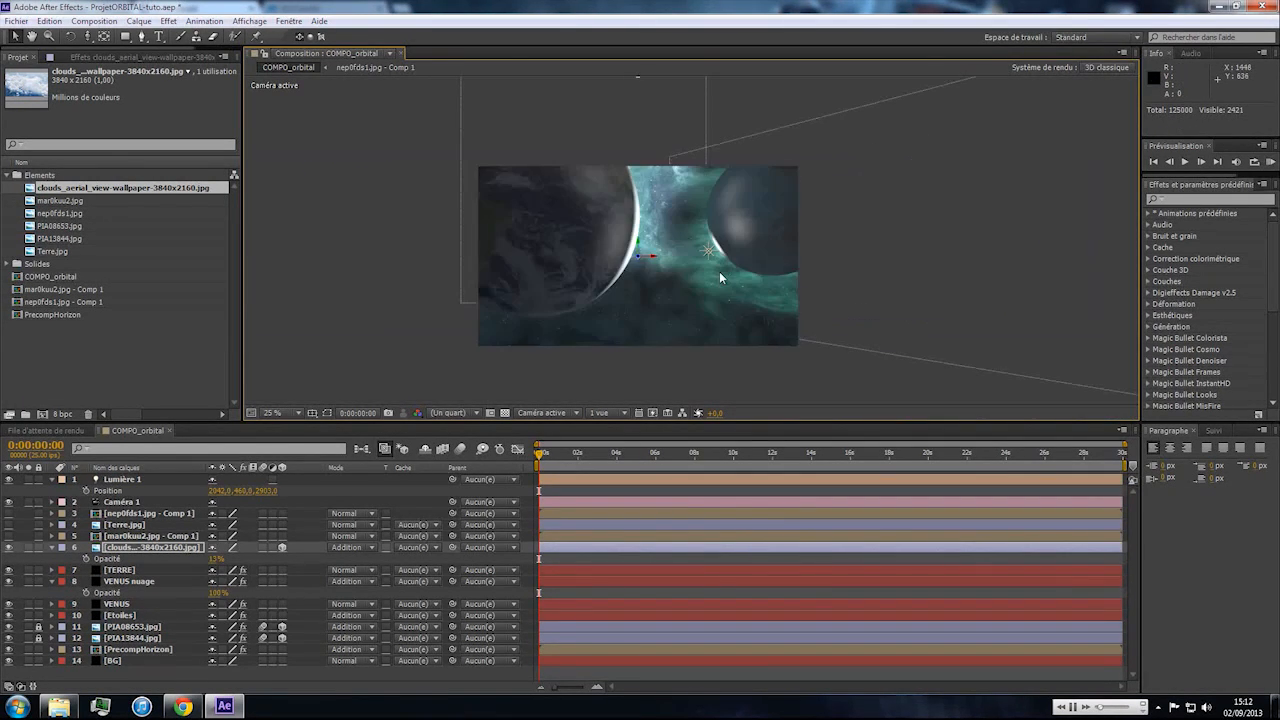
click(215, 559)
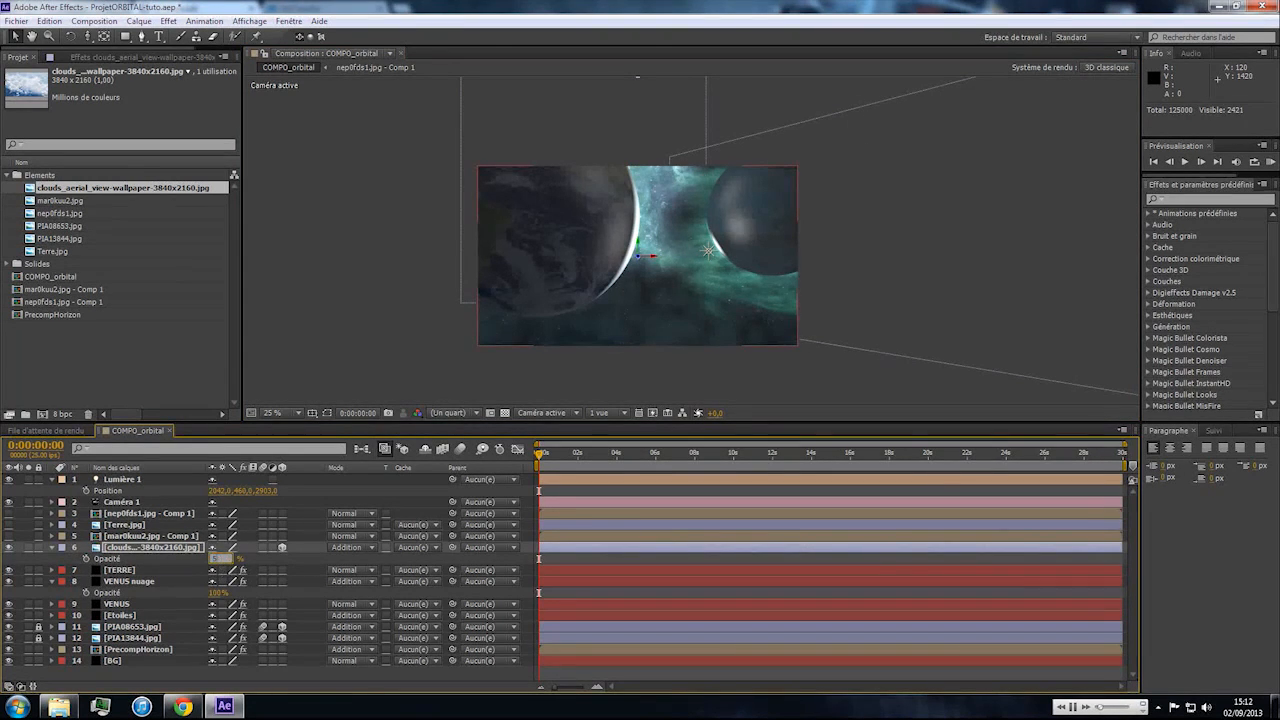
text(5)
key(Return)
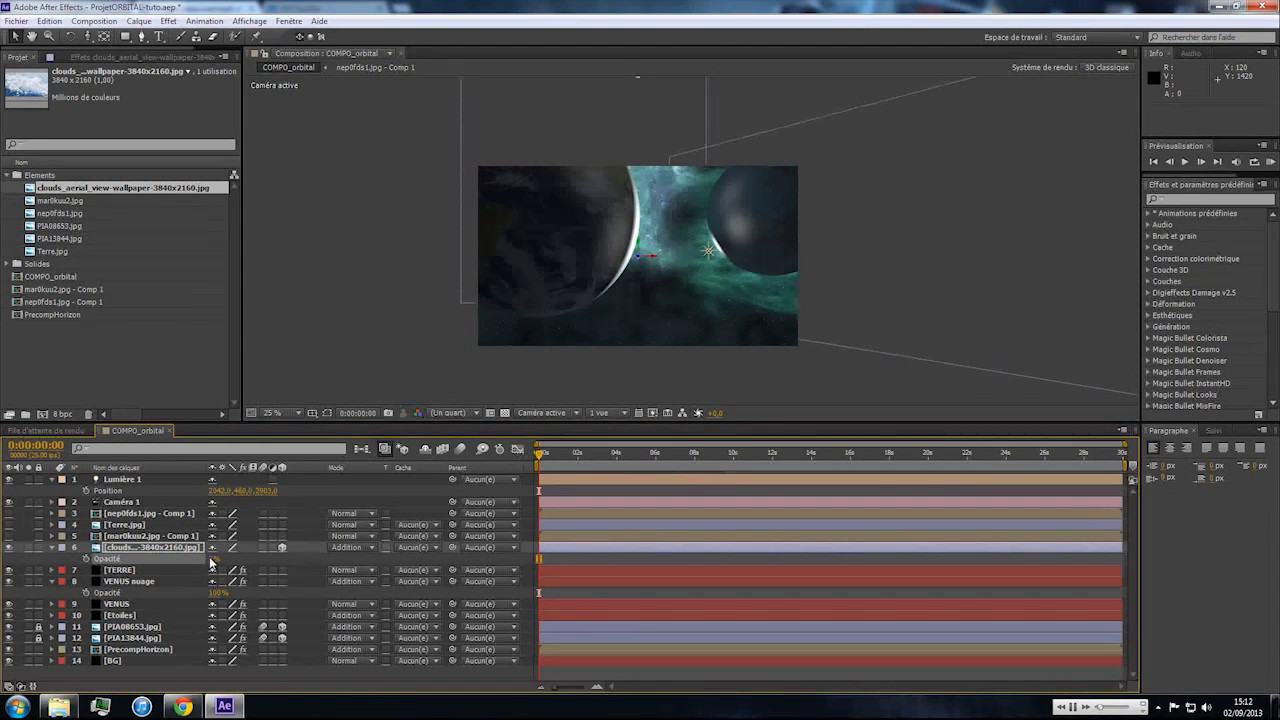
click(214, 559)
scroll(617, 254, up, 2)
scroll(617, 254, down, 2)
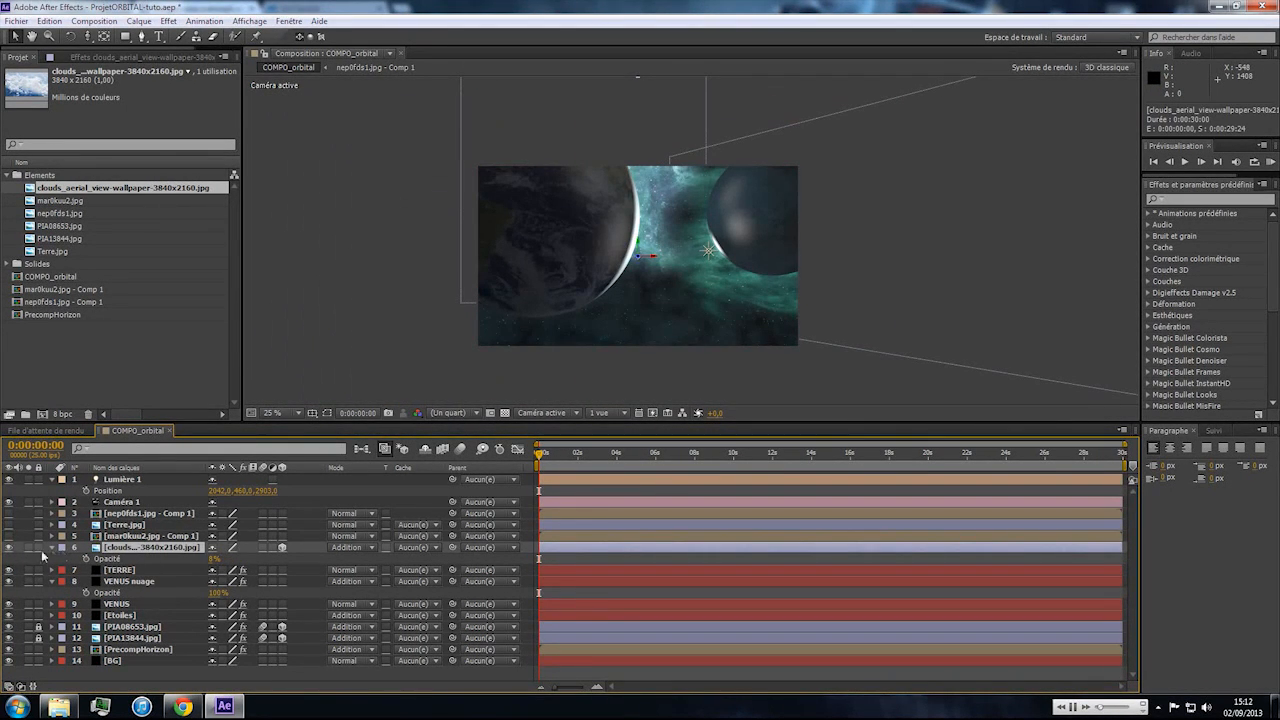
click(10, 548)
click(10, 549)
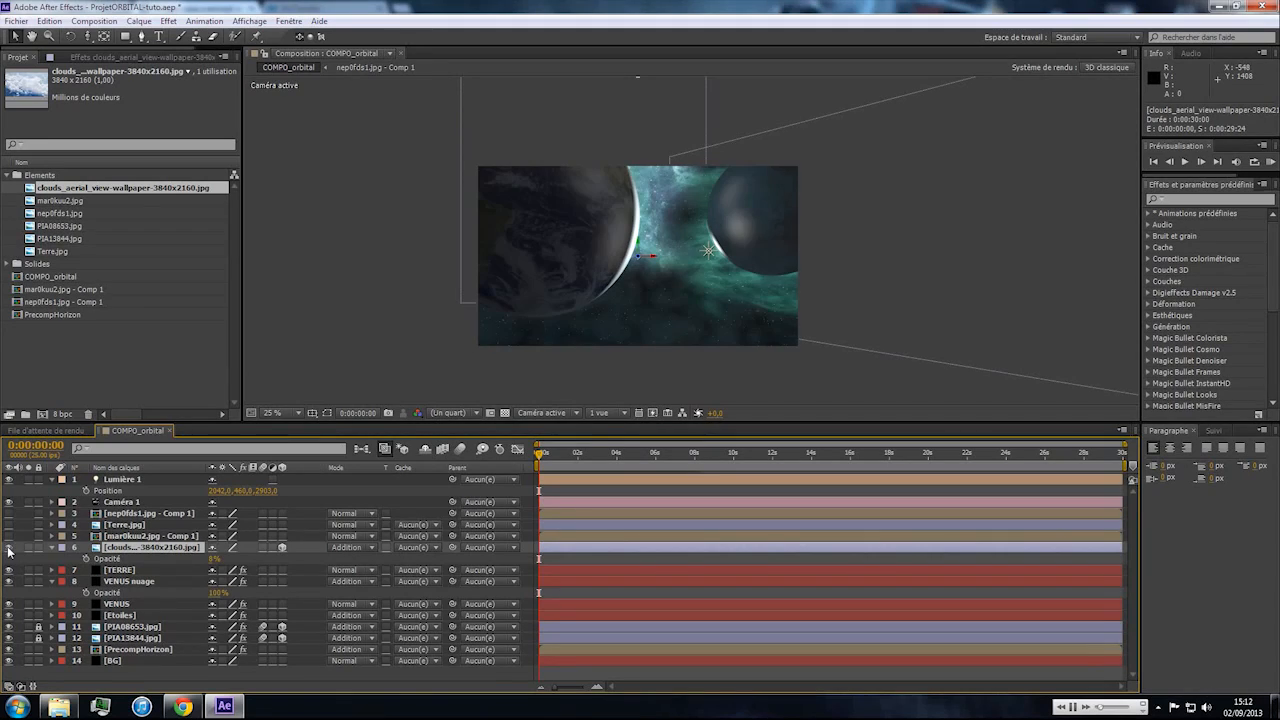
Try the Ecran and Incrustation blending modes on the clouds layer, raising its opacity to about 25%.
click(345, 548)
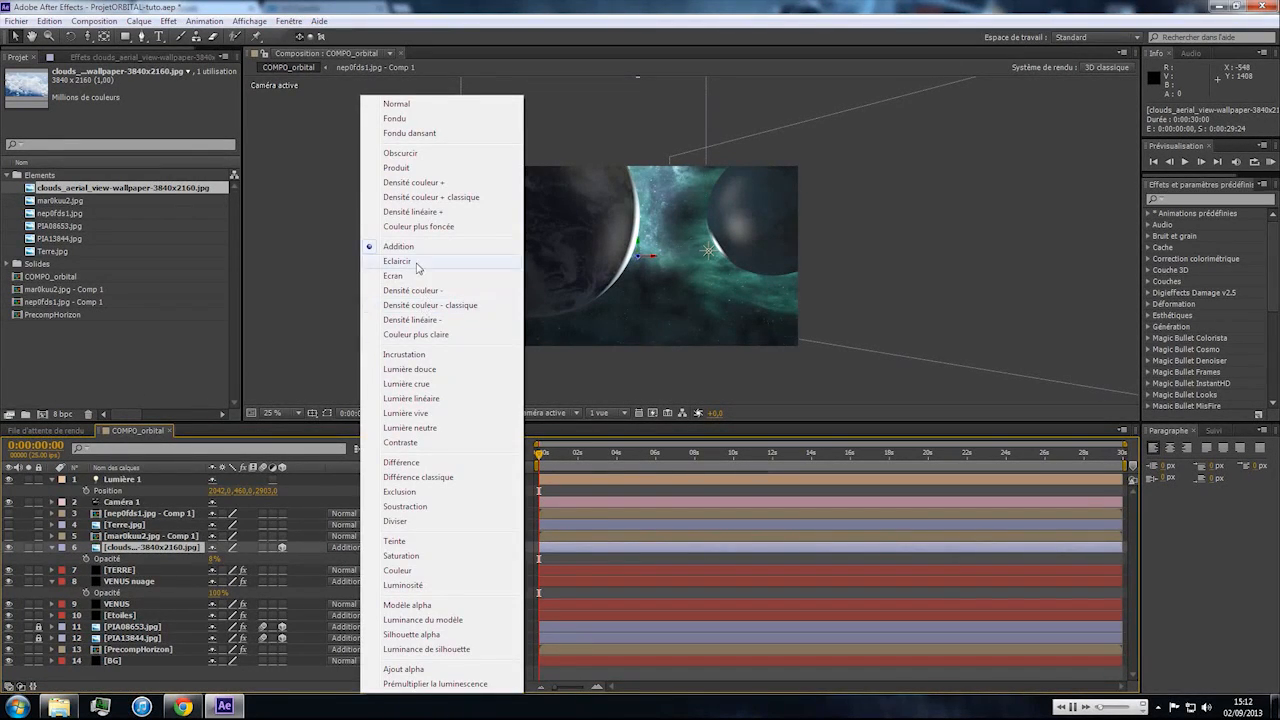
click(420, 276)
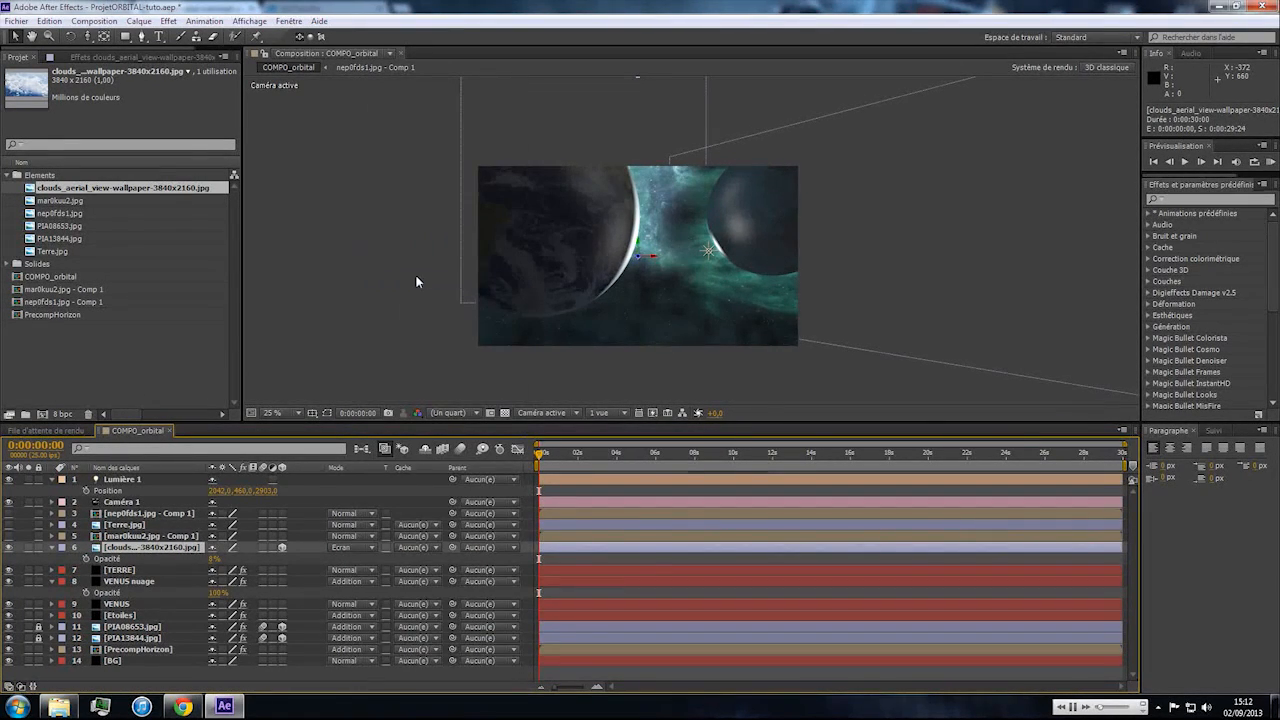
click(364, 546)
click(416, 364)
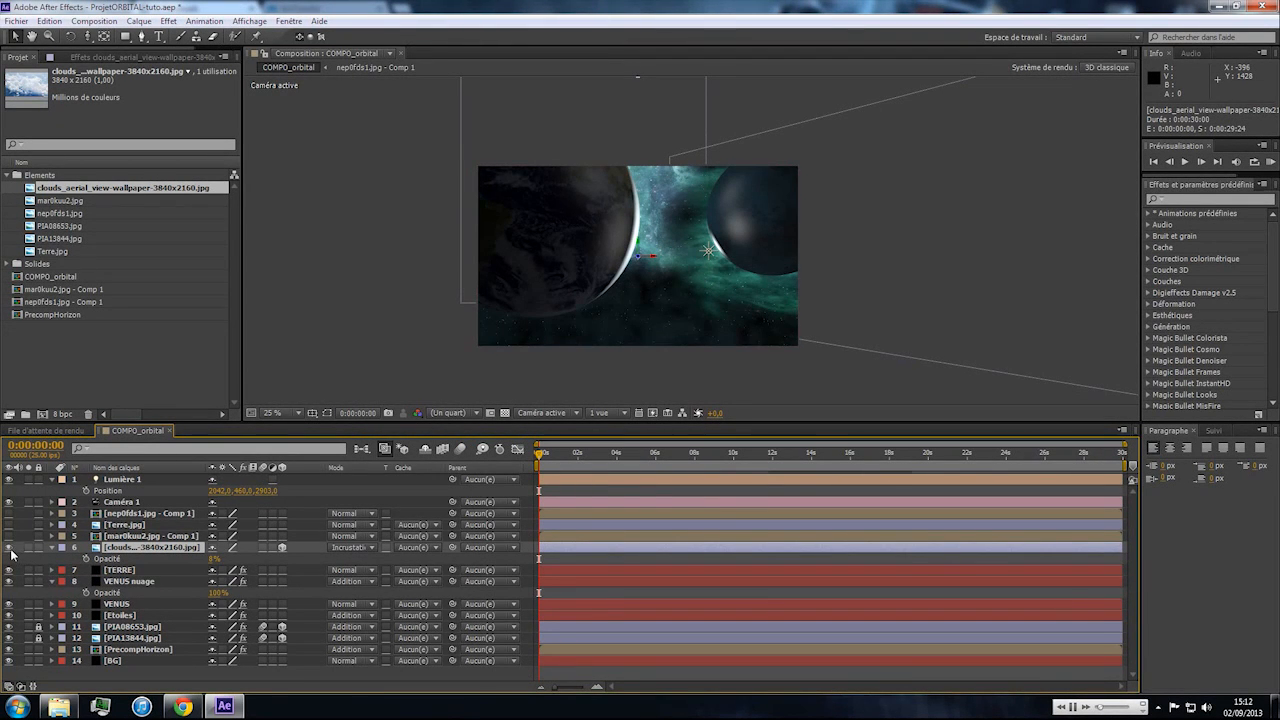
mouse_move(212, 558)
mouse_down()
mouse_move(282, 558)
mouse_move(236, 564)
mouse_up()
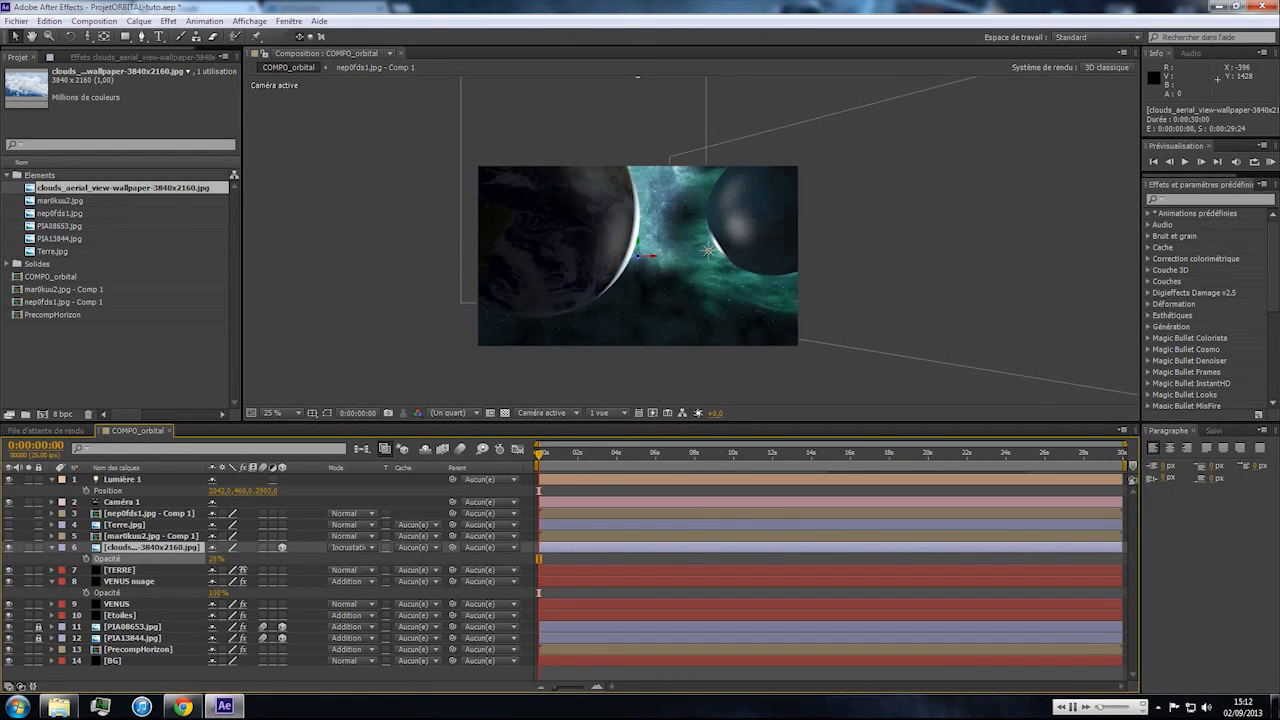
Return the clouds layer to the Addition blending mode and set its opacity to 5%.
click(358, 543)
click(405, 244)
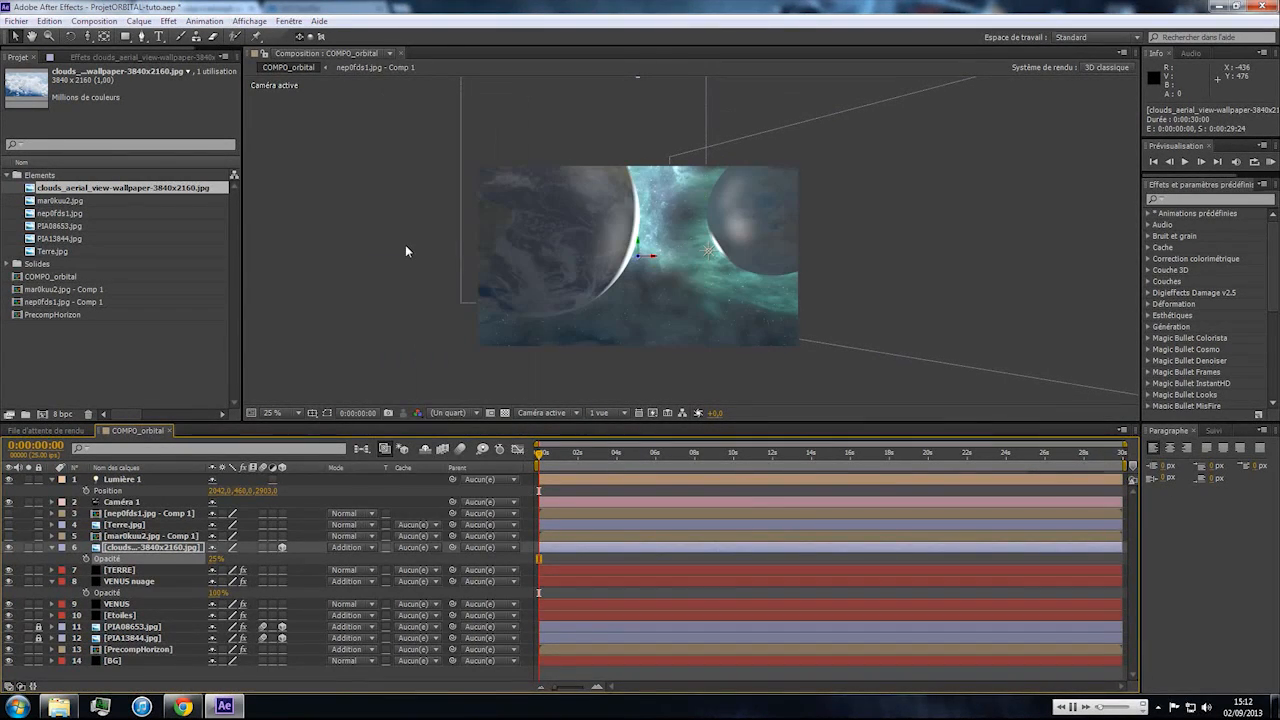
click(215, 559)
text(5)
key(Return)
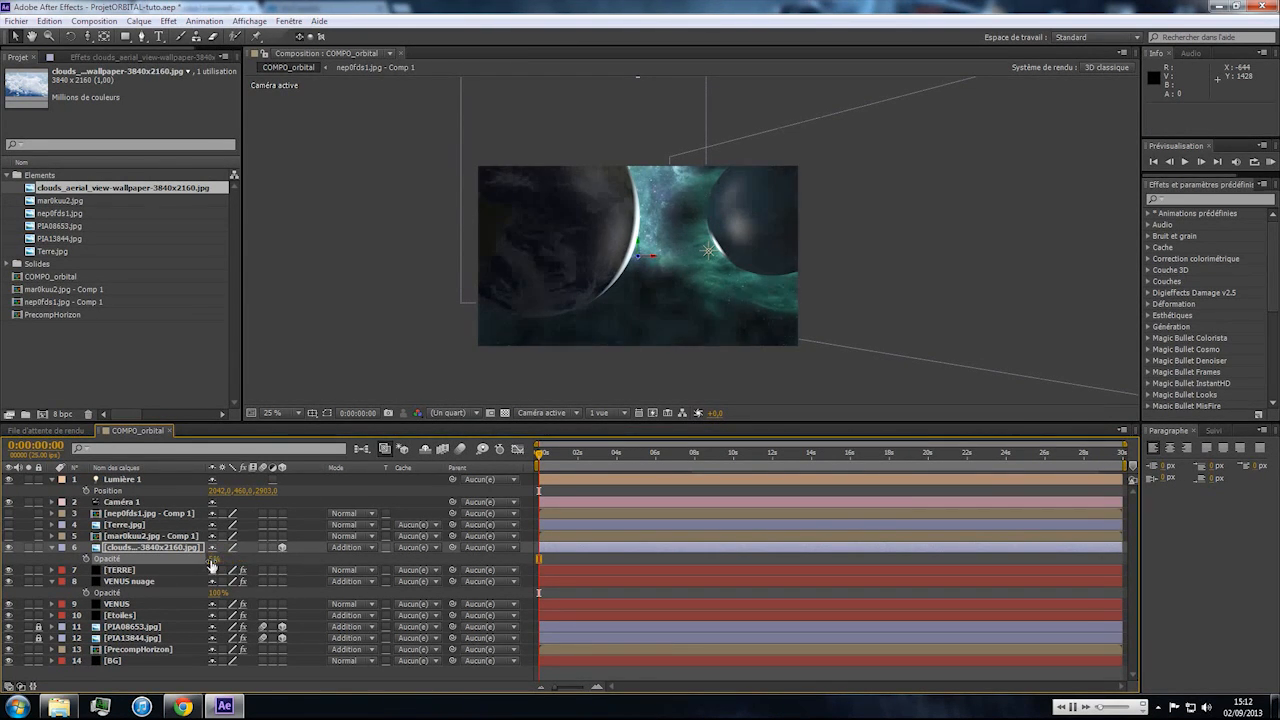
Lower the Brightness Multiplier of the TERRE layer's additional Element lighting to 3%, after trying 7%.
scroll(678, 306, up, 2)
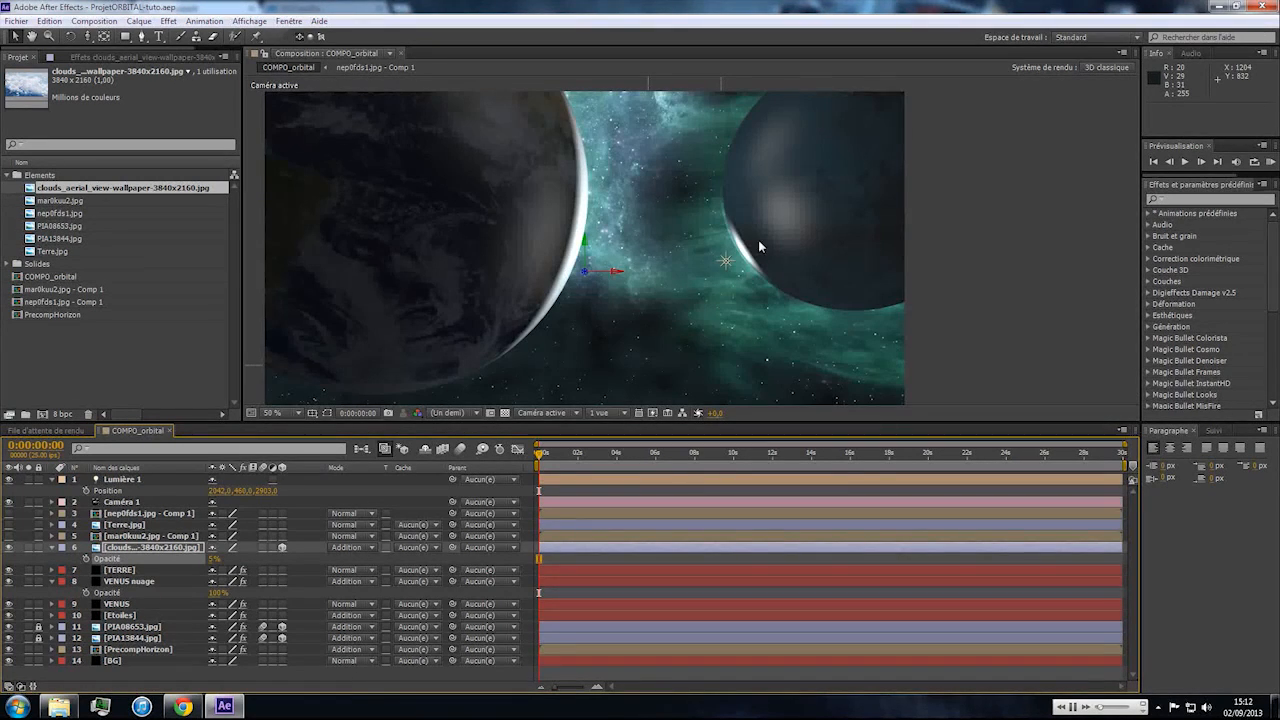
click(119, 570)
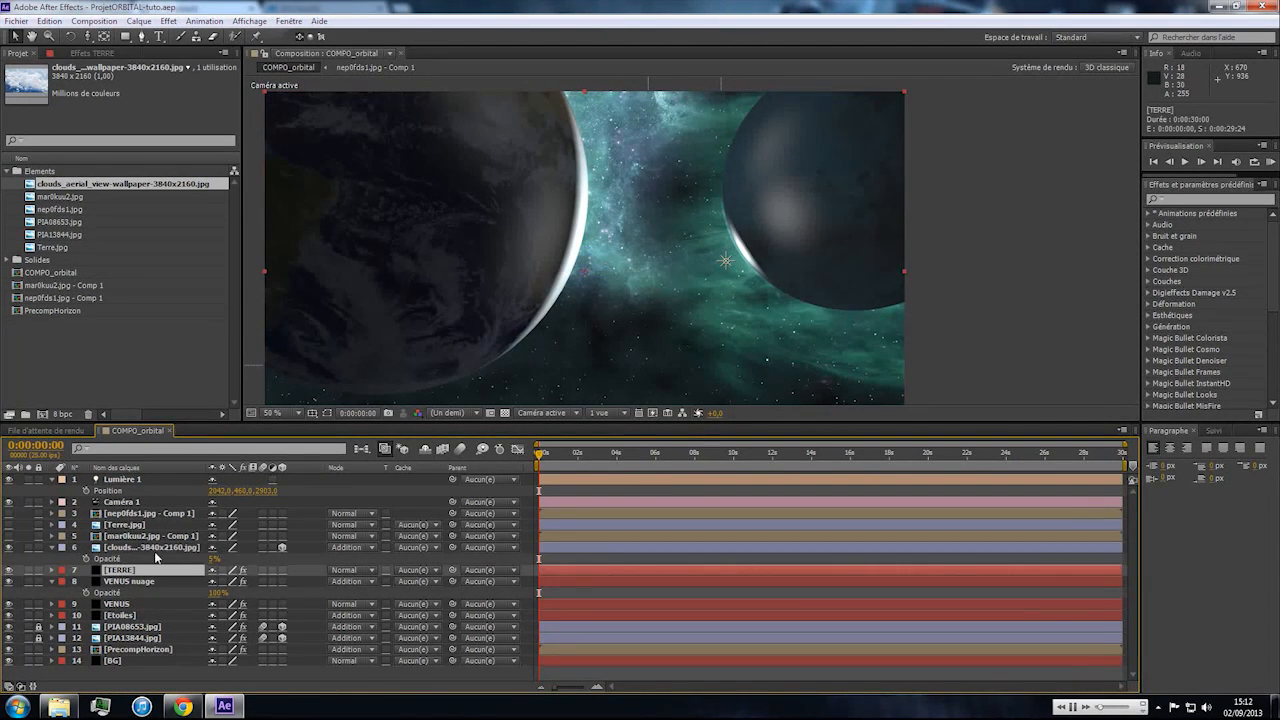
click(79, 54)
scroll(172, 235, down, 10)
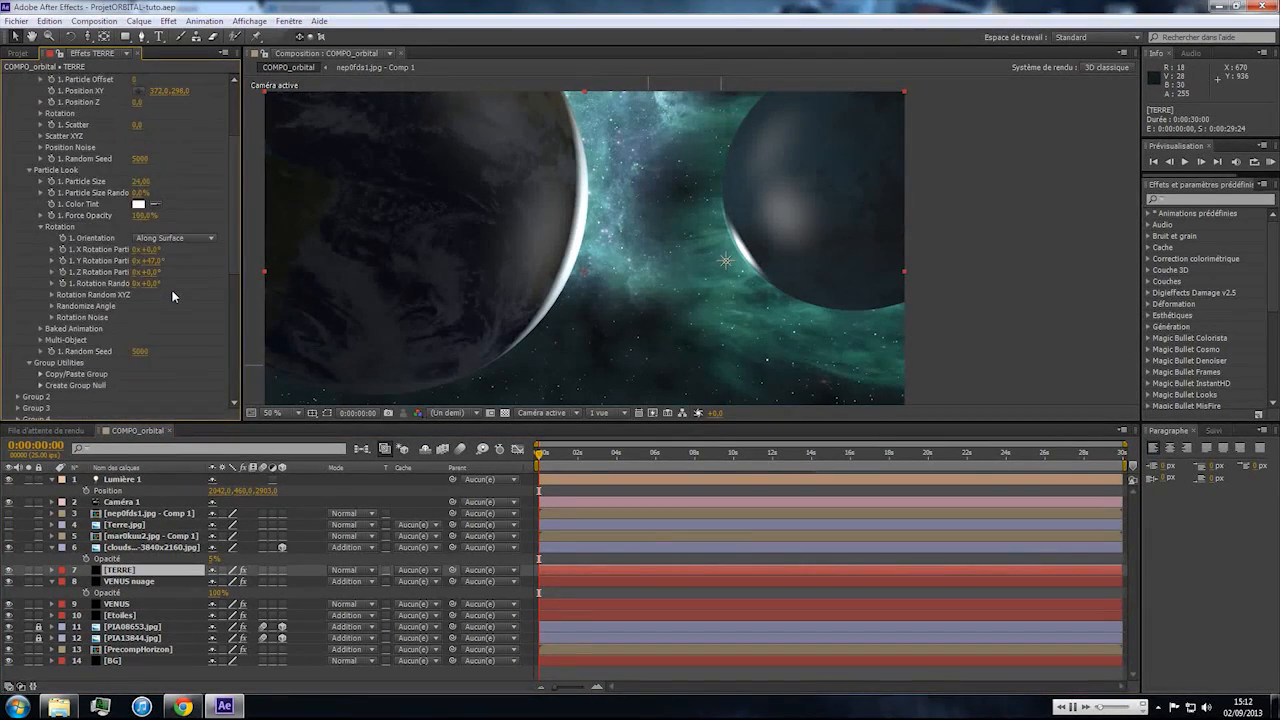
scroll(165, 322, down, 2)
click(142, 299)
text(7)
key(Return)
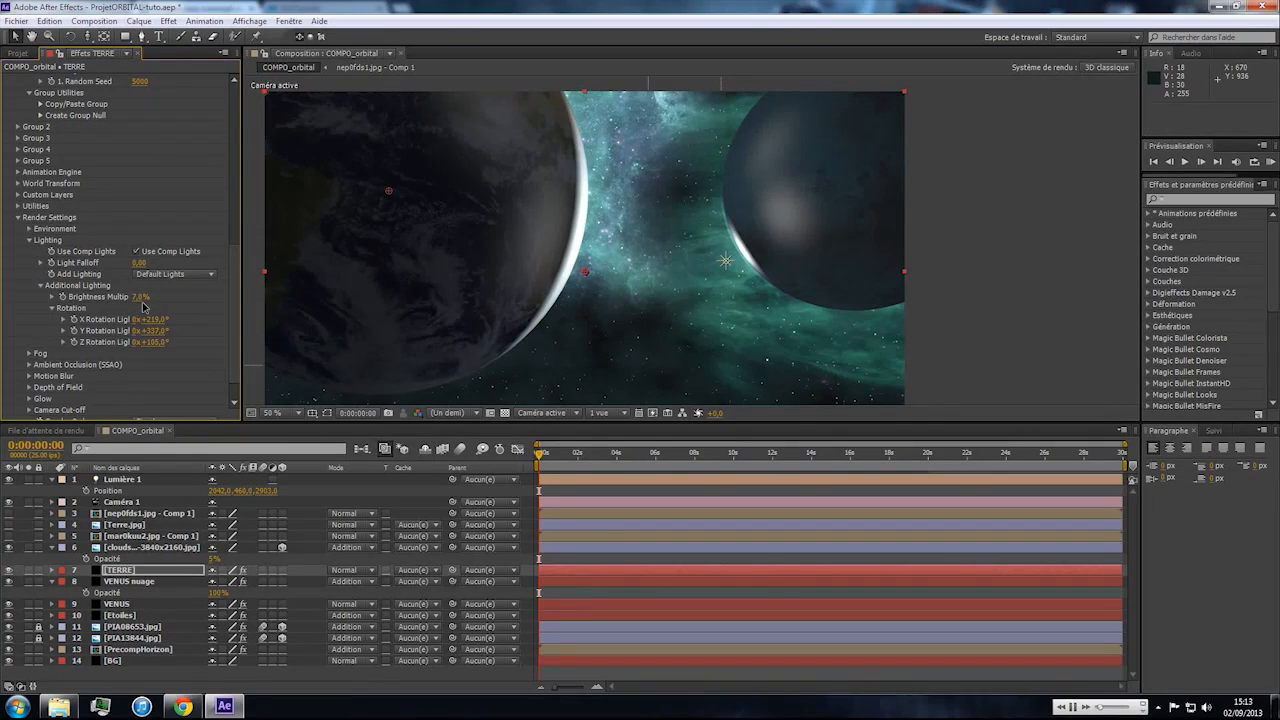
click(143, 297)
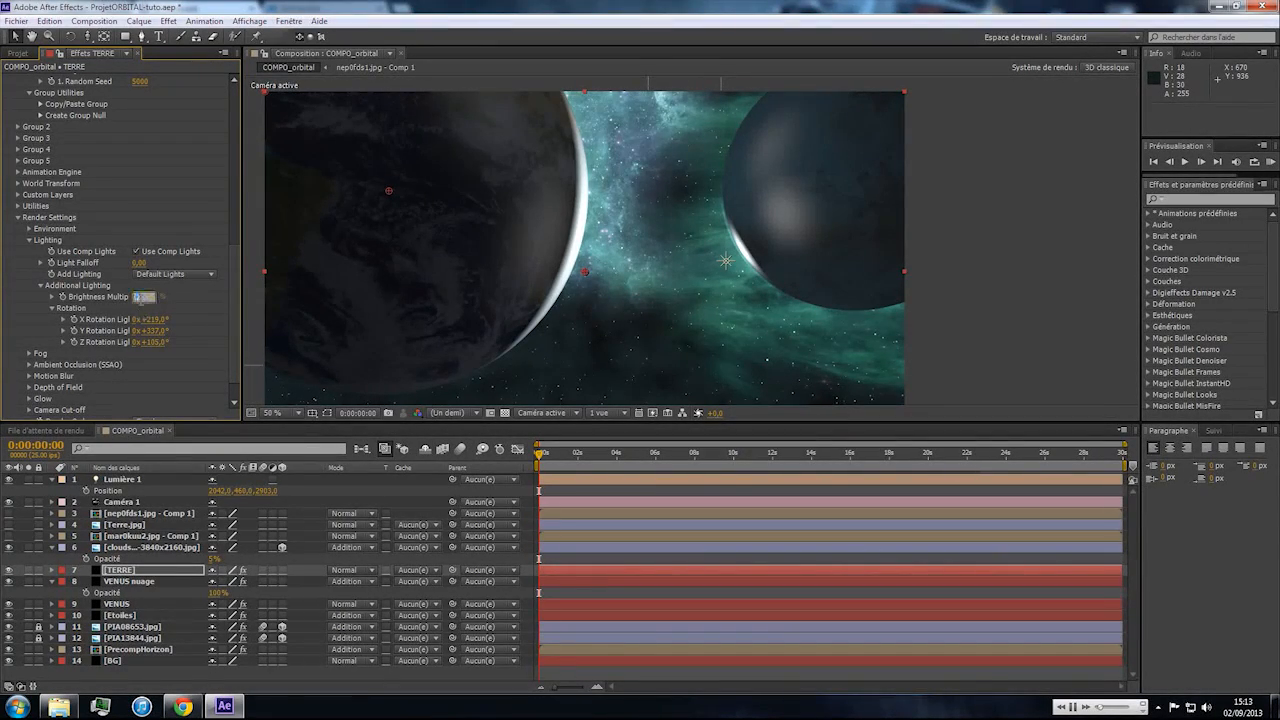
text(5)
key(Return)
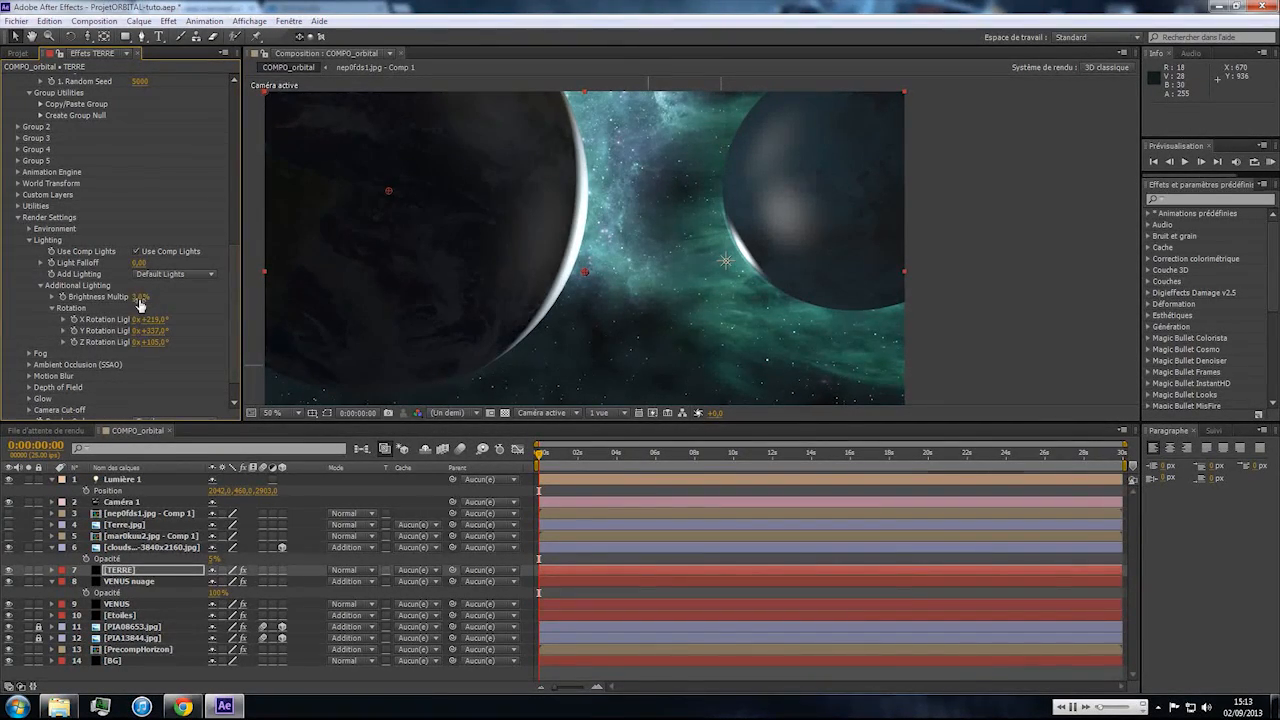
Try the Normal blending mode on the VENUS nuage layer and return it to Addition.
click(118, 605)
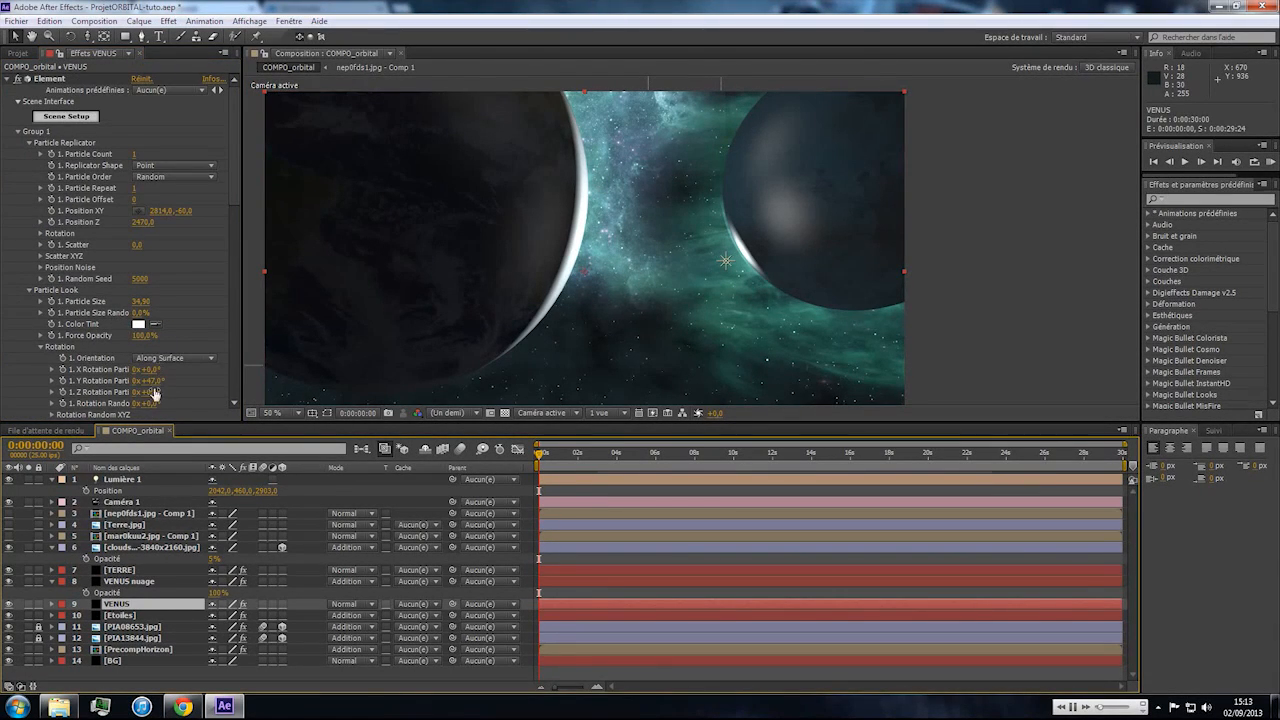
click(180, 581)
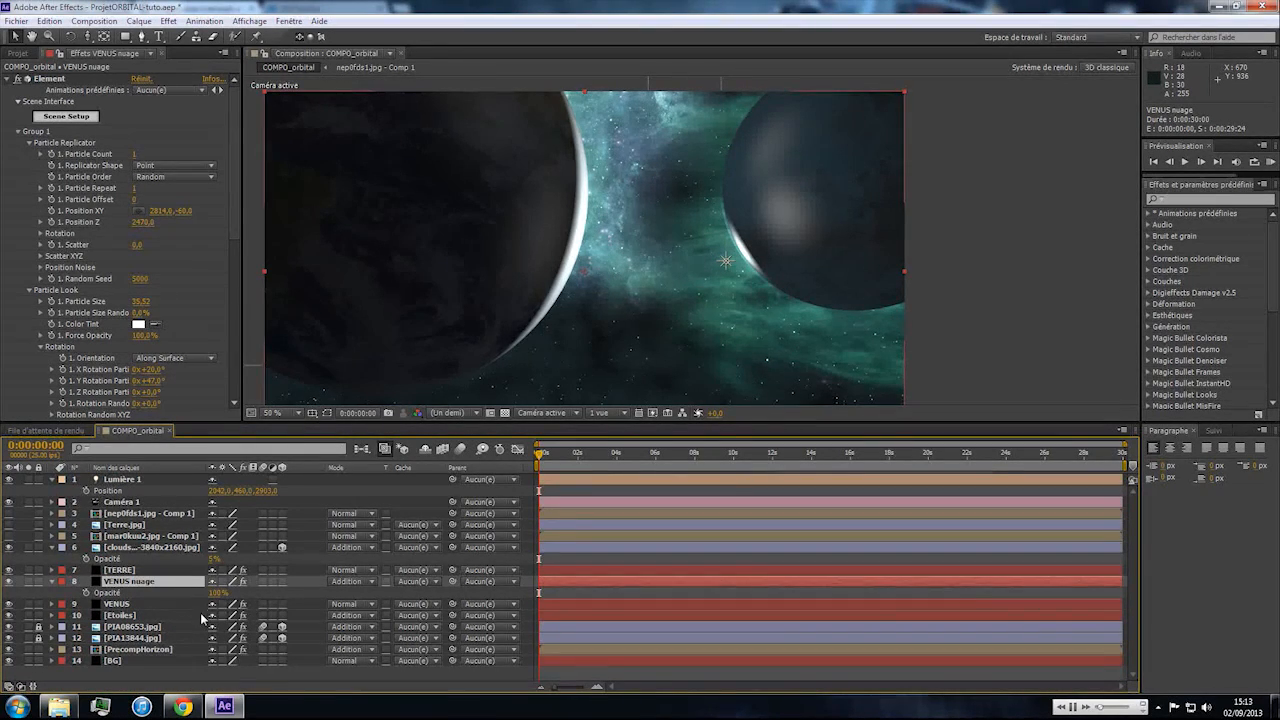
click(366, 582)
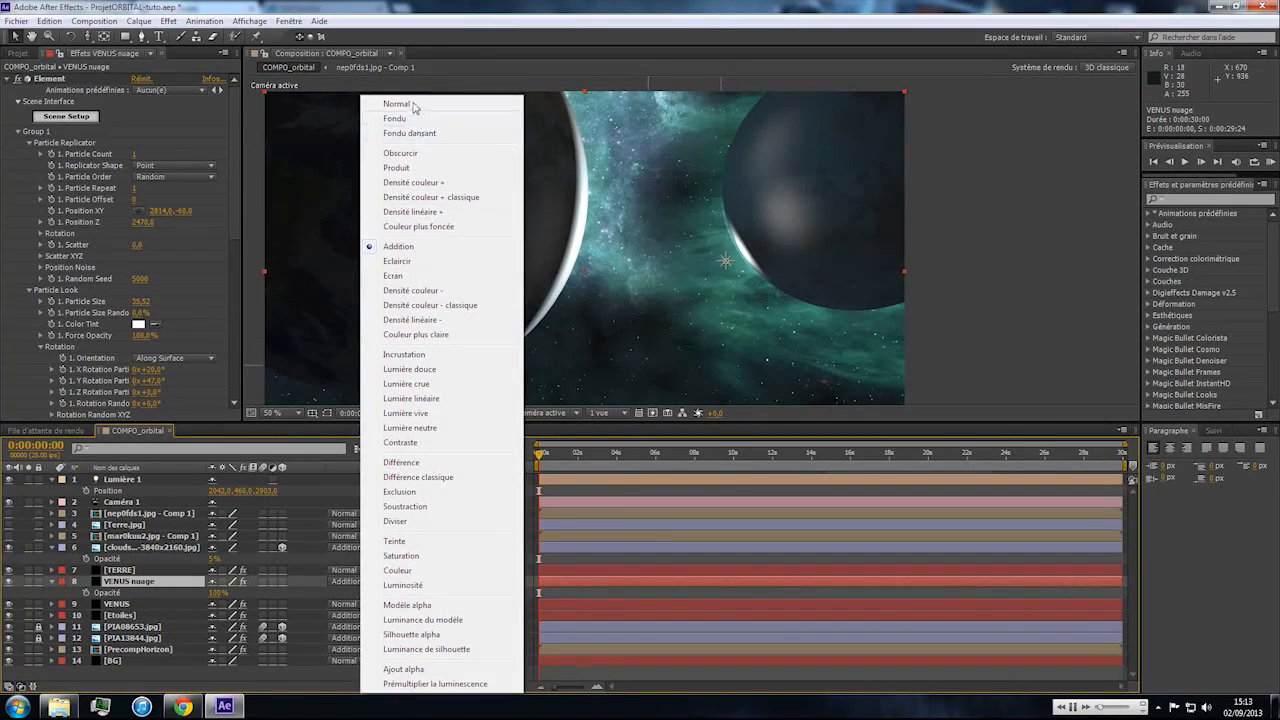
click(412, 102)
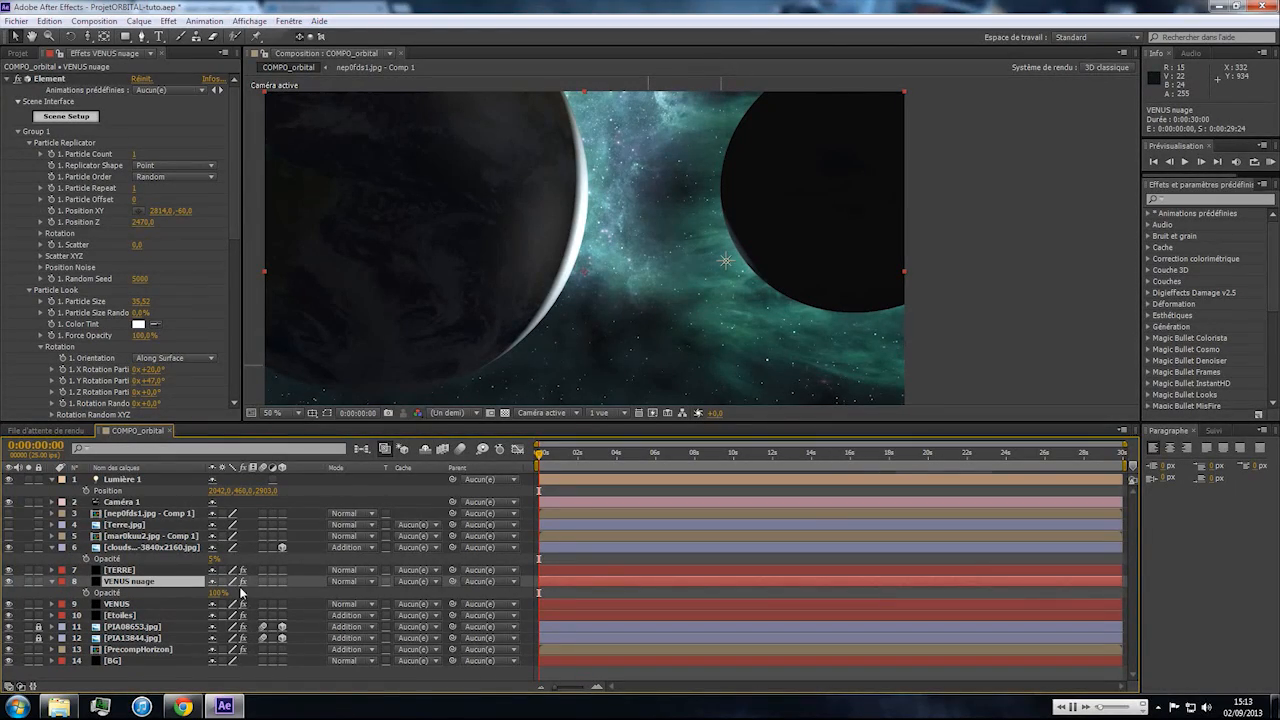
click(352, 581)
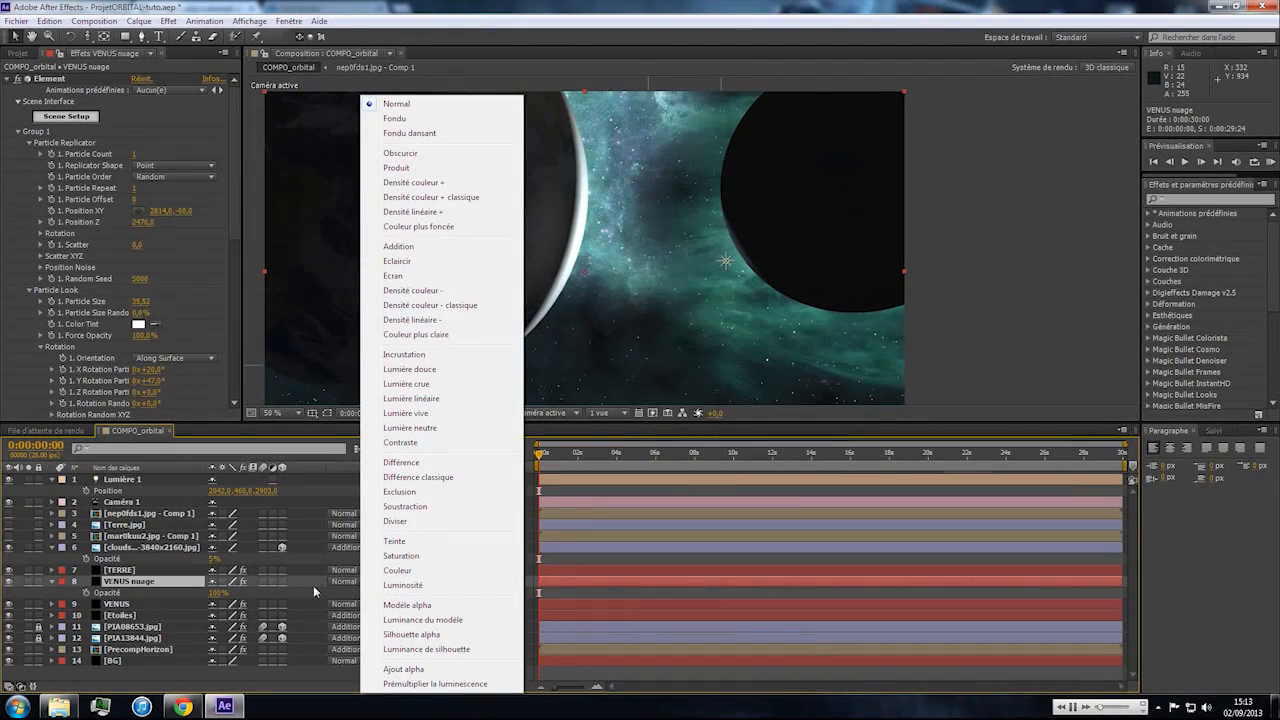
click(398, 246)
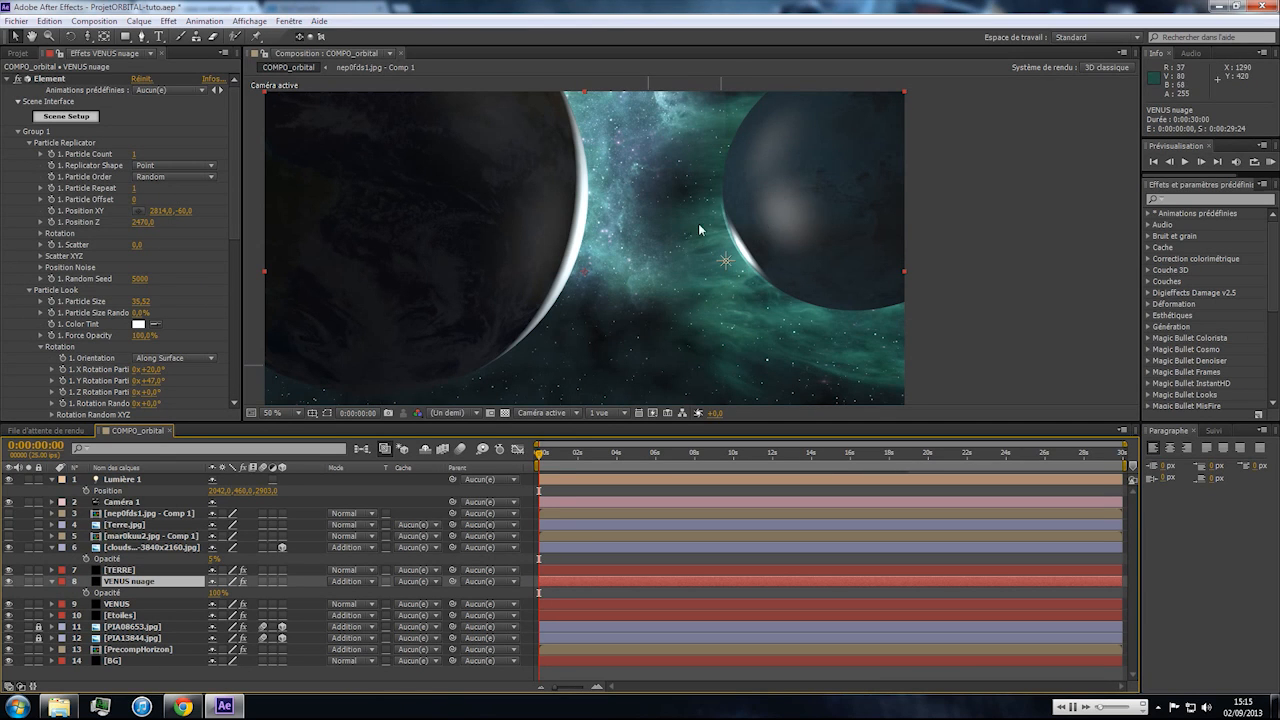
Set Add Lighting to Default Lights in the Element render settings of the VENUS nuage layer.
scroll(155, 292, down, 10)
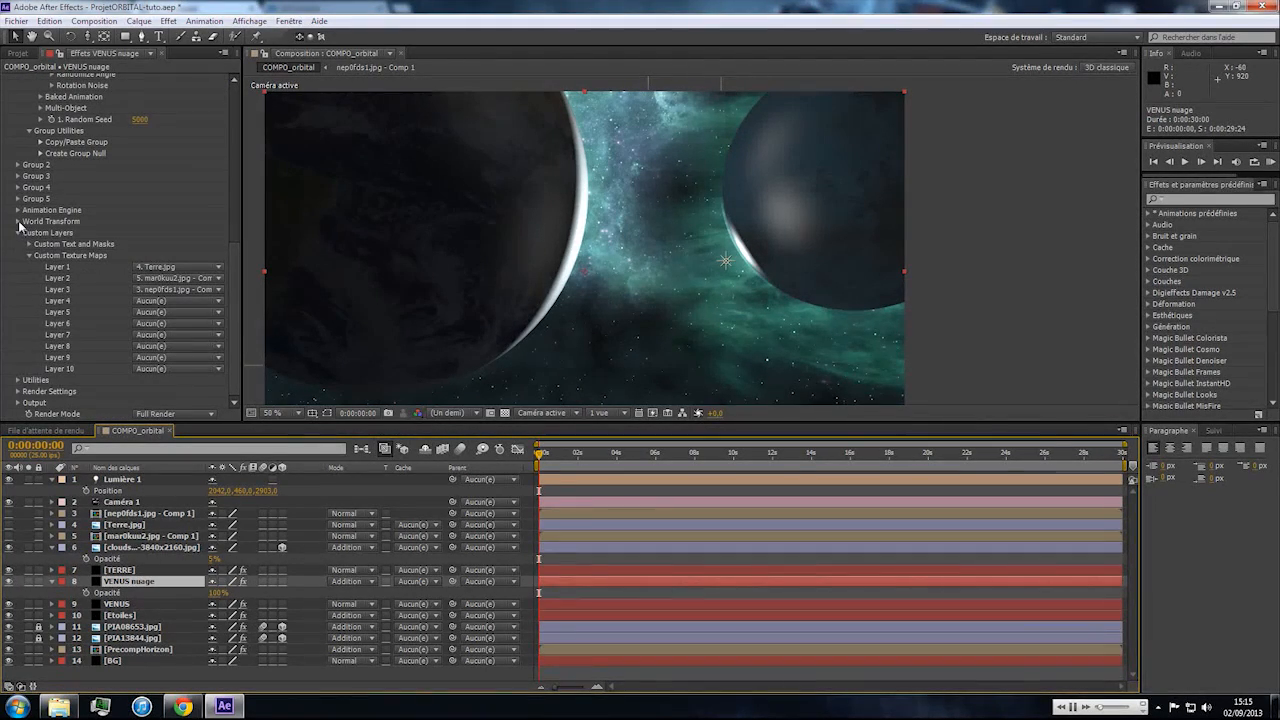
click(17, 391)
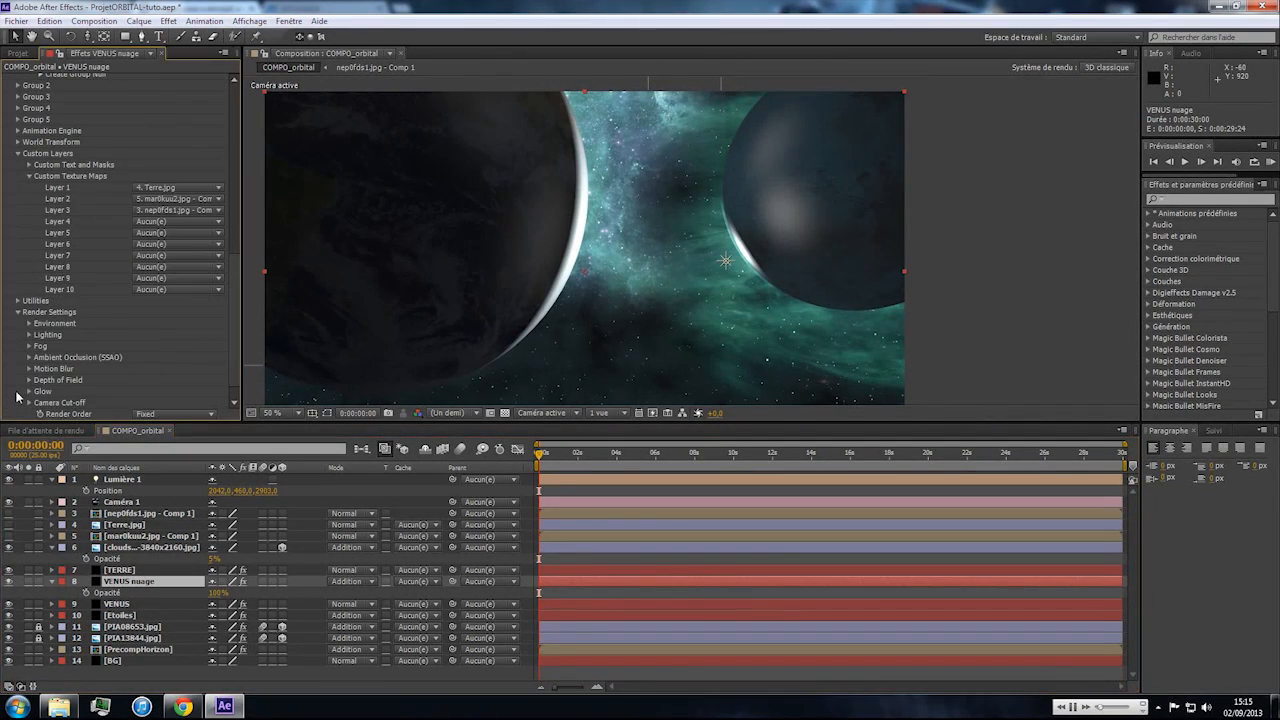
scroll(41, 386, down, 1)
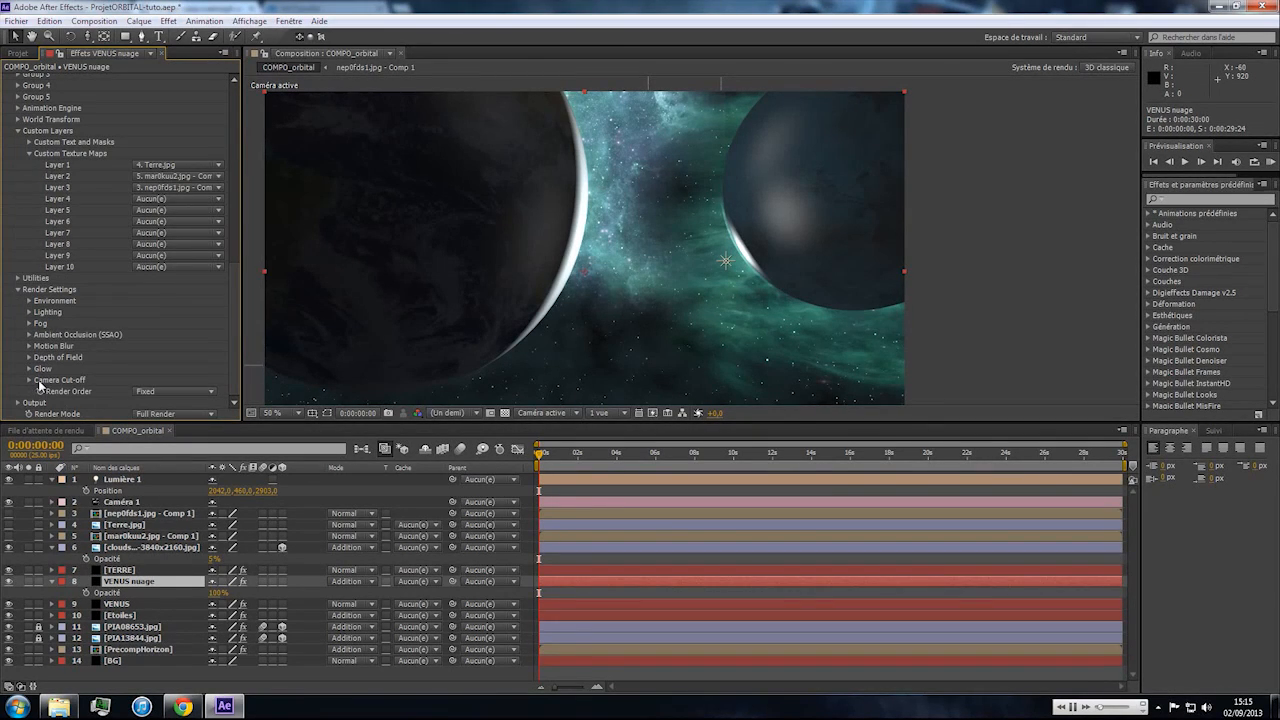
click(29, 312)
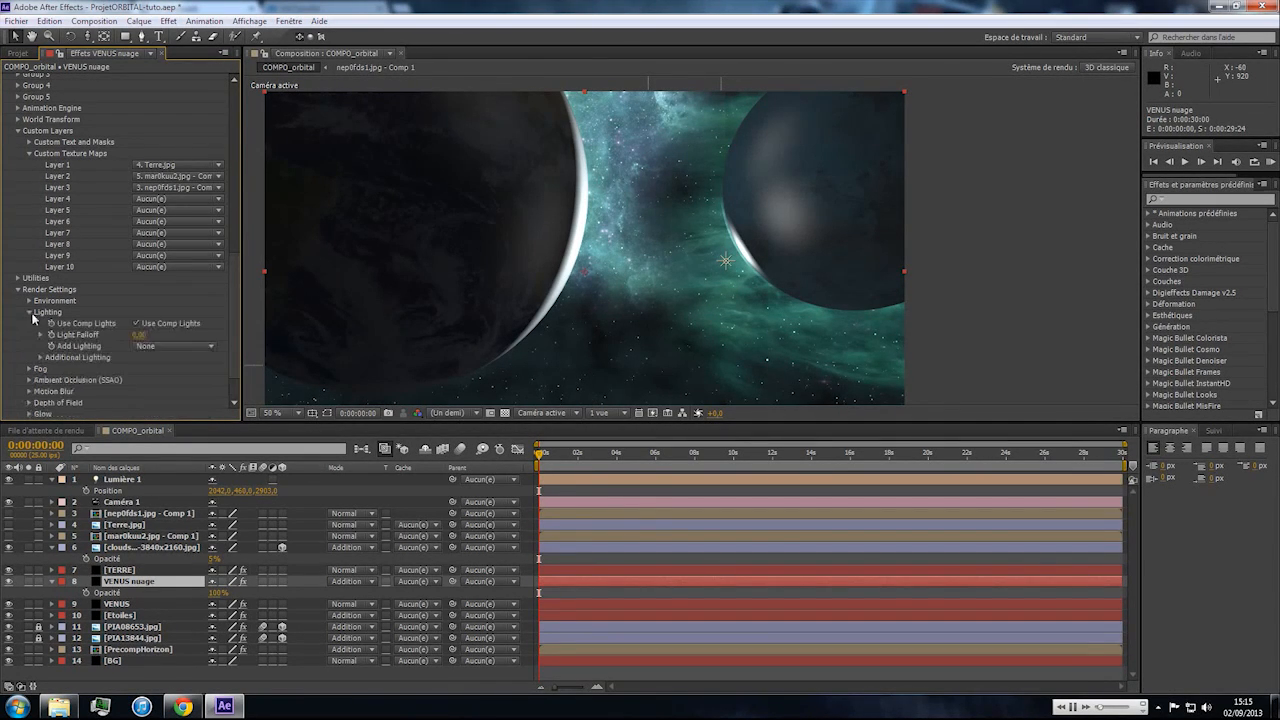
click(140, 346)
click(165, 377)
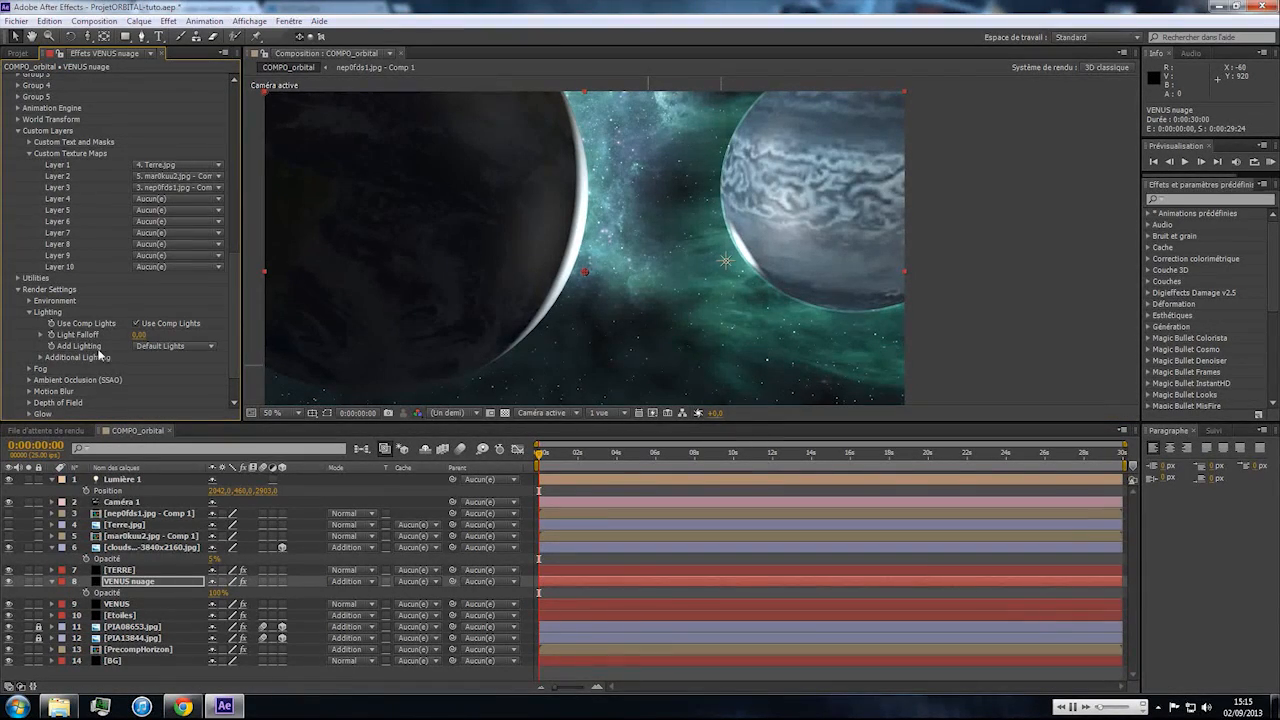
Try a Brightness Multiplier of 11% for the VENUS nuage layer's additional lighting and set it back to 100%.
click(42, 357)
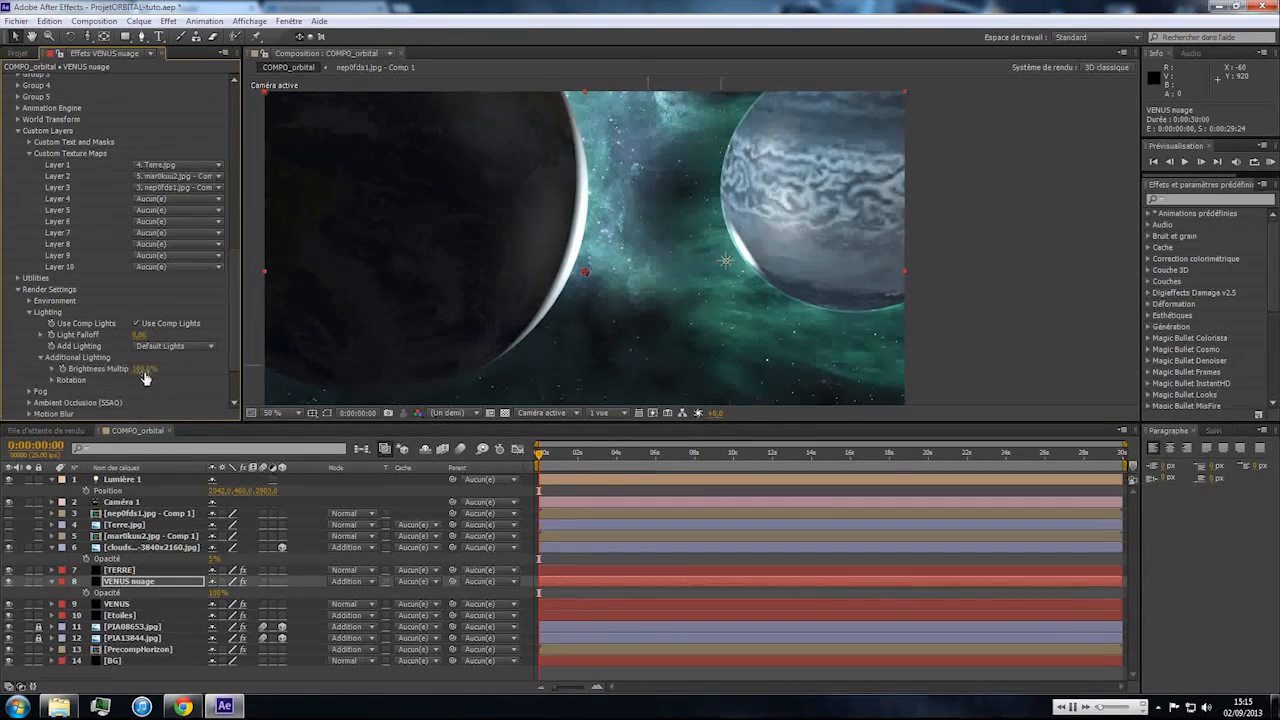
drag(118, 370, 84, 383)
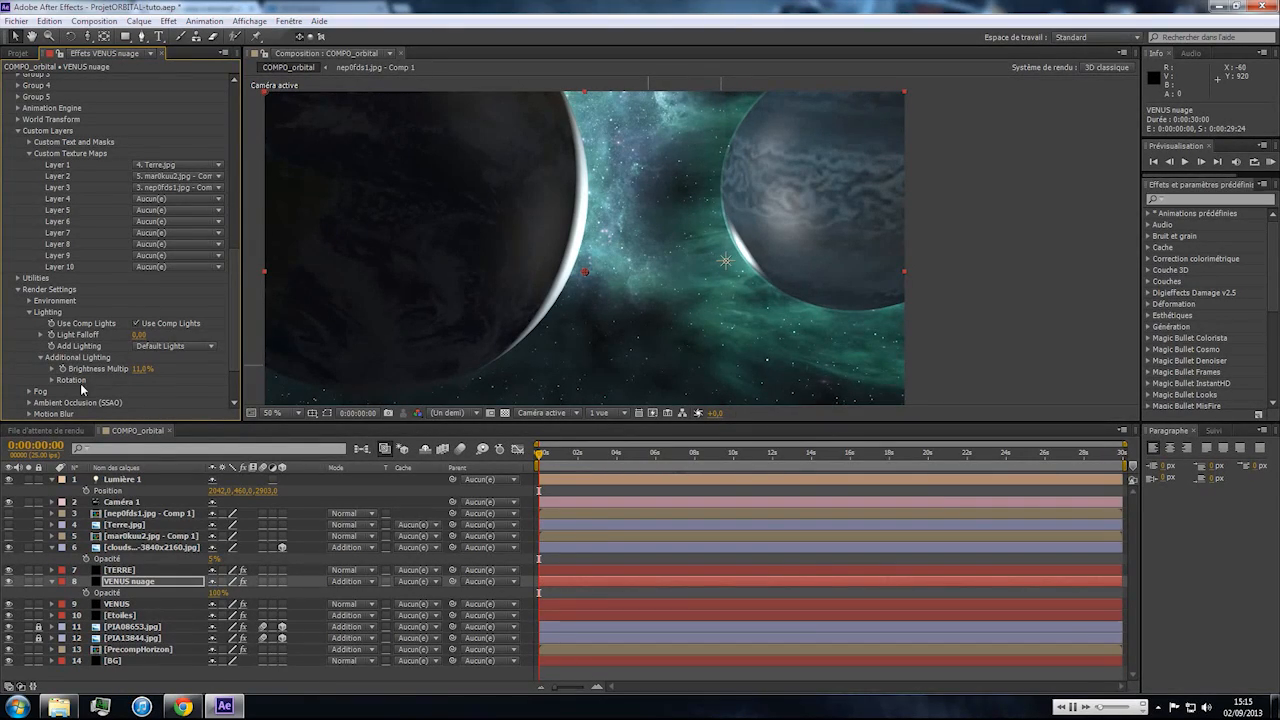
click(138, 369)
text(100)
key(Return)
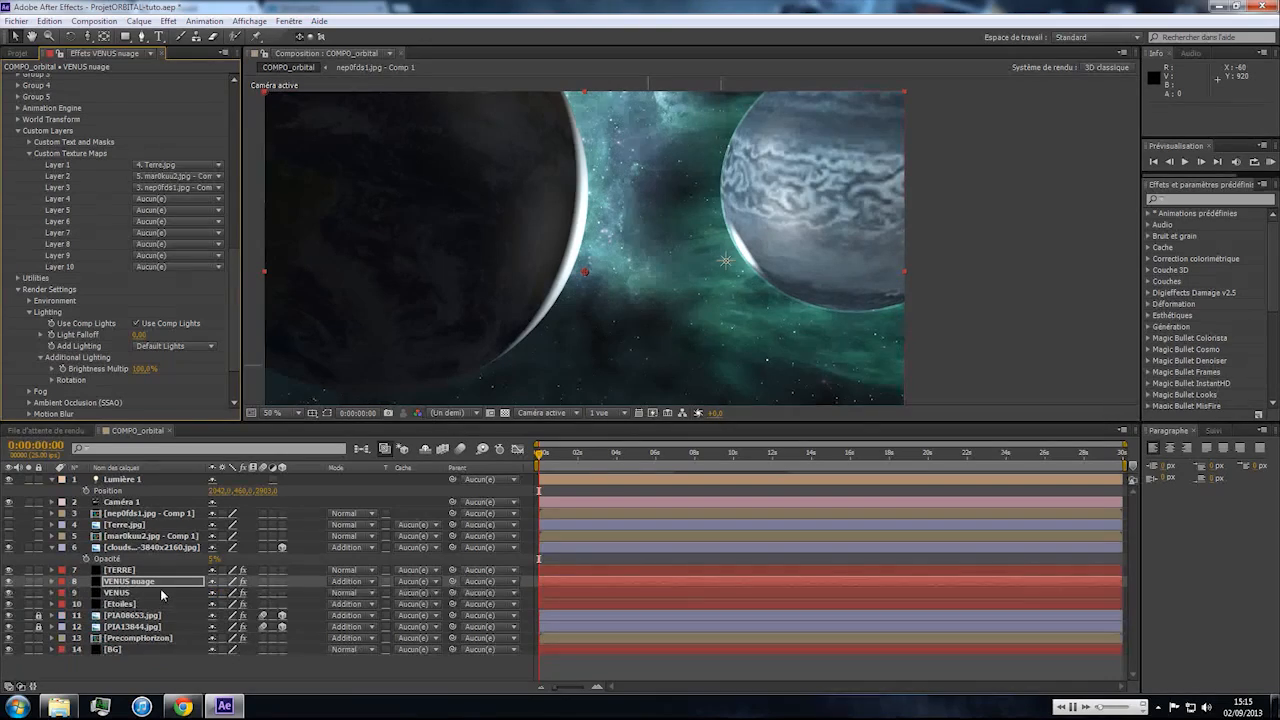
Lower the VENUS nuage layer's opacity to about 12%.
click(158, 584)
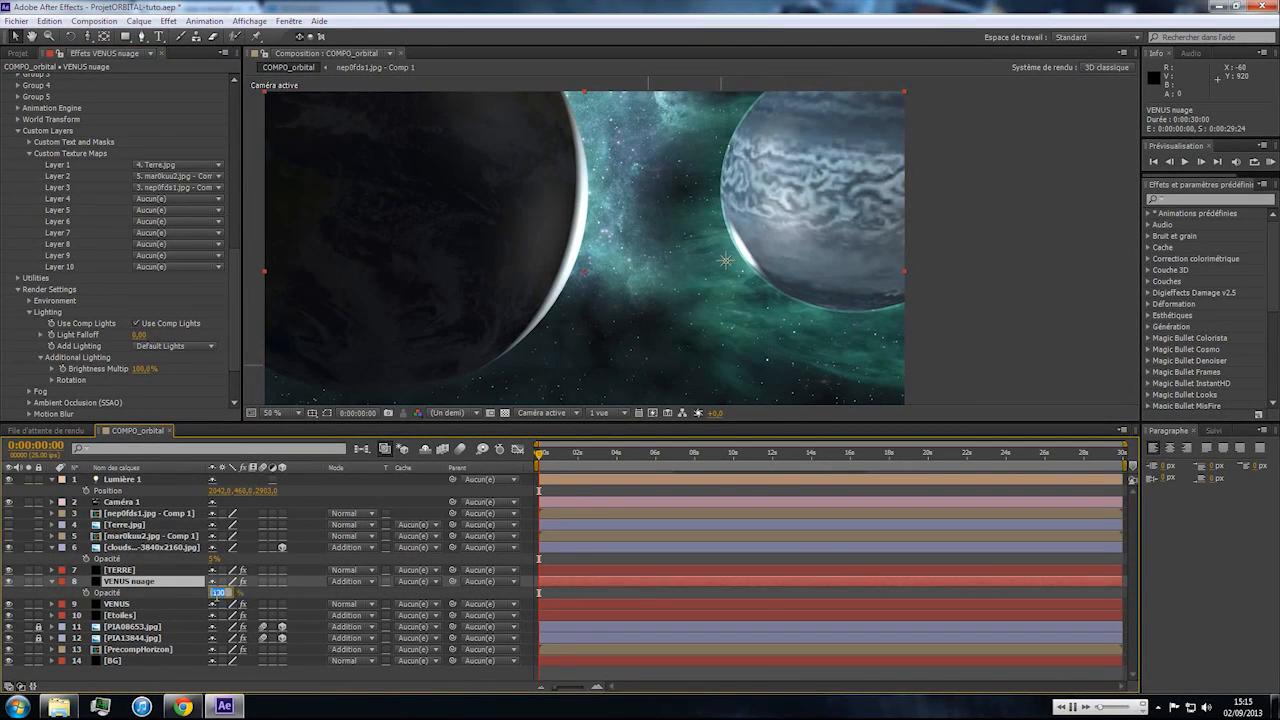
drag(216, 592, 215, 599)
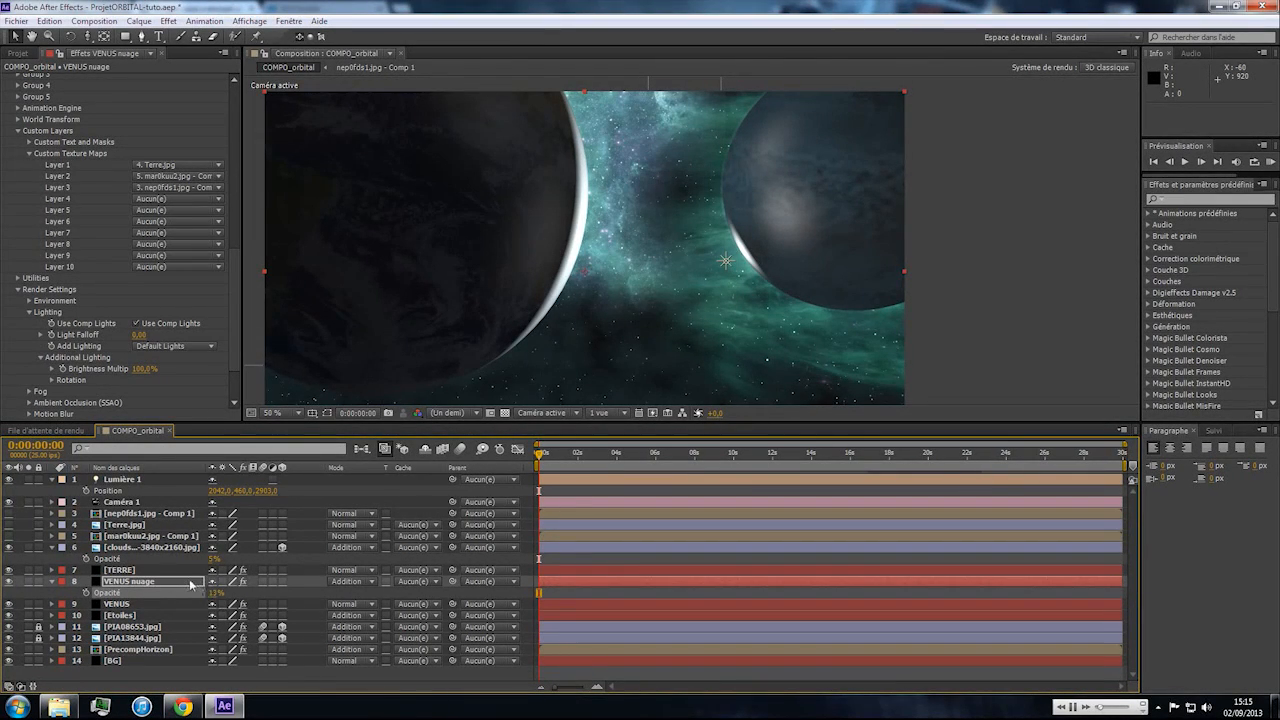
click(188, 583)
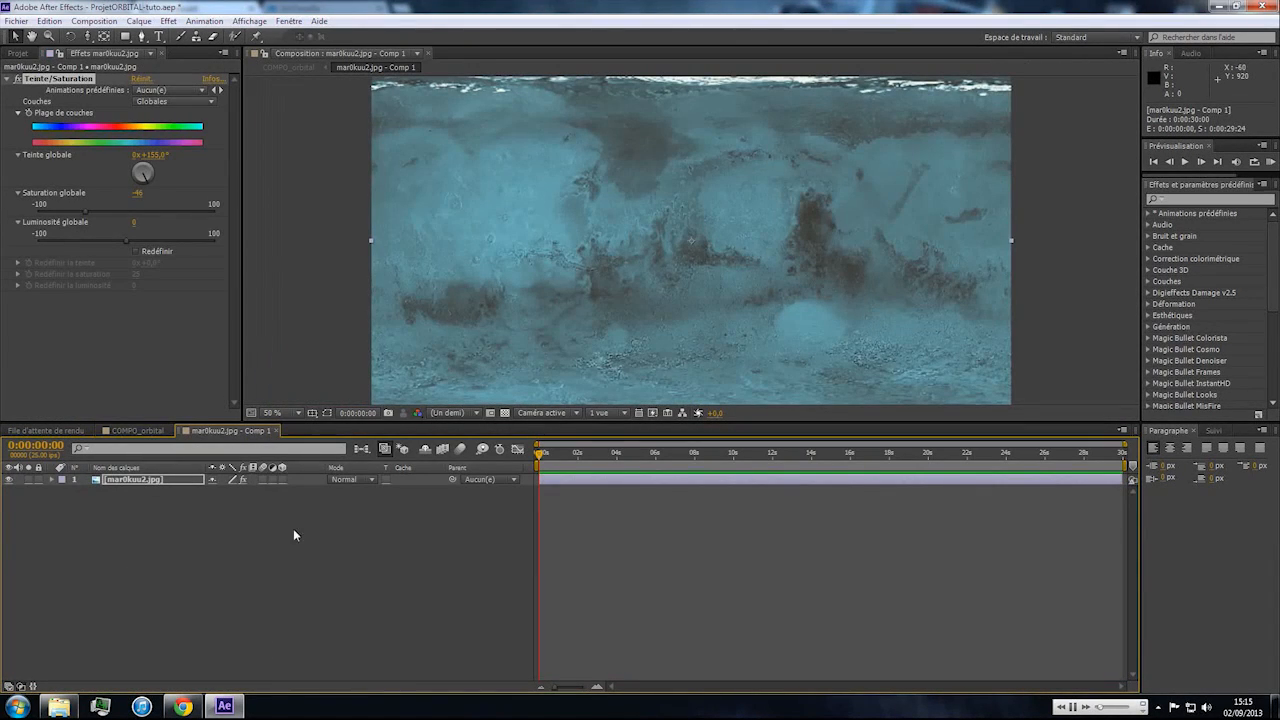
Stretch the nep0fds1.jpg layer vertically to 511% inside its precomposition and check the planet back in COMPO_orbital.
click(277, 431)
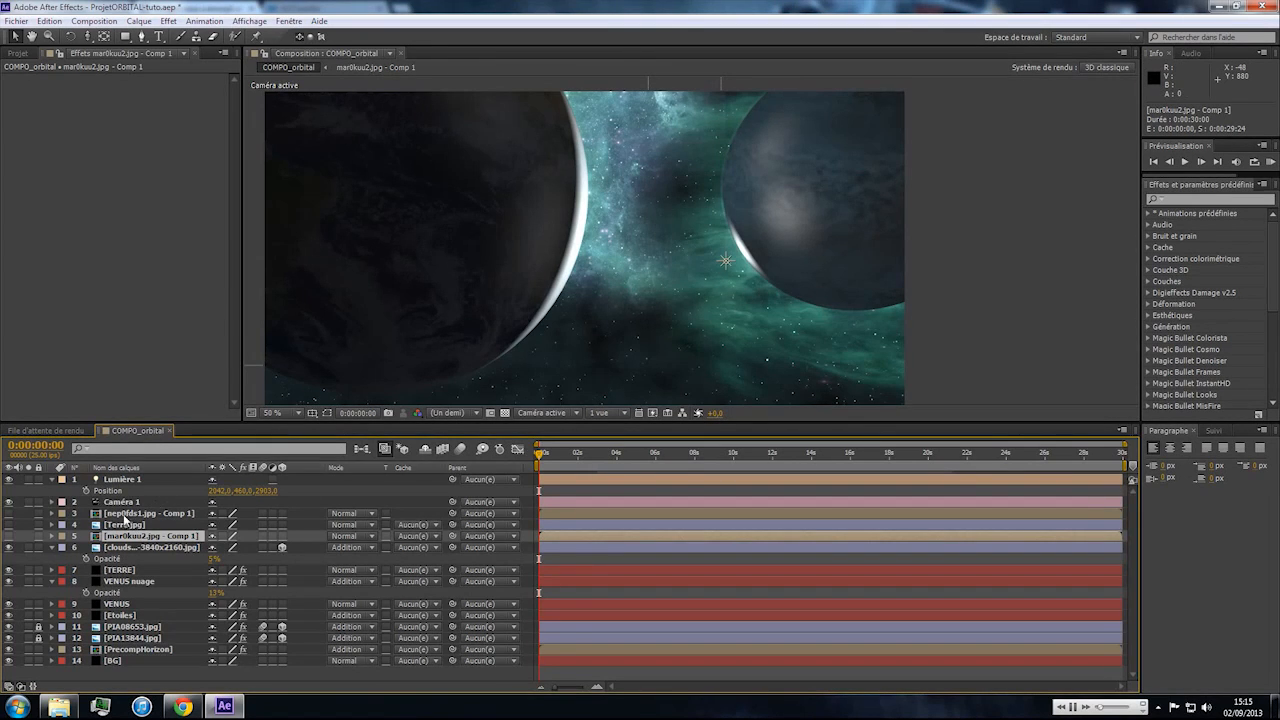
double_click(127, 513)
drag(691, 330, 691, 393)
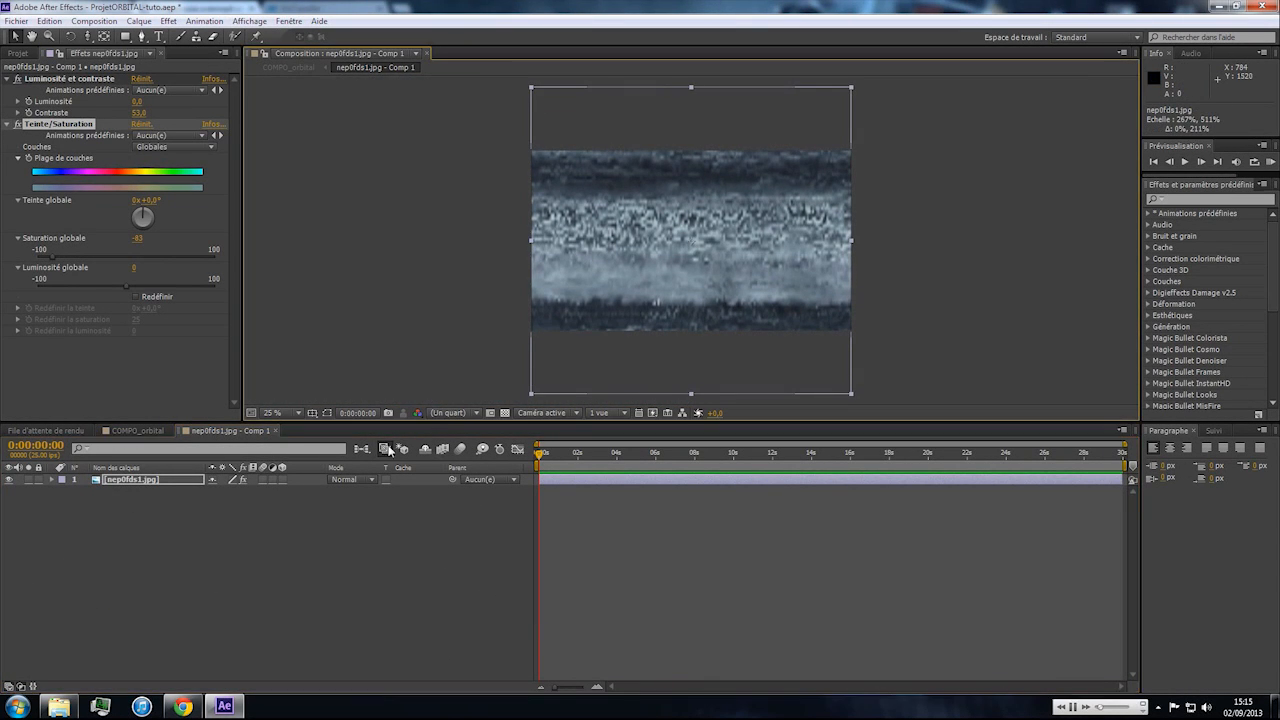
click(276, 431)
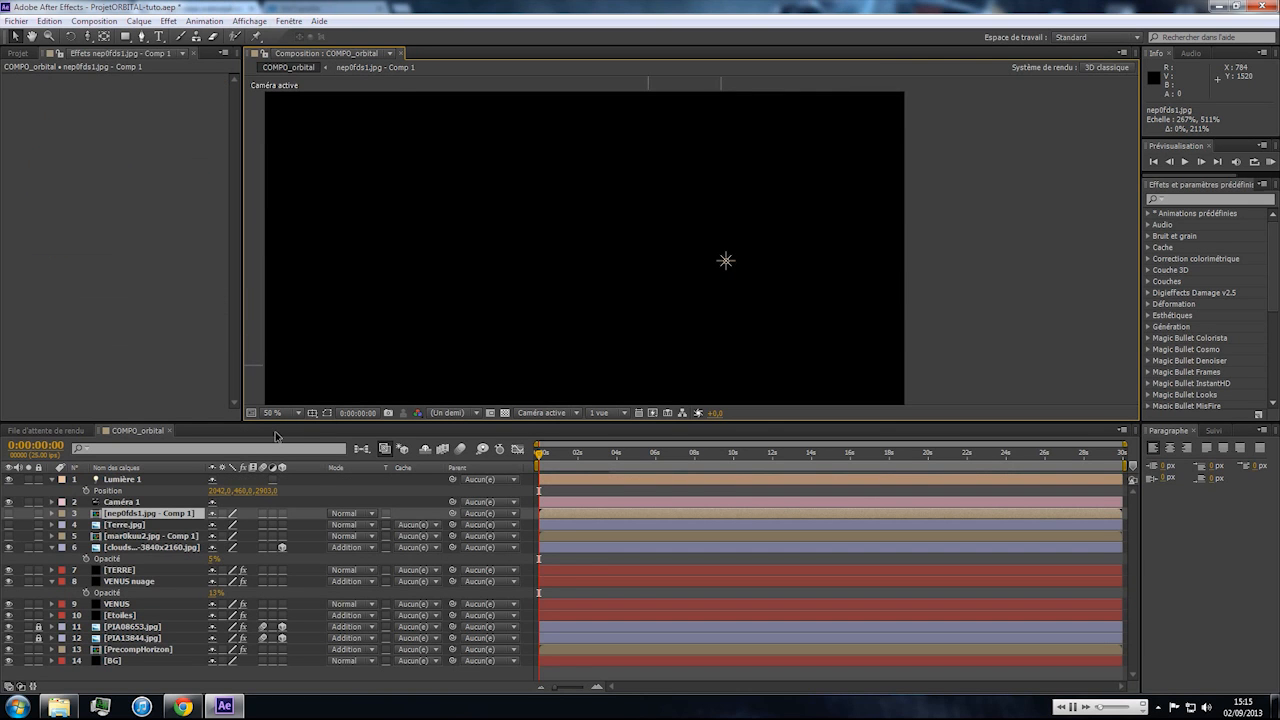
scroll(953, 249, up, 2)
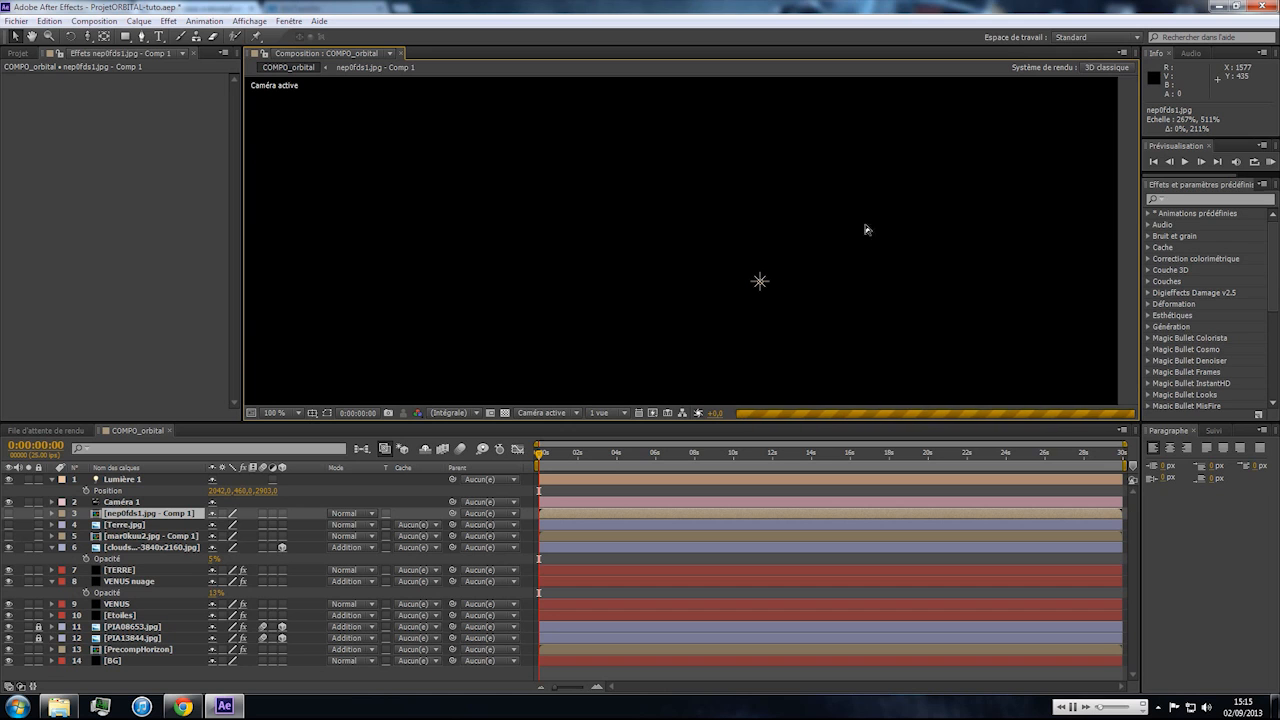
scroll(540, 289, down, 2)
scroll(676, 302, down, 1)
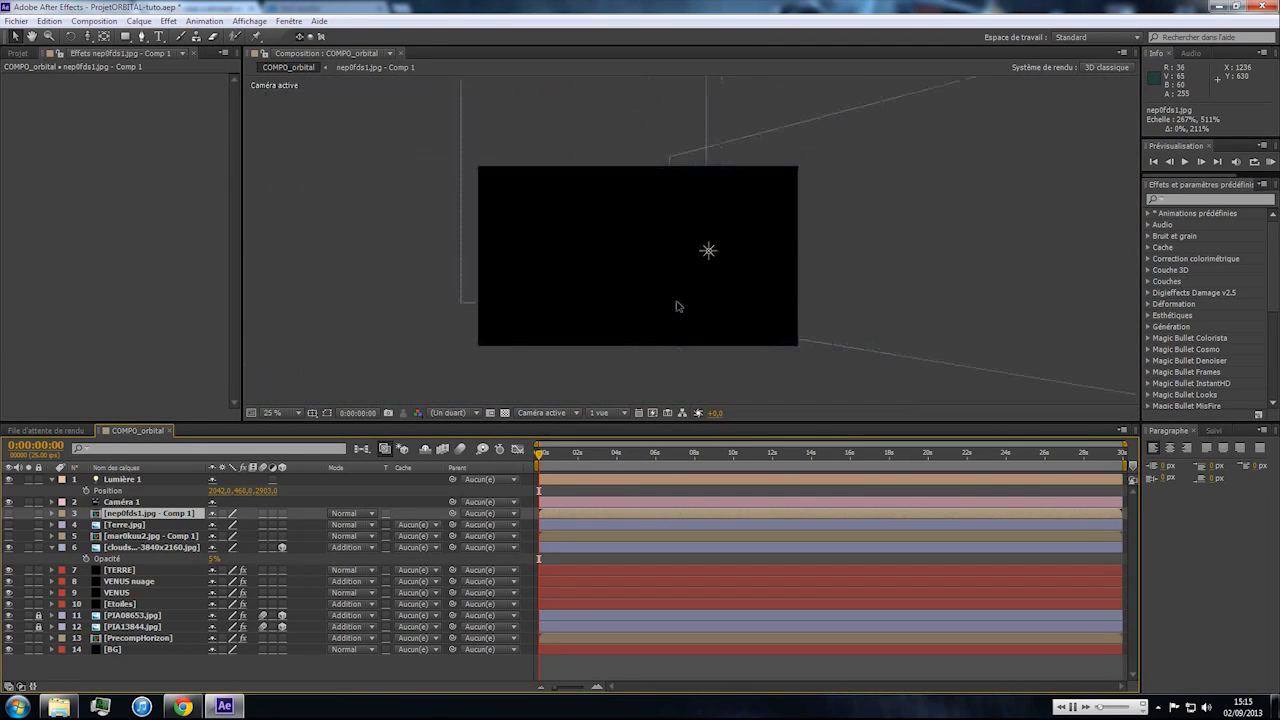
scroll(676, 300, up, 1)
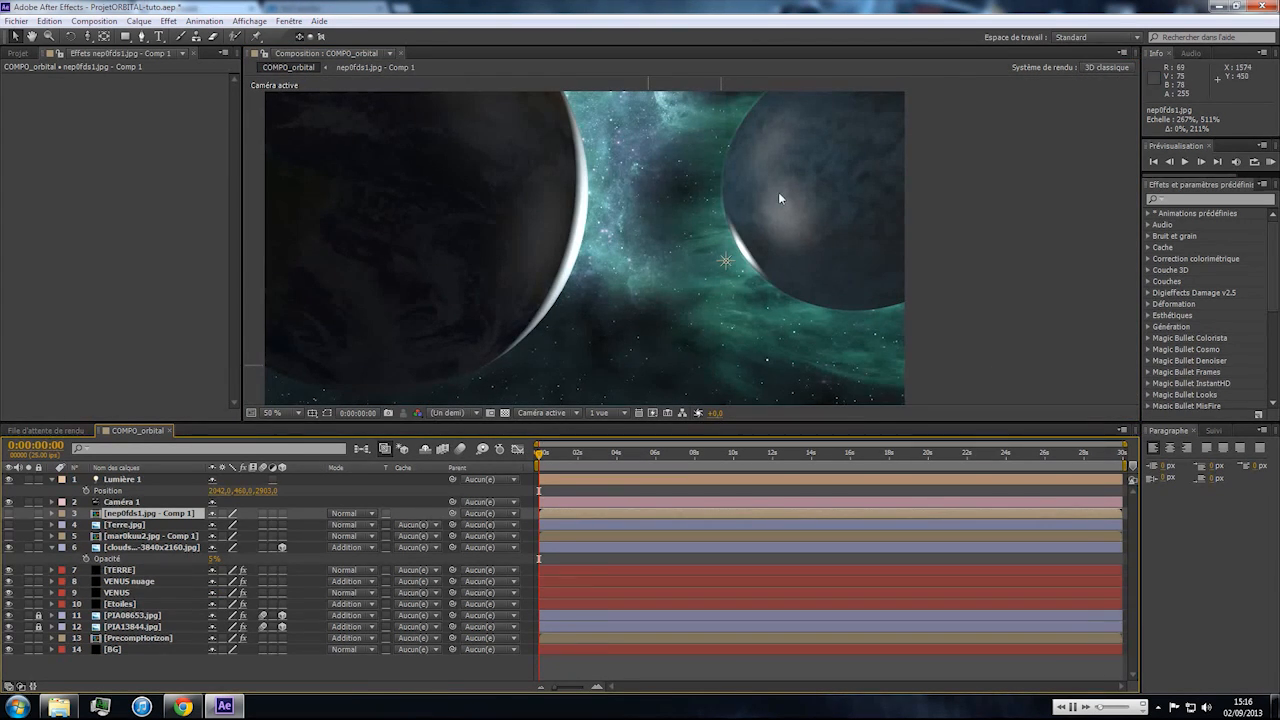